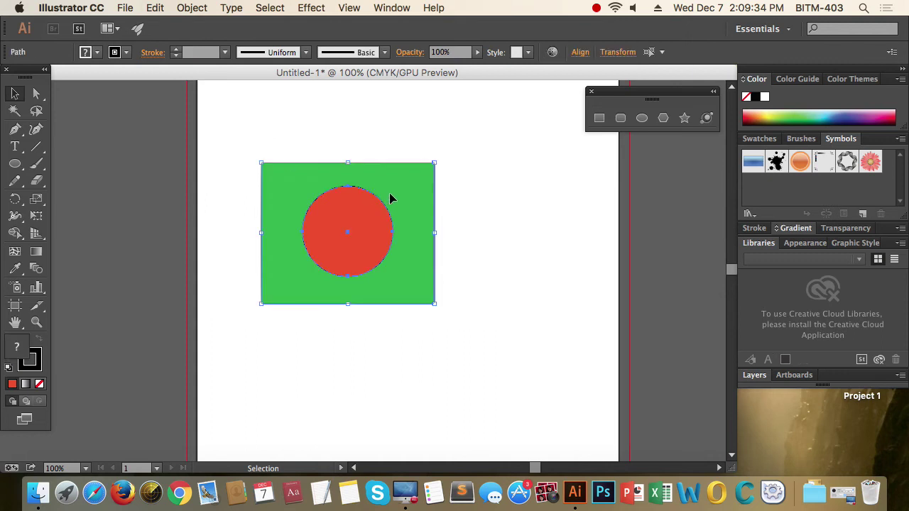
Delete the green rectangle and red circle, and switch to the Rectangle tool
key("Delete")
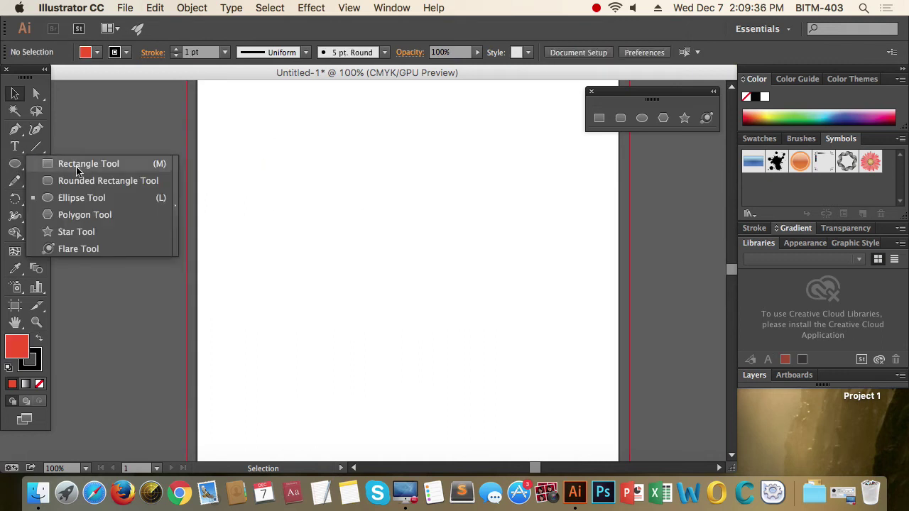
left_click_drag(14, 163, 80, 162)
key("space")
left_click_drag(419, 202, 358, 241)
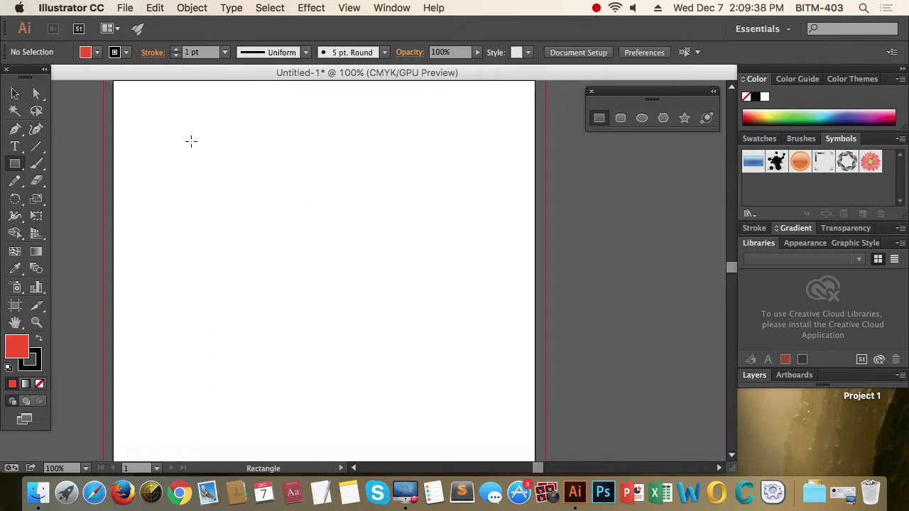
Drag out a rectangle from its centre near the artboard's top left, repositioning it while drawing
mouse_move(192, 142)
left_mouse_down()
mouse_move(293, 225)
mouse_move(286, 206)
left_mouse_up()
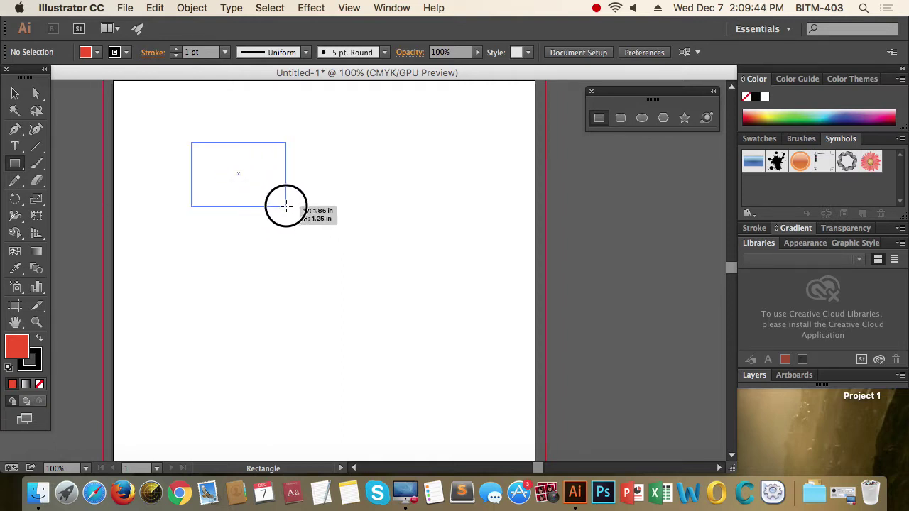
key("alt+shift")
left_click_drag(287, 206, 284, 215)
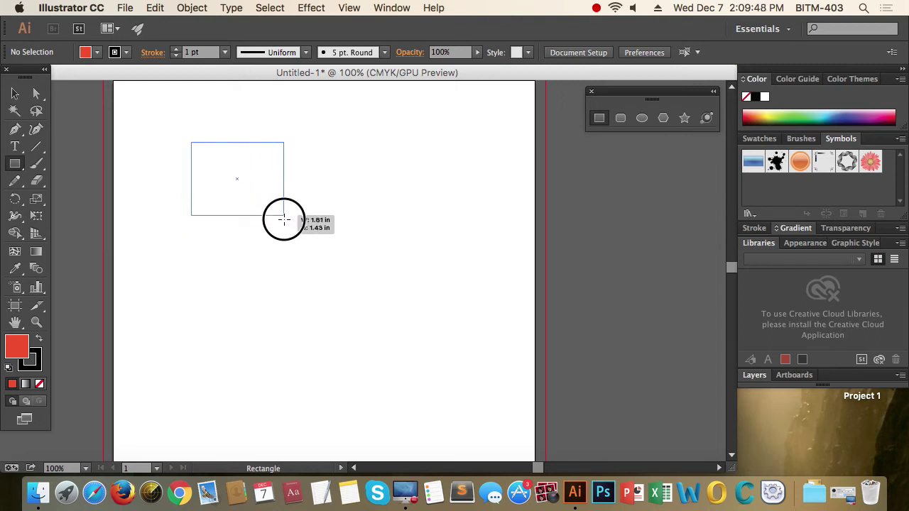
left_click_drag(285, 216, 368, 308)
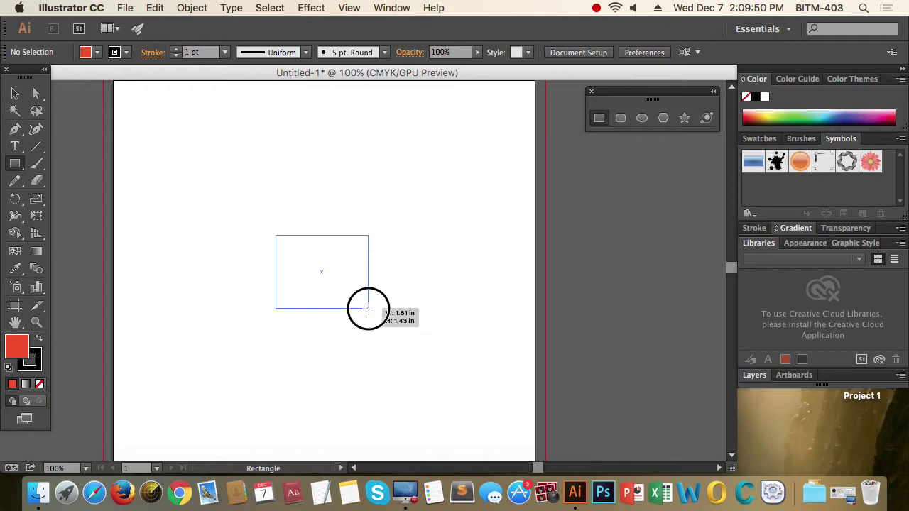
mouse_move(369, 308)
left_mouse_down()
mouse_move(422, 354)
mouse_move(359, 320)
mouse_move(391, 318)
mouse_move(260, 280)
mouse_move(256, 321)
mouse_move(412, 402)
mouse_move(337, 362)
mouse_move(438, 378)
mouse_move(385, 365)
mouse_move(291, 240)
mouse_move(414, 296)
mouse_move(330, 285)
mouse_move(438, 355)
mouse_move(396, 333)
mouse_move(420, 337)
left_mouse_up()
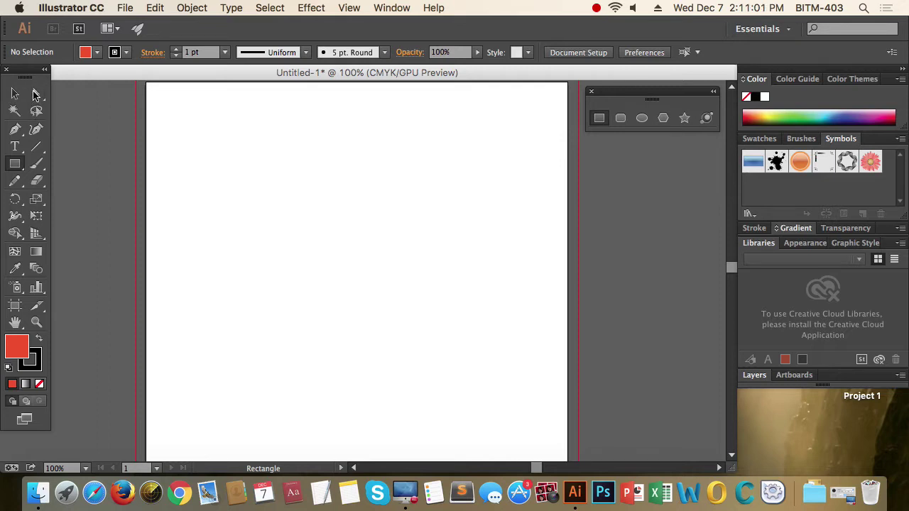
left_click(7, 70)
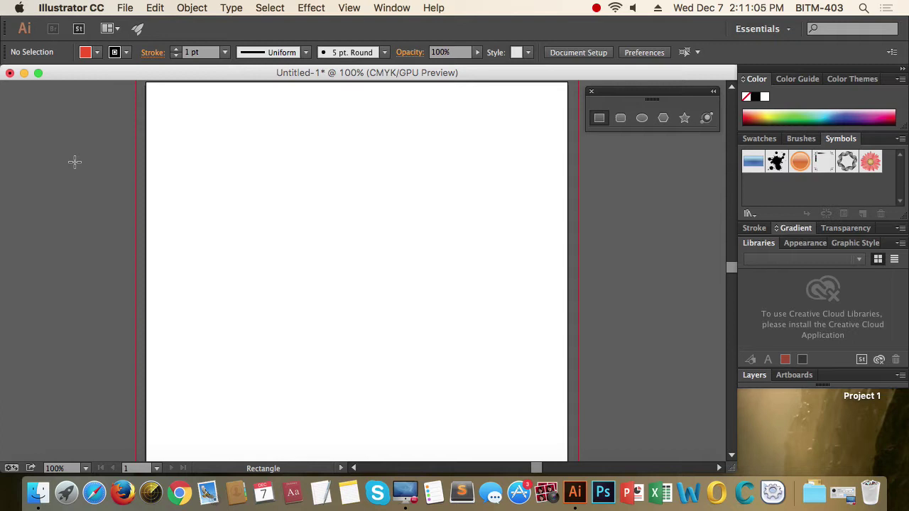
left_click(348, 8)
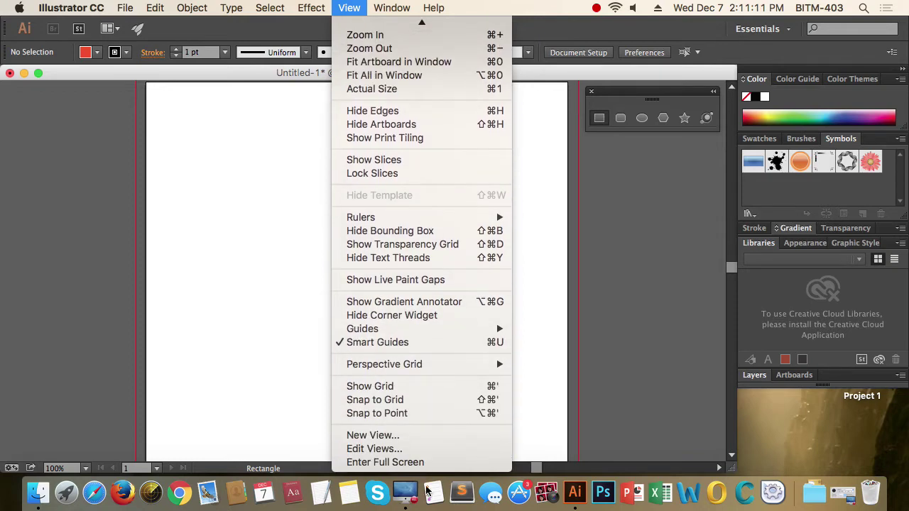
scroll(409, 371, "up", 3)
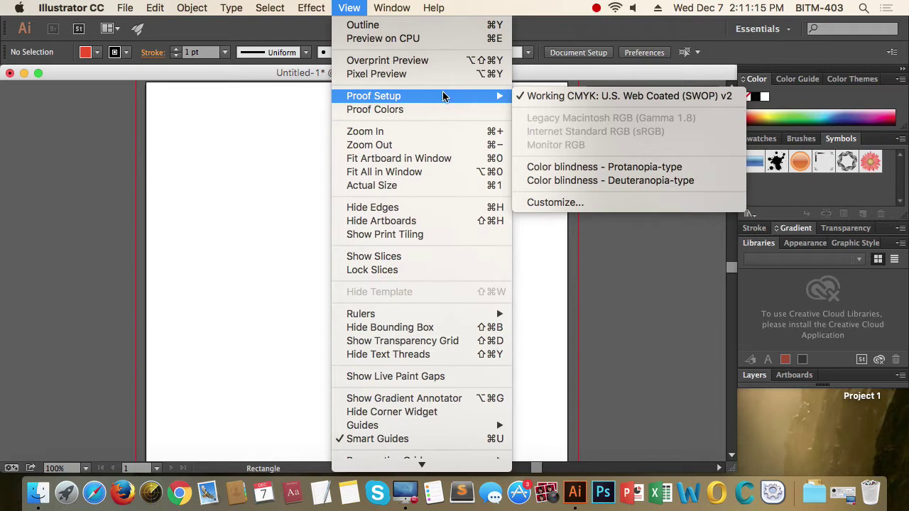
left_click(281, 227)
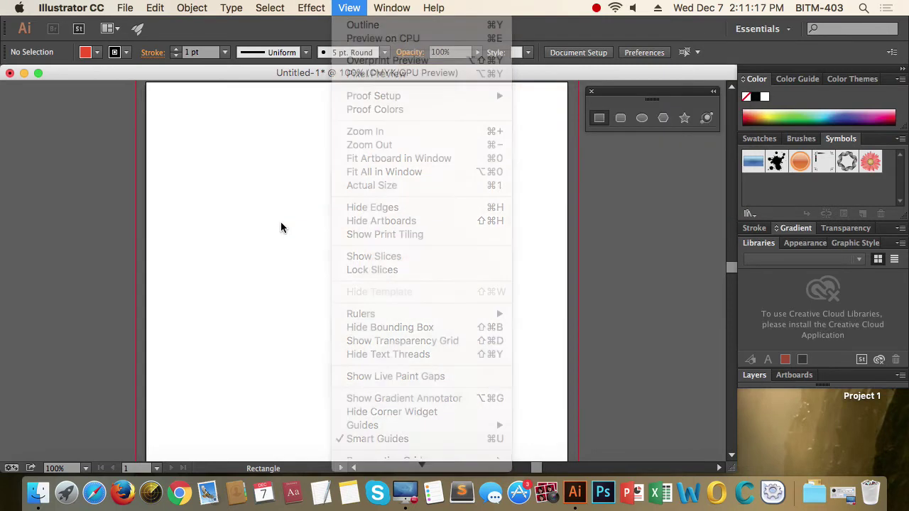
left_click(394, 8)
mouse_move(395, 158)
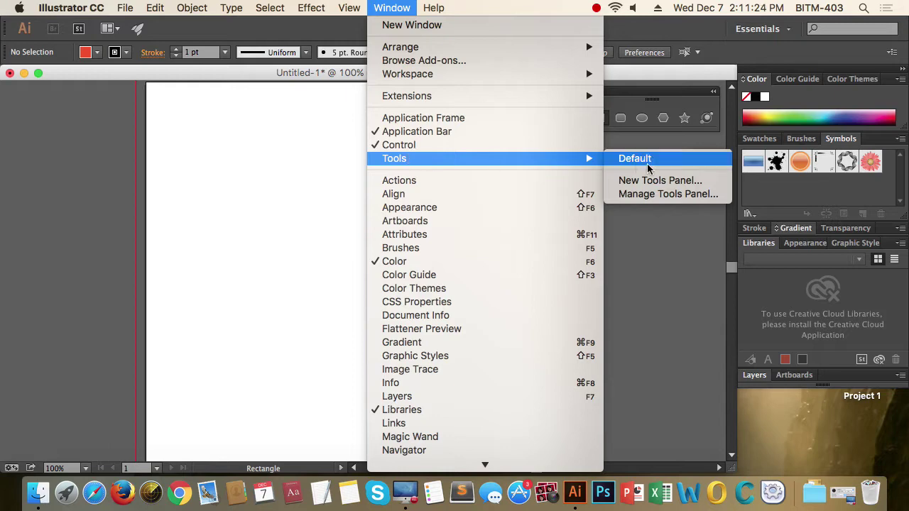
left_click(647, 163)
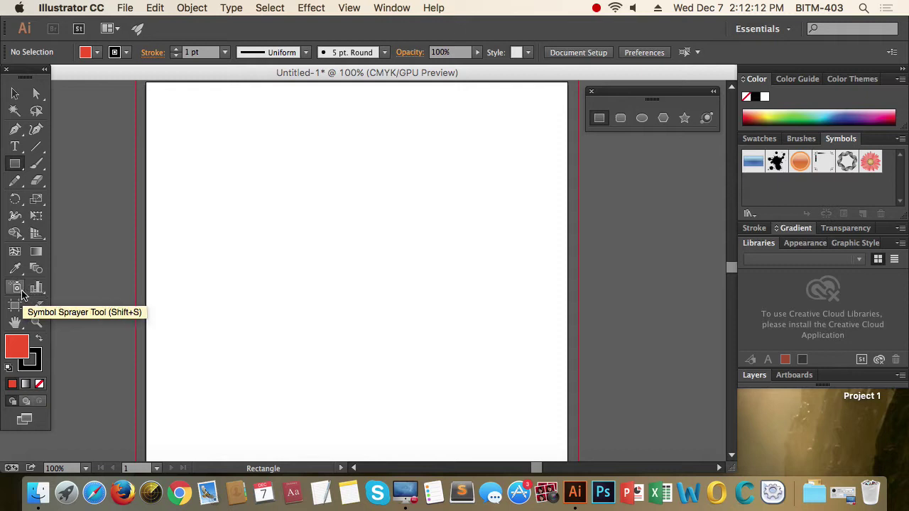
Browse the Symbol Sprayer flyout, return to the Selection tool and open the Window menu
left_click(22, 295)
left_click(21, 295)
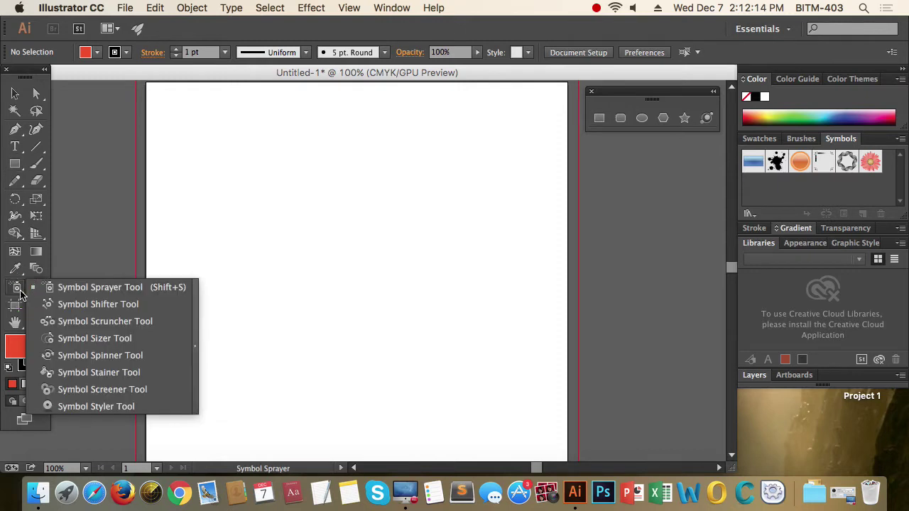
left_click(21, 293)
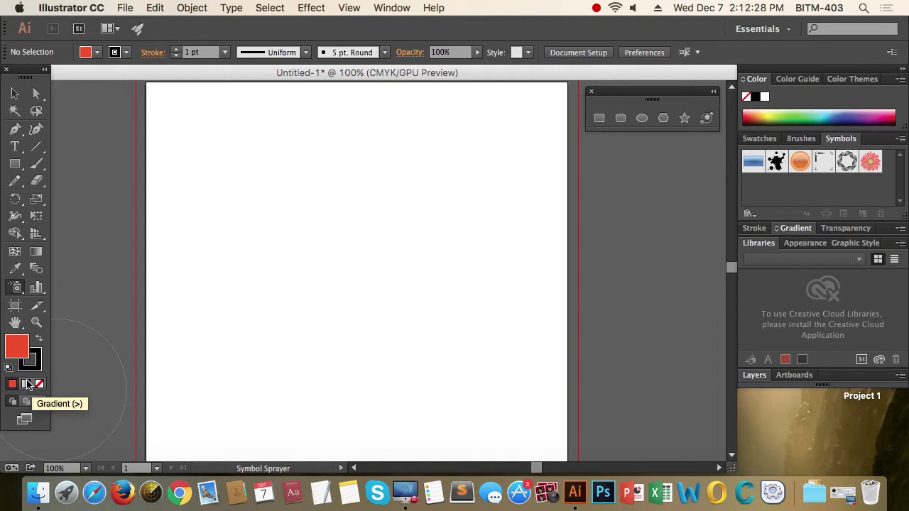
left_click(15, 95)
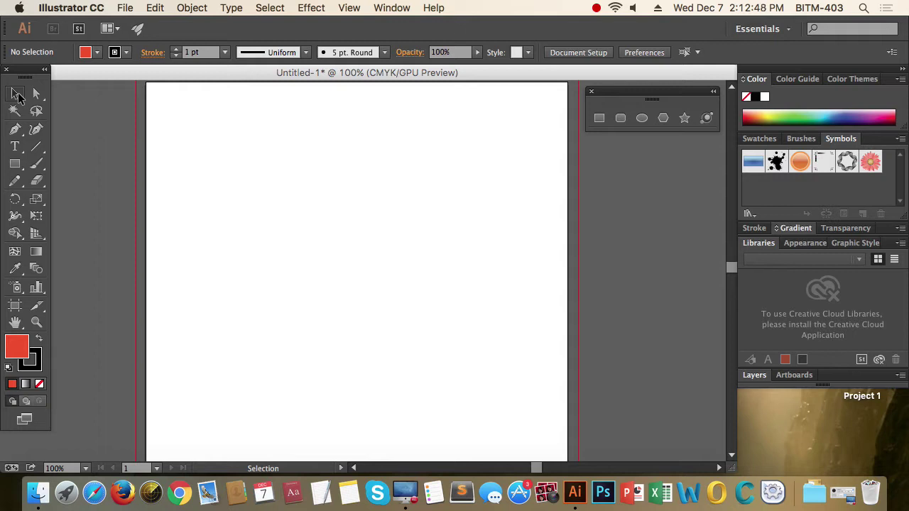
left_click(392, 8)
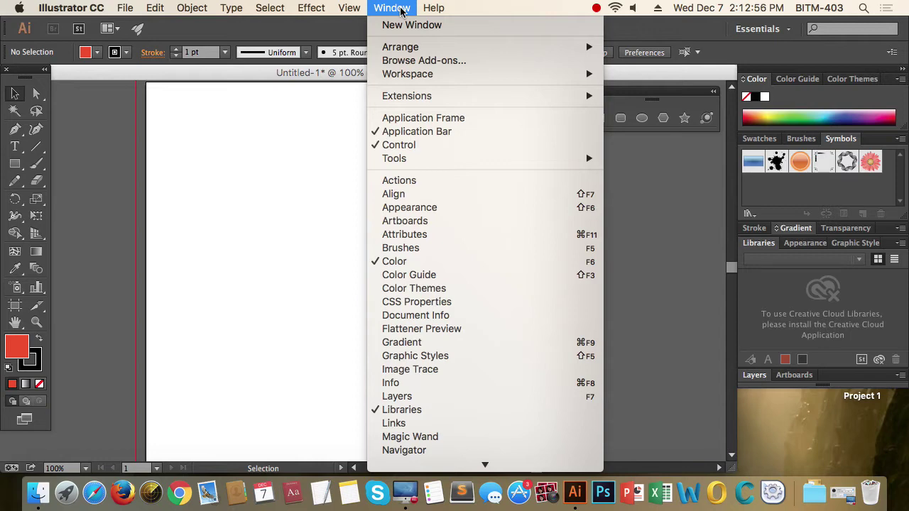
left_click(486, 184)
left_click_drag(416, 274, 470, 122)
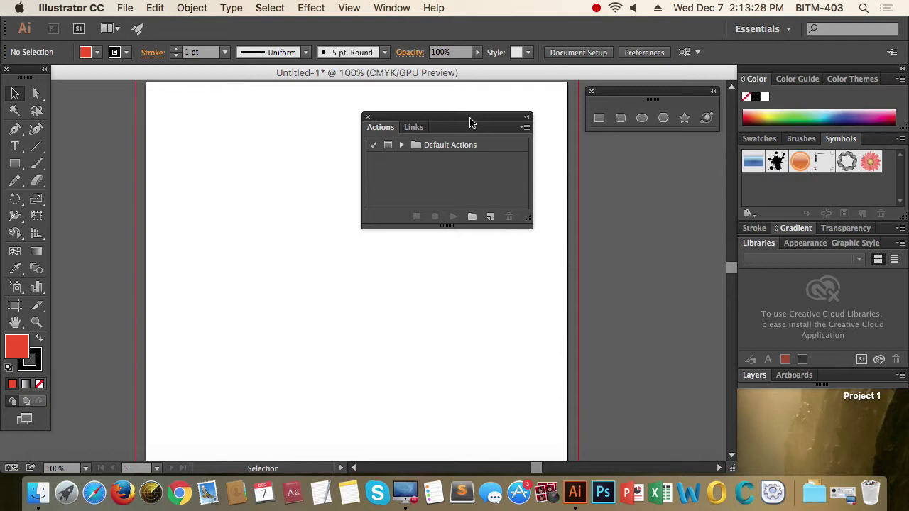
left_click(524, 238)
mouse_move(537, 226)
left_mouse_down()
mouse_move(544, 228)
mouse_move(526, 272)
left_mouse_up()
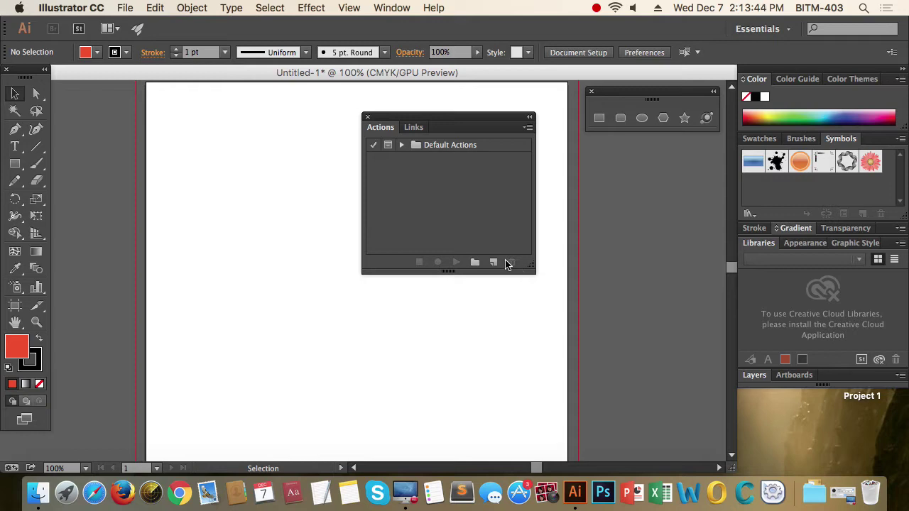
left_click(367, 117)
Open the Align panel and float it over the canvas
left_click(397, 10)
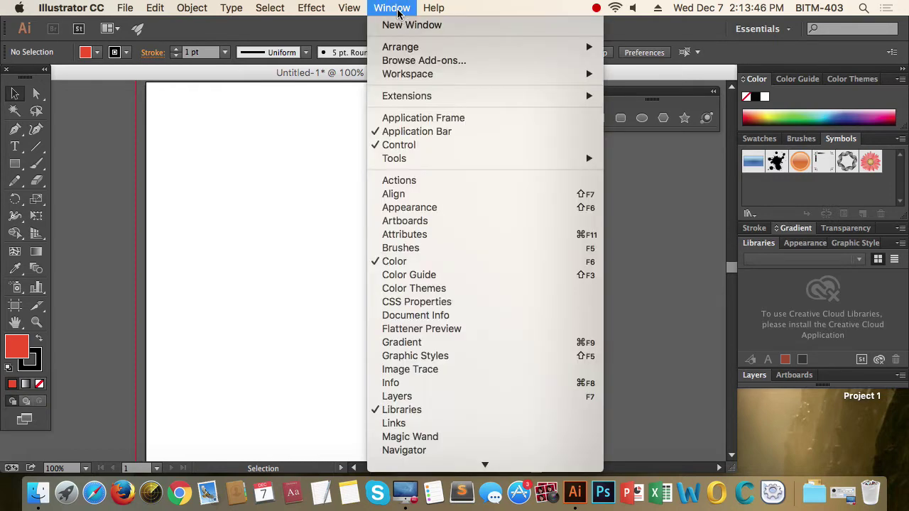
left_click(462, 194)
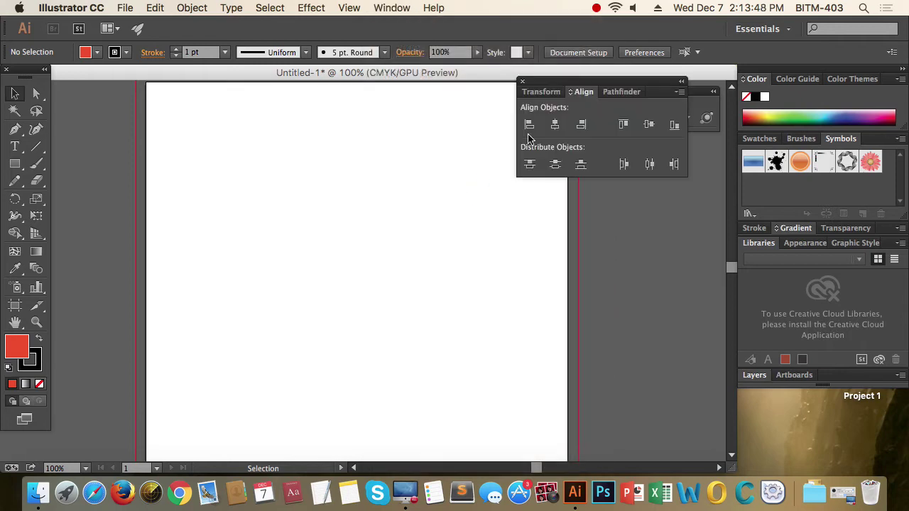
left_click_drag(594, 85, 580, 95)
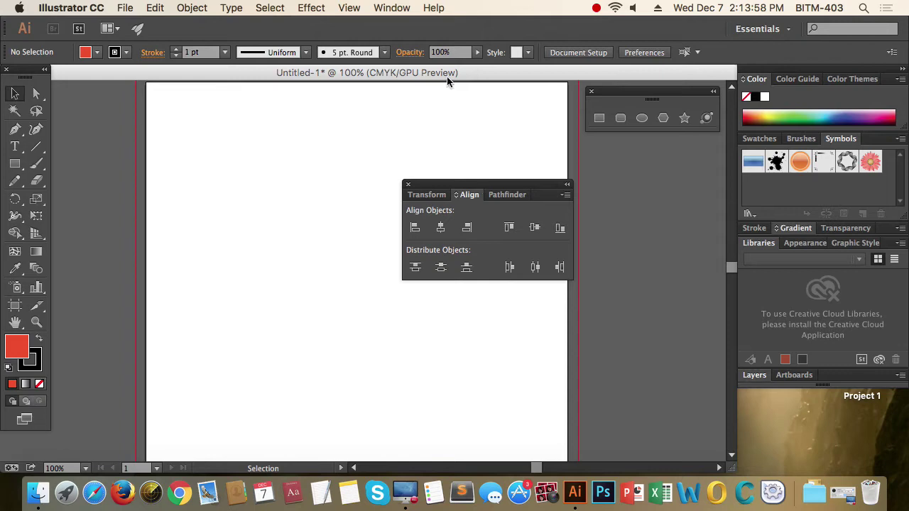
Open the Appearance panel, float it beside the artboard and make it taller
left_click(389, 8)
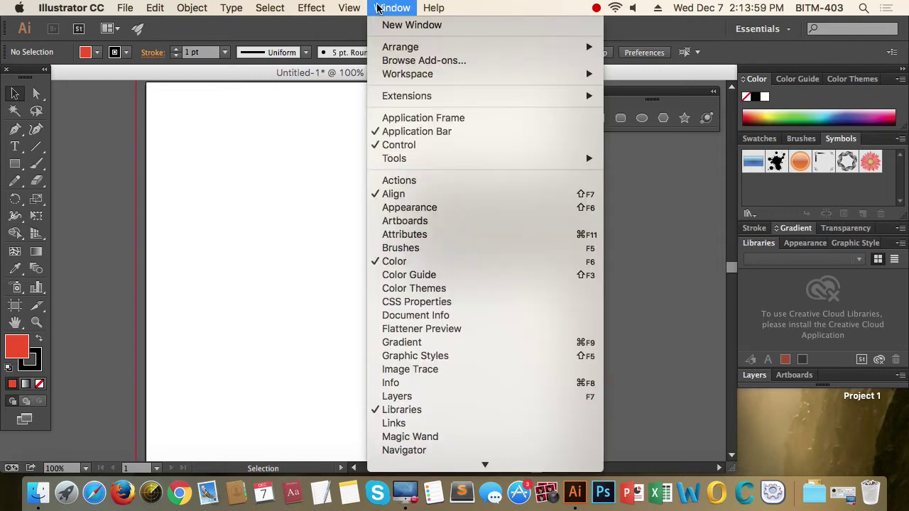
left_click(438, 208)
left_click_drag(810, 250, 208, 150)
left_click_drag(422, 187, 572, 173)
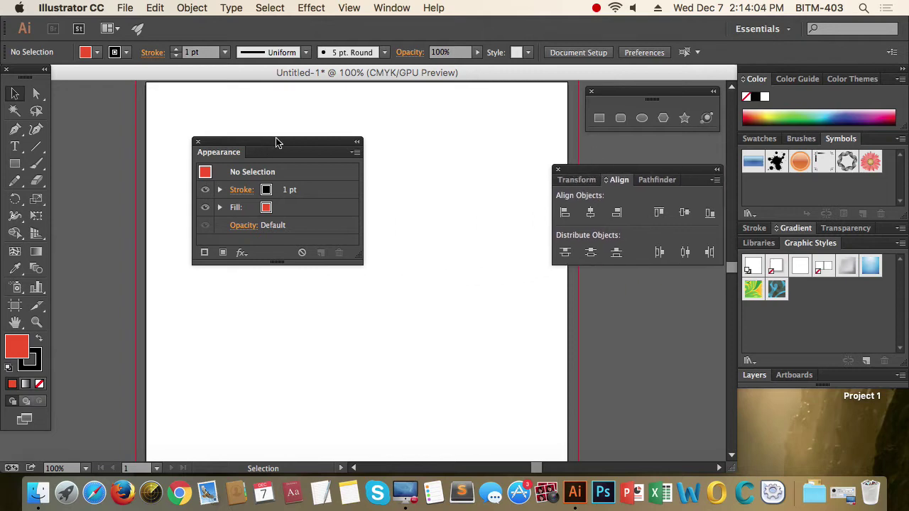
mouse_move(278, 142)
left_mouse_down()
mouse_move(400, 134)
mouse_move(365, 128)
mouse_move(367, 135)
left_mouse_up()
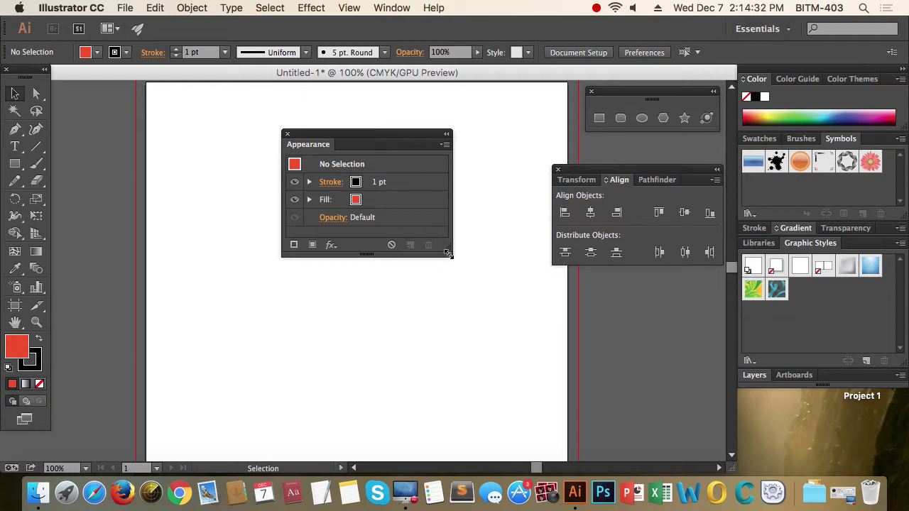
left_click_drag(448, 253, 456, 351)
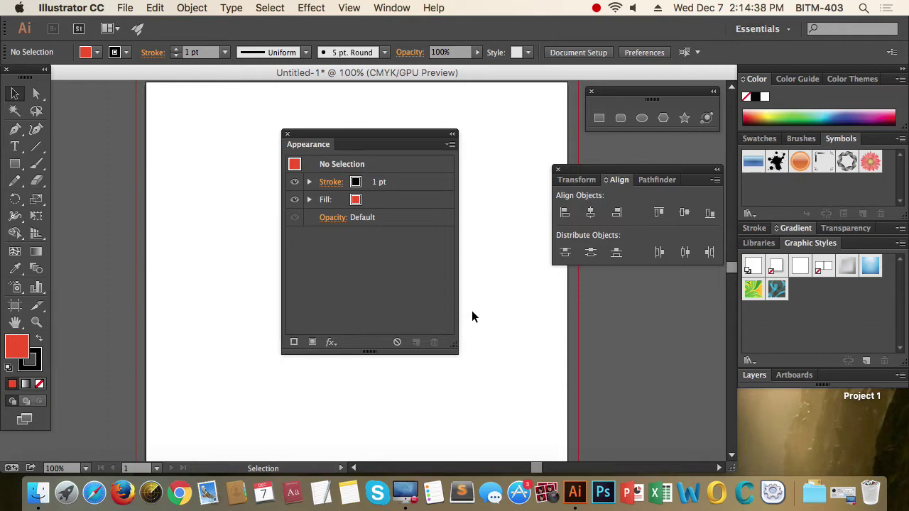
left_click(391, 7)
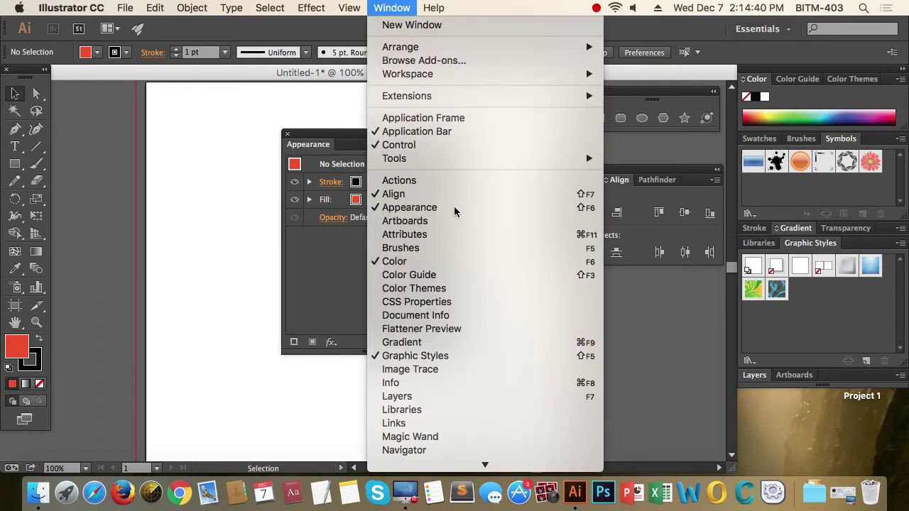
left_click(387, 149)
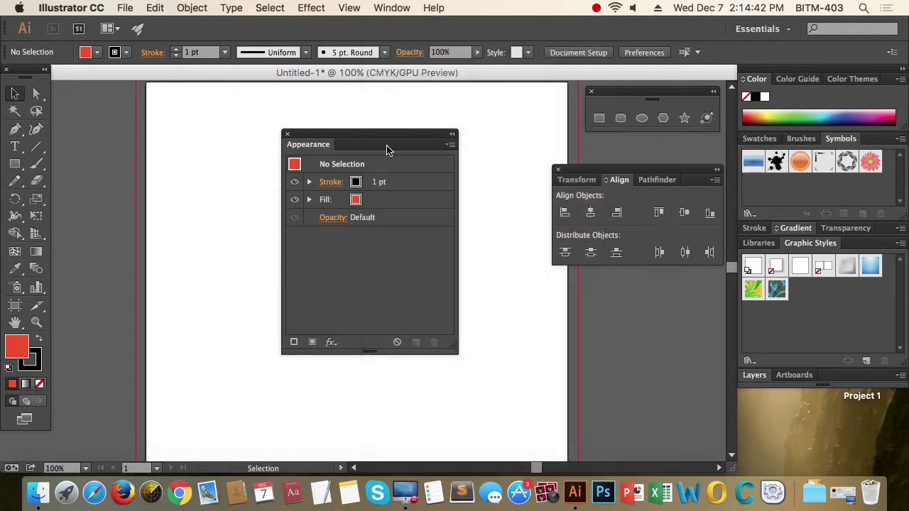
left_click_drag(387, 146, 490, 137)
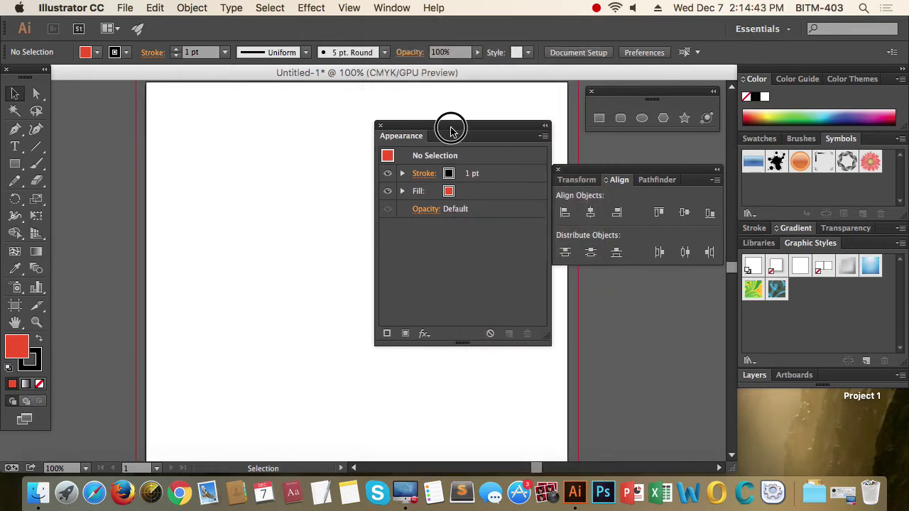
Draw a red-filled rectangle on the artboard and set its stroke weight to 8 pt
left_click(15, 164)
left_click_drag(207, 160, 368, 298)
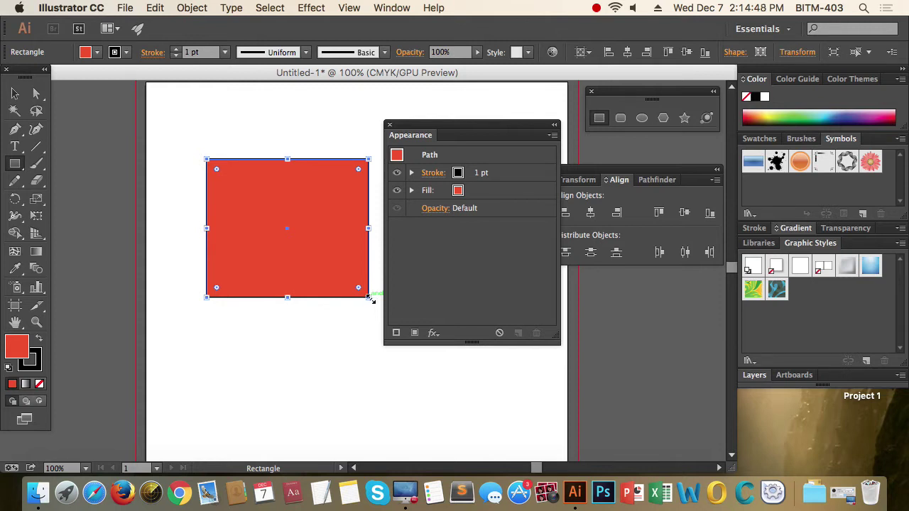
left_click(15, 93)
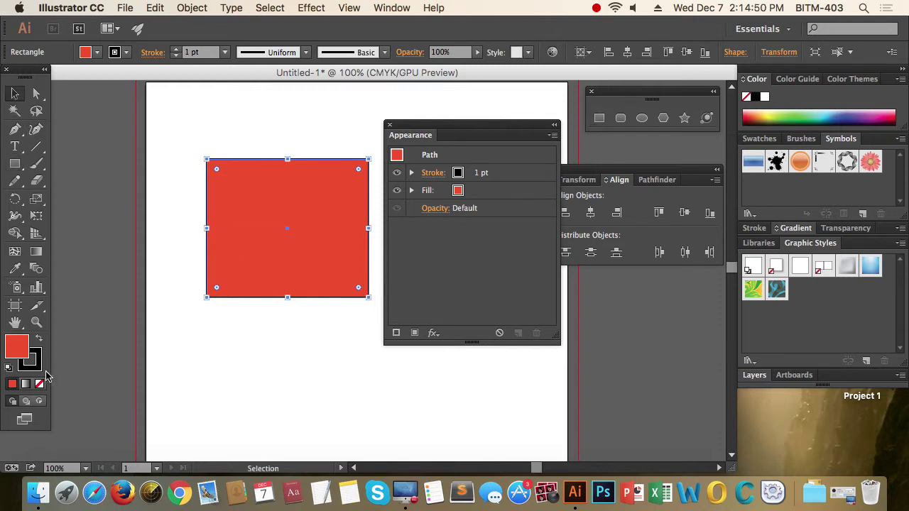
left_click(177, 51)
left_click(178, 52)
left_click(177, 52)
left_click(178, 52)
left_click(178, 52)
left_click(177, 52)
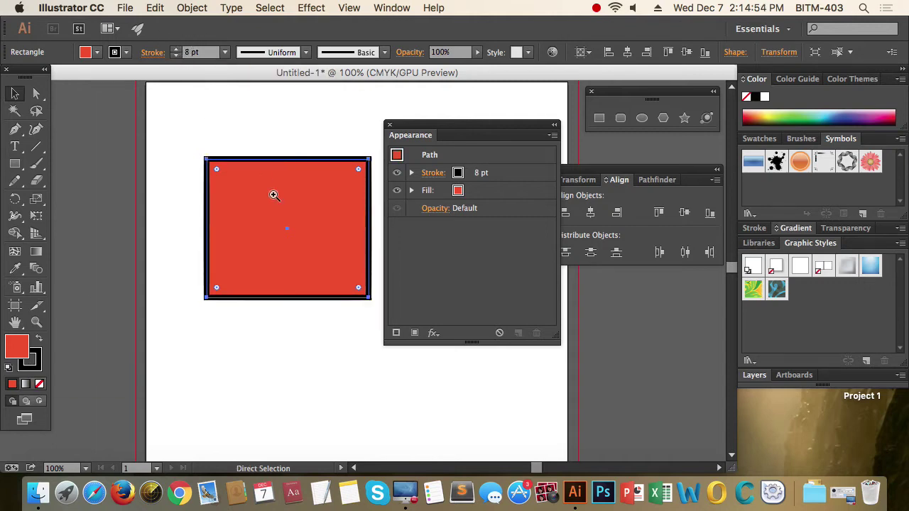
Give the rectangle a green fill and a magenta stroke from the Color spectrum
left_click(185, 143)
left_click_drag(316, 285, 266, 258)
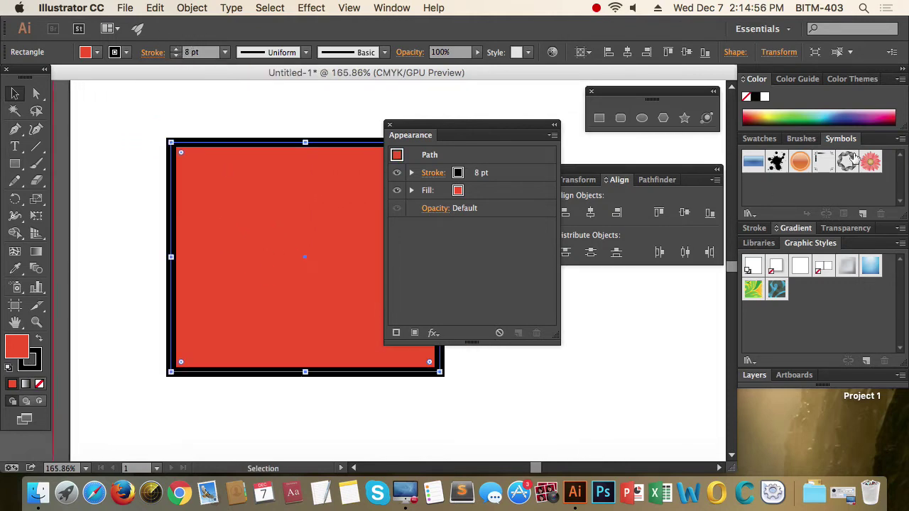
left_click(799, 116)
left_click(33, 364)
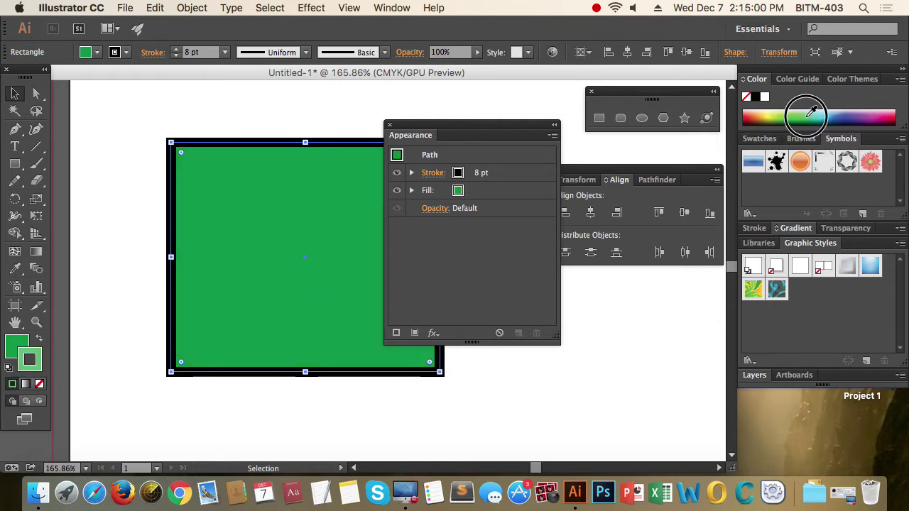
left_click_drag(812, 111, 889, 114)
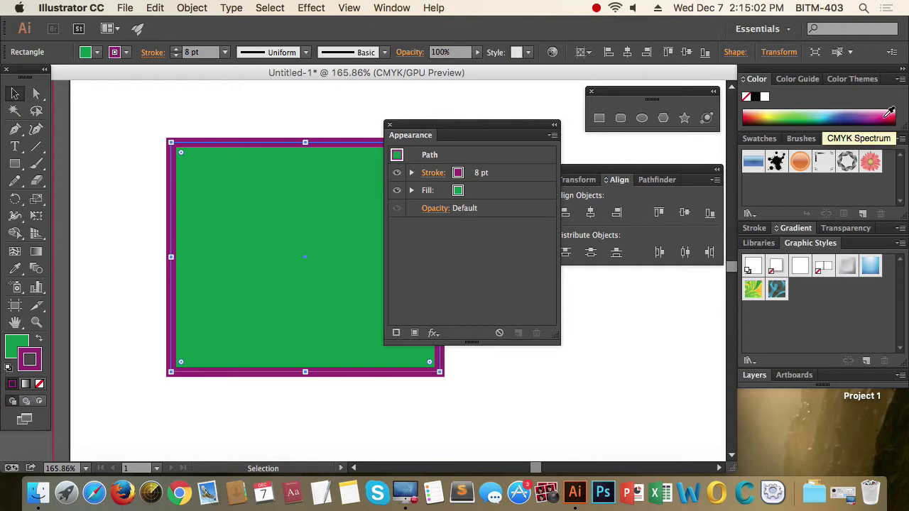
left_click(116, 277)
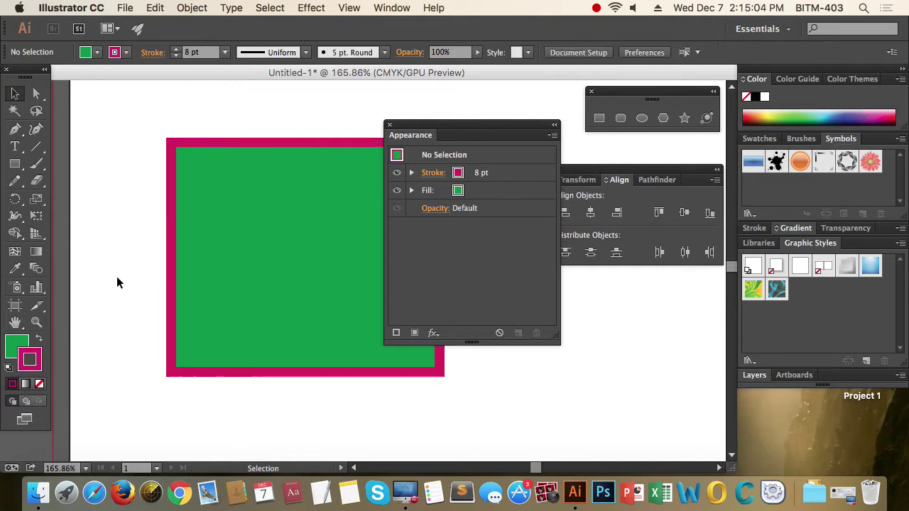
left_click(245, 312)
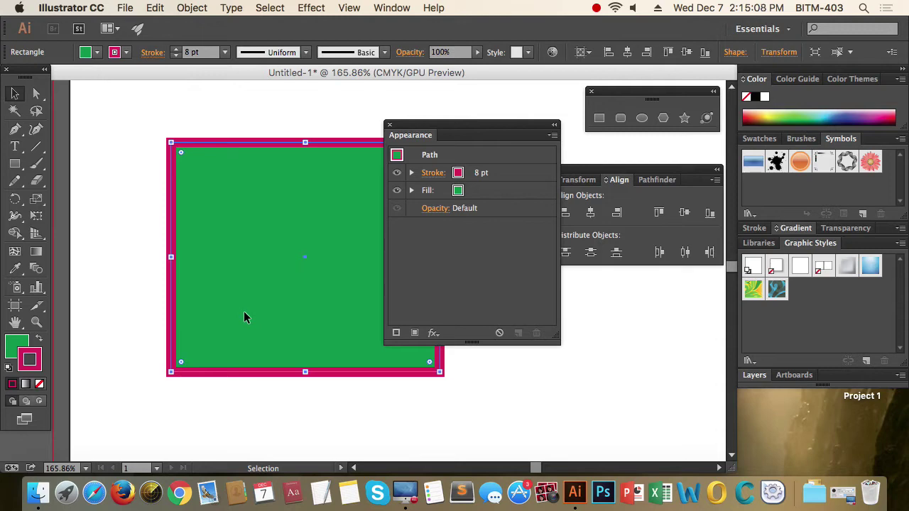
Add a second stroke to the rectangle in the Appearance panel and make it yellow
left_click(396, 333)
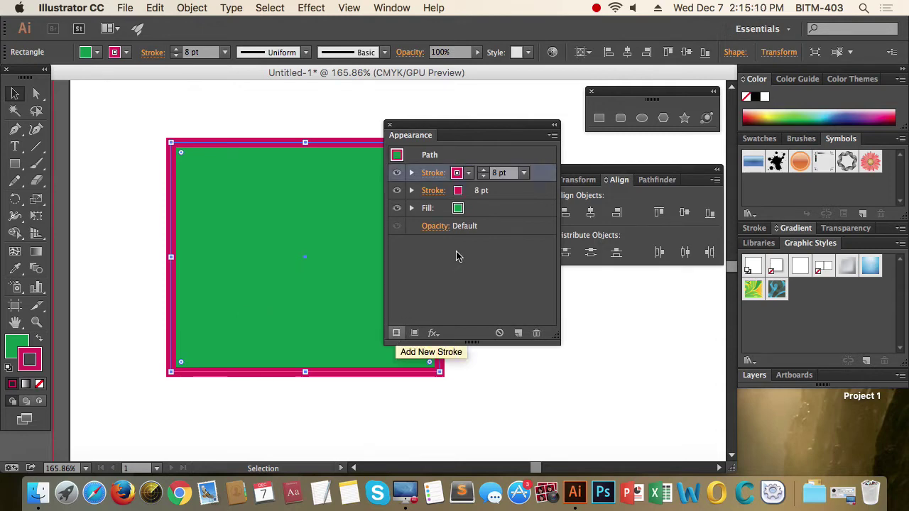
left_click(467, 173)
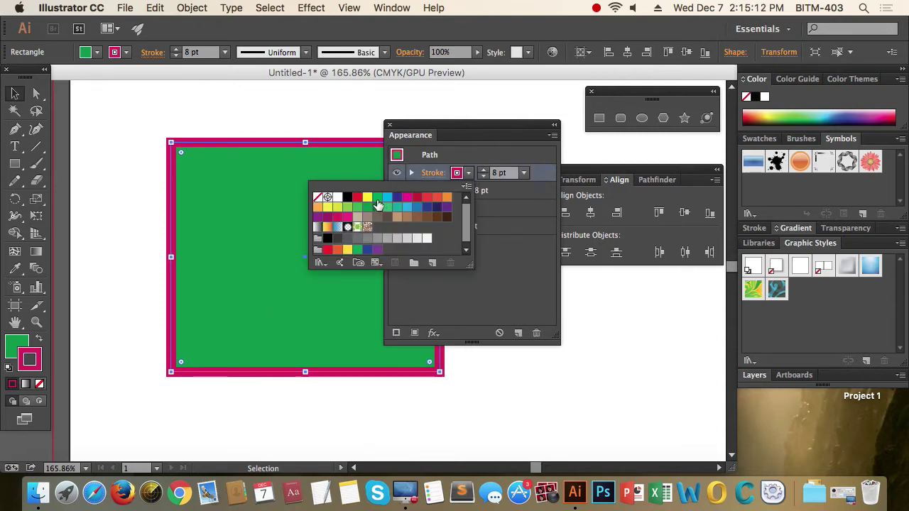
left_click(367, 197)
left_click(513, 256)
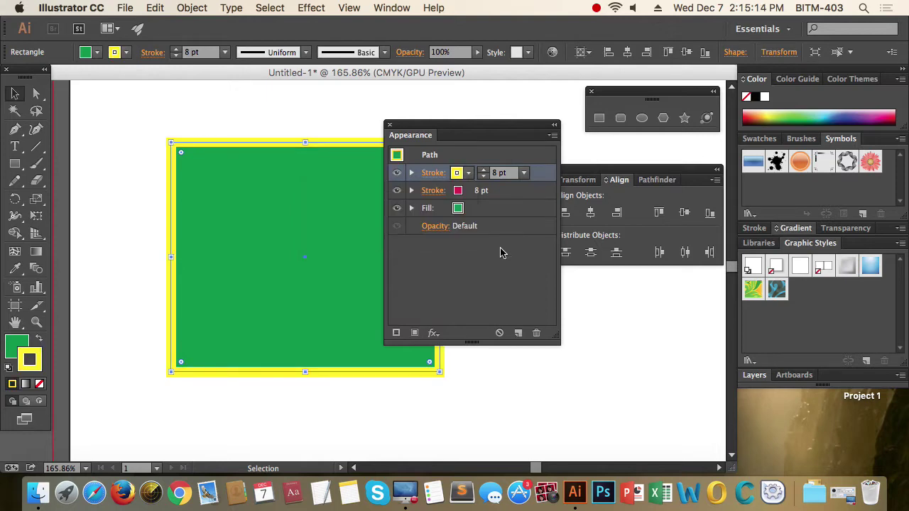
Reduce the yellow stroke's weight to 3 pt
left_click(483, 171)
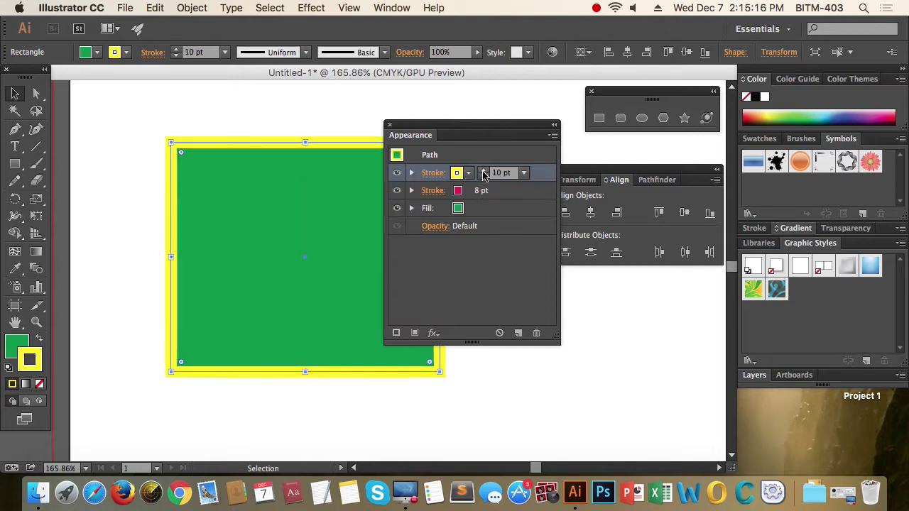
left_click(483, 178)
left_click(483, 178)
left_click(483, 179)
left_click(483, 179)
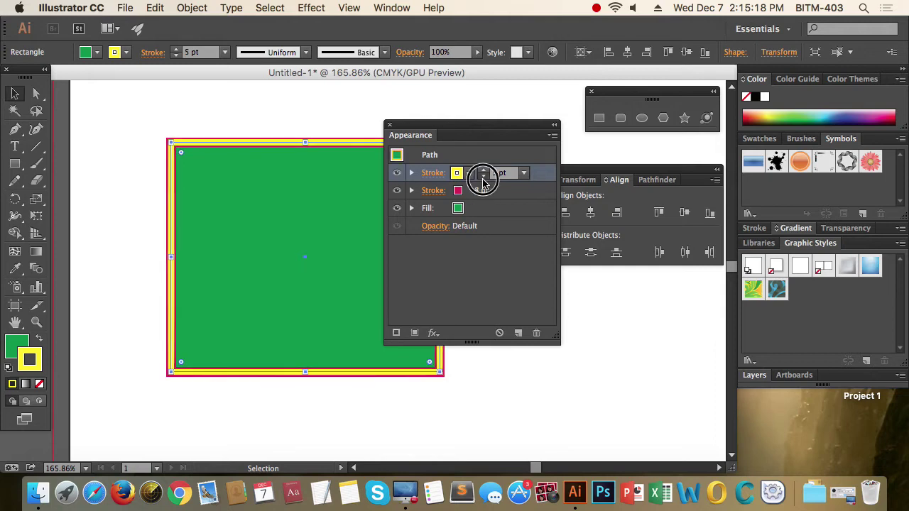
left_click(483, 179)
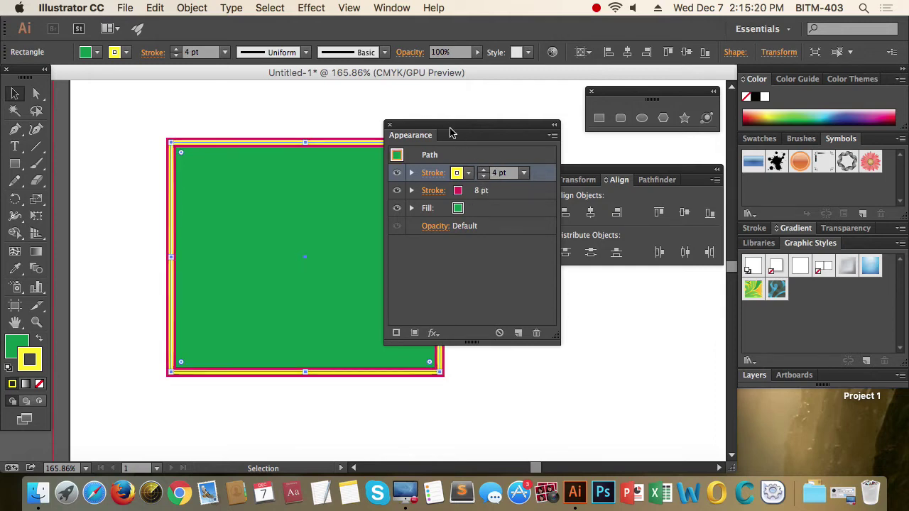
left_click_drag(450, 132, 550, 138)
left_click(583, 182)
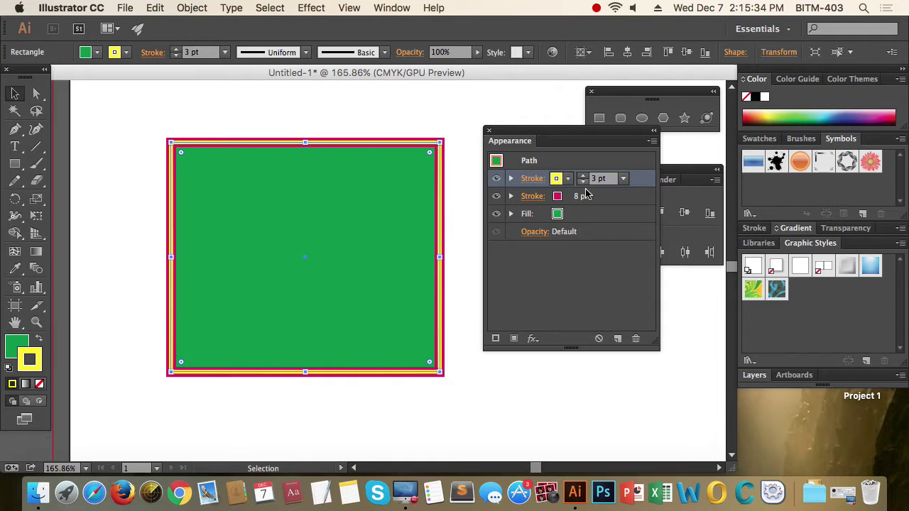
Browse the effects list without applying any, then bring up the Artboards panel
left_click(533, 338)
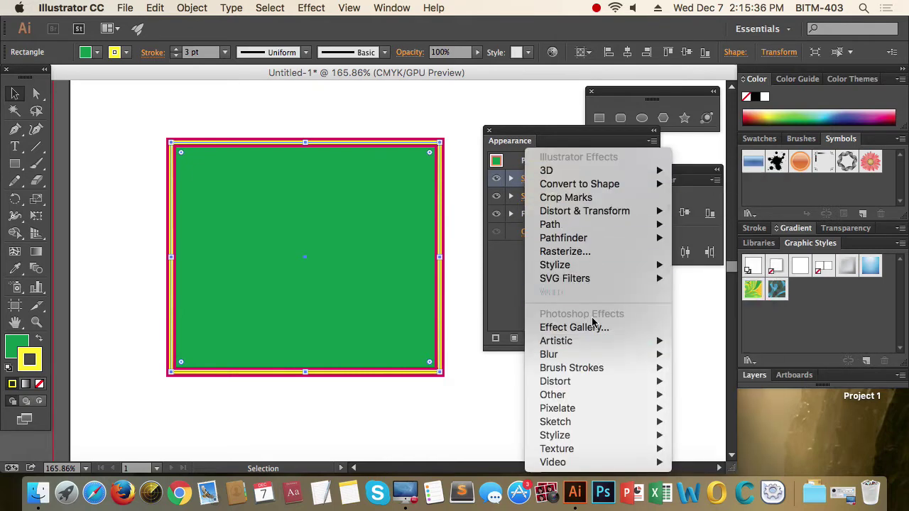
left_click(501, 272)
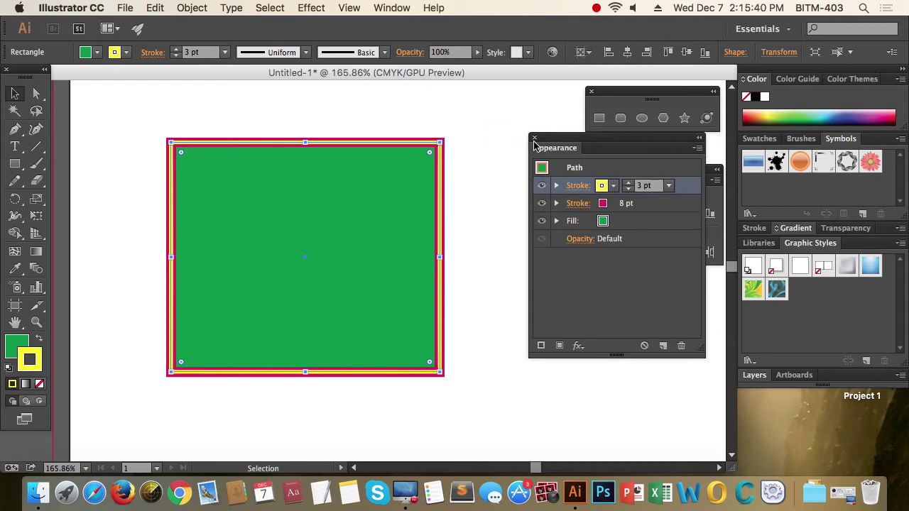
left_click(391, 8)
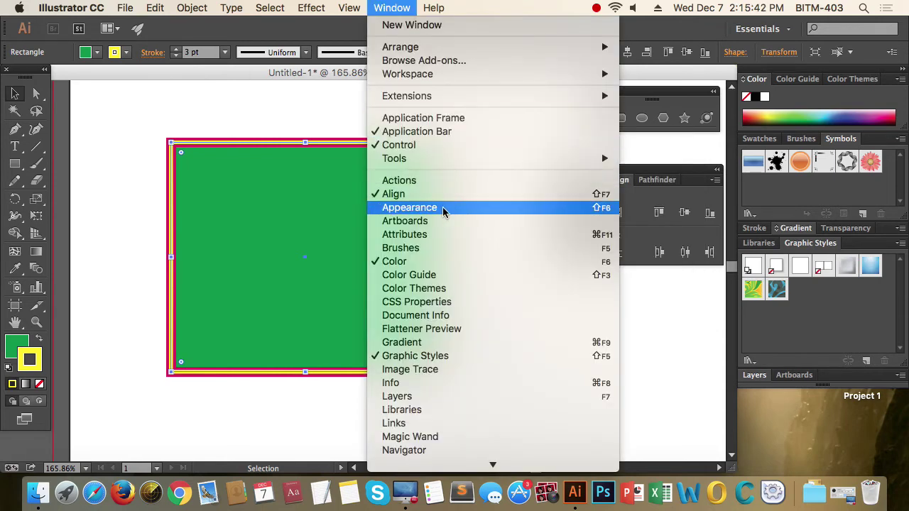
left_click(434, 221)
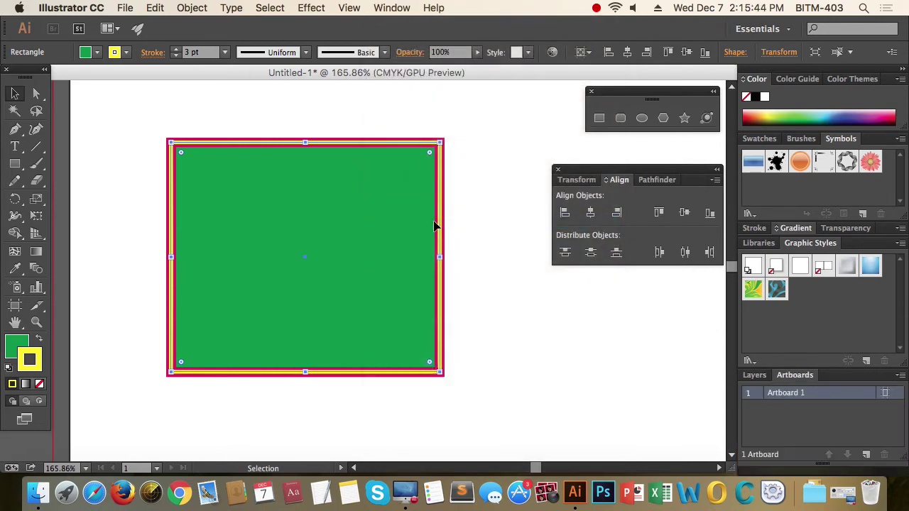
Detach the Artboards panel, dock it under Align, zoom out, then float it beside the canvas
mouse_move(796, 376)
left_mouse_down()
mouse_move(551, 299)
mouse_move(346, 173)
left_mouse_up()
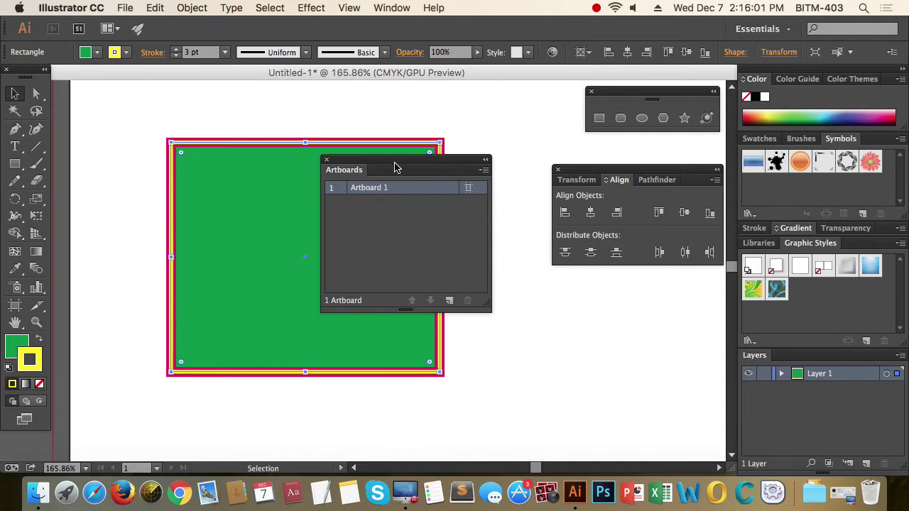
left_click(610, 202)
left_click(396, 163)
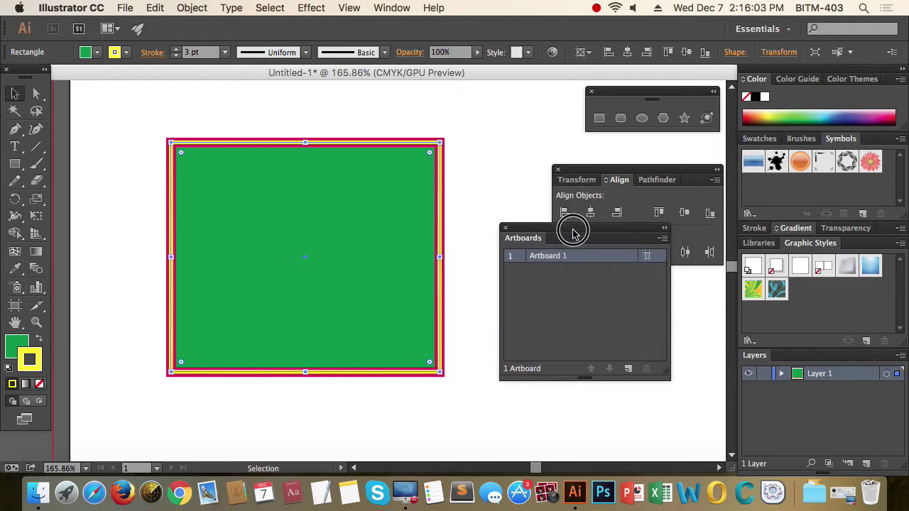
left_click_drag(396, 163, 569, 265)
left_click(501, 248)
scroll(447, 263, "down", 1)
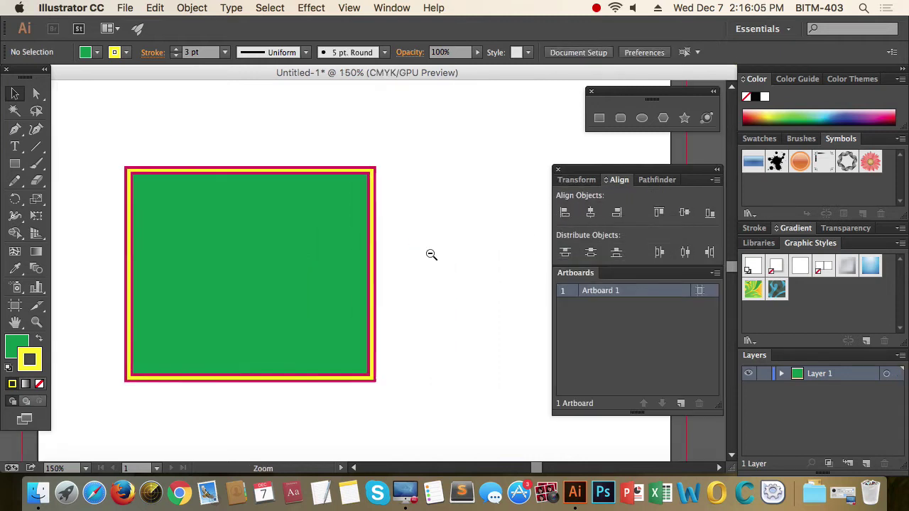
scroll(429, 253, "down", 3)
scroll(419, 228, "down", 1)
left_click_drag(379, 231, 361, 237)
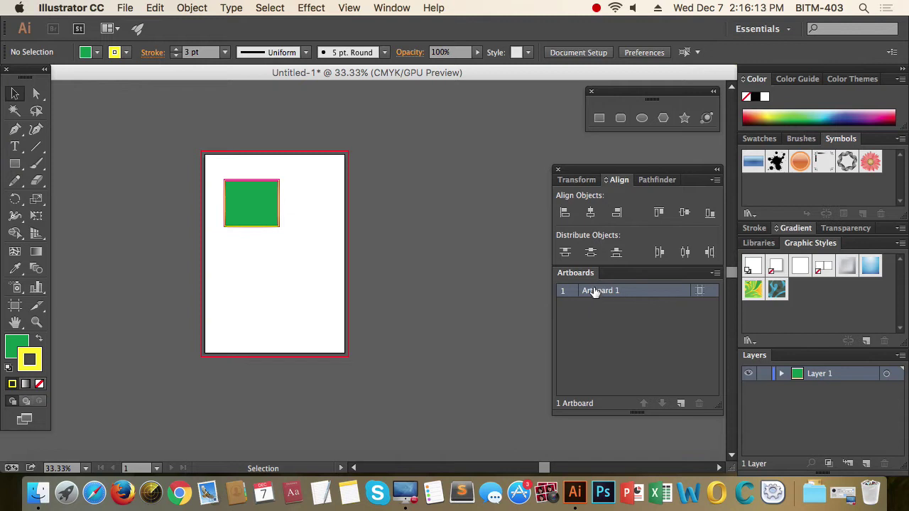
left_click_drag(575, 273, 411, 258)
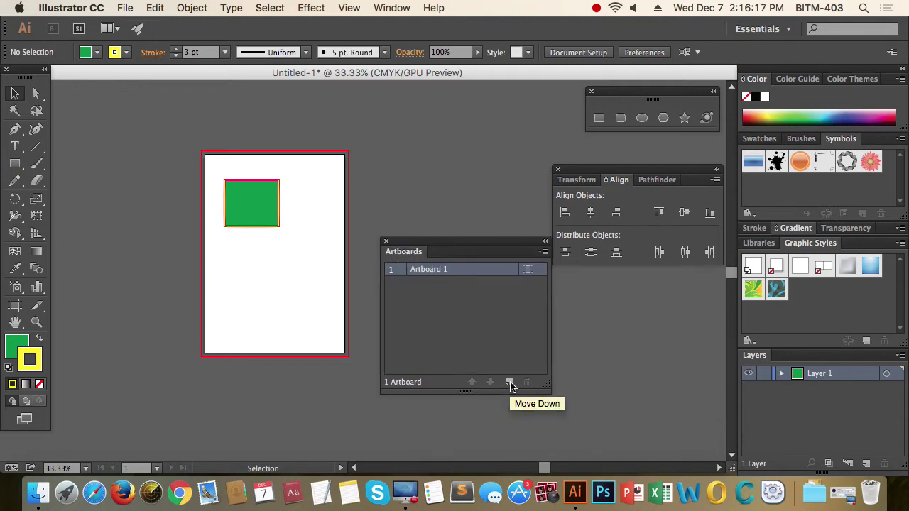
Add Artboard 2 and Option-drag a copy of the green rectangle onto it
left_click(509, 383)
left_click_drag(434, 241, 620, 287)
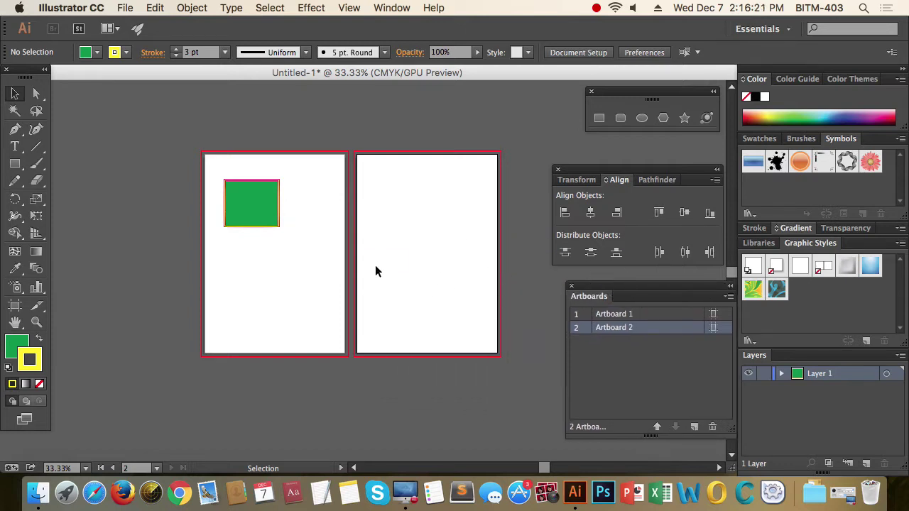
left_click_drag(193, 159, 334, 273)
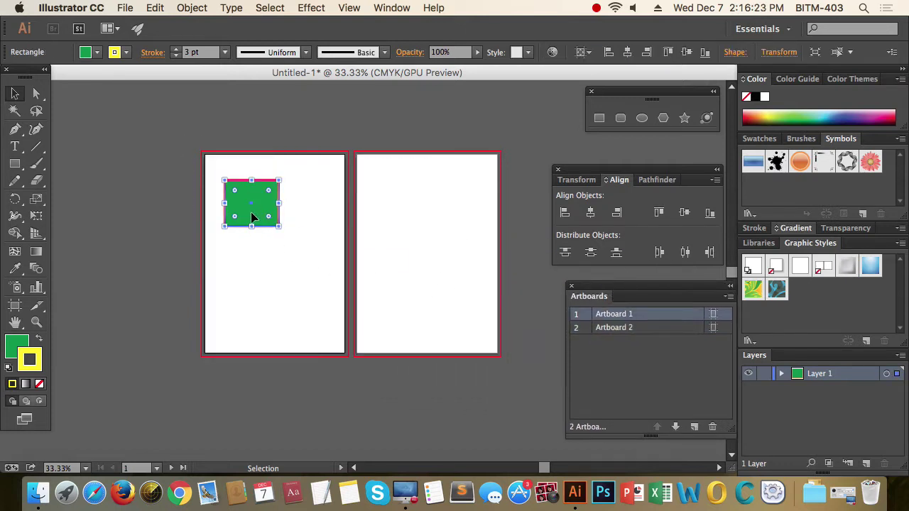
left_click_drag(252, 217, 419, 217)
left_click(447, 284)
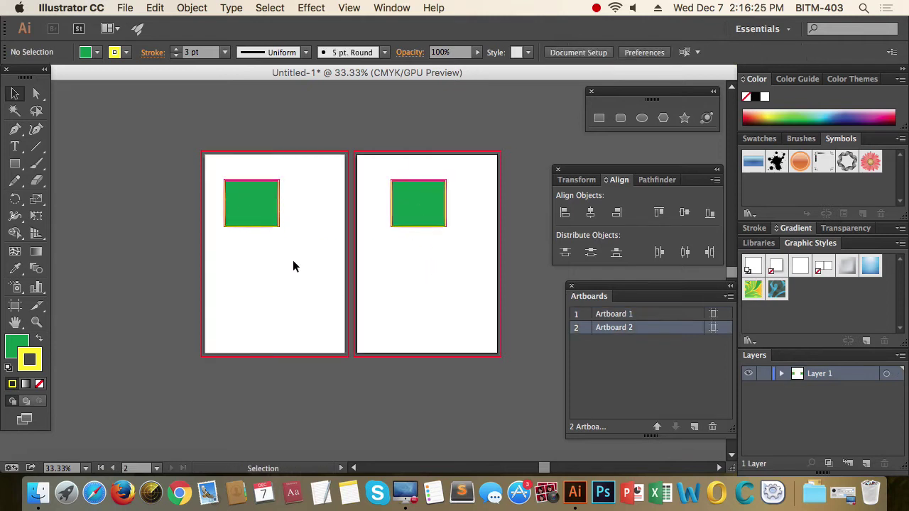
left_click_drag(213, 163, 349, 260)
left_click_drag(416, 294, 214, 260)
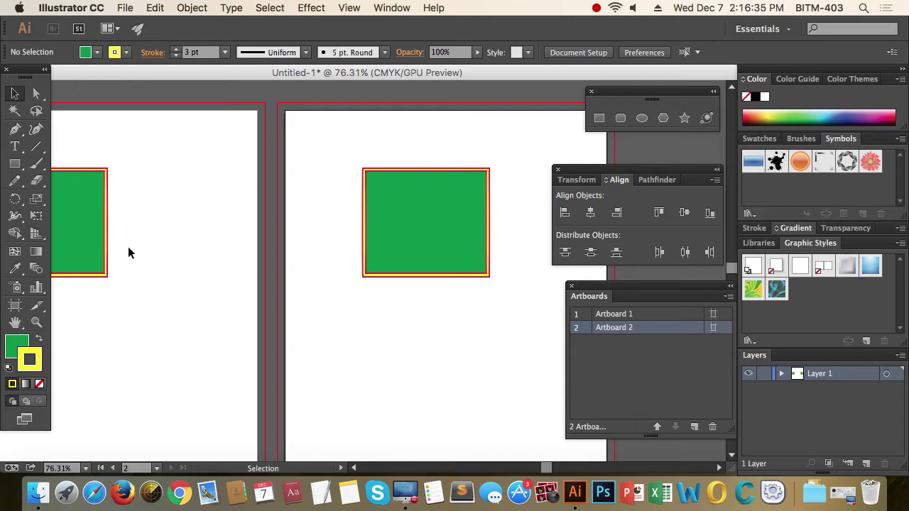
Zoom and pan the view to show both artboards and the copied rectangle
key("z")
left_click_drag(189, 270, 377, 235)
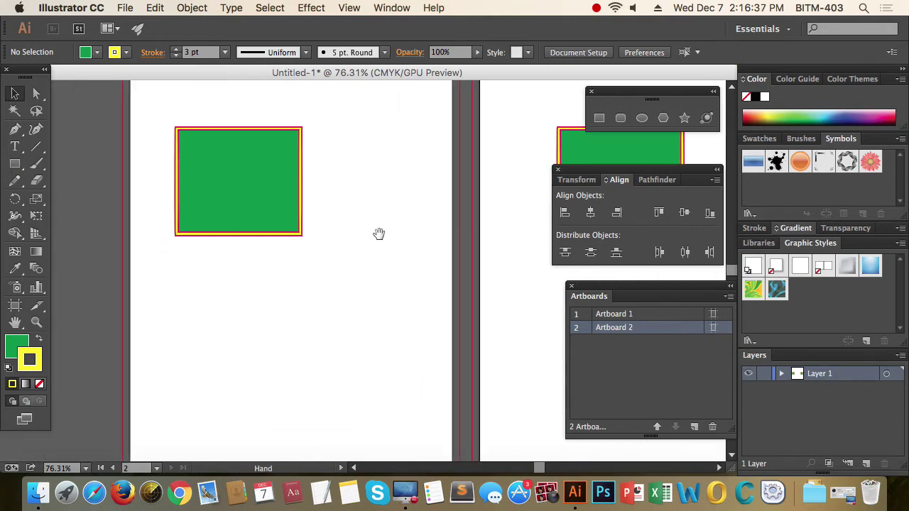
left_click(268, 234, "alt")
left_click(267, 233, "alt")
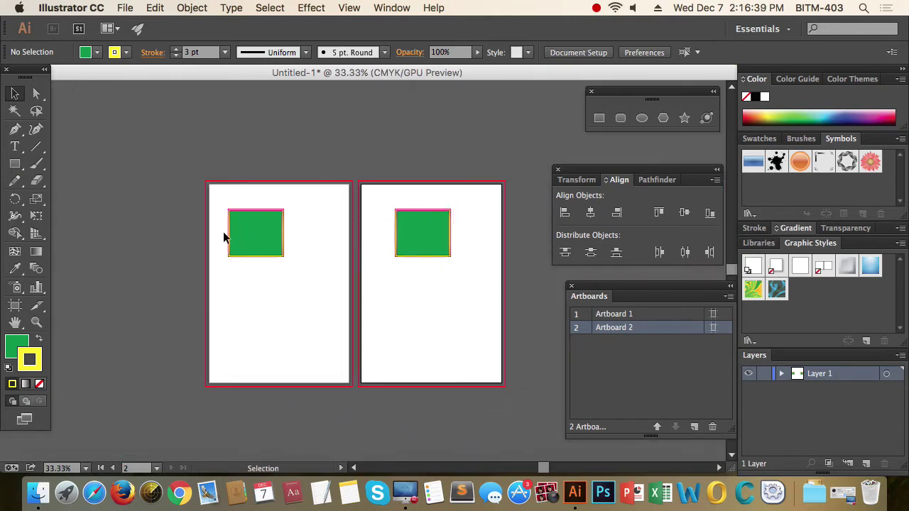
left_click(210, 192)
mouse_move(210, 191)
left_mouse_down()
mouse_move(333, 289)
mouse_move(194, 252)
left_mouse_up()
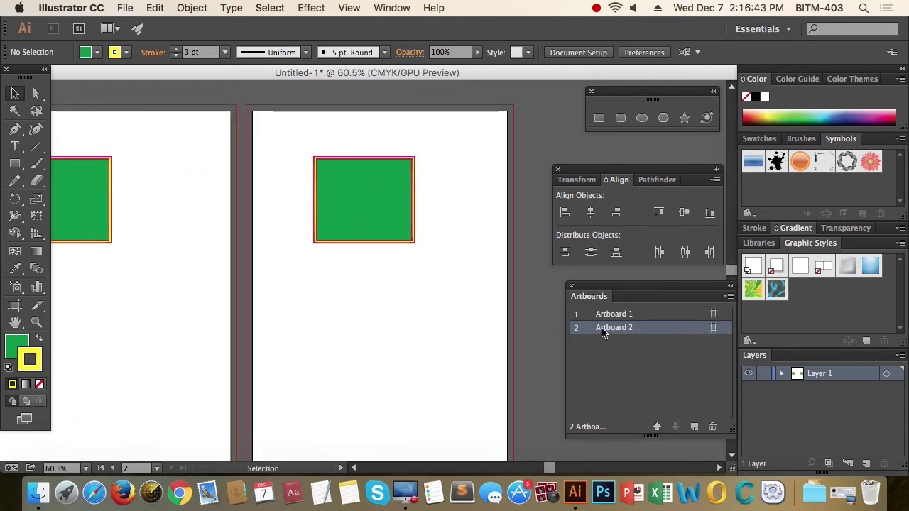
left_click_drag(495, 128, 532, 197)
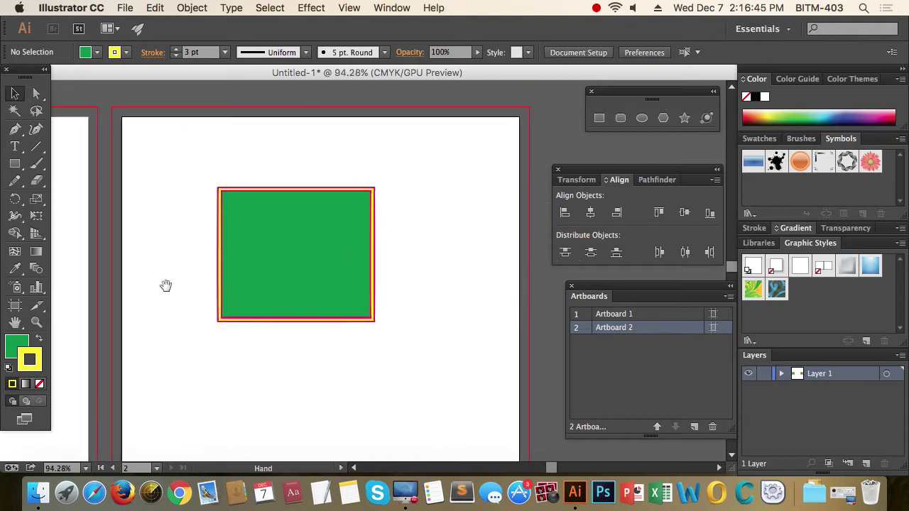
left_click_drag(166, 286, 371, 292)
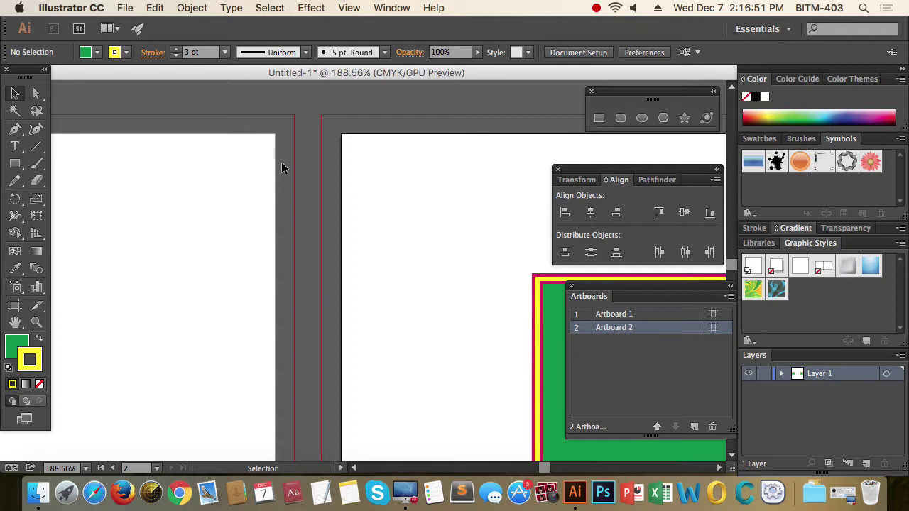
Fit Artboard 2 in the window from the Artboards panel, toggling back and forth with Artboard 1
left_click(626, 314)
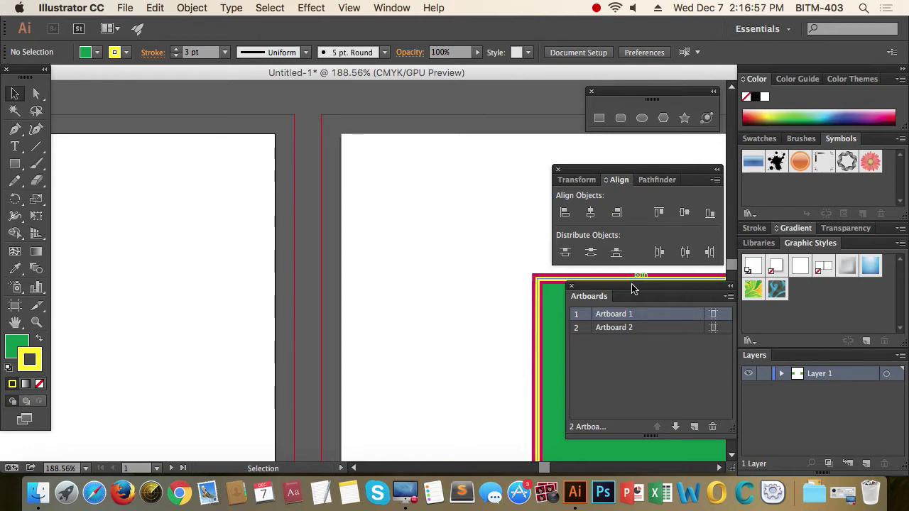
left_click(713, 328)
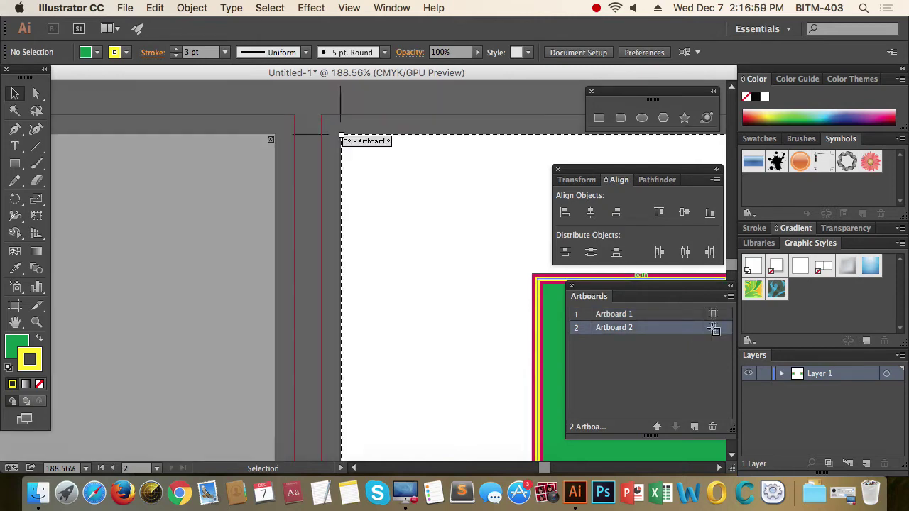
left_click(512, 457)
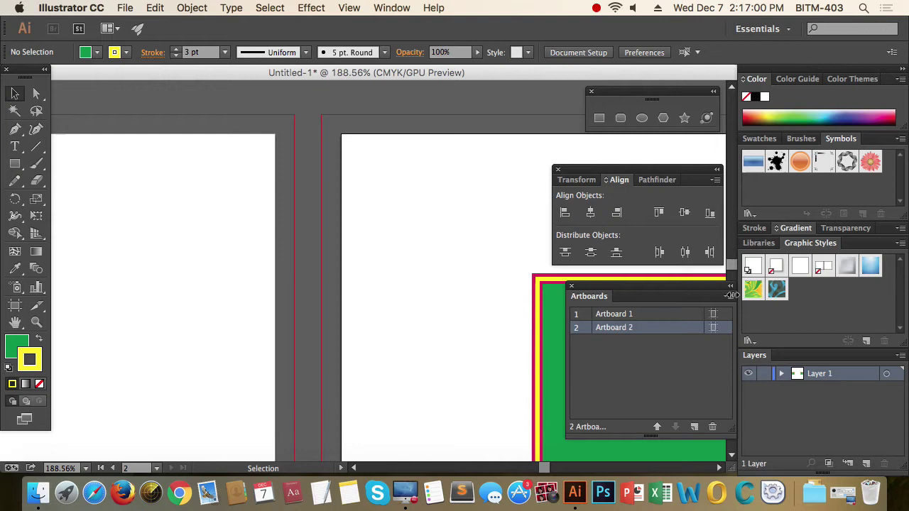
double_click(619, 329)
key("Return")
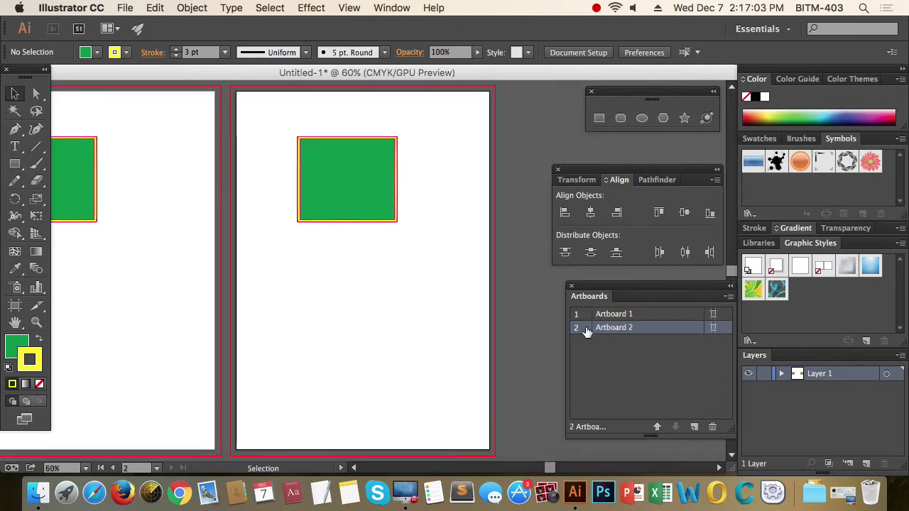
left_click(581, 316)
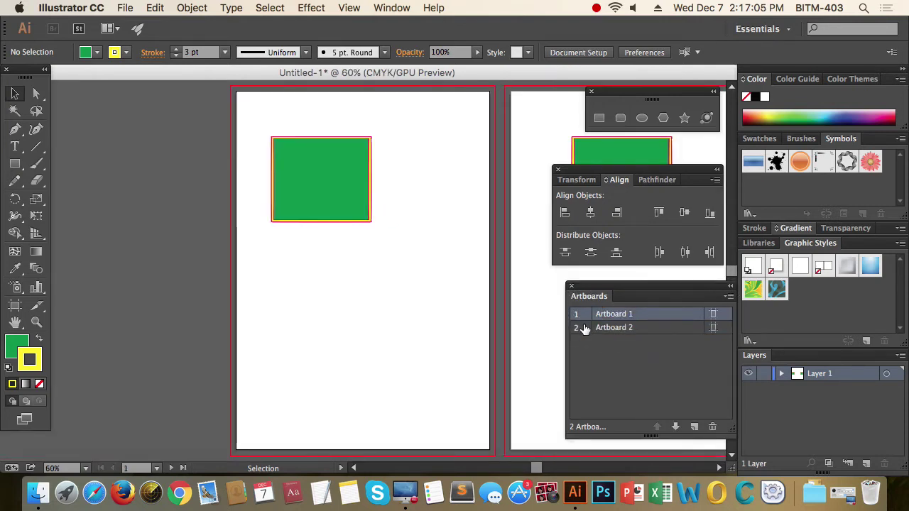
left_click(582, 329)
left_click(577, 314)
left_click(583, 332)
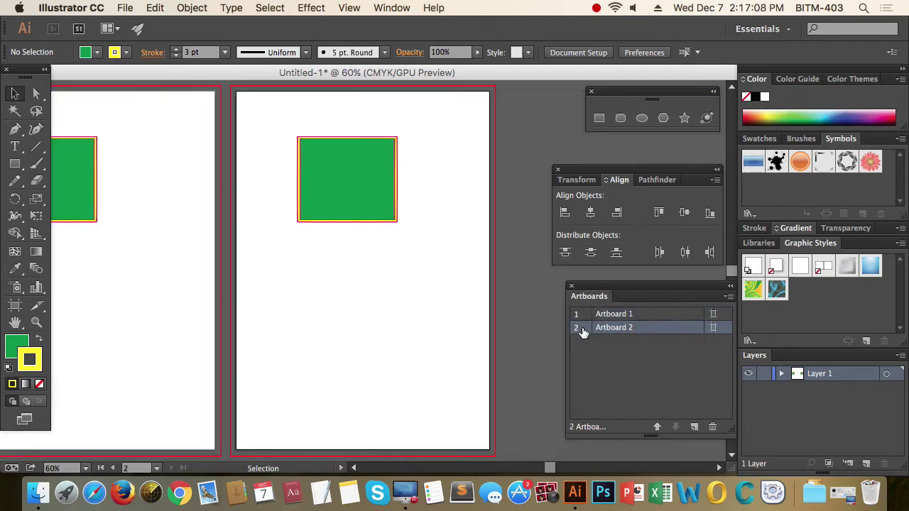
Add new artboards until the document reaches Artboard 10
left_click(695, 426)
left_click(695, 427)
left_click(695, 427)
double_click(695, 427)
left_click(695, 427)
double_click(694, 427)
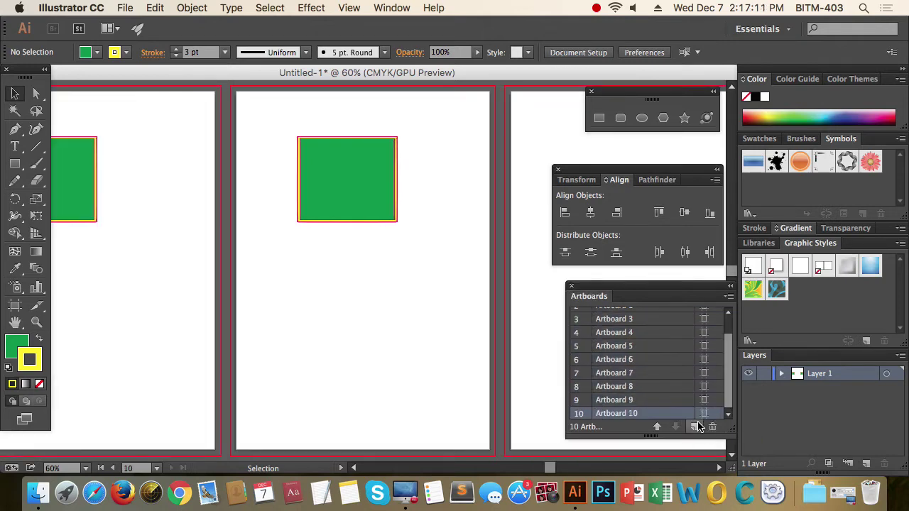
Zoom out to check all ten artboards, then fit Artboard 1 in the window
key("z")
left_click(421, 310, "alt")
left_click(420, 310, "alt")
left_click(421, 311, "alt")
left_click(421, 311, "alt")
left_click(420, 310, "alt")
left_click(503, 299, "alt")
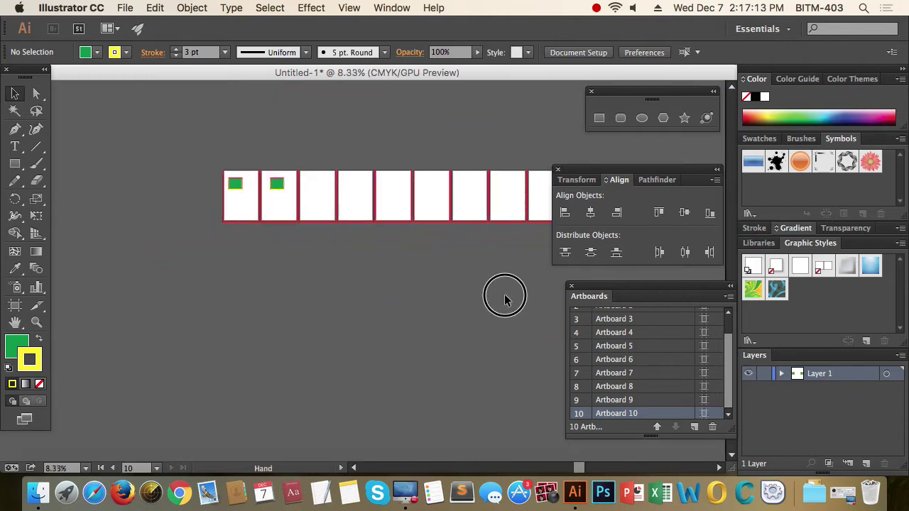
mouse_move(504, 298)
left_mouse_down()
mouse_move(276, 284)
mouse_move(441, 270)
left_mouse_up()
left_click_drag(183, 127, 501, 303)
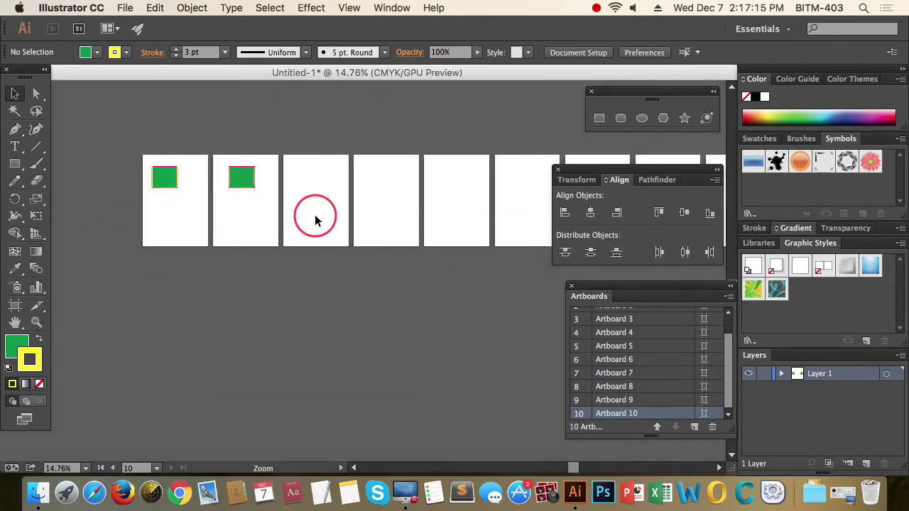
double_click(579, 362)
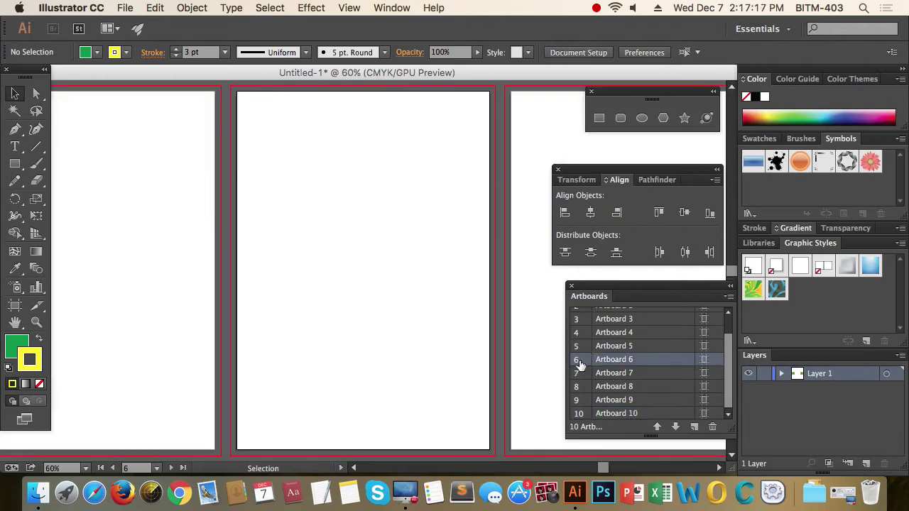
scroll(584, 351, "up", 2)
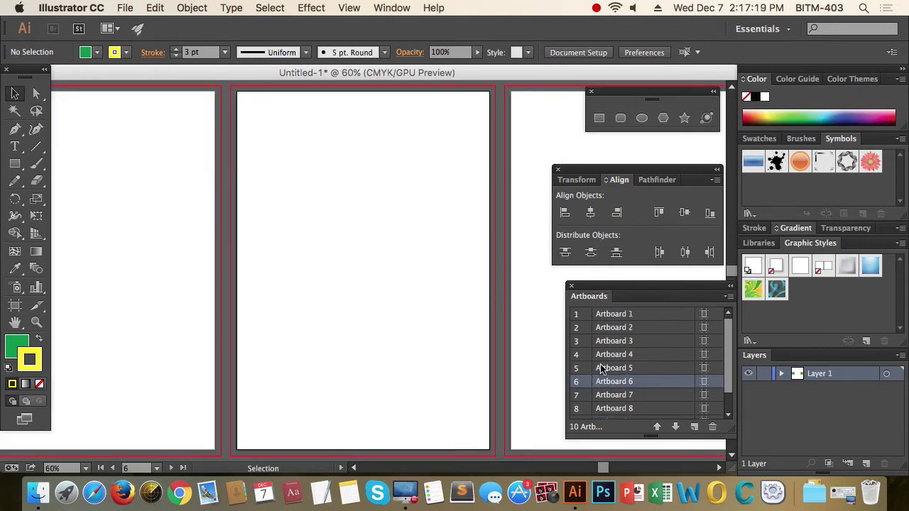
double_click(578, 314)
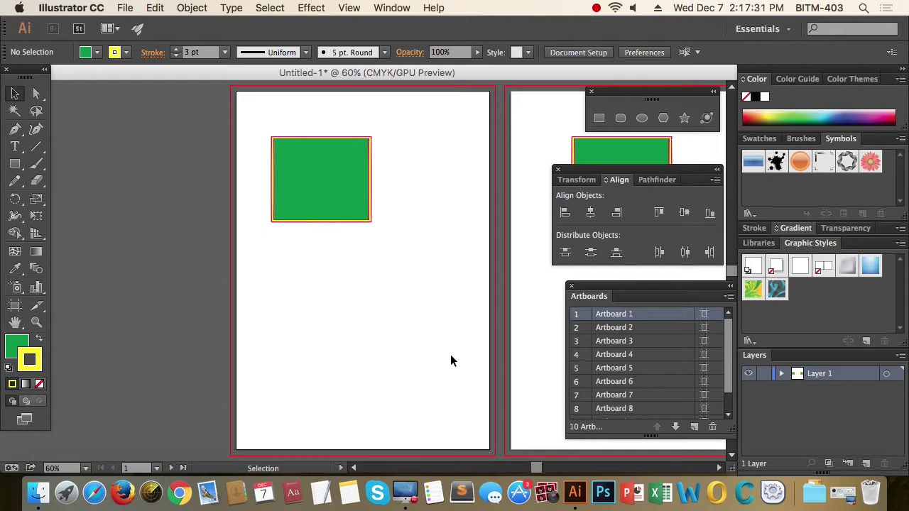
Open Window > Attributes, move it over Artboard 1, and close the Transform/Align and Artboards panels
left_click(392, 8)
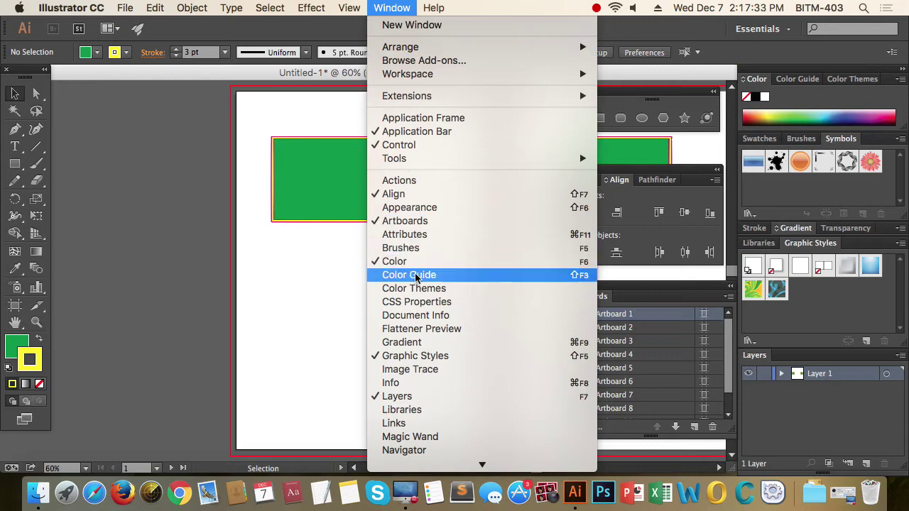
left_click(442, 238)
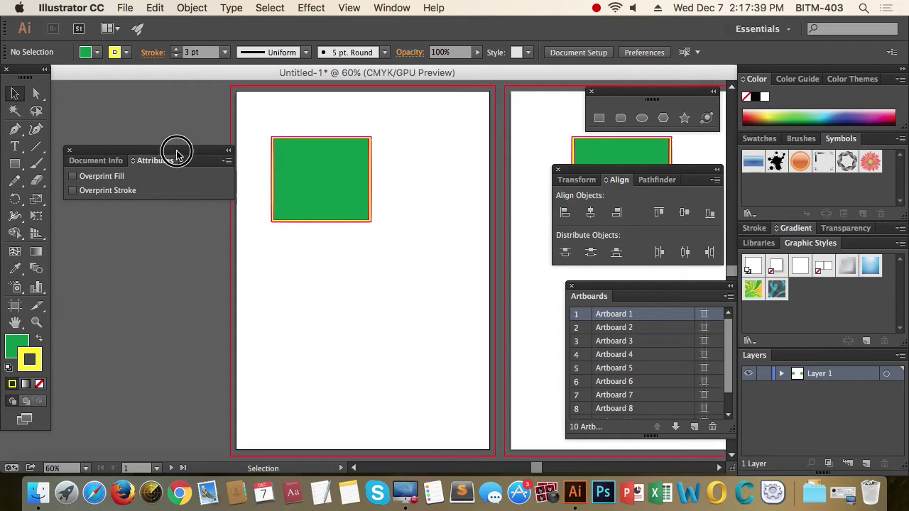
left_click_drag(177, 150, 271, 149)
left_click(559, 172)
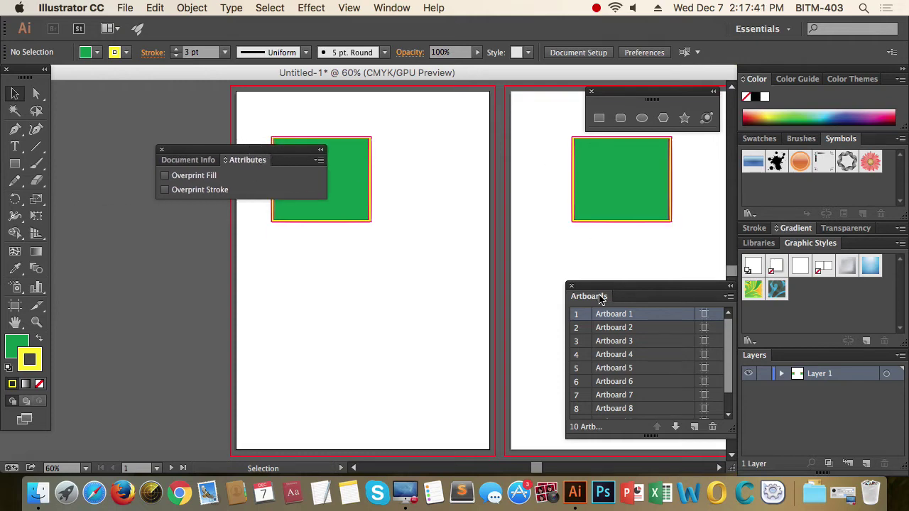
left_click(571, 286)
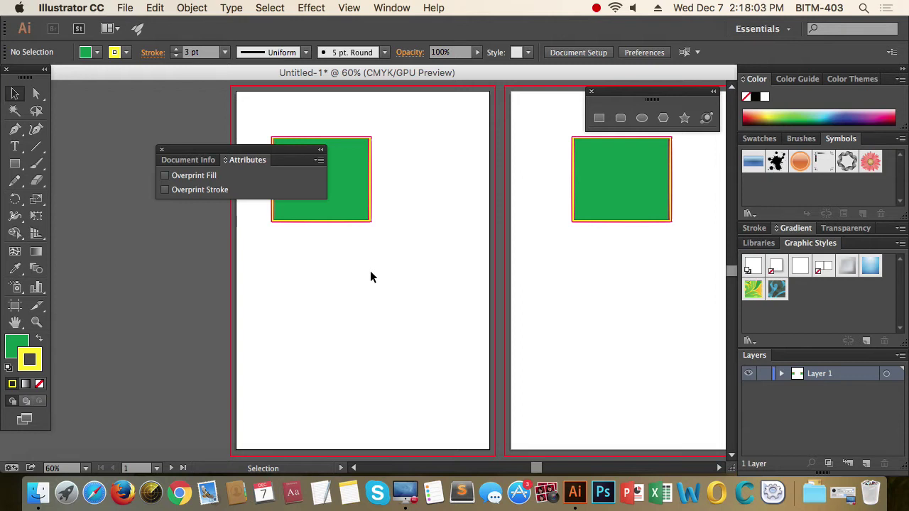
Close the Attributes panel and show the Brushes panel
left_click(162, 150)
left_click(391, 8)
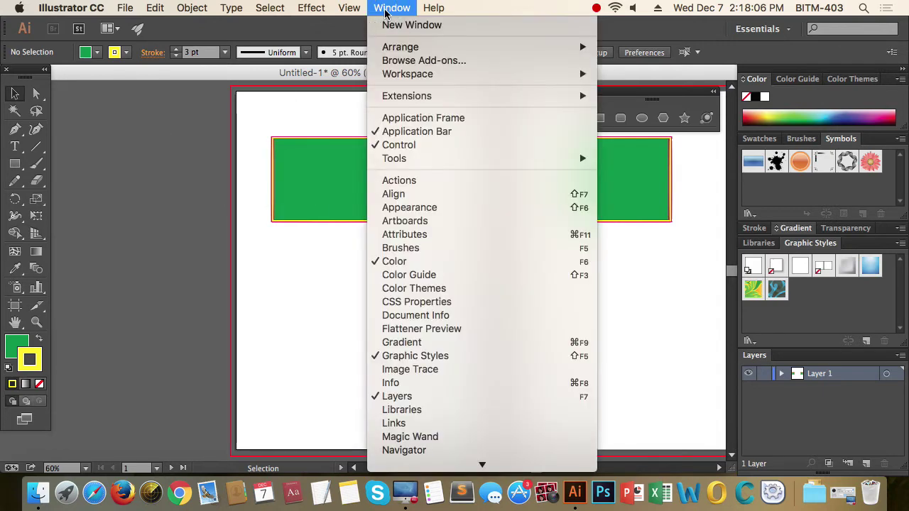
left_click(459, 248)
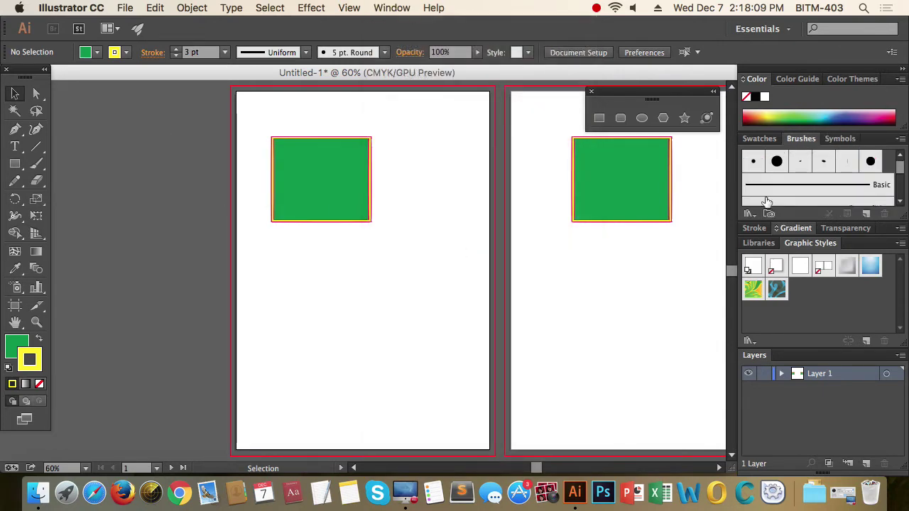
scroll(868, 183, "down", 3)
scroll(868, 182, "up", 3)
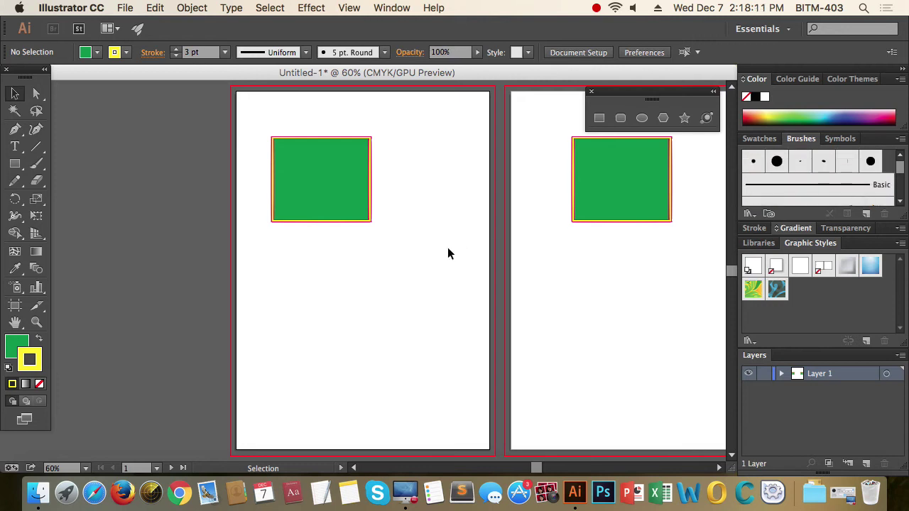
Zoom Artboard 1 to 100% and drag out a large rectangle on it
key("space")
key("super+space")
left_click(388, 314)
left_click_drag(389, 314, 371, 253)
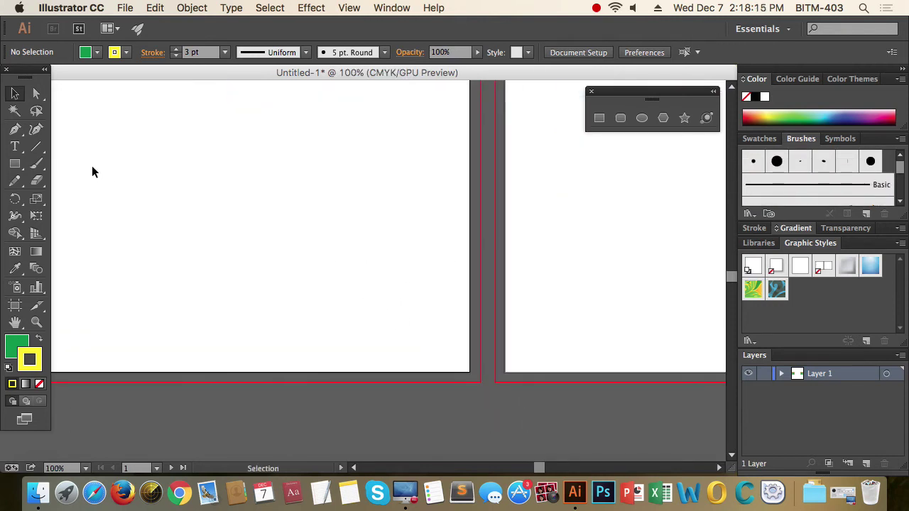
left_click(15, 164)
mouse_move(224, 119)
left_mouse_down()
mouse_move(245, 173)
mouse_move(372, 278)
left_mouse_up()
Reset the new rectangle to default colours and apply the charcoal brush to its outline
key("space")
left_click_drag(365, 234, 426, 270)
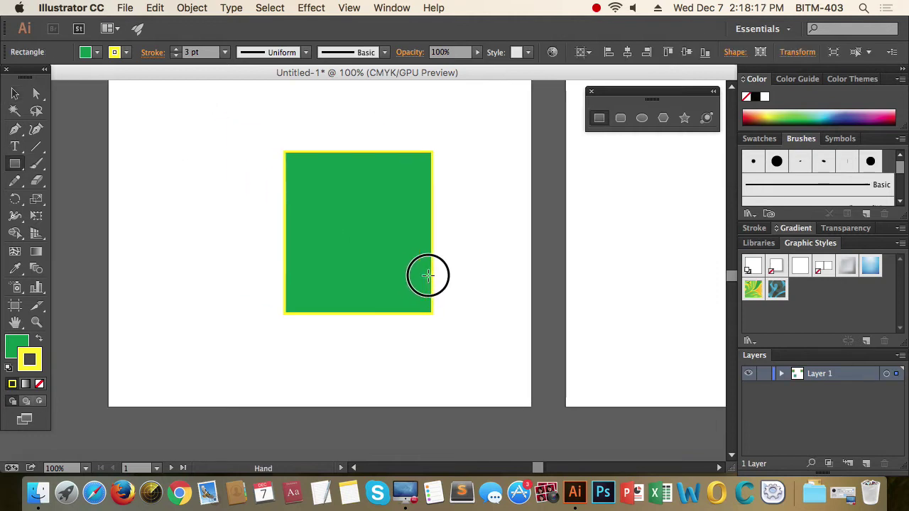
left_click(9, 369)
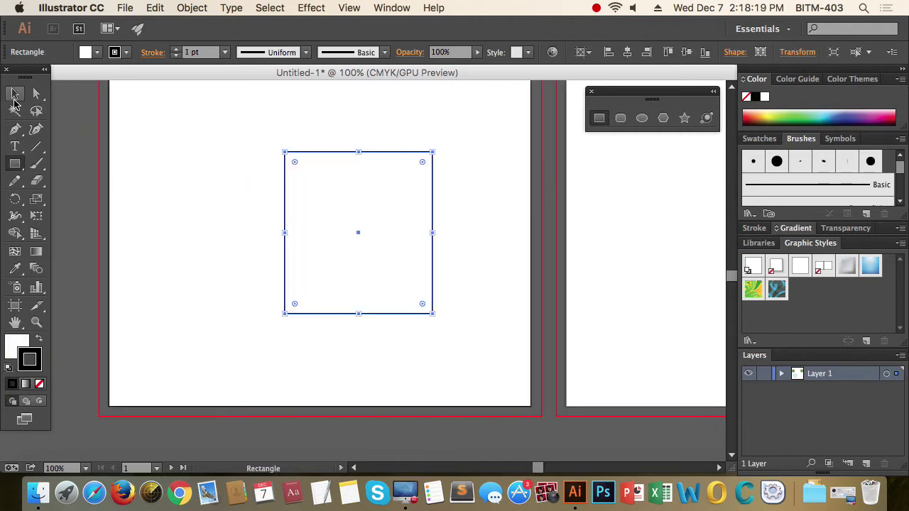
left_click(15, 93)
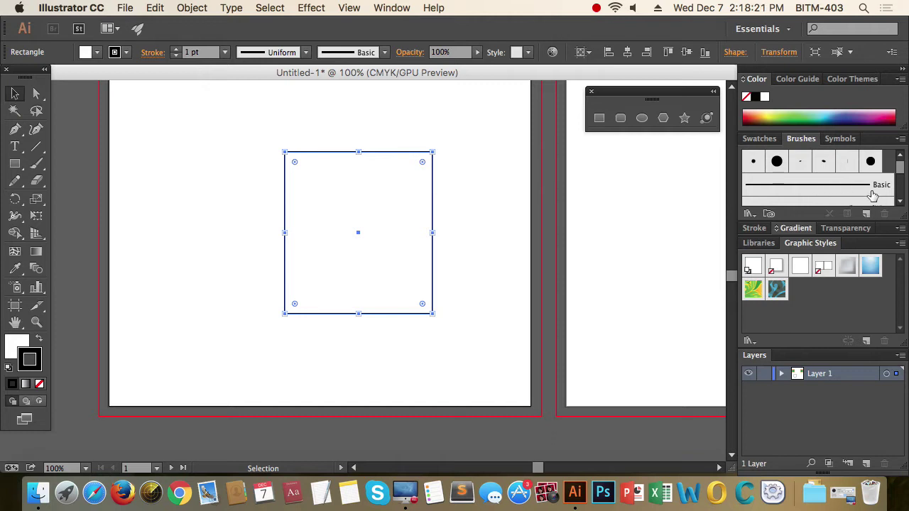
scroll(871, 193, "down", 3)
left_click(858, 173)
Remove the rectangle's fill and make its stroke orange
left_click(490, 256)
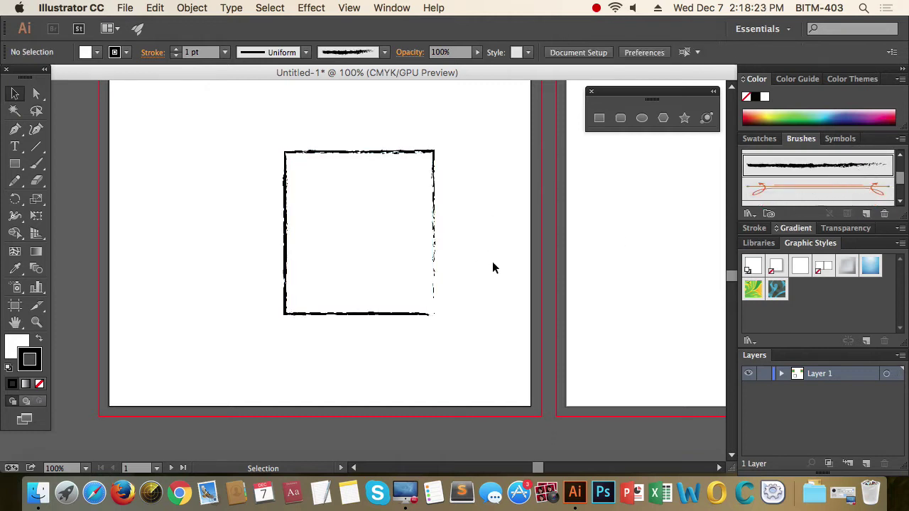
left_click(266, 235)
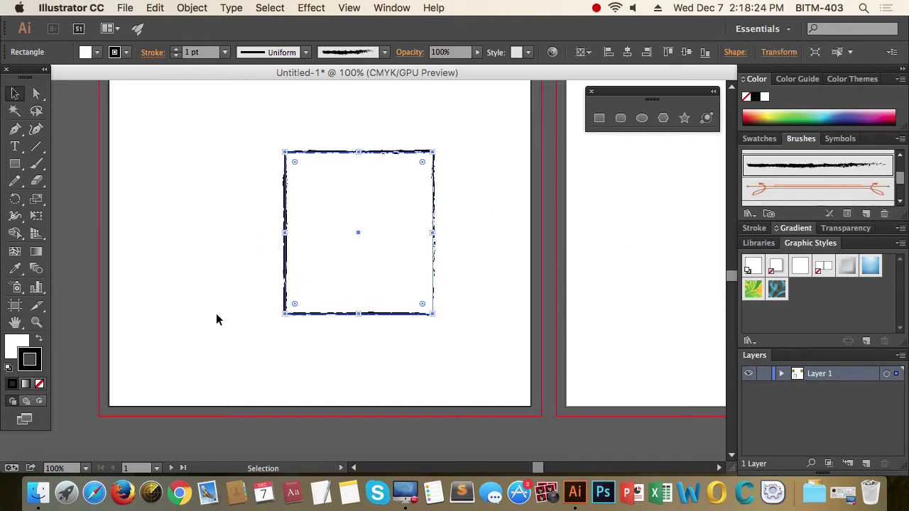
left_click(39, 383)
left_click(31, 358)
left_click(794, 115)
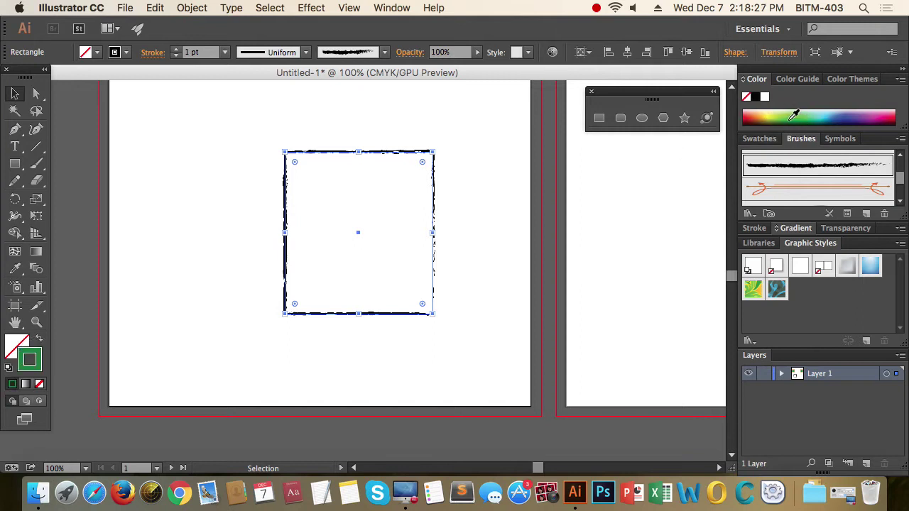
left_click(765, 115)
Draw a horizontal line above the square with the Pen tool
left_click(524, 206)
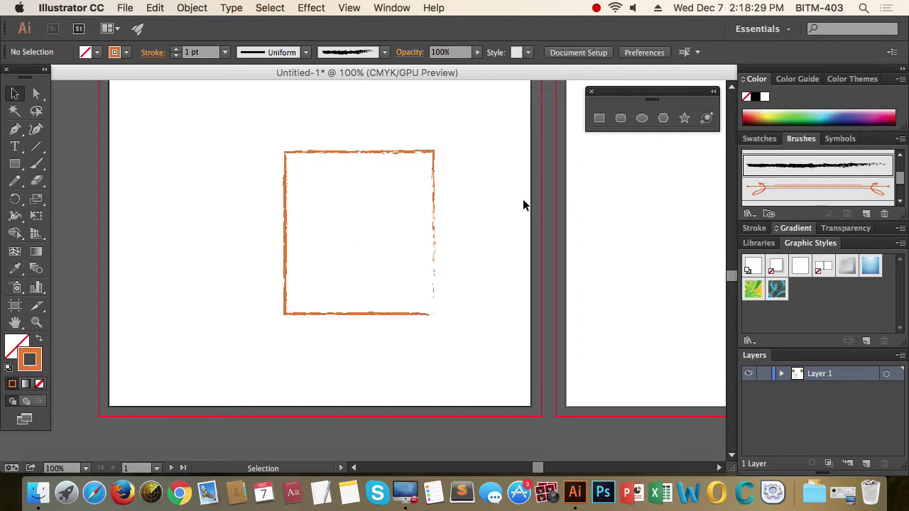
left_click(15, 128)
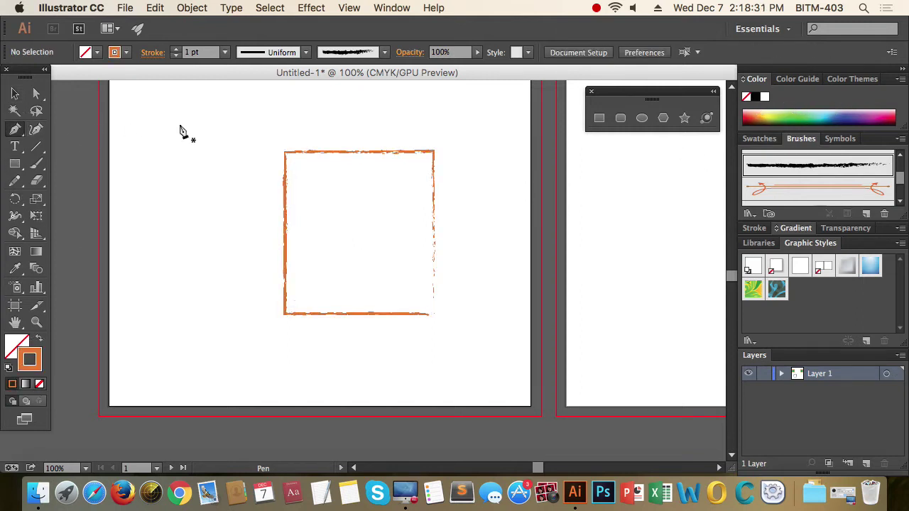
left_click(208, 125)
left_click(476, 125)
left_click(15, 93)
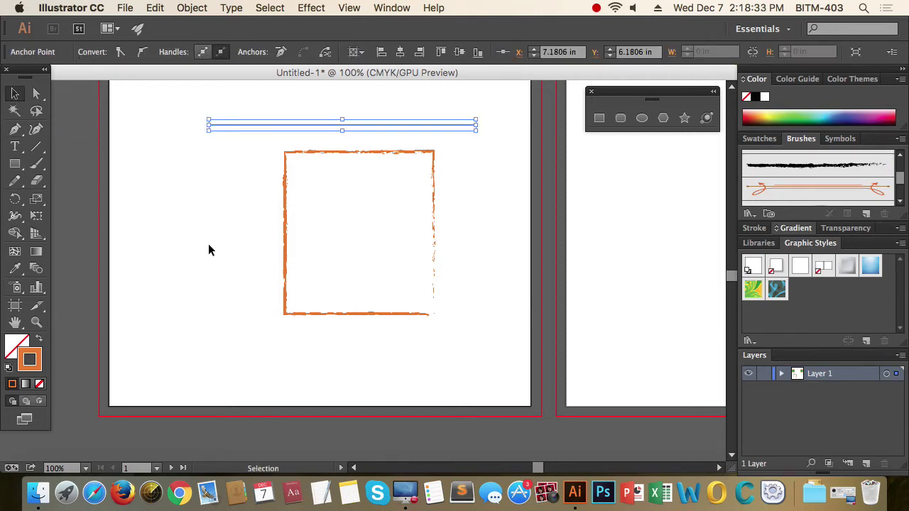
left_click(216, 175)
Apply the charcoal brush to the line and increase its stroke weight
scroll(215, 176, "up", 1)
left_click(248, 136)
left_click(817, 165)
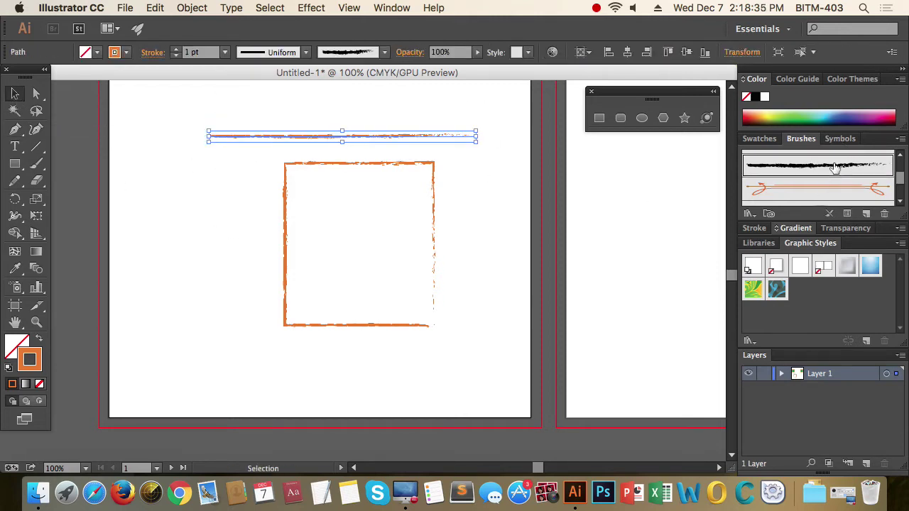
left_click(498, 271)
left_click(300, 135)
left_click(175, 49)
left_click(175, 49)
left_click(175, 49)
Raise the square frame's stroke weight to 3 pt
left_click(175, 49)
left_click(234, 250)
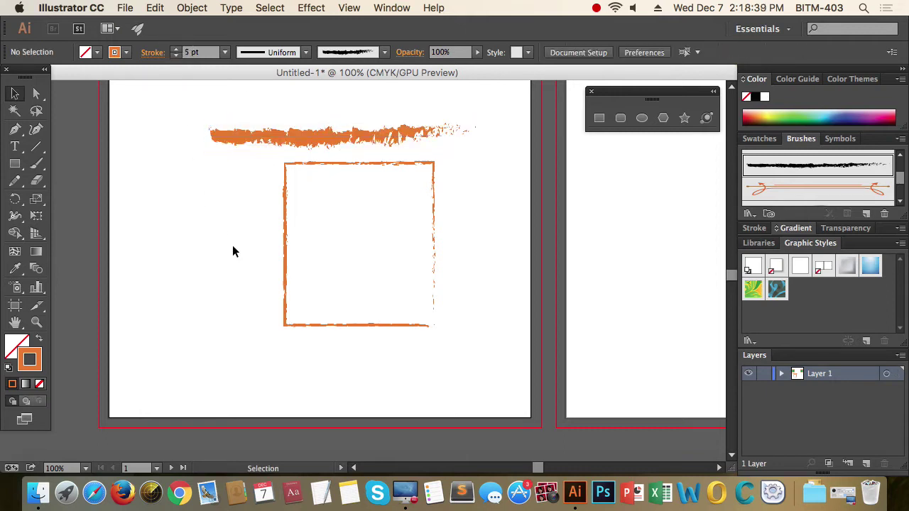
left_click(285, 249)
left_click(175, 49)
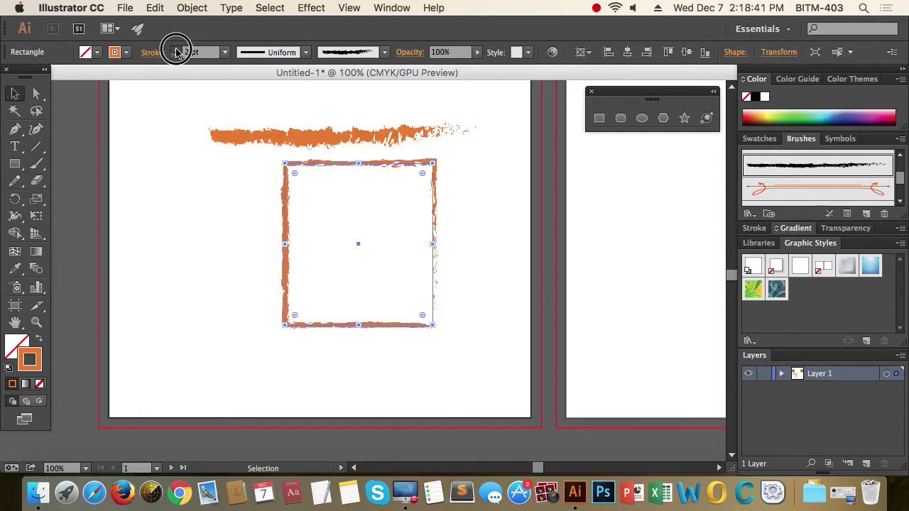
left_click(176, 49)
left_click(196, 199)
Zoom in and out to inspect the thickened square frame
key("ctrl+plus")
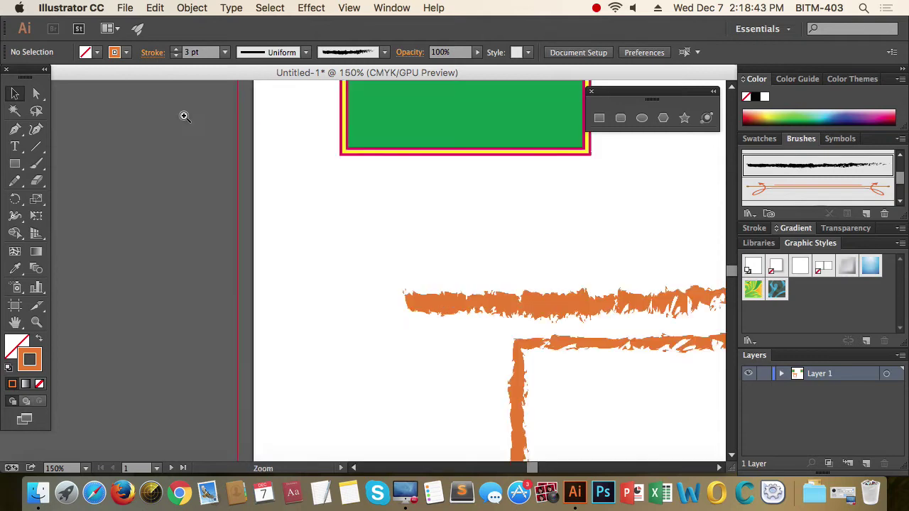
left_click_drag(252, 155, 249, 153)
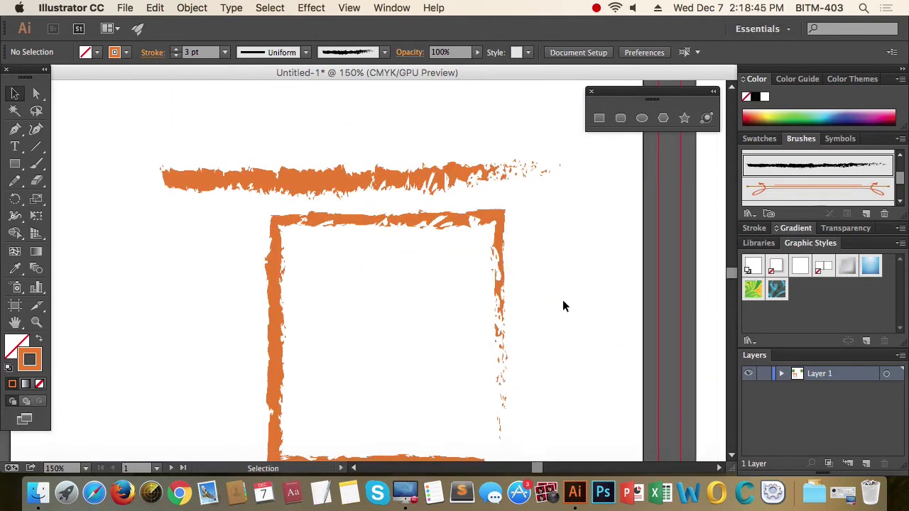
scroll(438, 318, "down", 5)
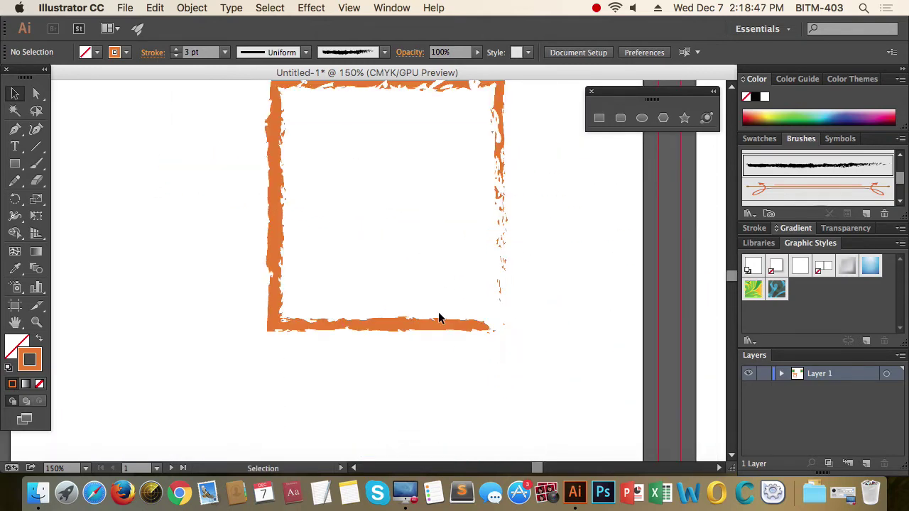
key("super+minus")
key("super+minus")
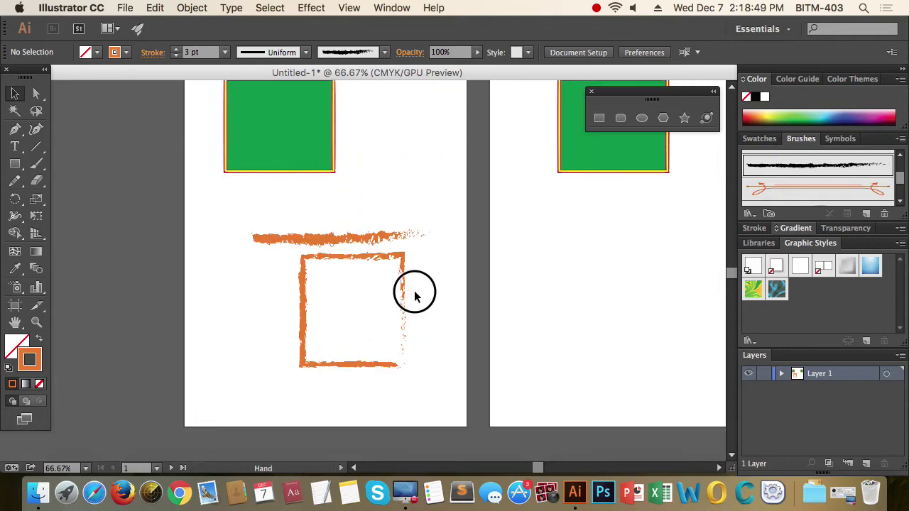
left_click(265, 232)
left_click_drag(396, 305, 372, 303)
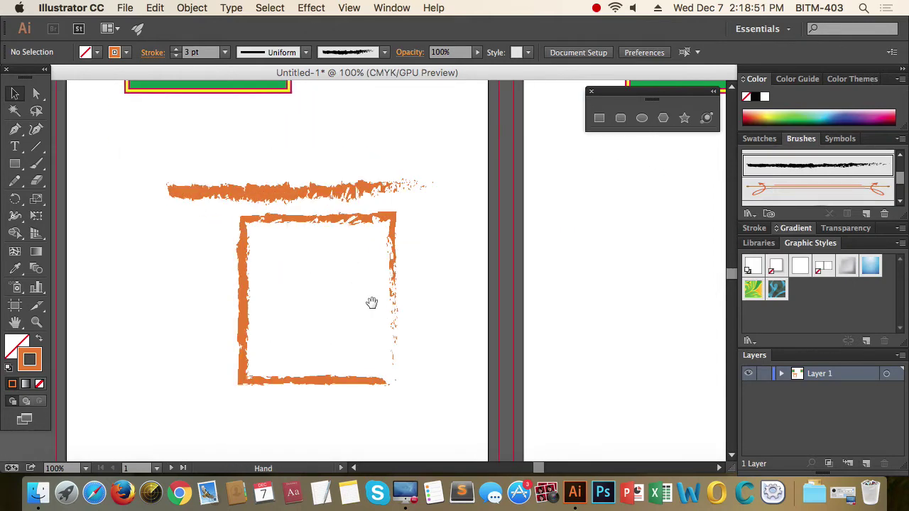
Enlarge the brush list and apply the denim pattern brush to the square frame
left_click_drag(900, 219, 900, 260)
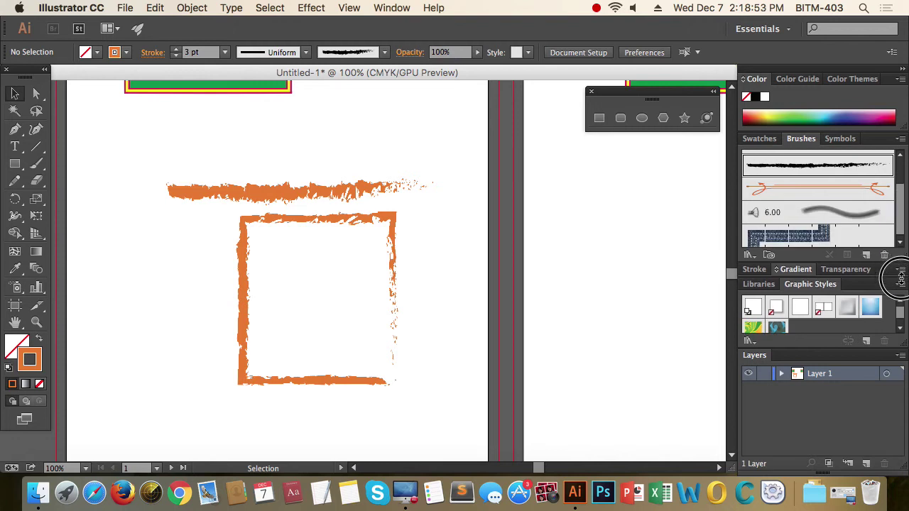
left_click_drag(328, 424, 437, 302)
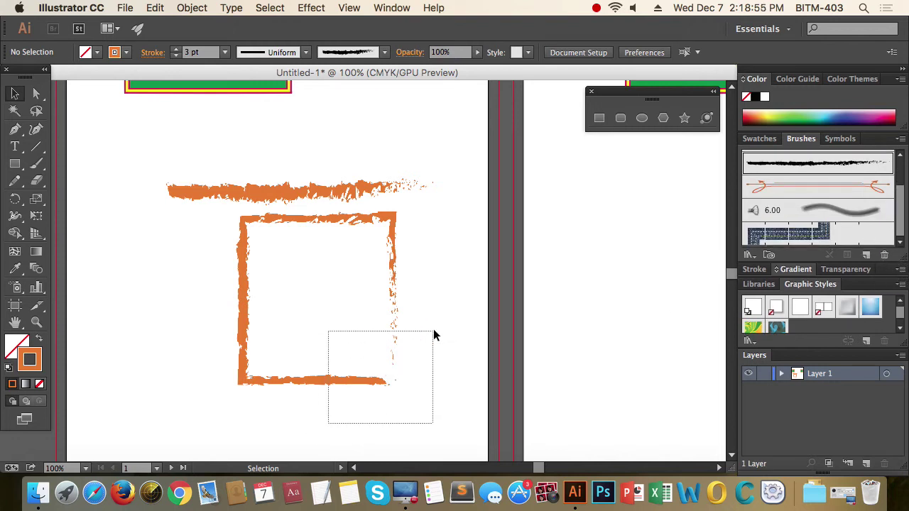
left_click(803, 233)
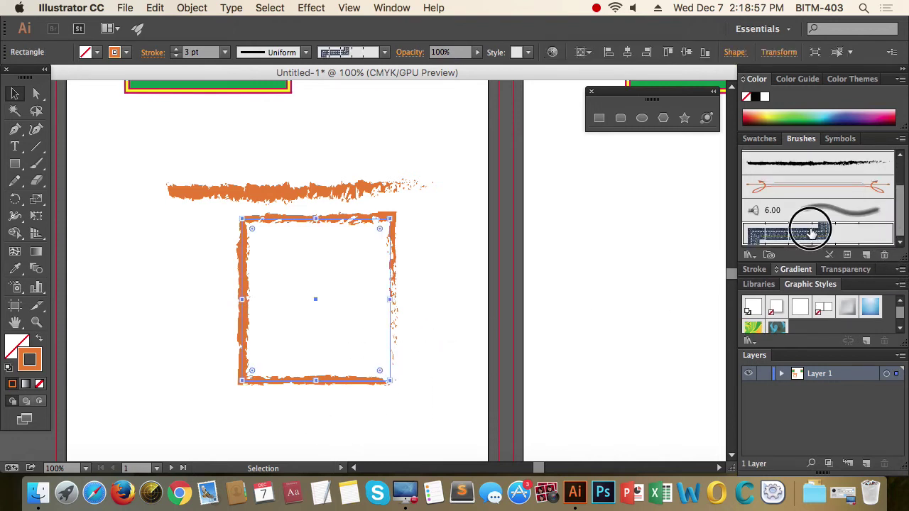
left_click(457, 335)
Zoom in on the denim frame's corner, then back out to see the whole frame
key("z")
mouse_move(396, 384)
left_mouse_down()
mouse_move(464, 285)
mouse_move(605, 360)
left_mouse_up()
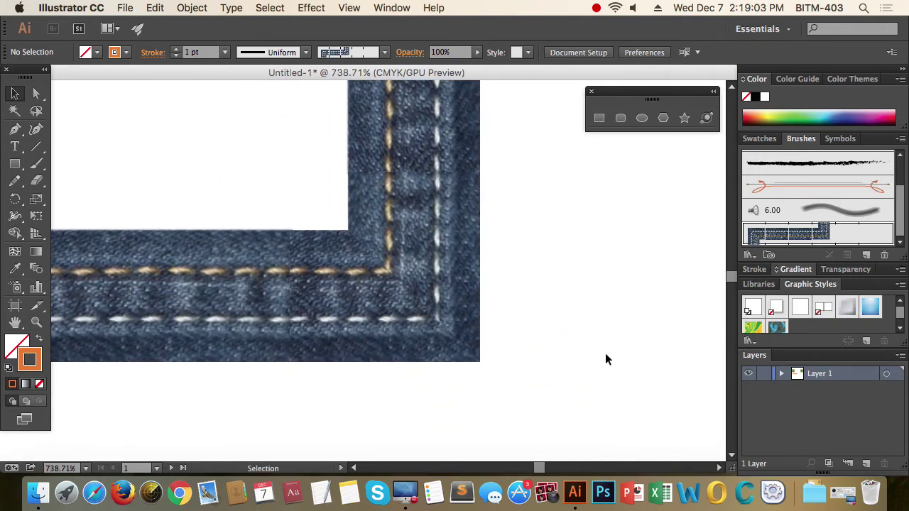
key("z")
left_click(391, 290, "alt")
left_click(371, 282, "alt")
left_click(371, 282, "alt")
left_click_drag(395, 261, 412, 319)
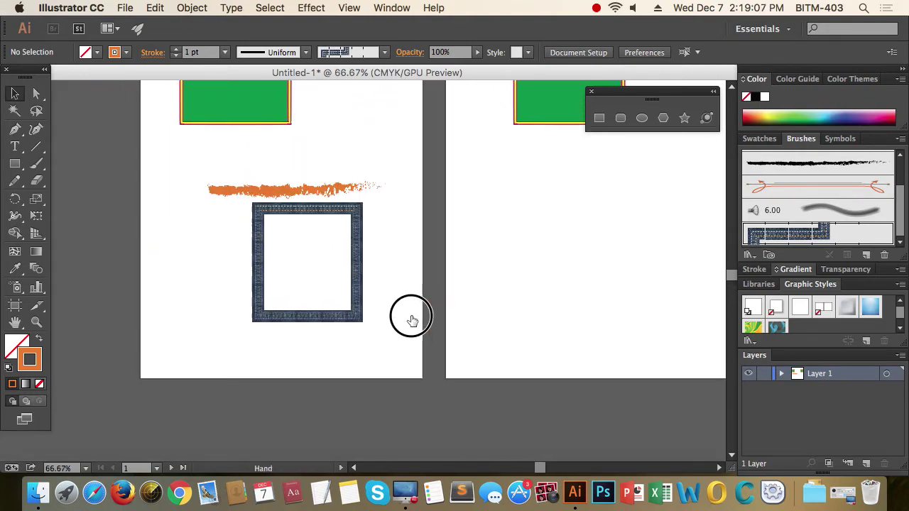
mouse_move(217, 175)
left_mouse_down()
mouse_move(382, 281)
mouse_move(400, 243)
left_mouse_up()
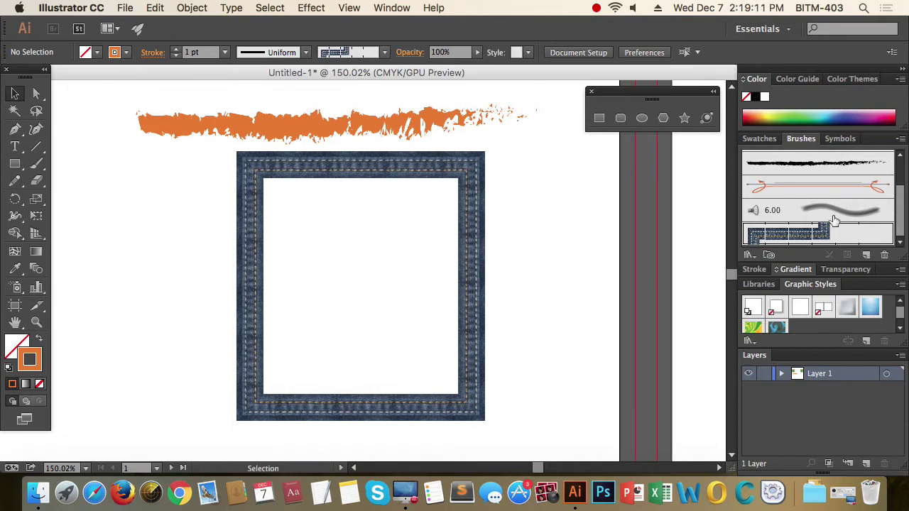
left_click(389, 8)
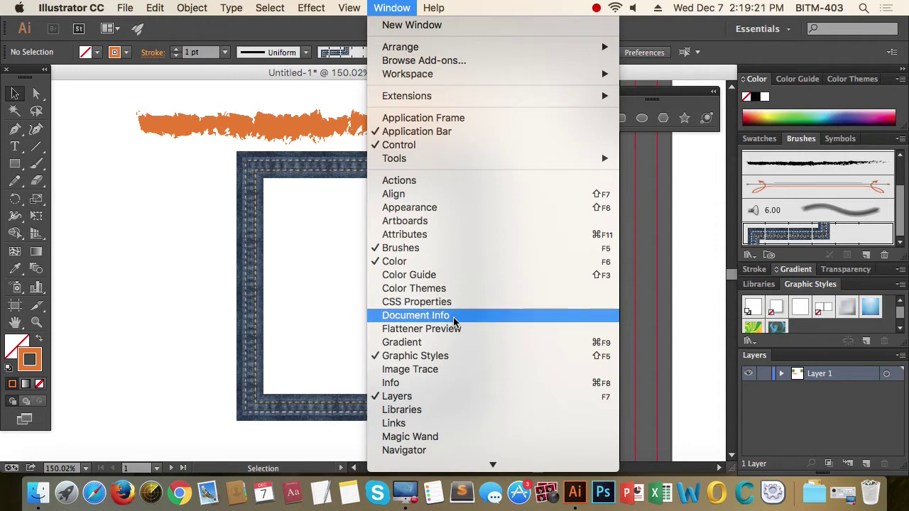
left_click(416, 315)
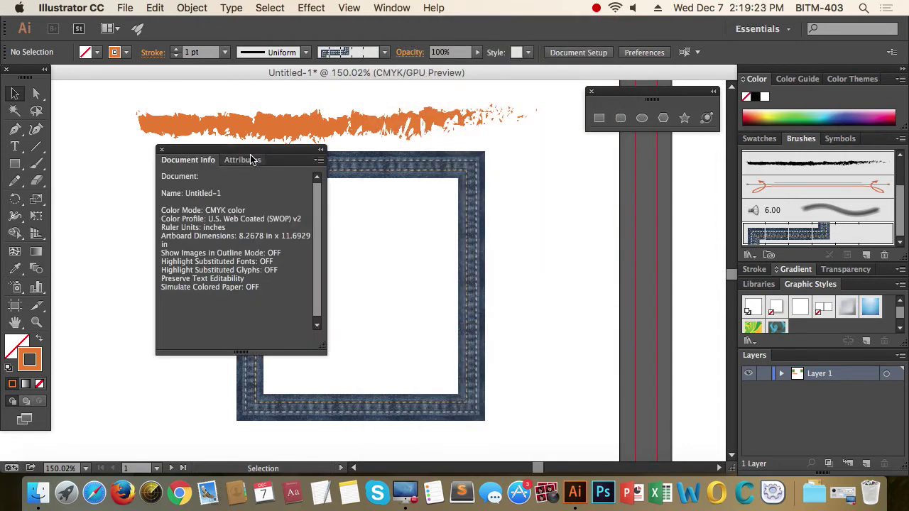
left_click_drag(245, 155, 432, 140)
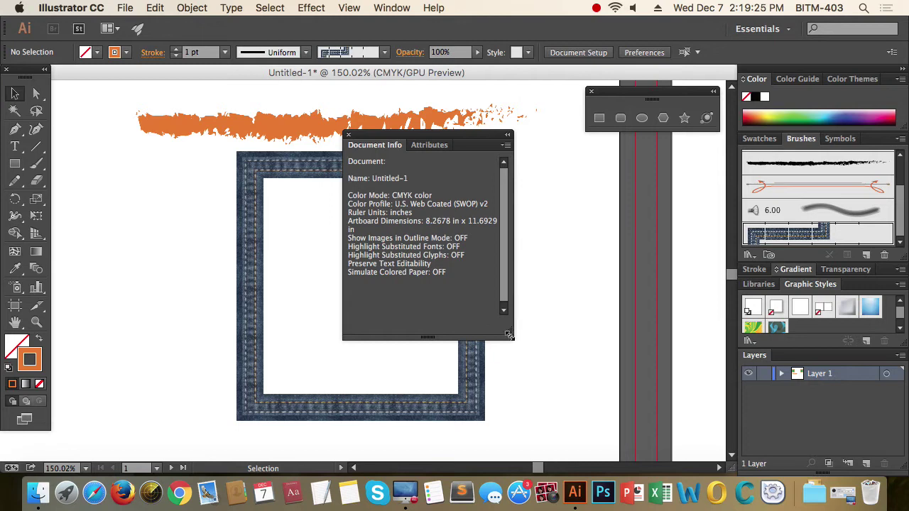
left_click_drag(509, 335, 532, 380)
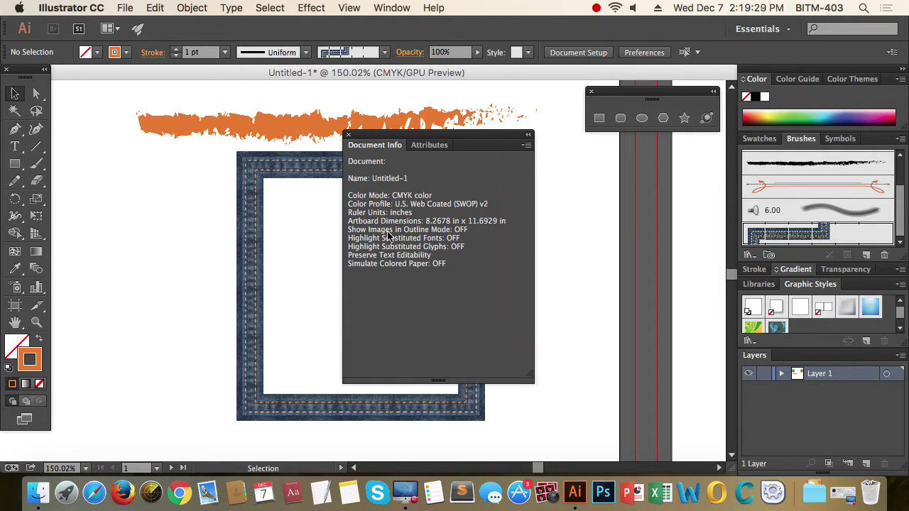
left_click_drag(436, 138, 540, 155)
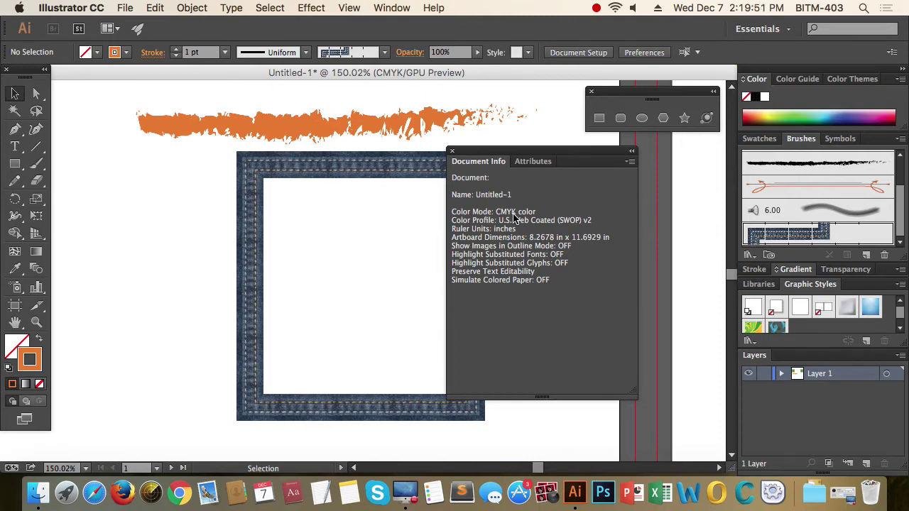
left_click(452, 154)
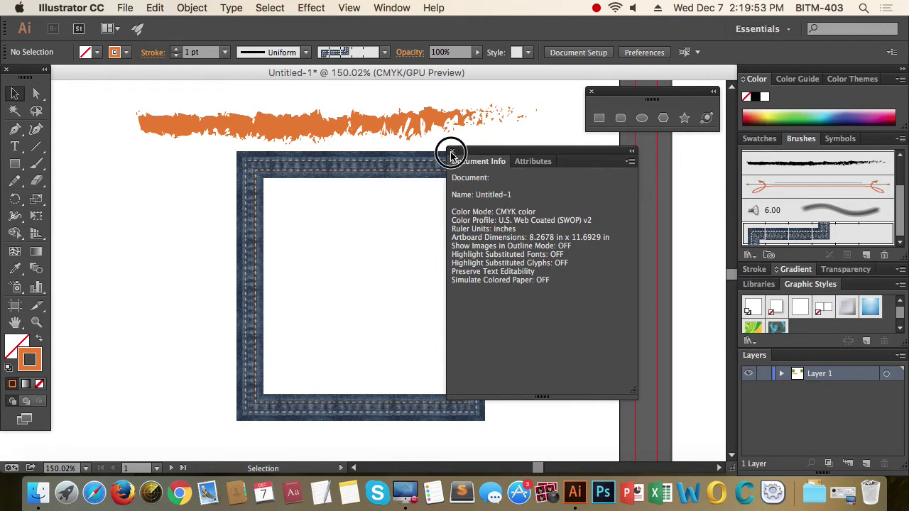
left_click(392, 8)
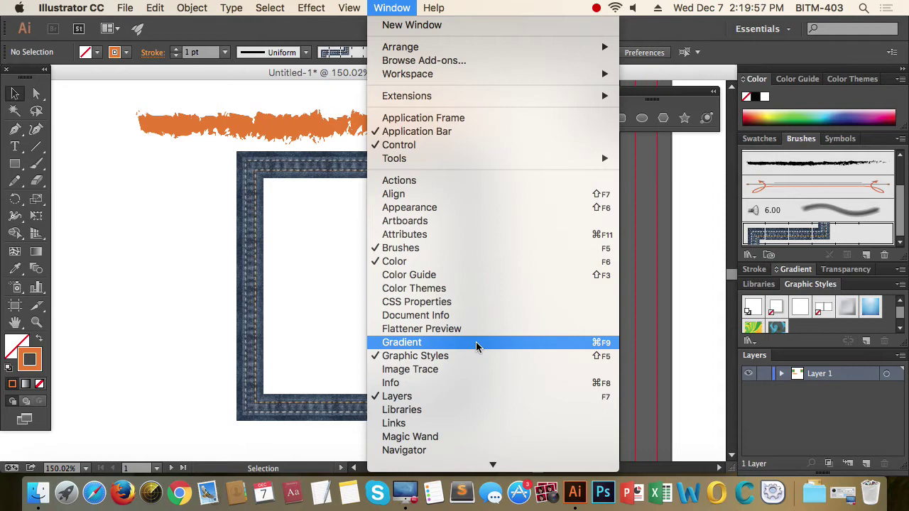
Show the Gradient and Graphic Styles panels and float both over the canvas
left_click(476, 346)
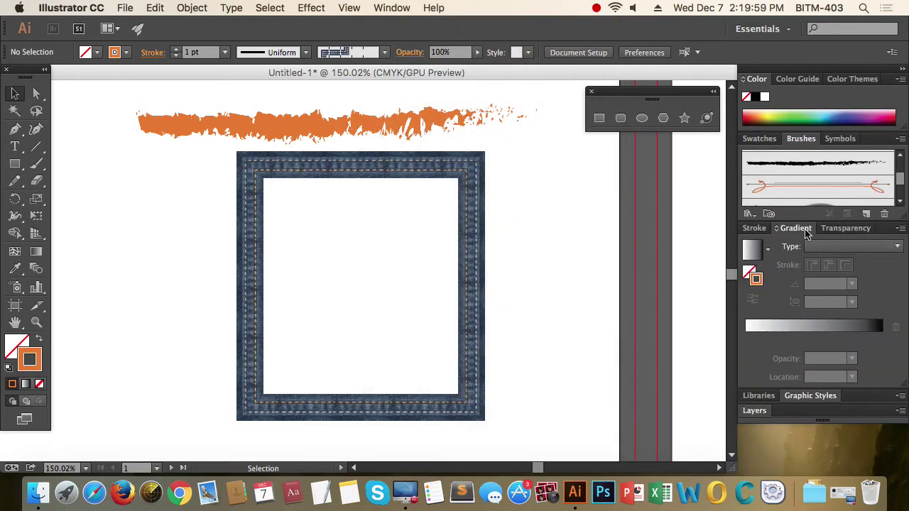
left_click(796, 231)
left_click_drag(795, 231, 484, 179)
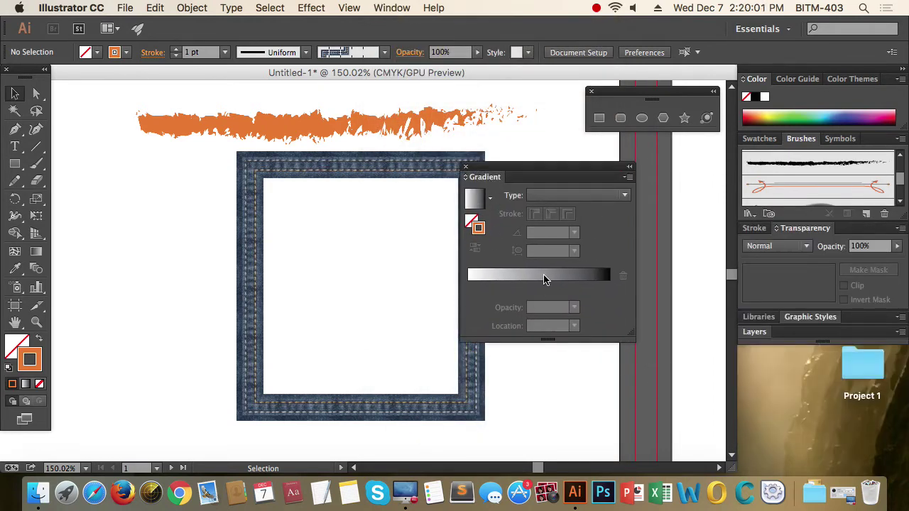
left_click(391, 8)
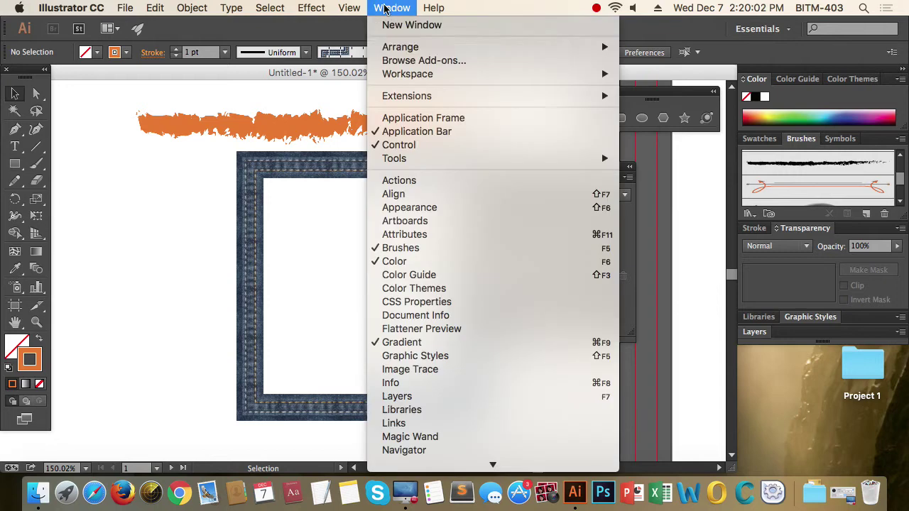
left_click(472, 364)
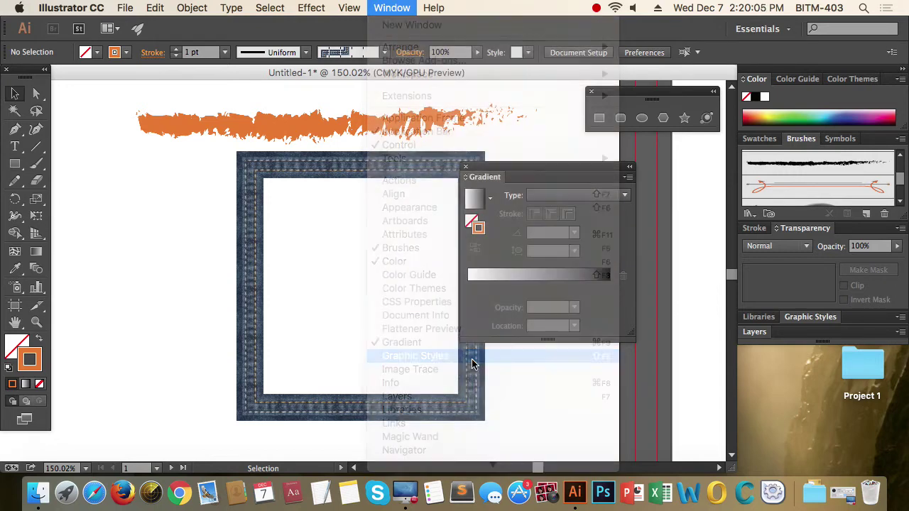
left_click_drag(817, 320, 278, 161)
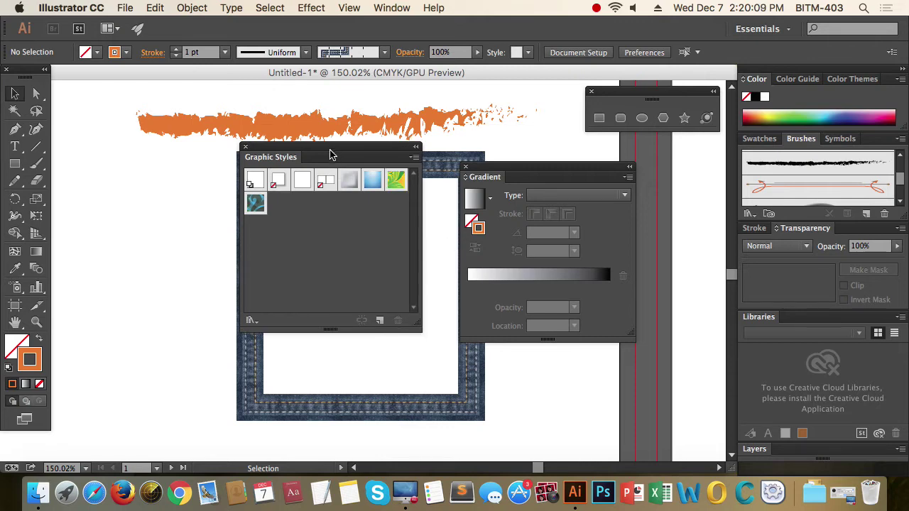
Select the square and try the blue swirl and gray gradient graphic styles
left_click(304, 406)
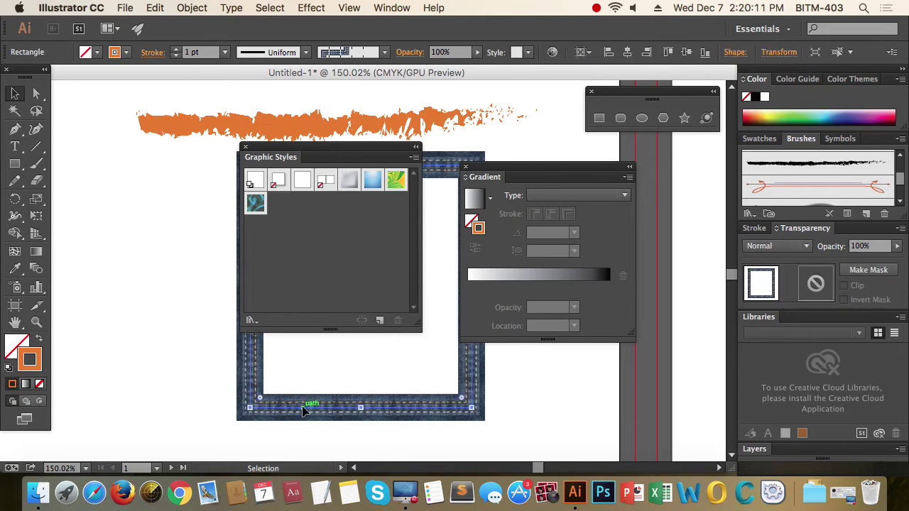
left_click(256, 203)
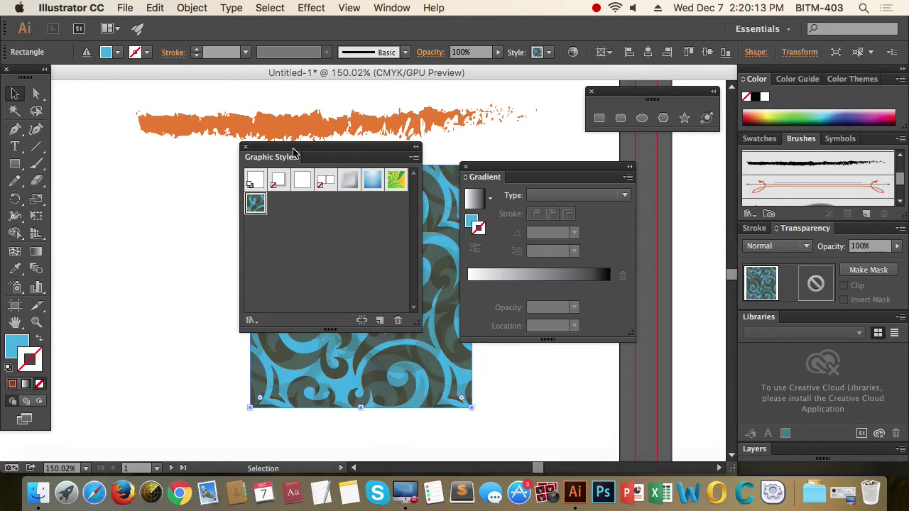
left_click_drag(289, 157, 521, 187)
key("super+1")
left_click_drag(313, 246, 294, 280)
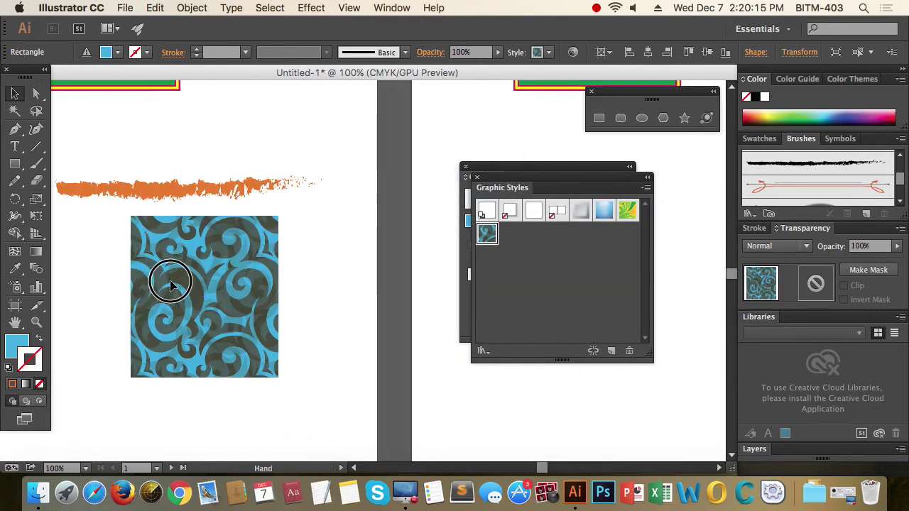
left_click(577, 210)
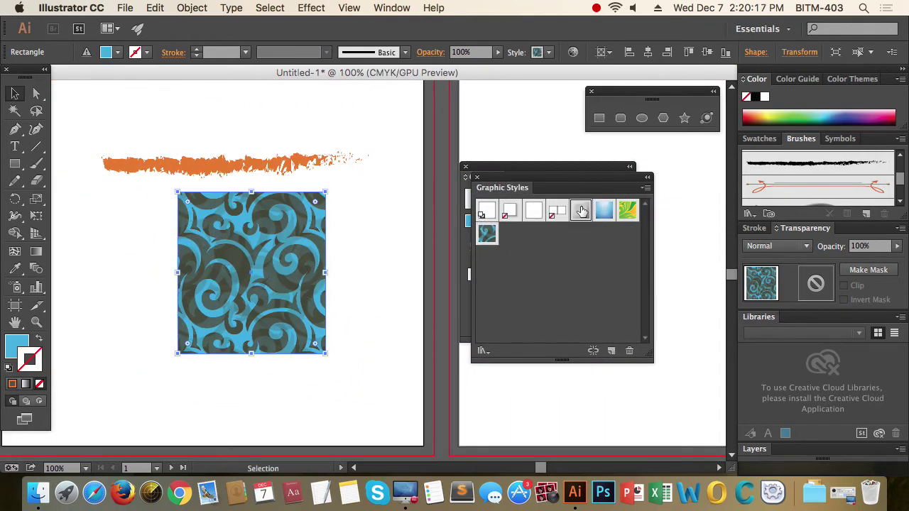
Try the blue gradient style, then settle on the yellow-green floral graphic style
mouse_move(366, 399)
left_mouse_down()
mouse_move(248, 304)
mouse_move(210, 235)
left_mouse_up()
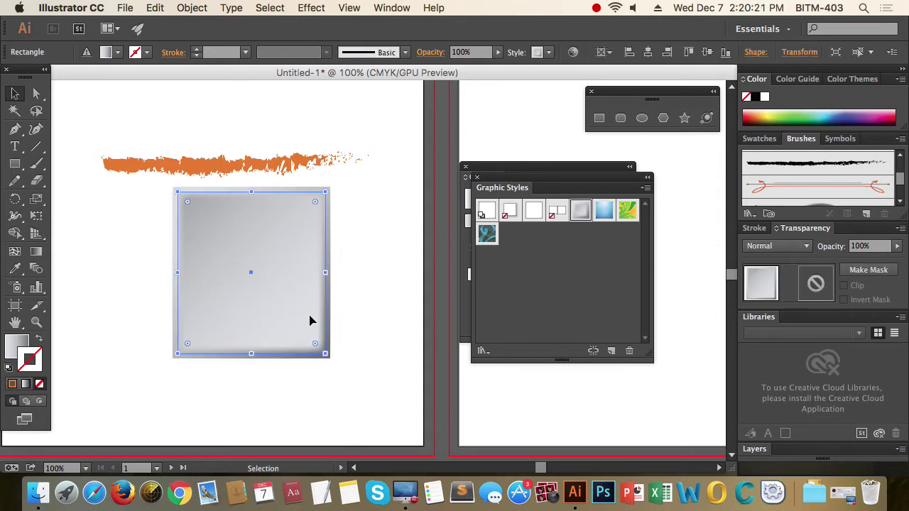
left_click(606, 211)
left_click(383, 328)
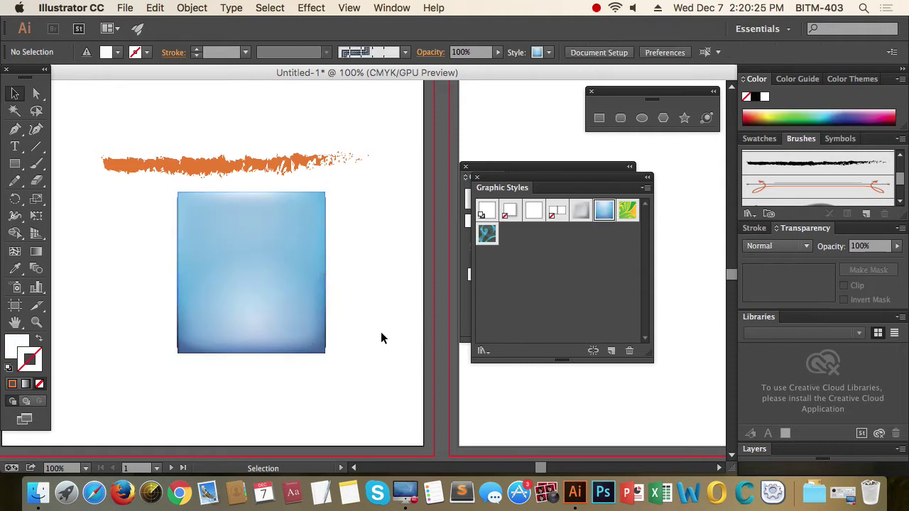
left_click_drag(373, 384, 234, 276)
left_click(628, 211)
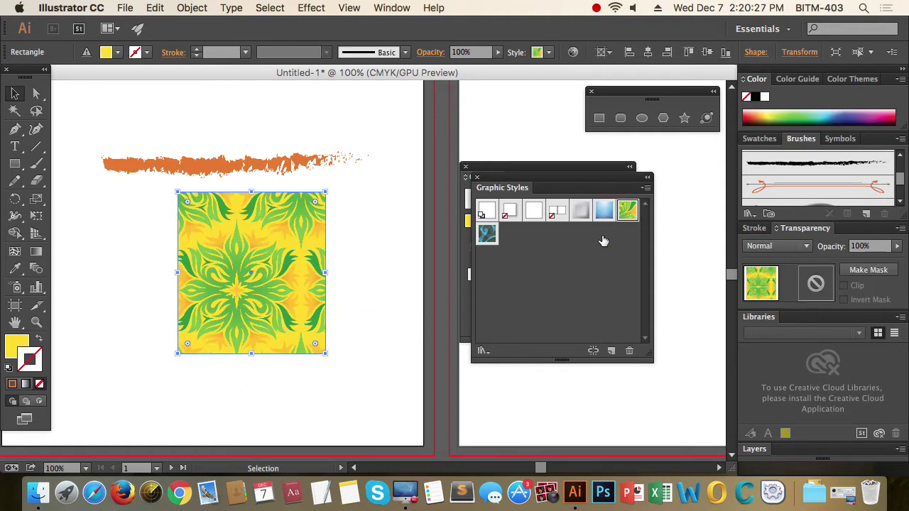
left_click(386, 345)
left_click_drag(349, 374, 194, 240)
left_click(646, 189)
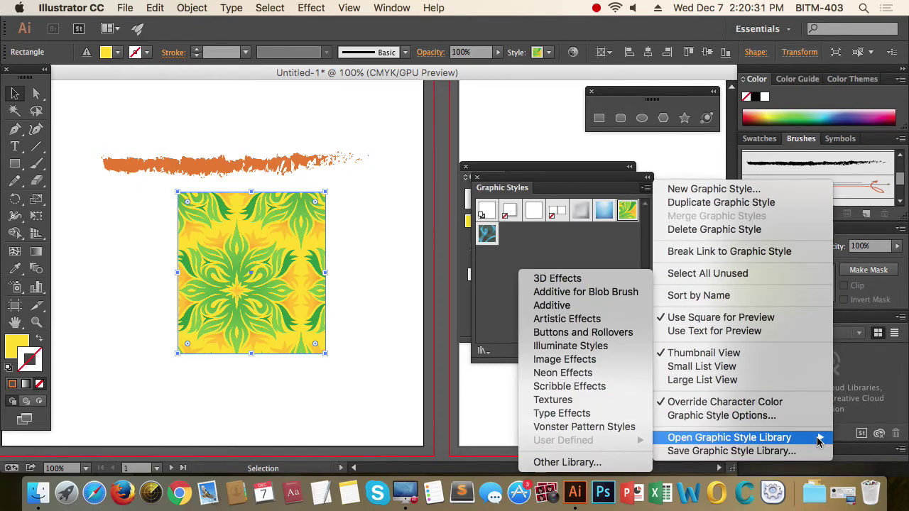
mouse_move(729, 437)
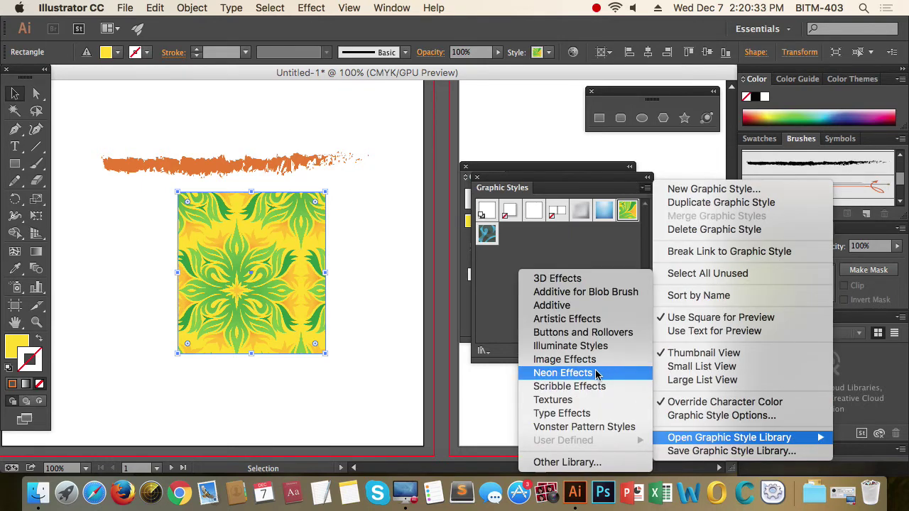
Open the Neon Effects style library, enlarge it, and apply the salmon neon style
left_click(595, 373)
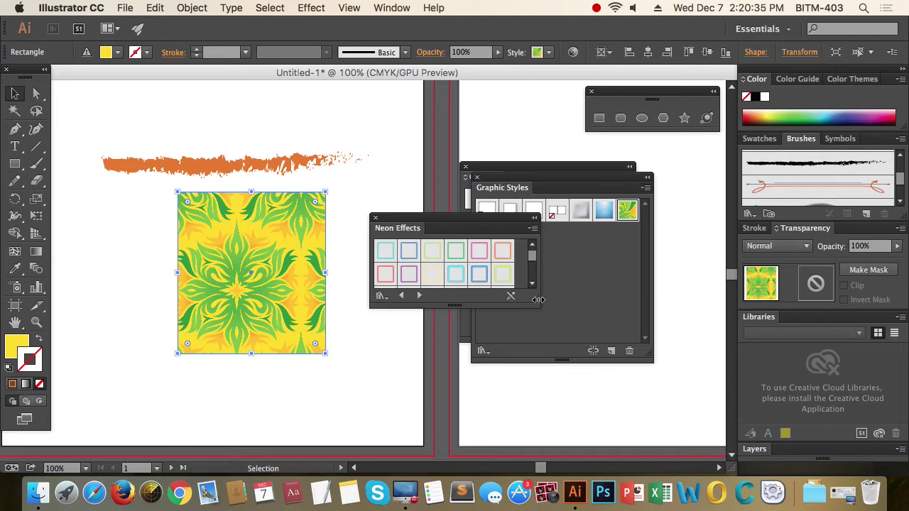
left_click_drag(537, 306, 556, 305)
left_click_drag(555, 410, 556, 439)
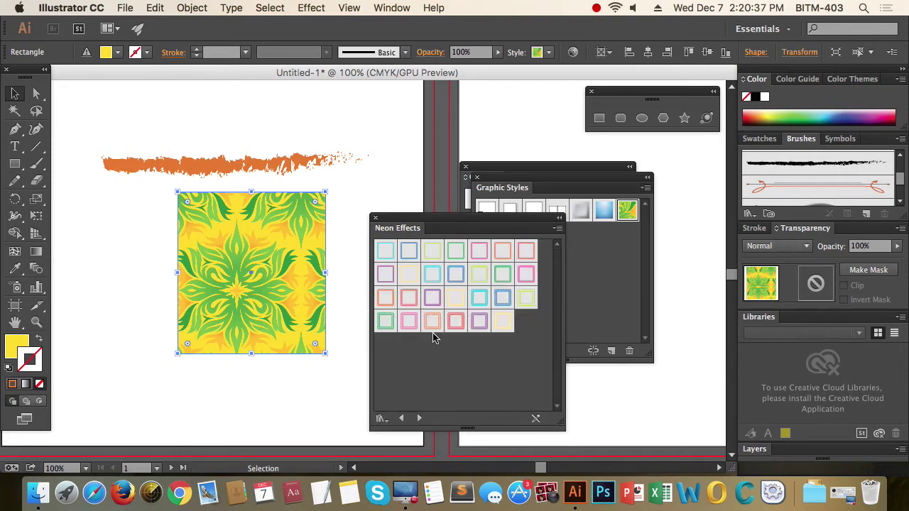
left_click(433, 321)
Zoom in on the rectangle's neon edge, then back out to the whole artboard
left_click(290, 408)
left_click(272, 385)
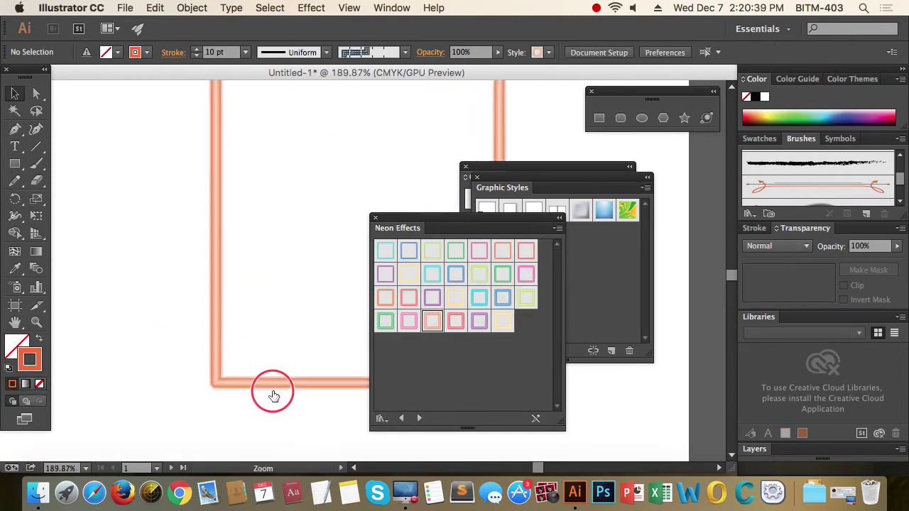
left_click(284, 350)
left_click(285, 410)
left_click(220, 367, "alt")
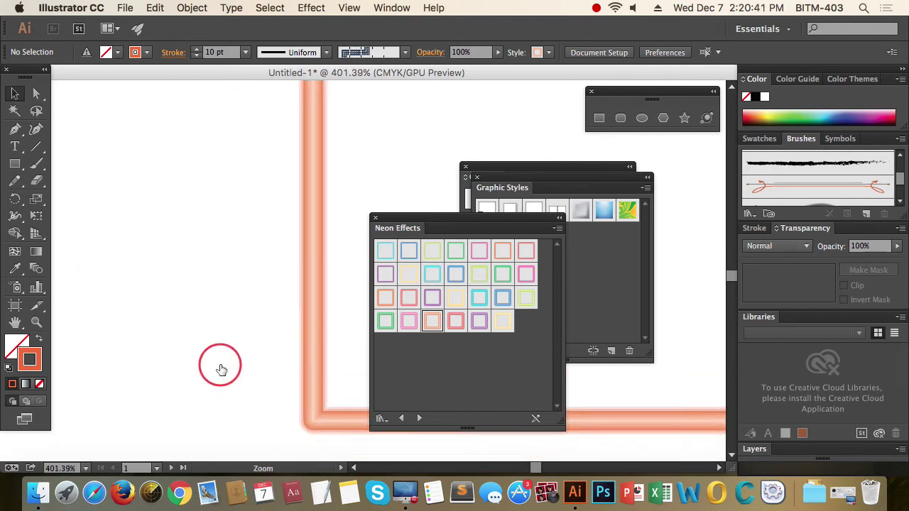
left_click_drag(302, 320, 132, 399)
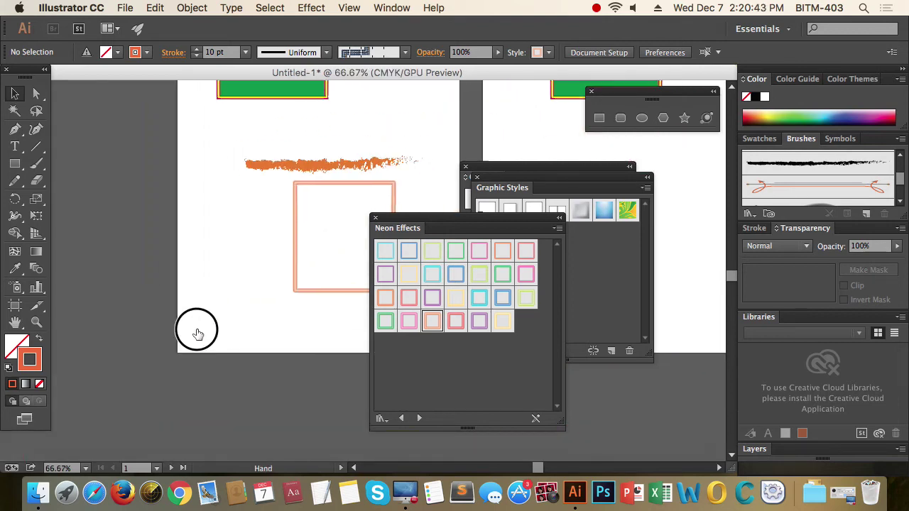
Add the salmon neon style to the document's graphic styles and close the library
left_click(557, 228)
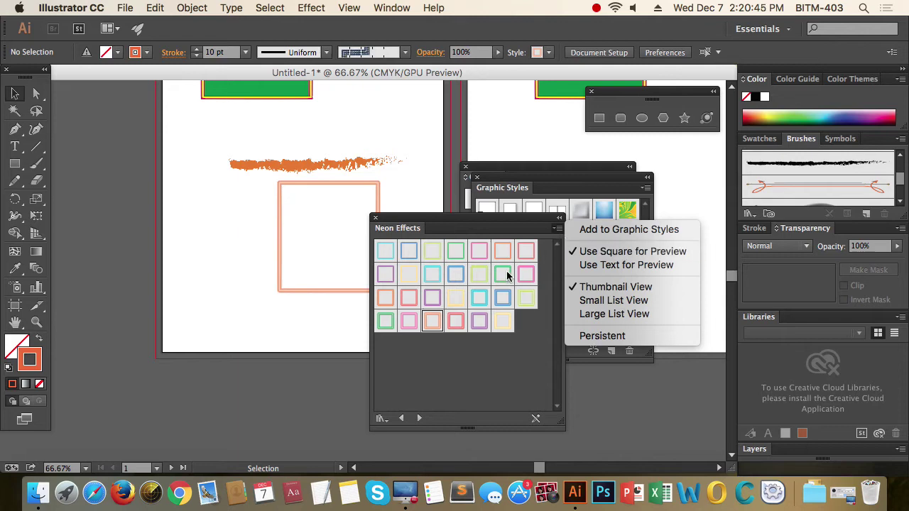
left_click(495, 226)
left_click(375, 218)
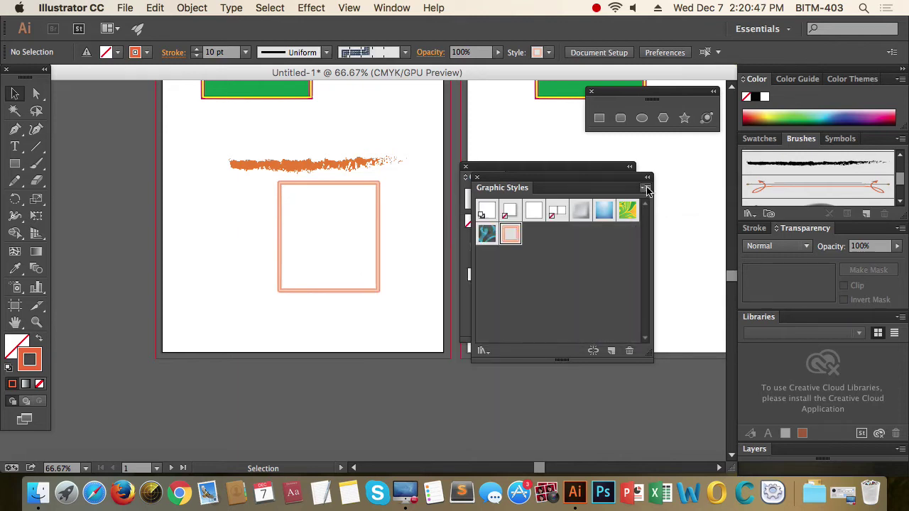
left_click(646, 188)
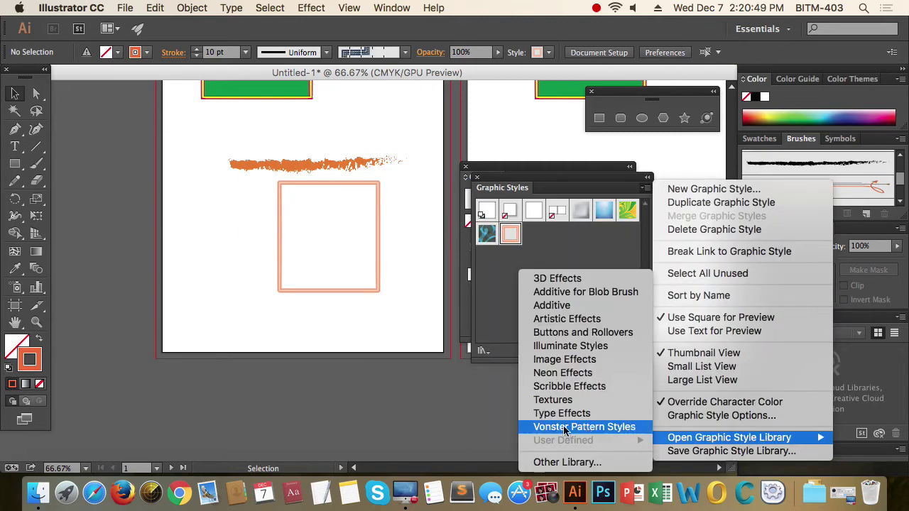
mouse_move(729, 438)
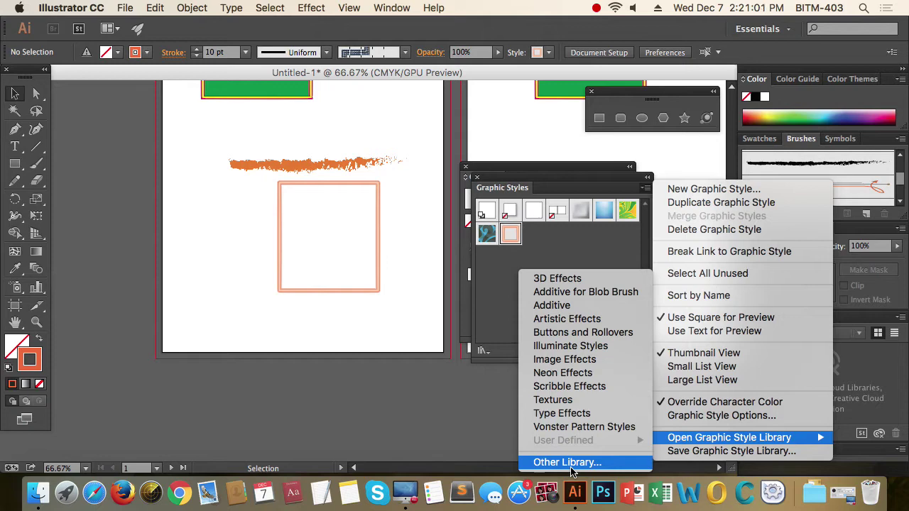
Cancel browsing for another style library, then close the Graphic Styles and Gradient panels
left_click(570, 463)
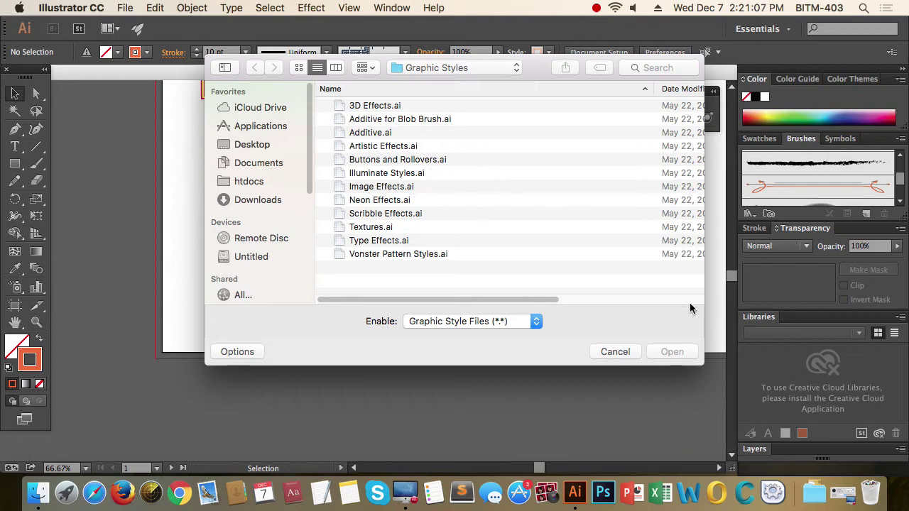
left_click(616, 352)
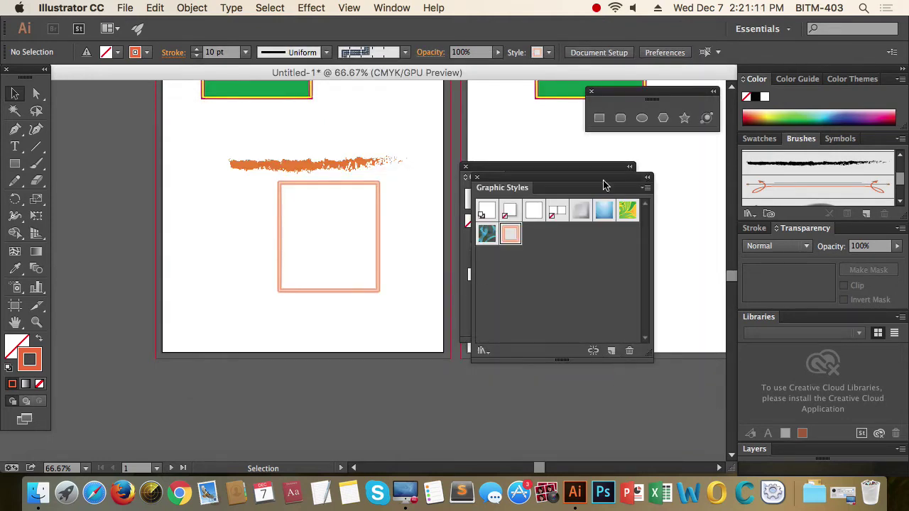
left_click(477, 178)
left_click(468, 170)
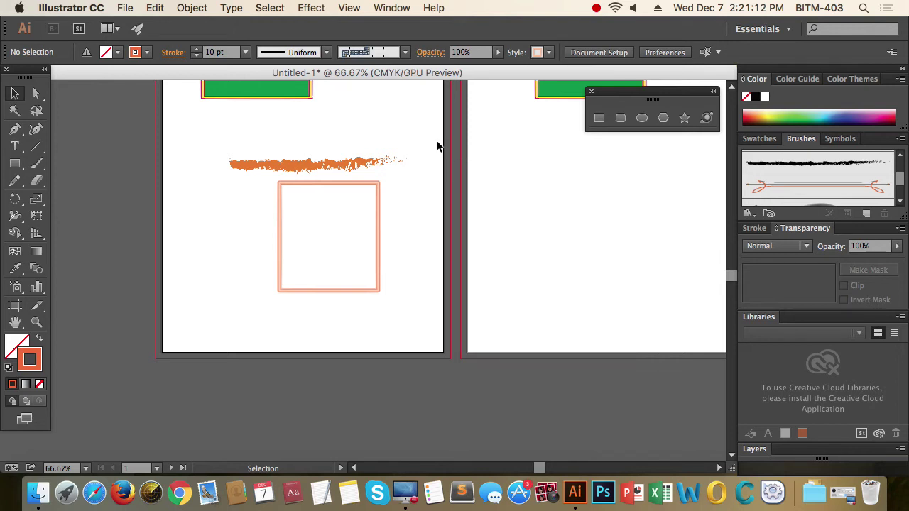
Open the Image Trace panel and move it aside
left_click(387, 8)
scroll(466, 355, "down", 2)
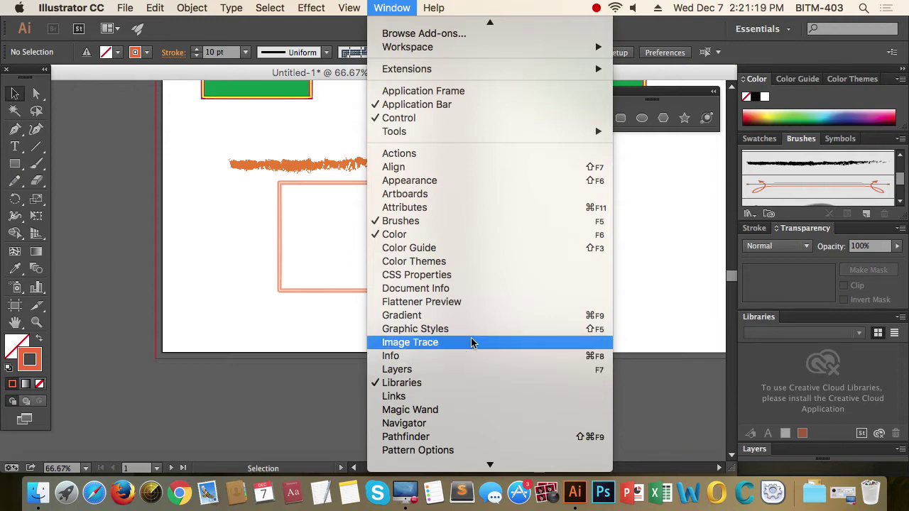
left_click(472, 343)
left_click_drag(561, 174, 634, 168)
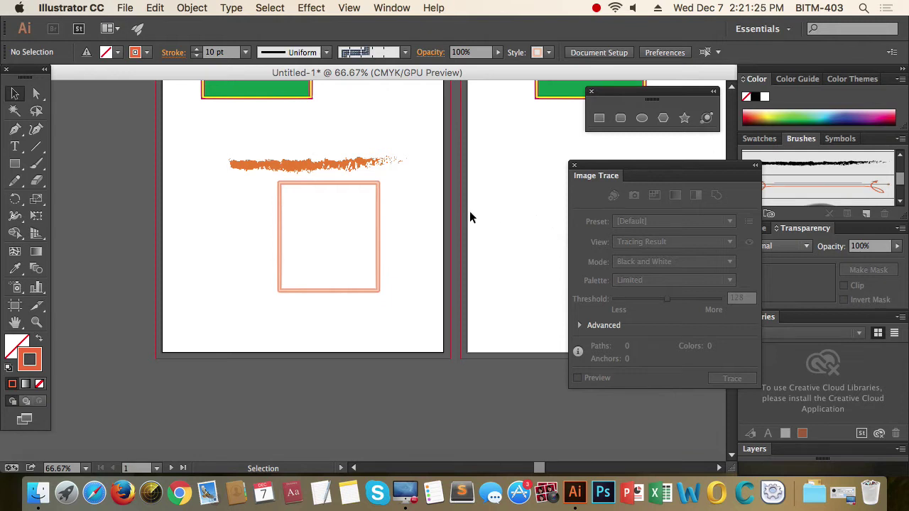
left_click_drag(217, 140, 395, 242)
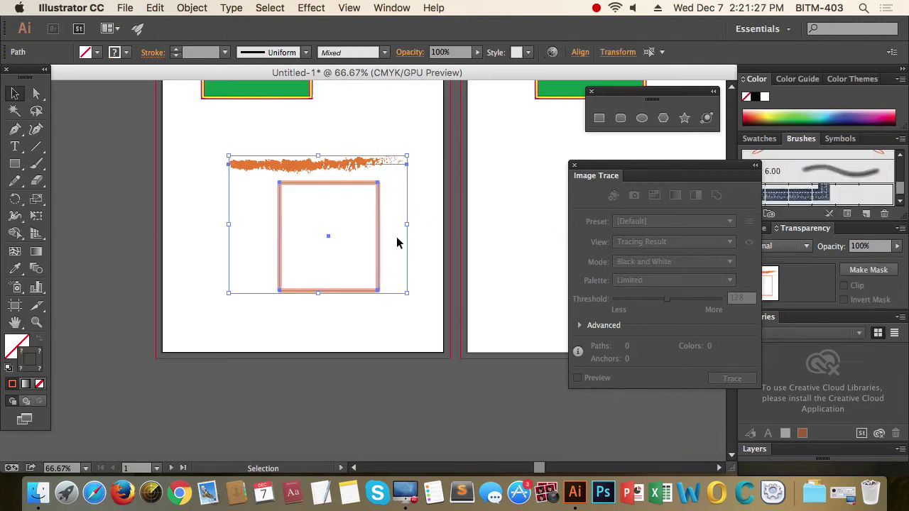
left_click(458, 219)
left_click_drag(412, 138, 398, 288)
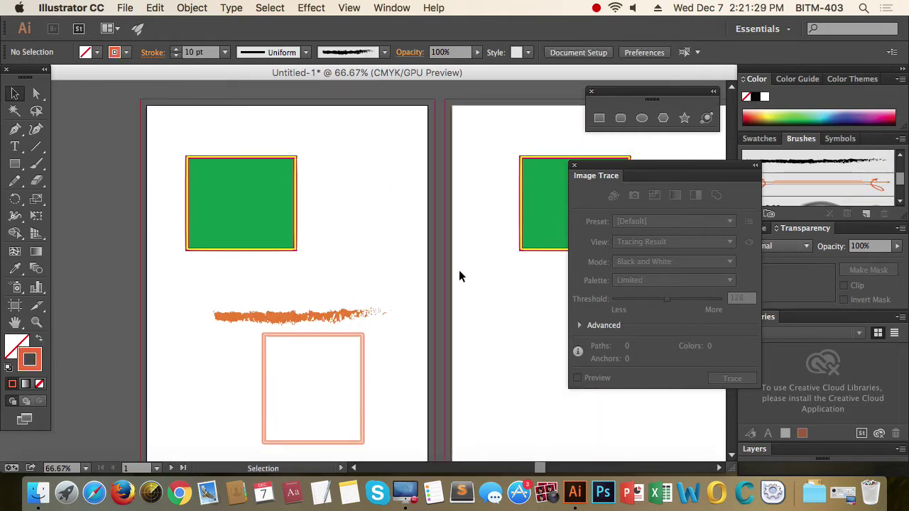
Open the Info panel and select the square to read 3.0278 x 3.3056 in
left_click(390, 8)
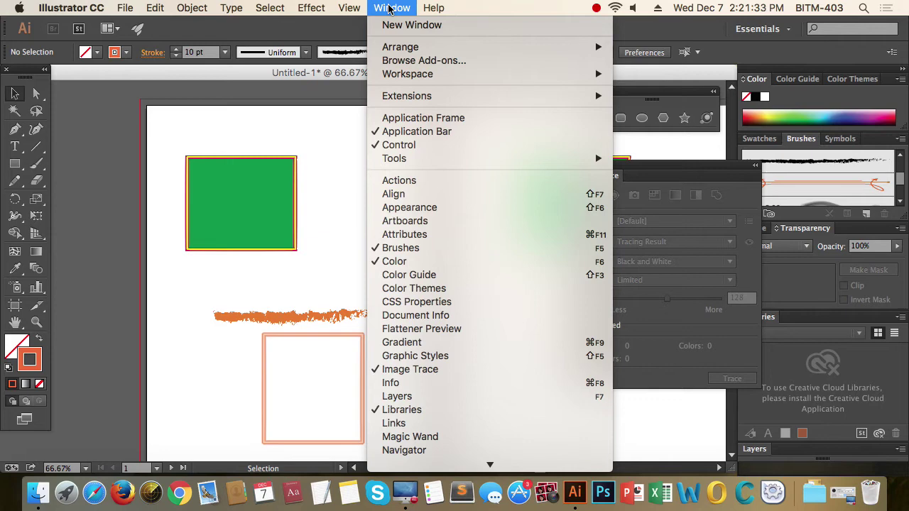
left_click(435, 383)
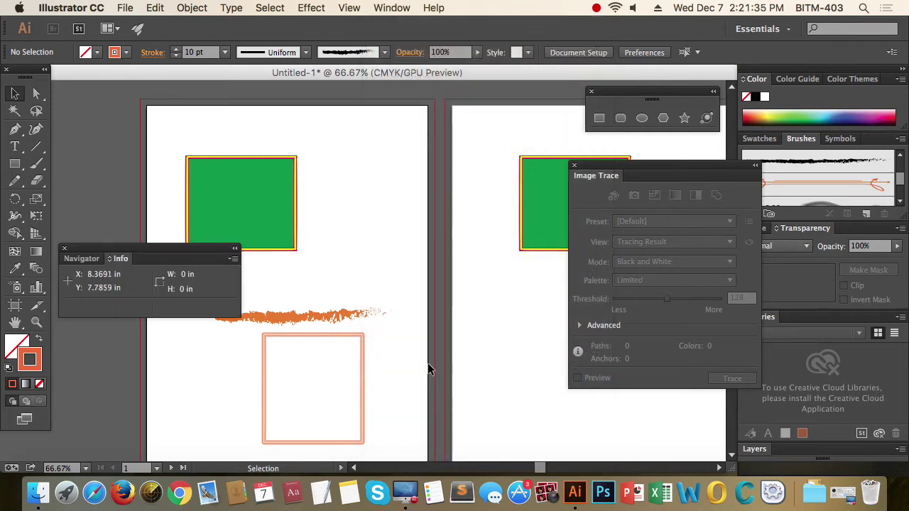
left_click_drag(133, 251, 439, 188)
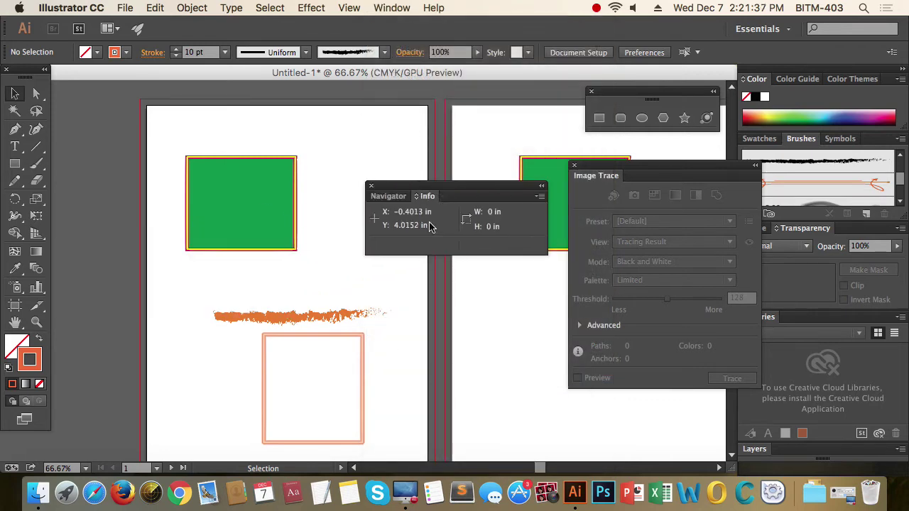
left_click_drag(412, 361, 310, 416)
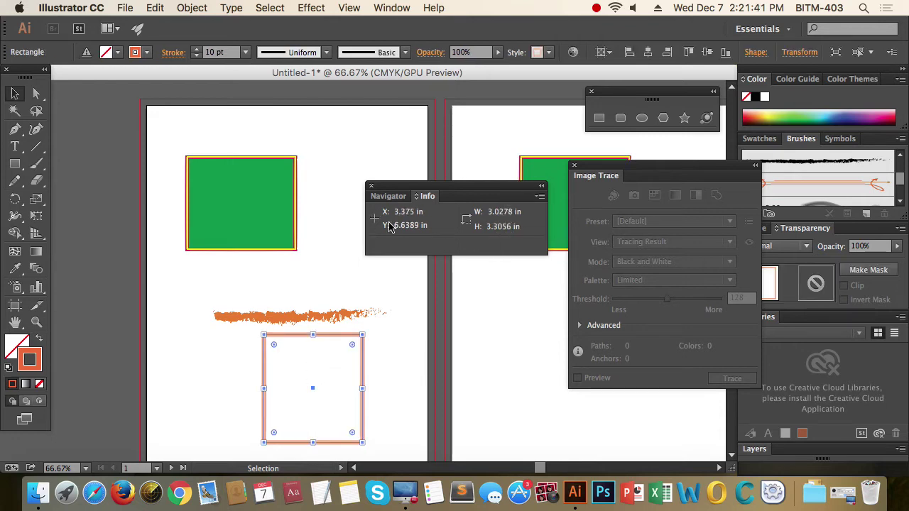
left_click(393, 8)
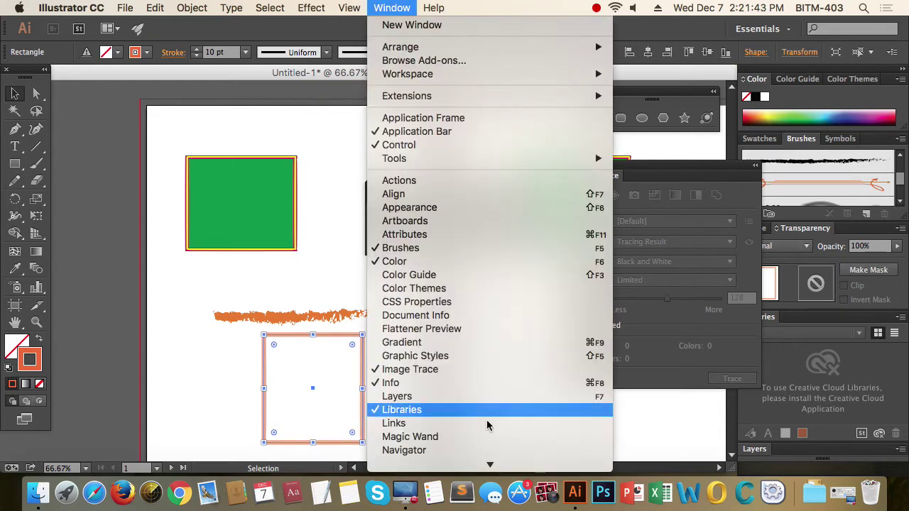
Show the Layers panel and close the Image Trace panel
left_click(475, 398)
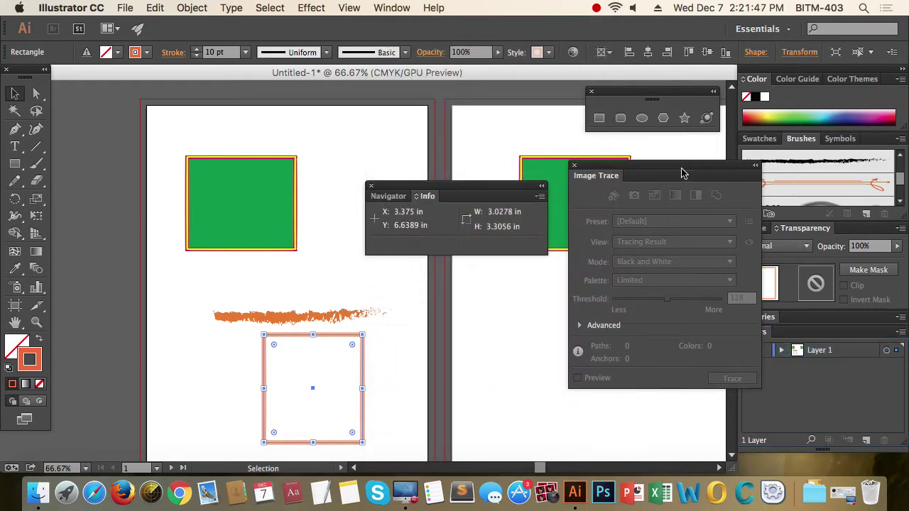
left_click_drag(682, 173, 600, 169)
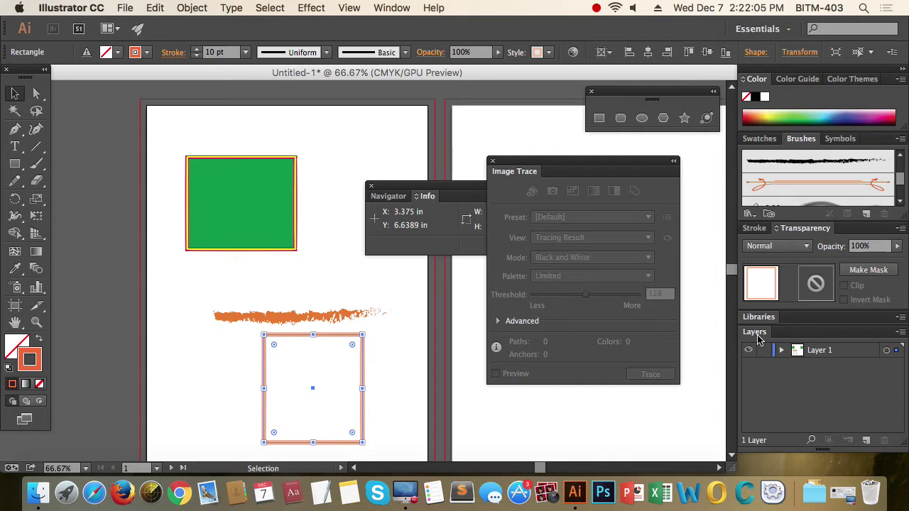
left_click(494, 163)
Open the Links panel and move it aside to uncover the Info panel
left_click(392, 8)
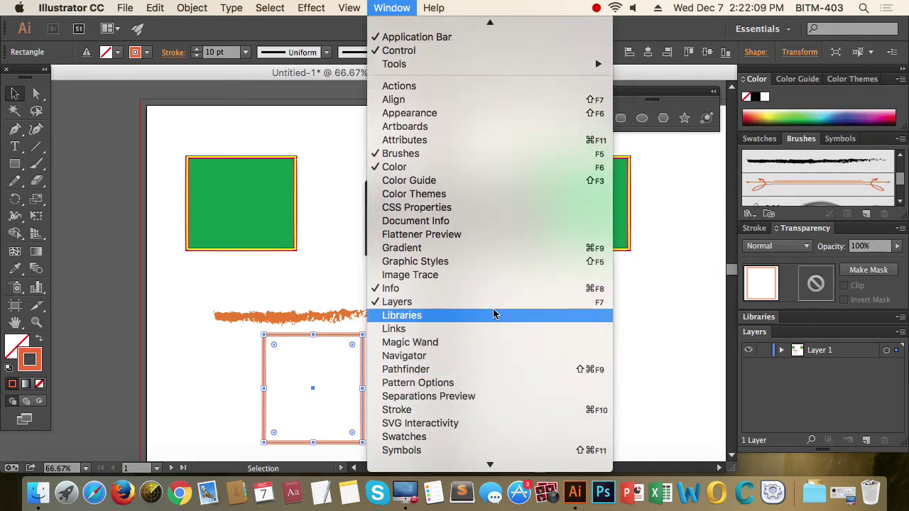
left_click(494, 329)
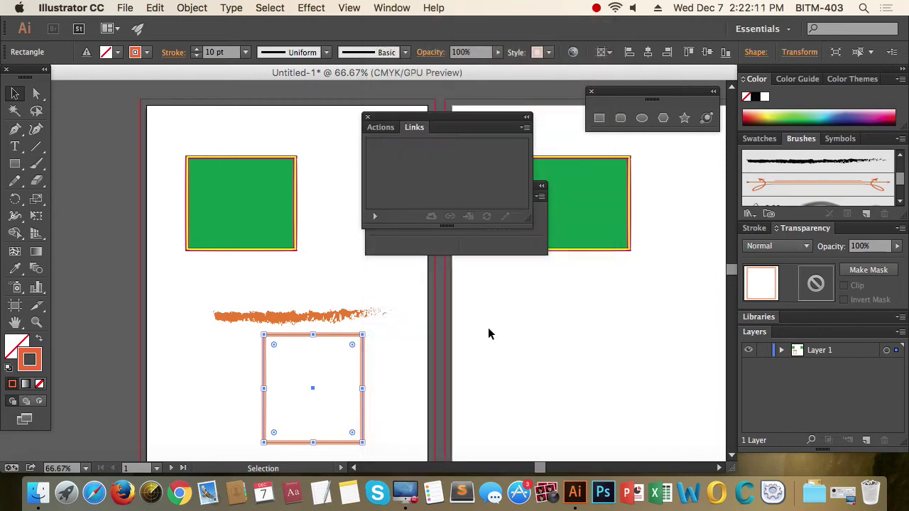
left_click_drag(440, 122, 549, 287)
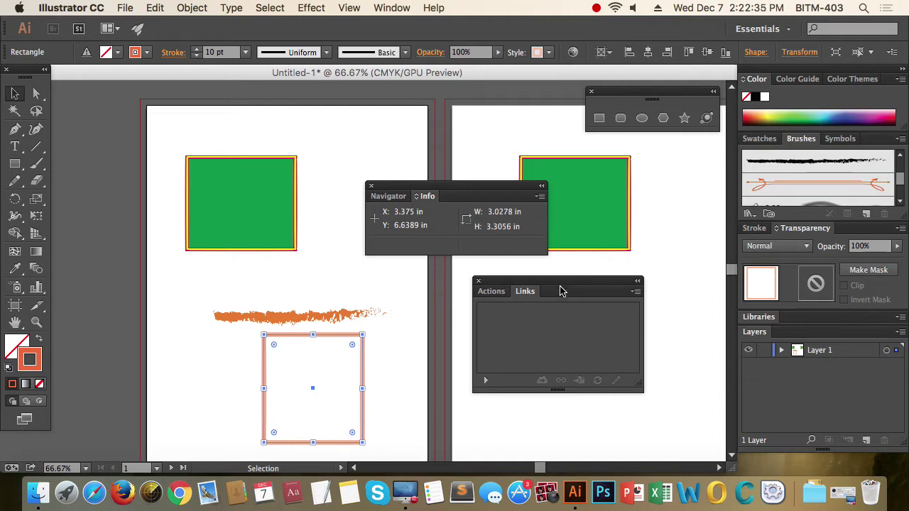
Open the Navigator and Pathfinder panels
left_click(394, 8)
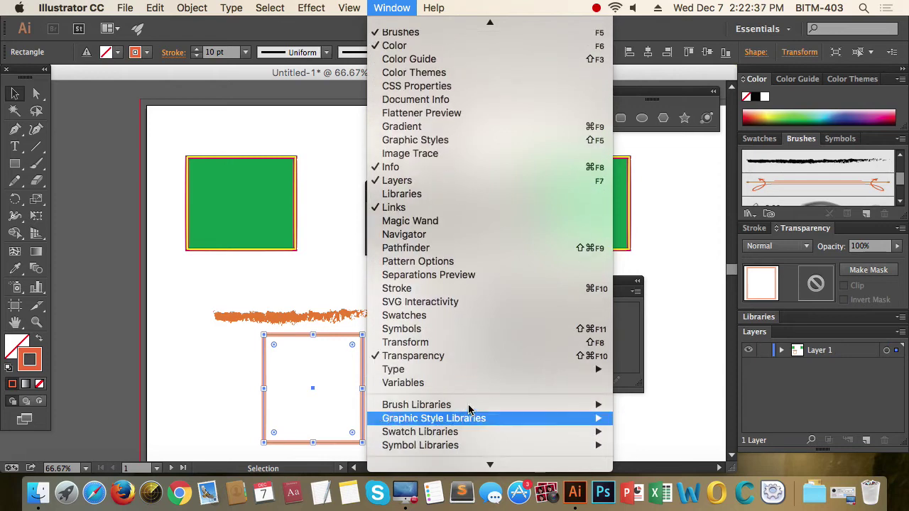
left_click(476, 242)
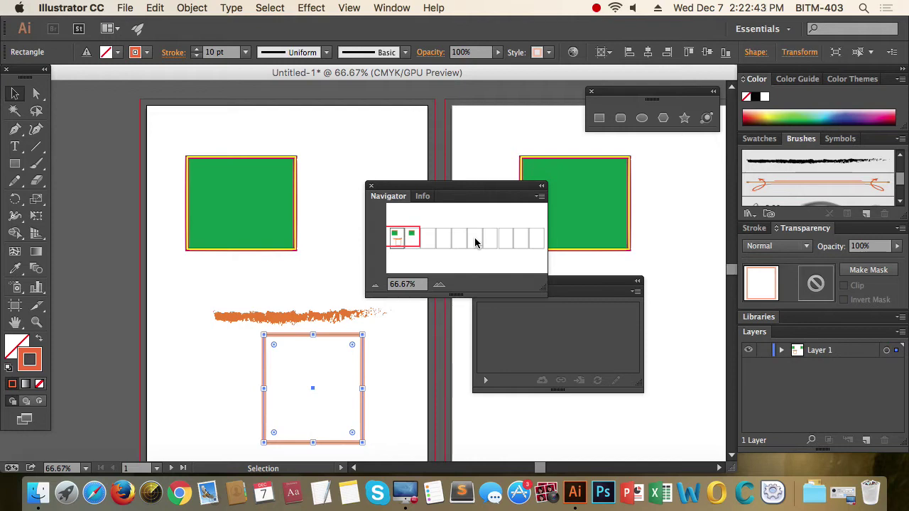
left_click(393, 7)
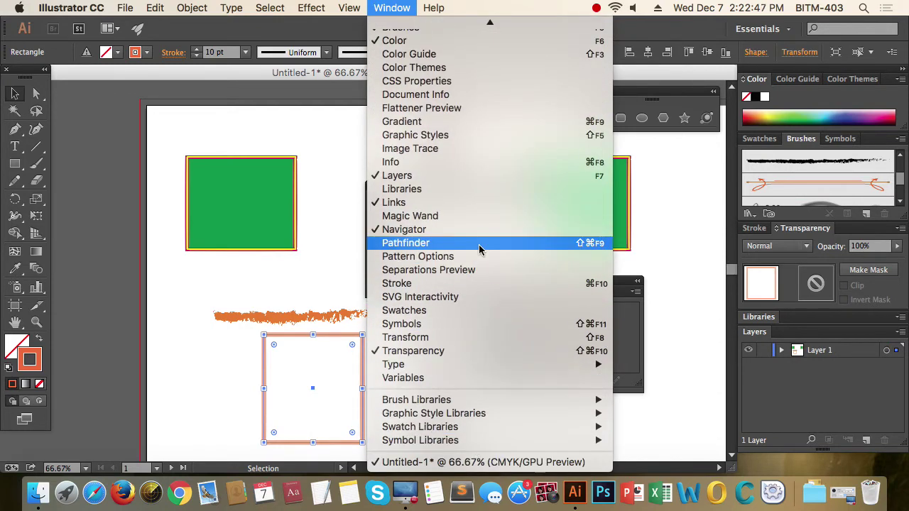
left_click(479, 243)
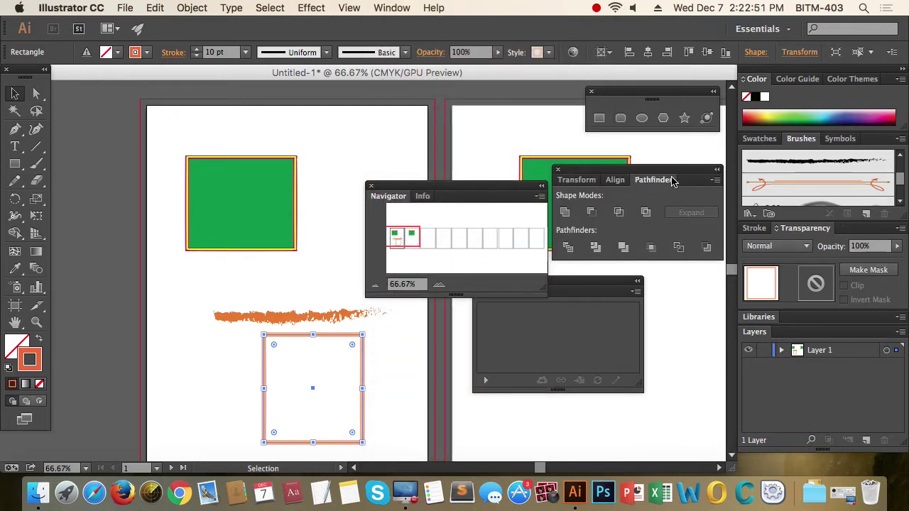
Float the Stroke panel over the canvas with all its options shown
left_click(384, 9)
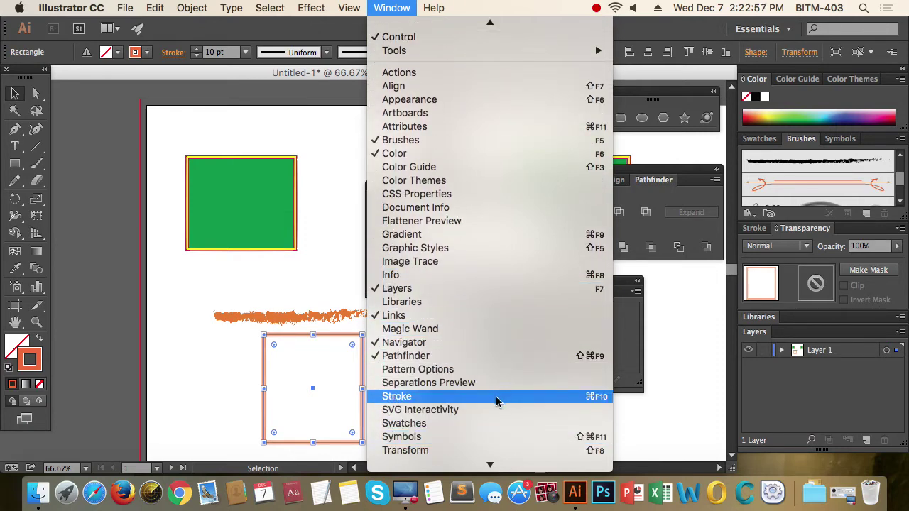
left_click(483, 398)
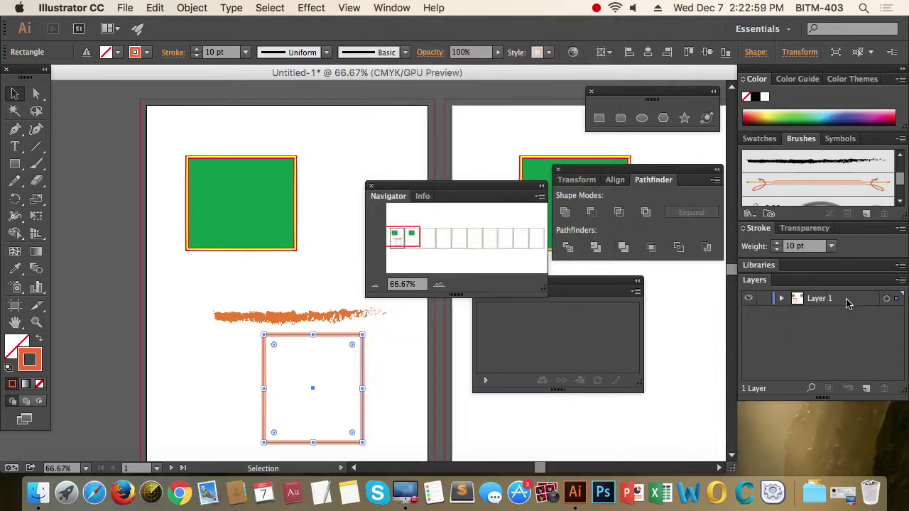
left_click_drag(759, 228, 253, 115)
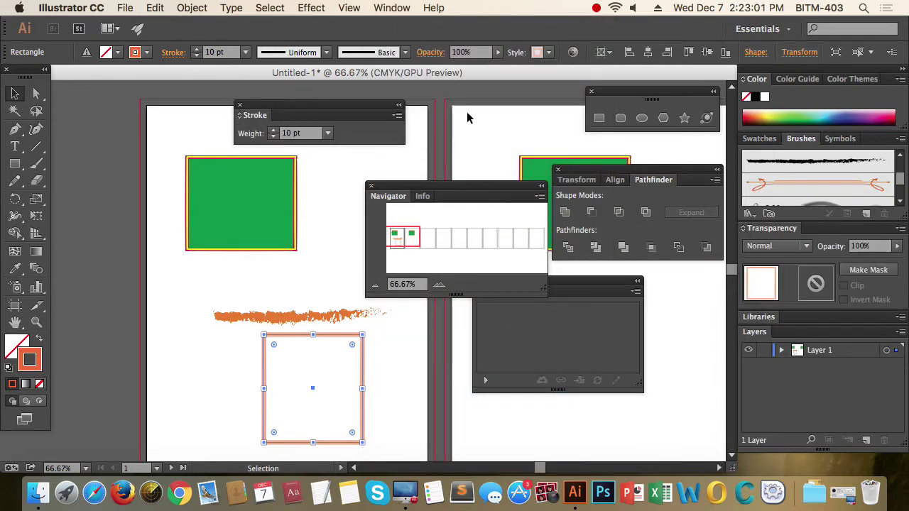
left_click(396, 115)
left_click(442, 118)
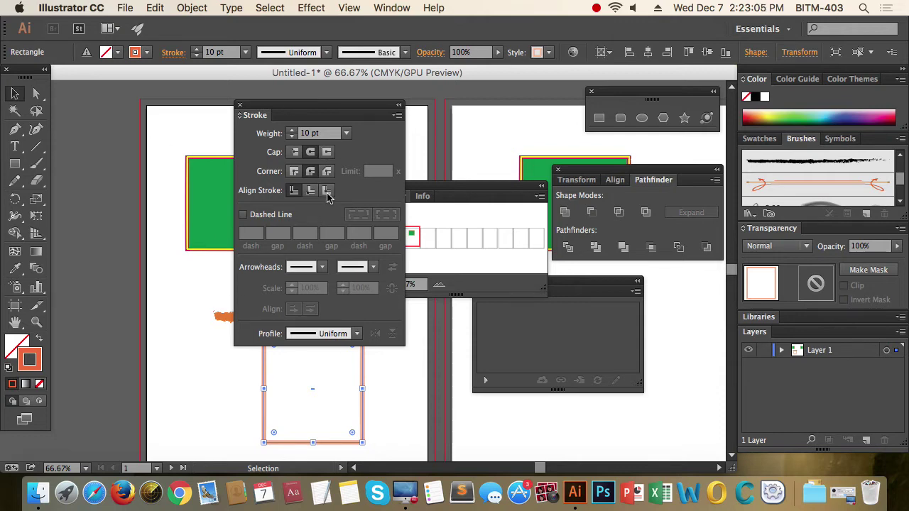
Show the Swatches panel and enlarge it to display more colours
left_click(393, 8)
scroll(483, 349, "down", 2)
scroll(486, 358, "down", 5)
scroll(490, 369, "down", 2)
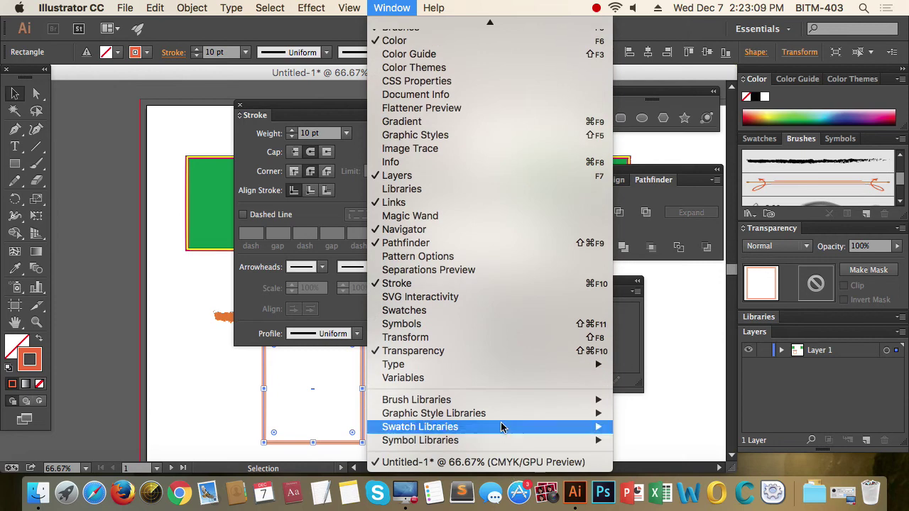
left_click(500, 313)
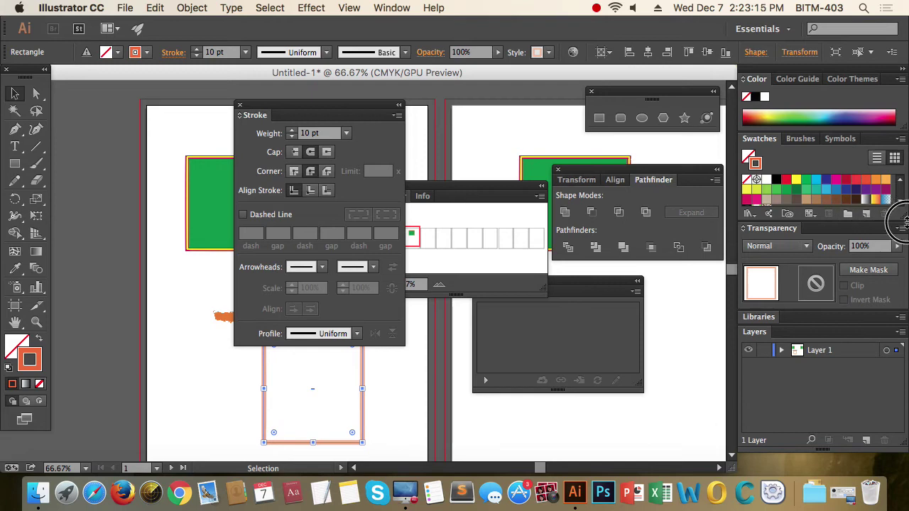
left_click_drag(904, 222, 901, 276)
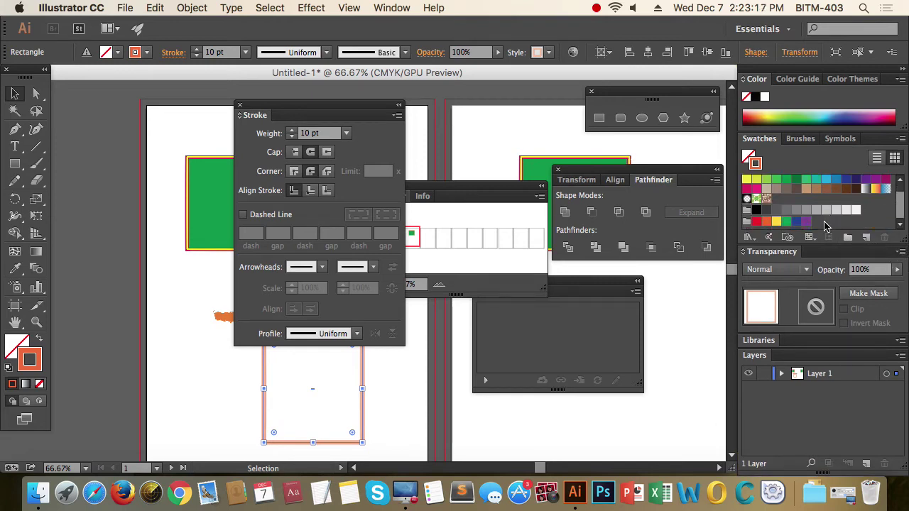
Close the floating Stroke, Navigator and Transform/Align/Pathfinder panels
left_click(239, 105)
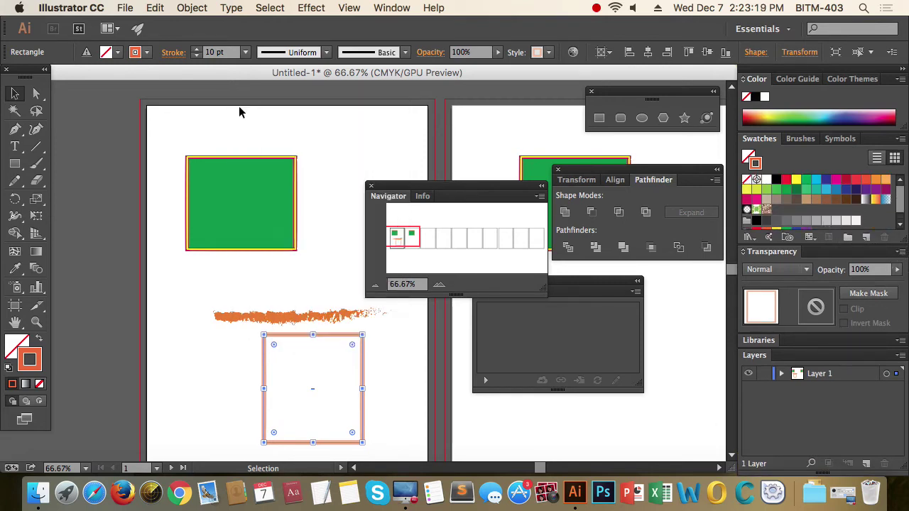
left_click(371, 186)
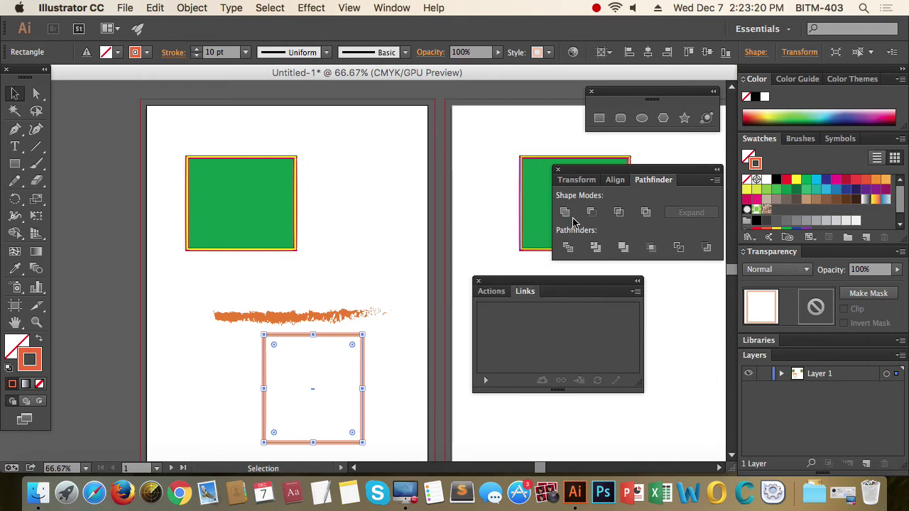
left_click(557, 170)
Close the Actions/Links panel and fill the left green square with a brown swatch
left_click(478, 281)
left_click(288, 213)
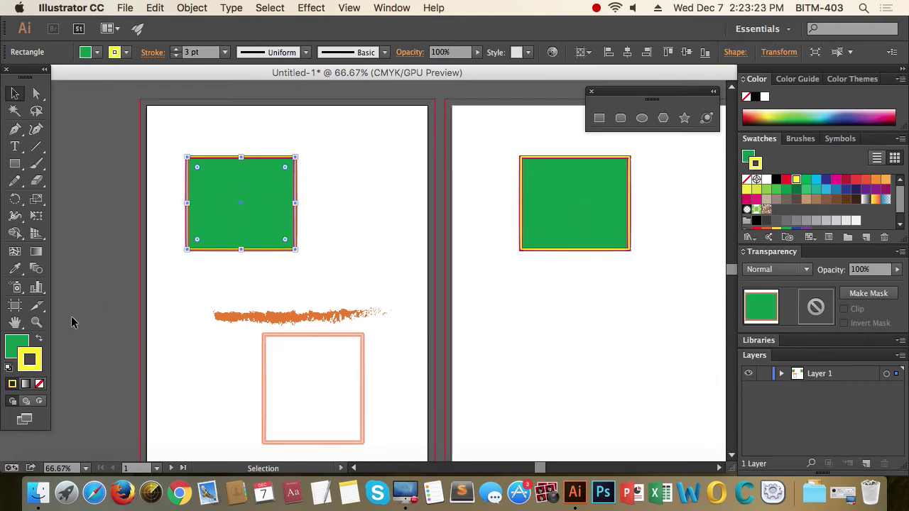
left_click(816, 200)
left_click(575, 357)
left_click(206, 192)
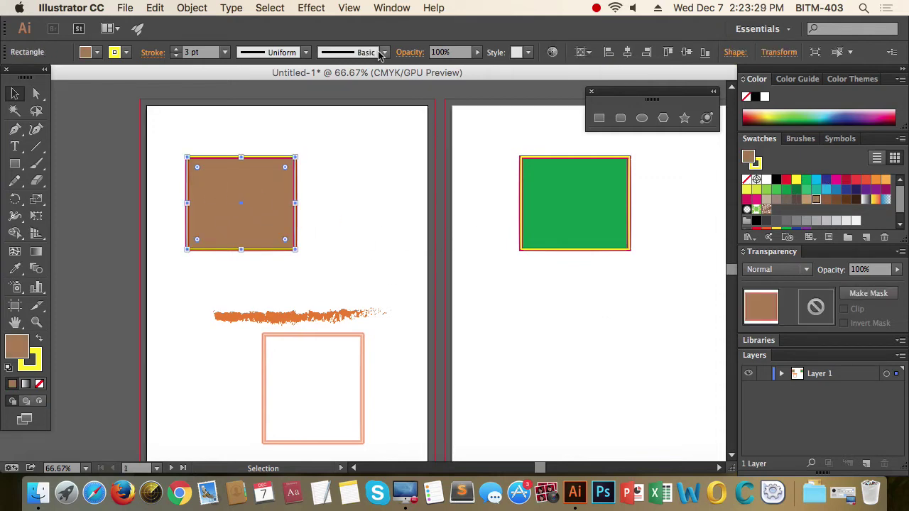
left_click(390, 8)
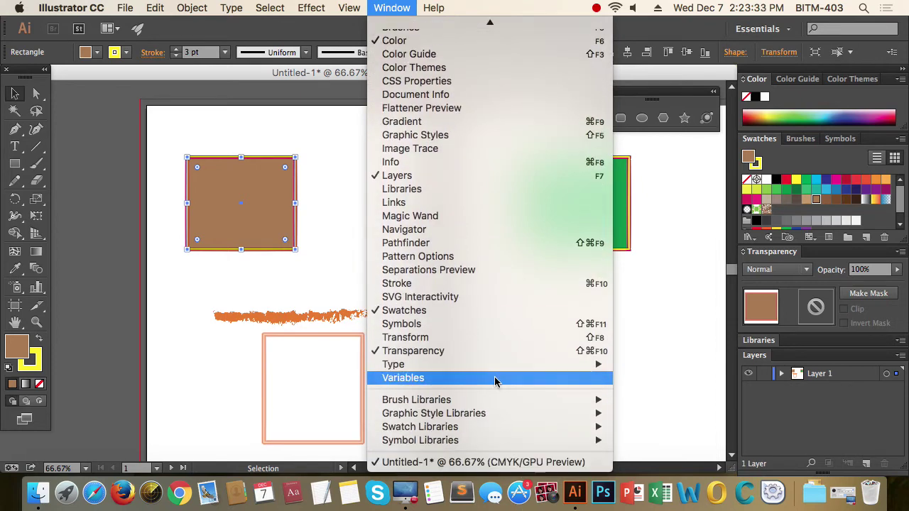
Show the Transform panel next to the artwork with the brown square selected
left_click(466, 338)
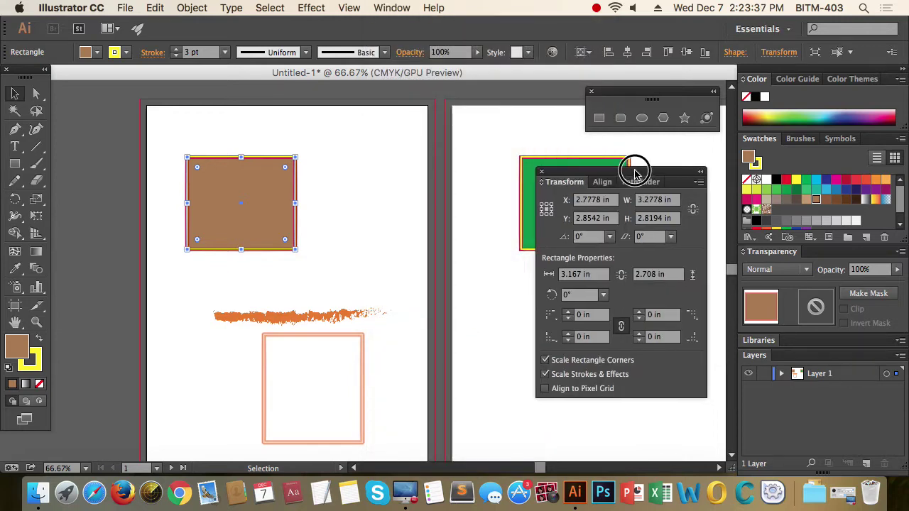
left_click_drag(633, 172, 547, 164)
left_click(341, 260)
left_click(192, 193)
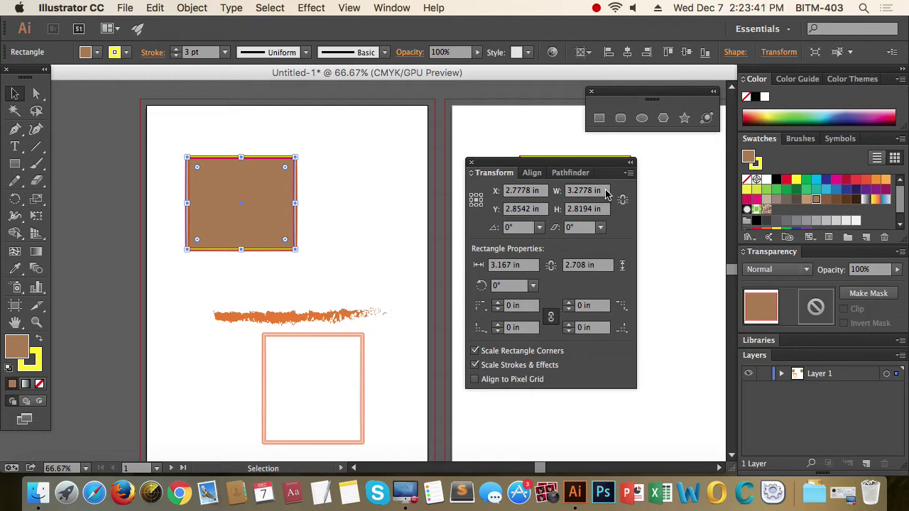
Set the brown square's width to 2.995 in and height to 2 in
left_click(600, 190)
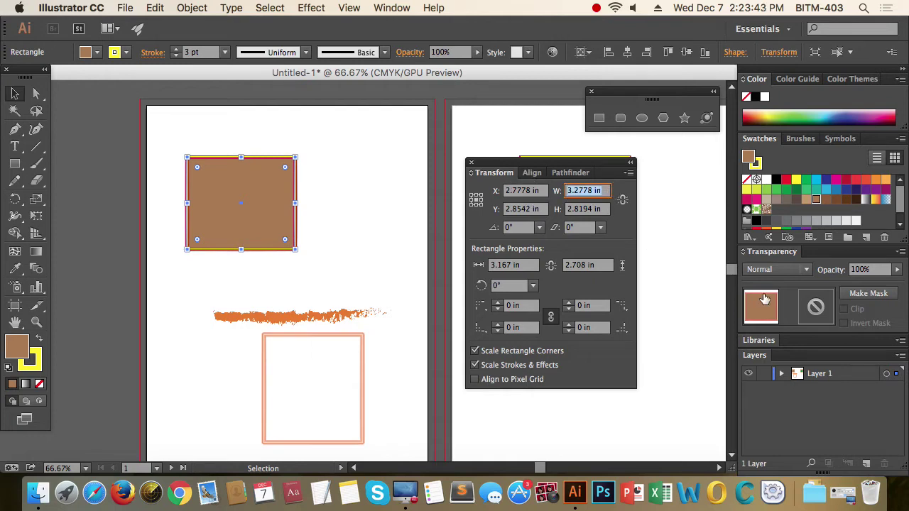
type("2.995")
key("Tab")
key("Return")
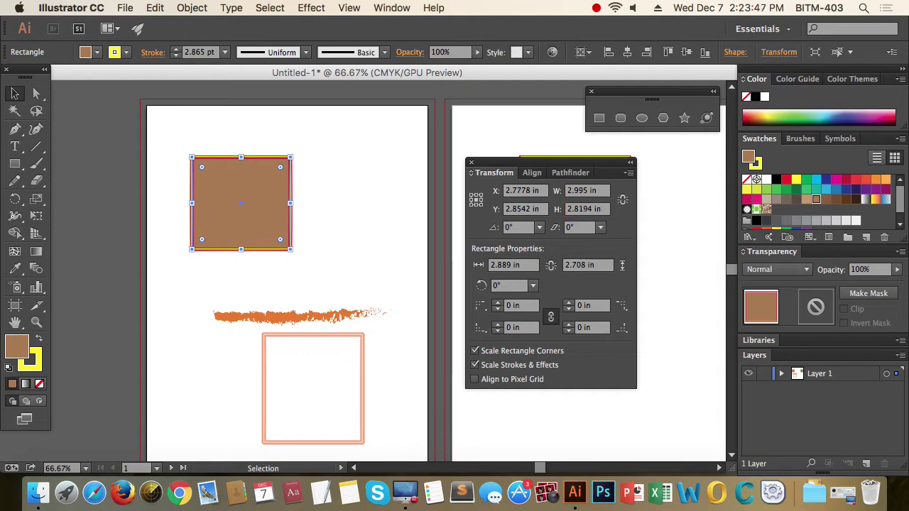
left_click(600, 209)
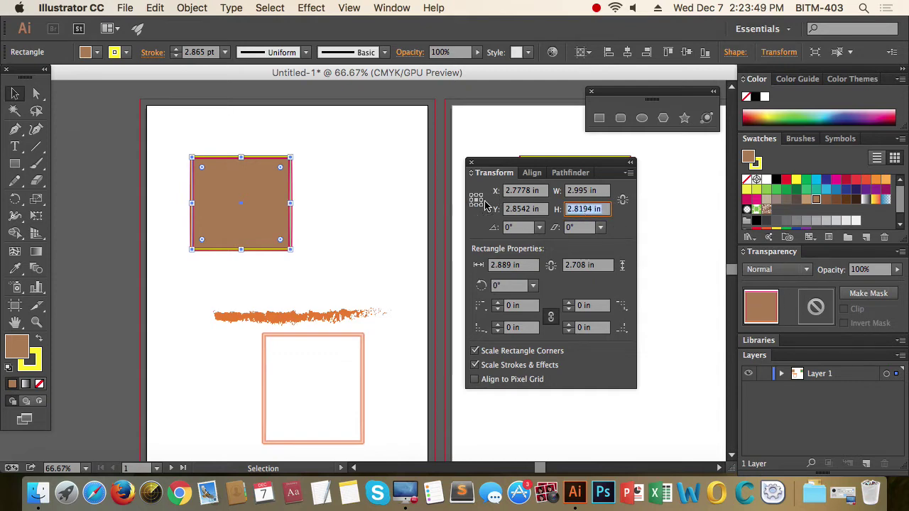
type("2")
key("Return")
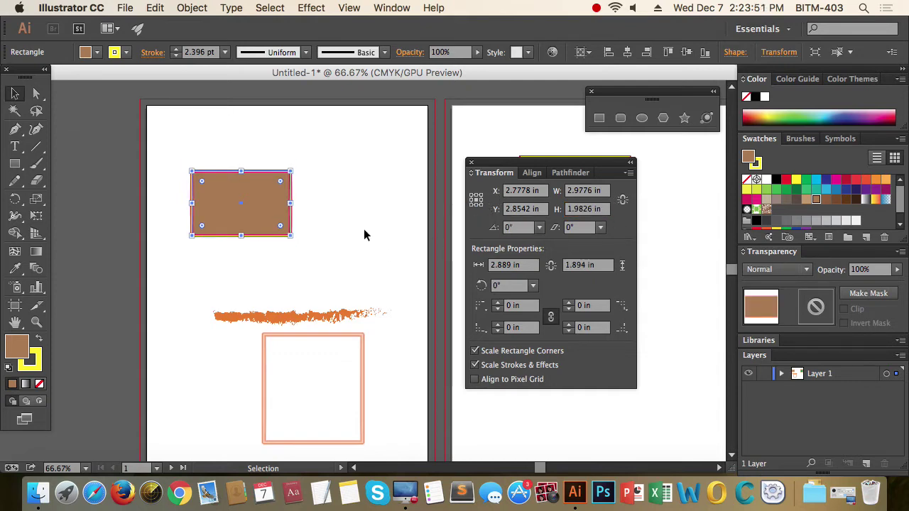
left_click(364, 235)
left_click(205, 192)
Zoom in on the brown rectangle's top-left border, then return to 100% and deselect
left_click_drag(157, 175, 395, 273)
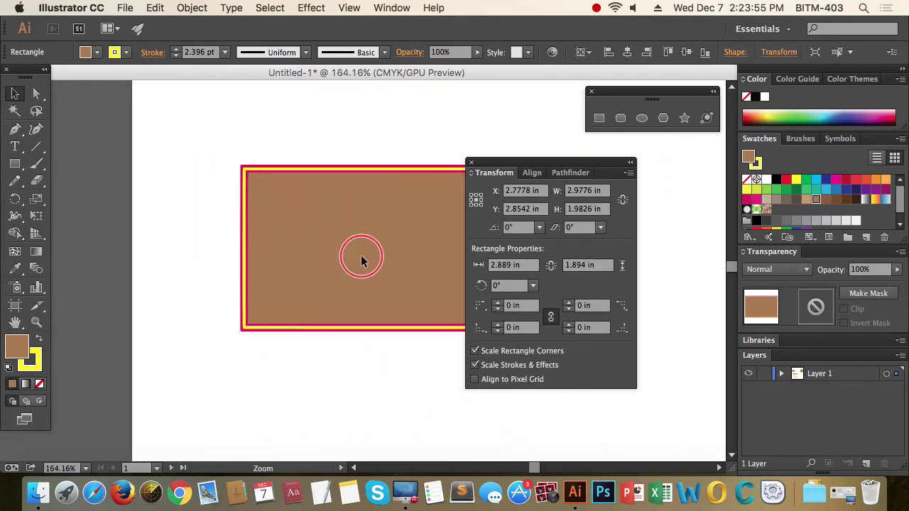
left_click(373, 243)
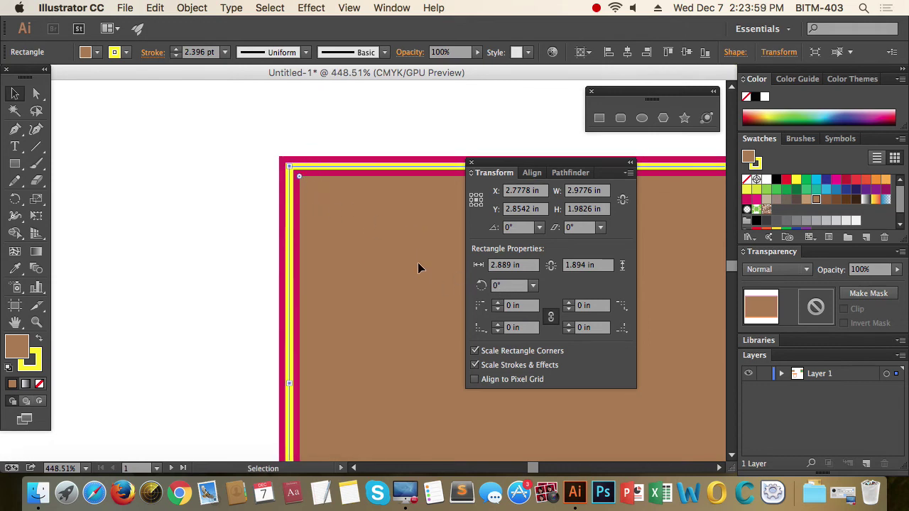
left_click_drag(409, 276, 326, 243)
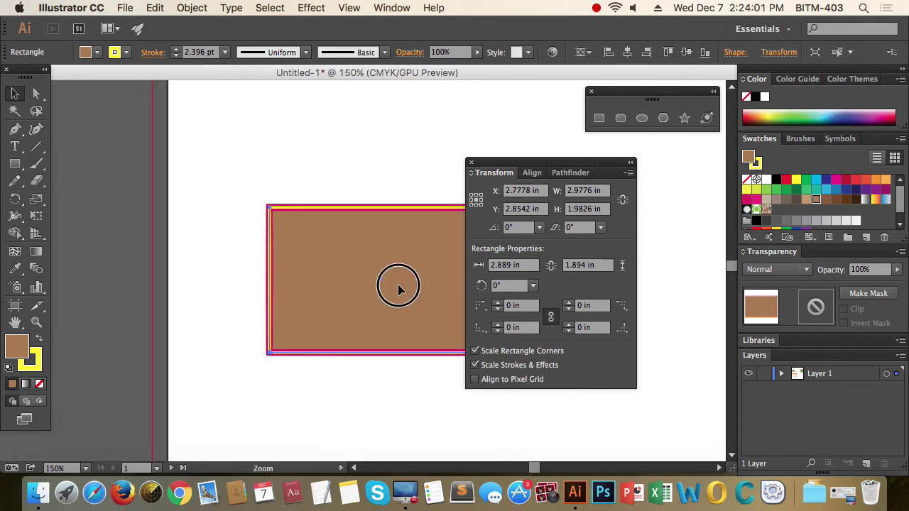
left_click(381, 261)
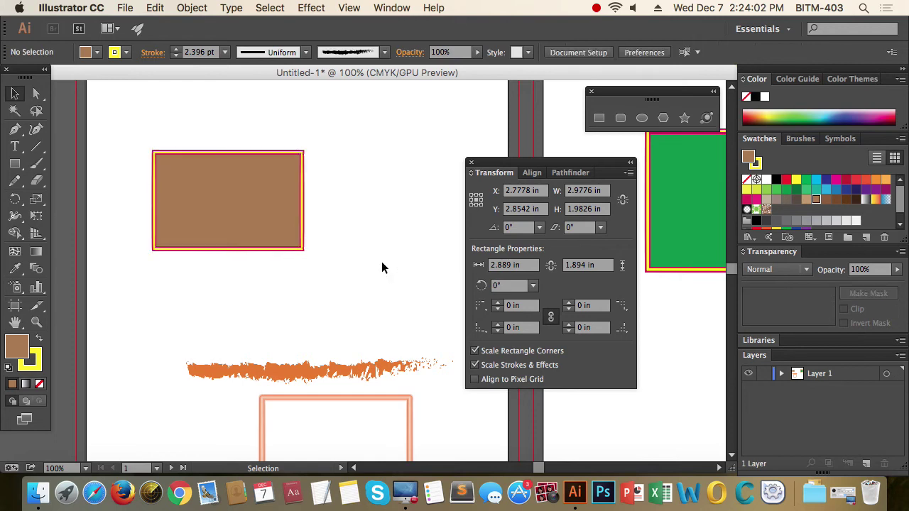
left_click(389, 8)
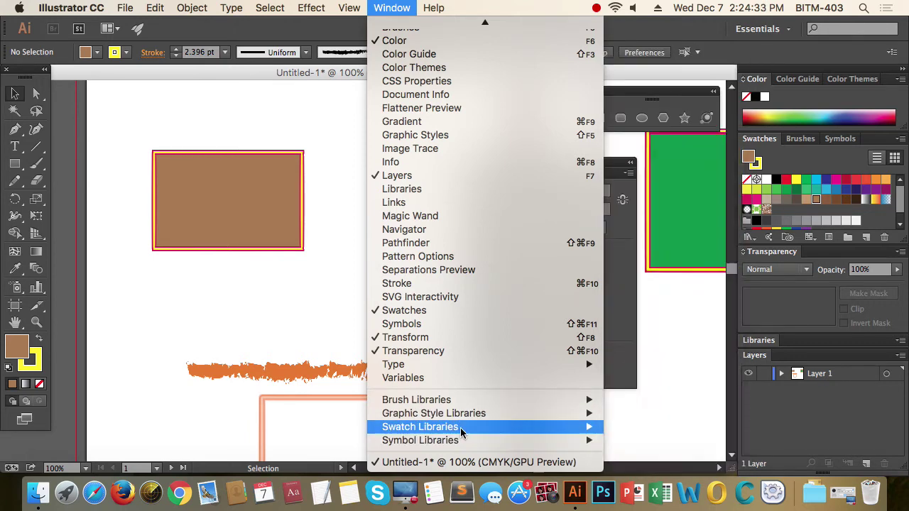
mouse_move(420, 427)
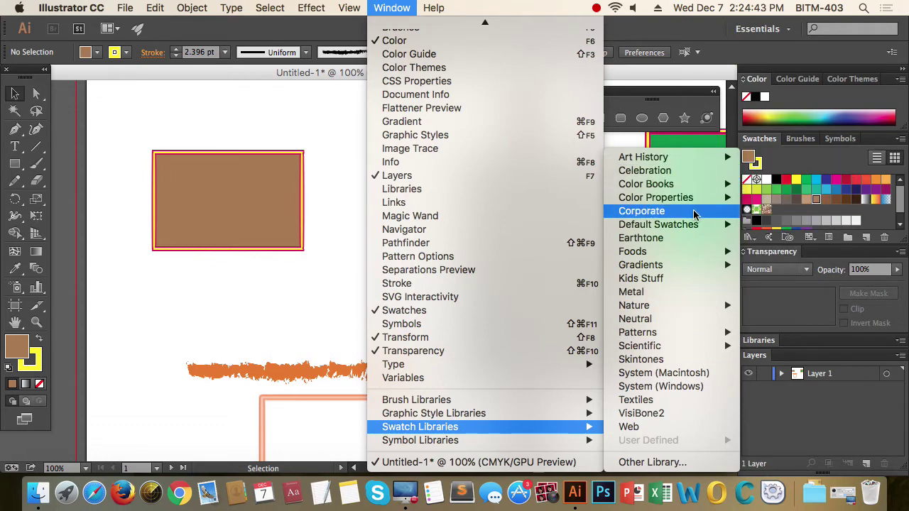
Preview the Corporate swatch library enlarged, then close it and the Transform panel group
left_click(695, 212)
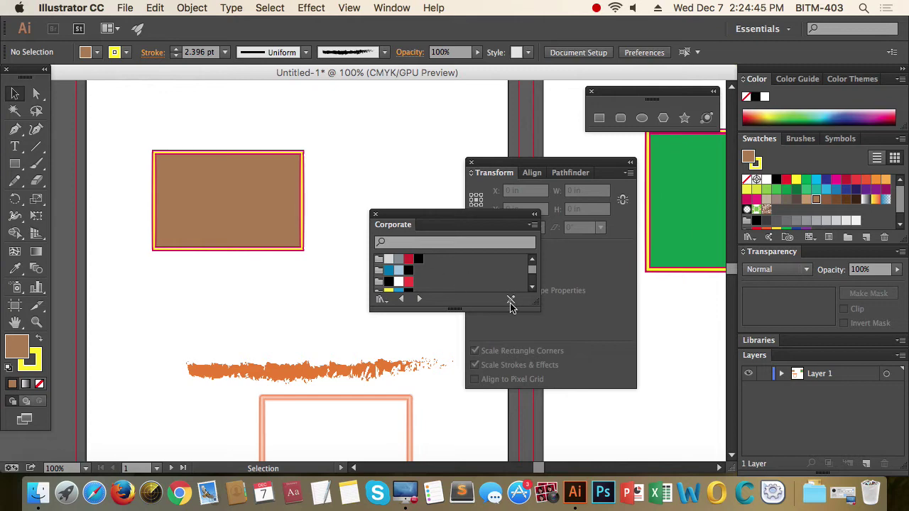
mouse_move(538, 307)
left_mouse_down()
mouse_move(557, 344)
mouse_move(563, 462)
left_mouse_up()
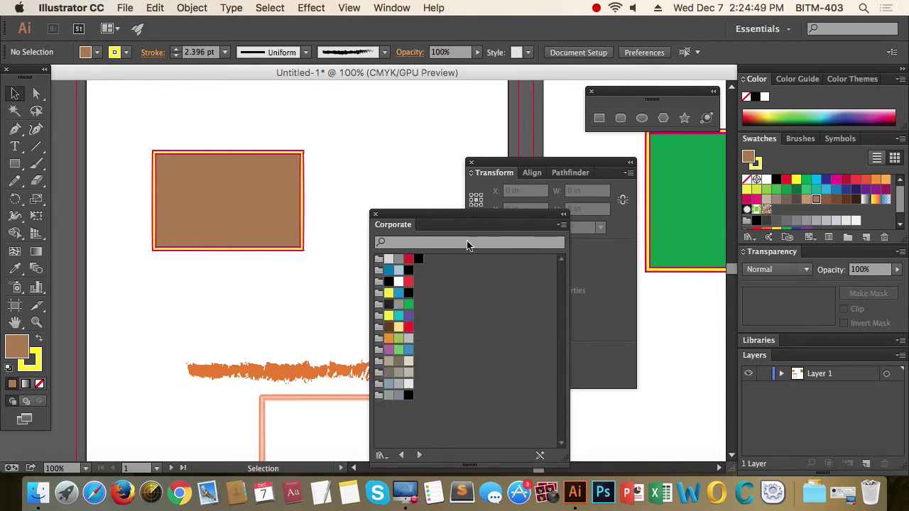
left_click_drag(447, 214, 426, 135)
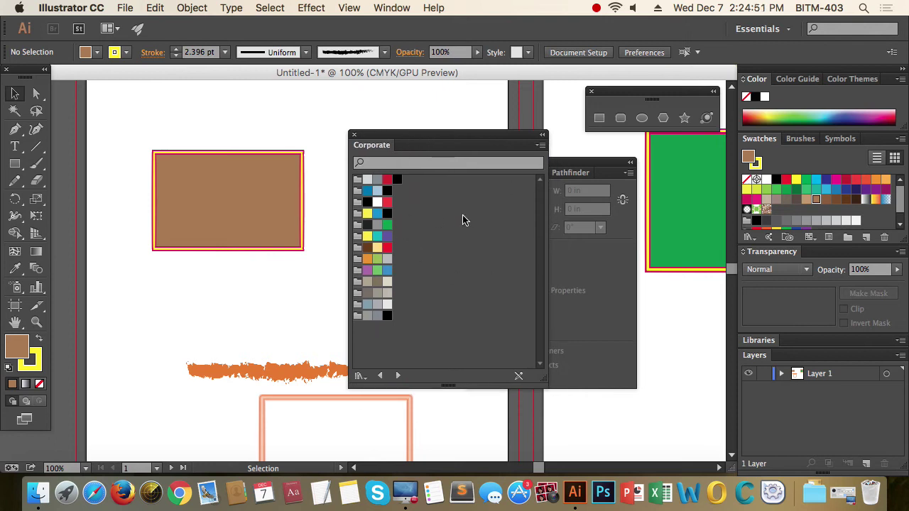
left_click(355, 135)
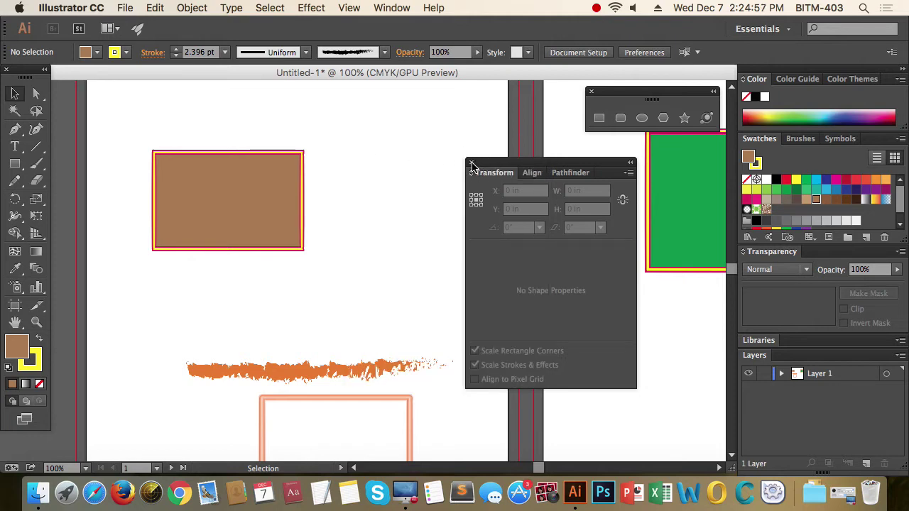
left_click(471, 160)
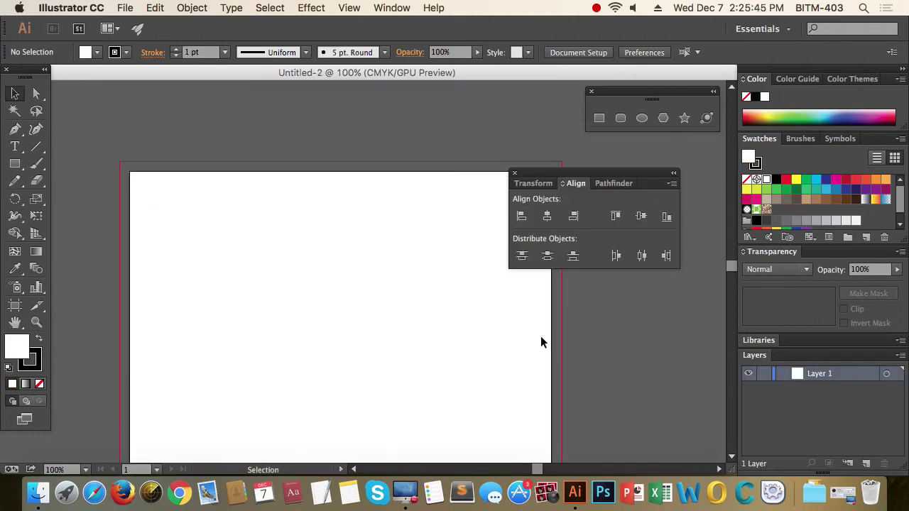
Draw three stacked rectangles of decreasing size on the Untitled-2 artboard
scroll(447, 350, "down", 5)
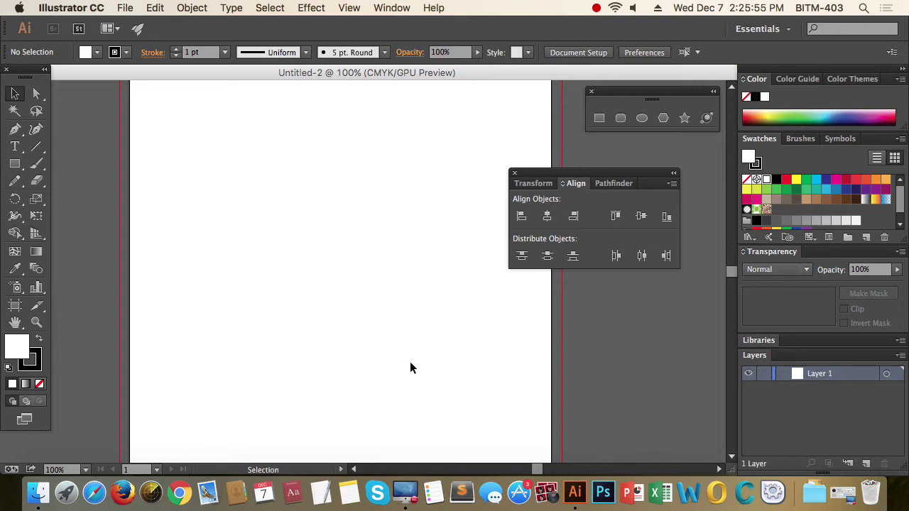
left_click(14, 164)
left_click_drag(245, 180, 381, 246)
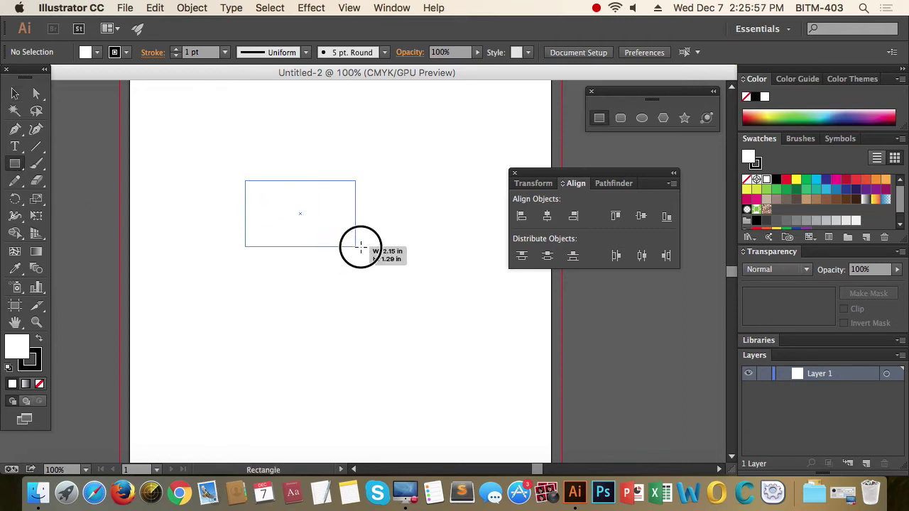
mouse_move(267, 264)
left_mouse_down()
mouse_move(345, 292)
mouse_move(386, 290)
mouse_move(347, 286)
left_mouse_up()
left_click_drag(286, 299, 326, 318)
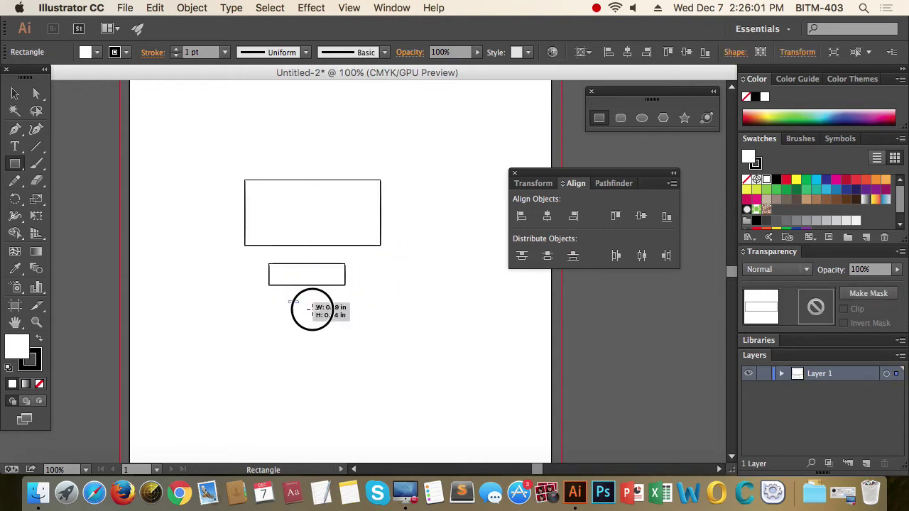
Marquee-select the three stacked rectangles and shift them slightly left
left_click(14, 93)
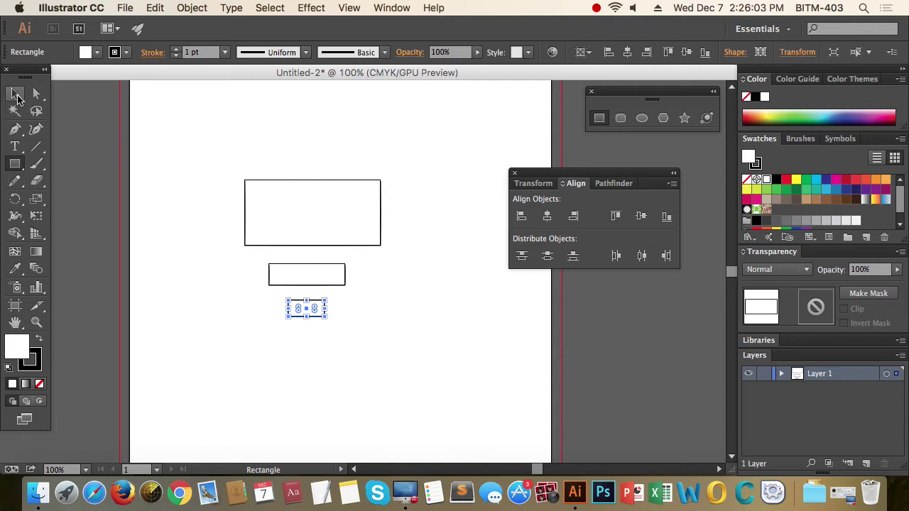
left_click_drag(217, 152, 338, 348)
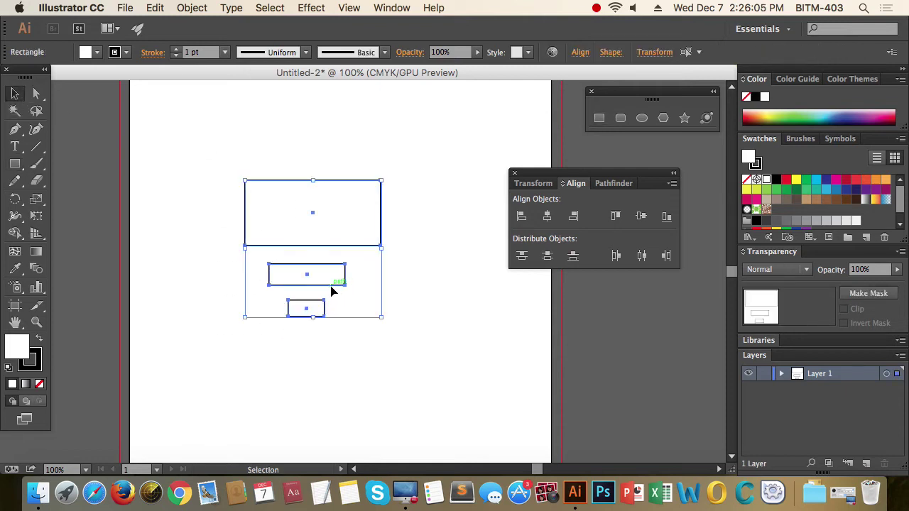
left_click_drag(334, 288, 298, 290)
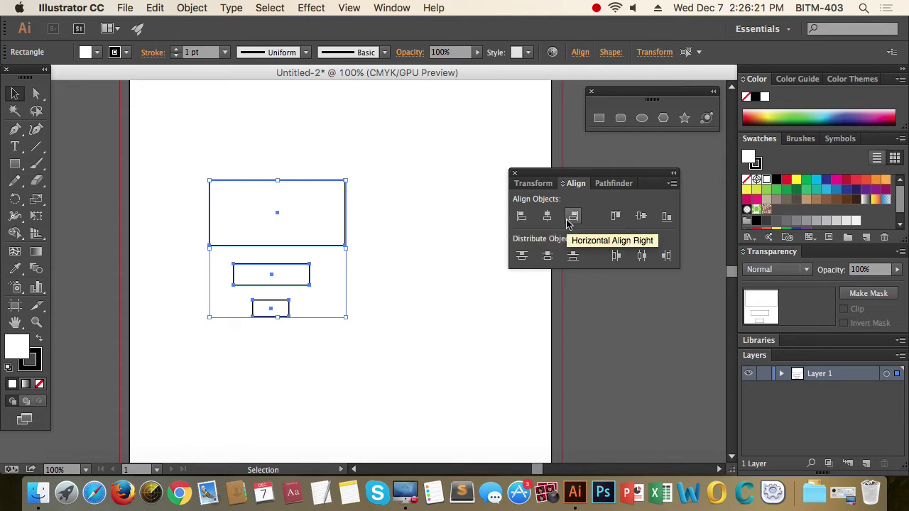
Apply Horizontal Align Left, Center, then Right, leaving the stack right-aligned
left_click(522, 219)
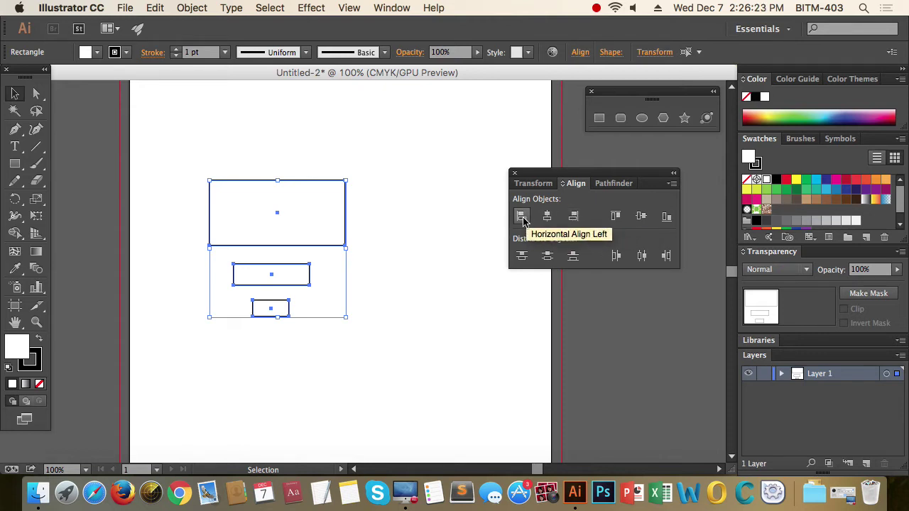
left_click(523, 218)
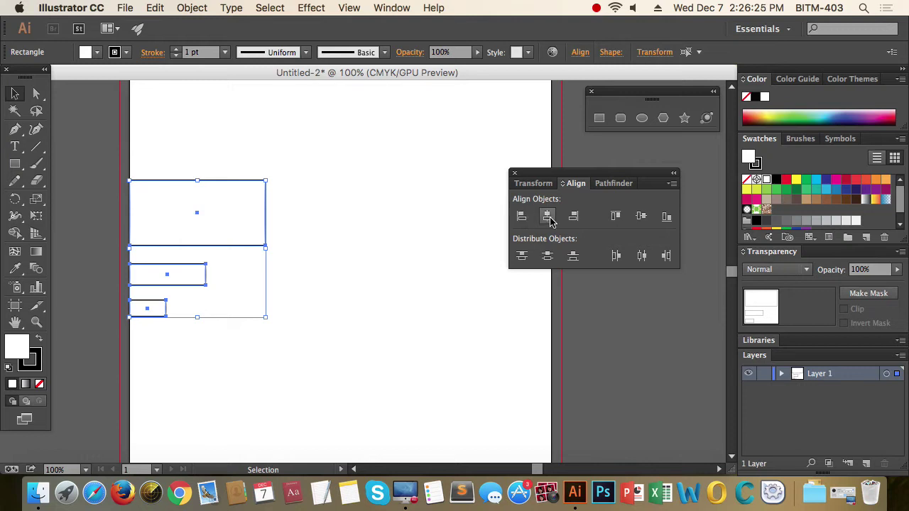
left_click(548, 217)
left_click(573, 217)
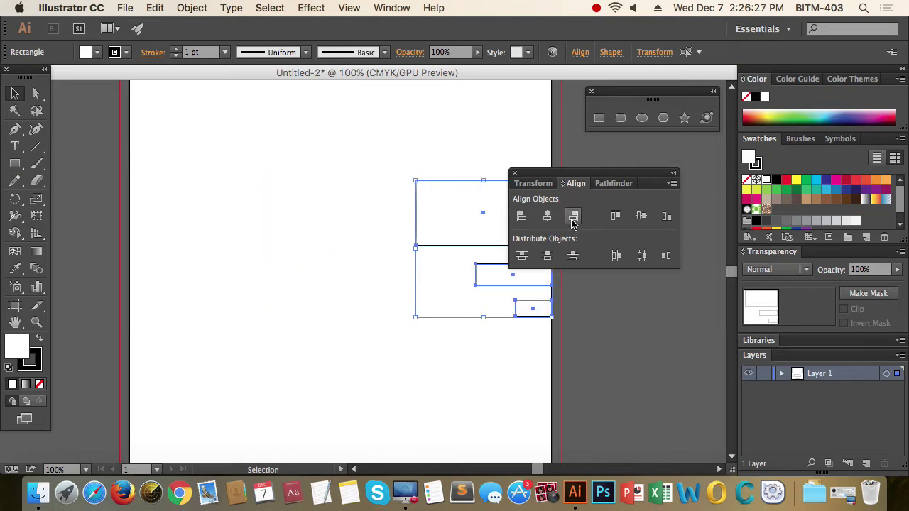
Drag the right-aligned stack back toward the artboard centre and deselect it
left_click_drag(497, 268, 339, 270)
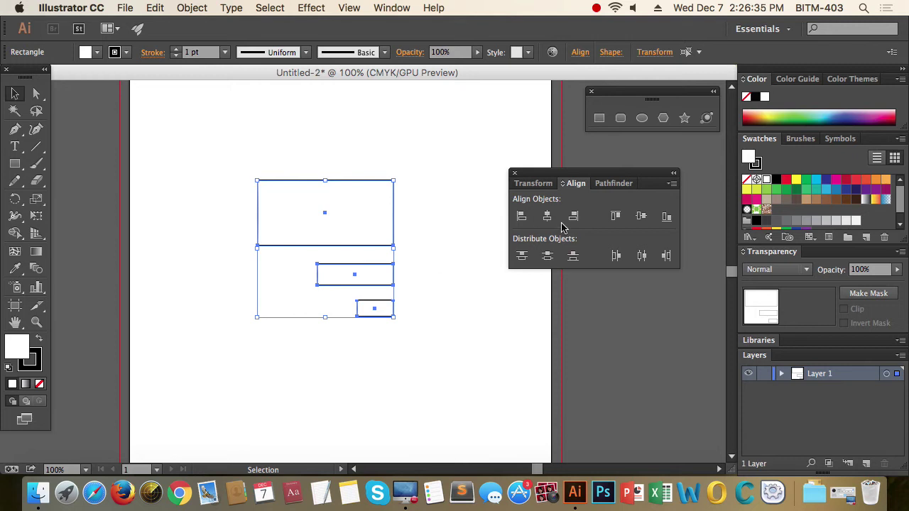
left_click_drag(440, 340, 344, 147)
left_click(457, 309)
Draw three side-by-side rectangles of decreasing height, tallest on the left
scroll(325, 284, "up", 5)
scroll(325, 284, "right", 2)
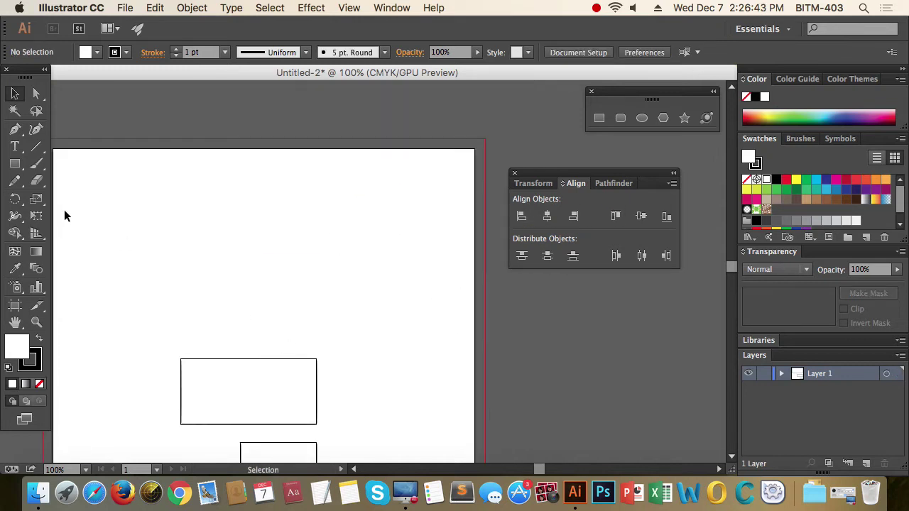
left_click(15, 164)
left_click_drag(105, 199, 148, 311)
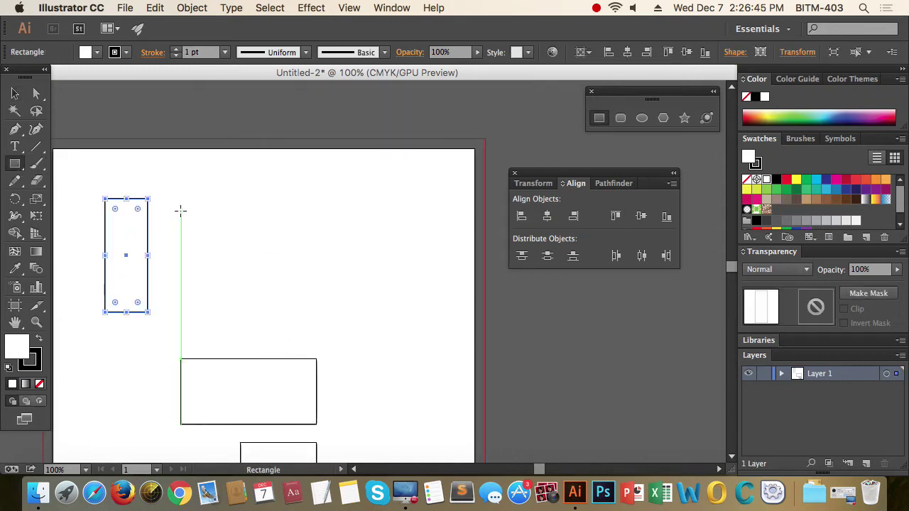
left_click_drag(177, 213, 207, 295)
left_click_drag(230, 234, 259, 279)
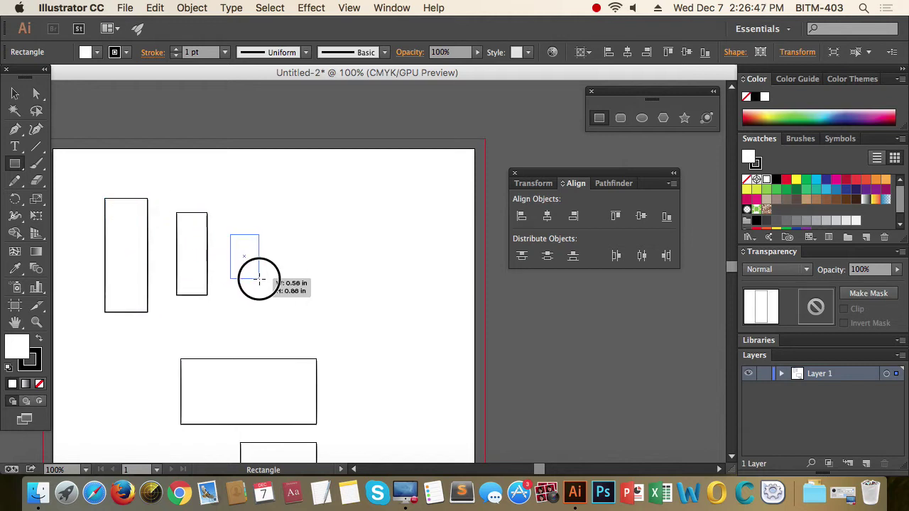
key("v")
left_click(385, 227)
Select the three new rectangles and align their tops
scroll(343, 268, "down", 1)
scroll(343, 267, "left", 2)
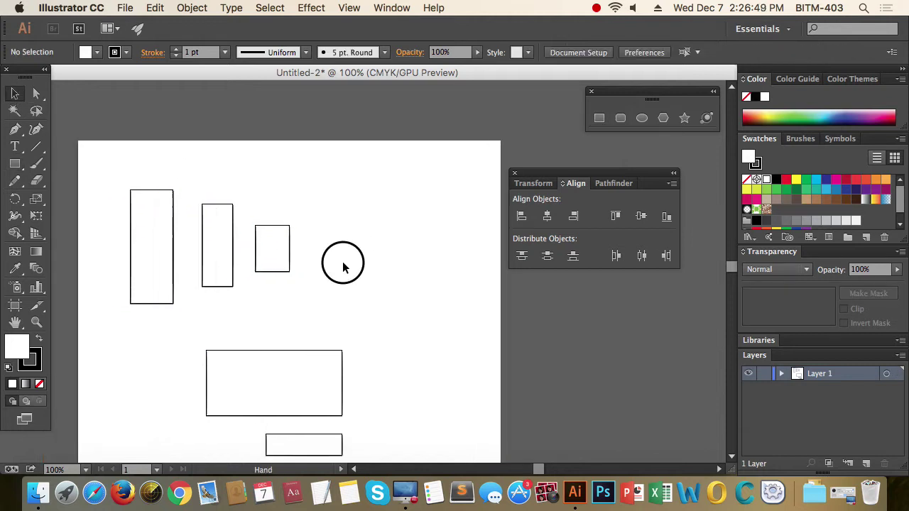
scroll(343, 267, "down", 1)
scroll(343, 267, "left", 2)
left_click_drag(380, 275, 107, 205)
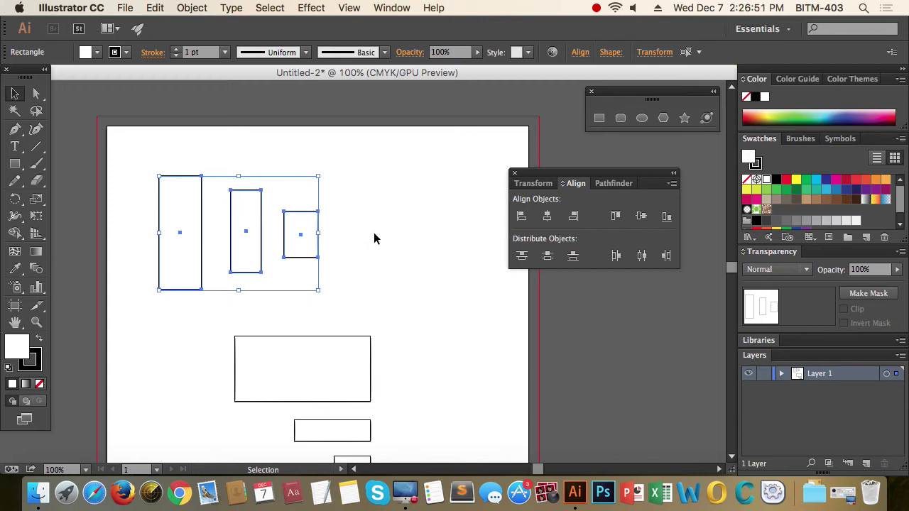
left_click(617, 218)
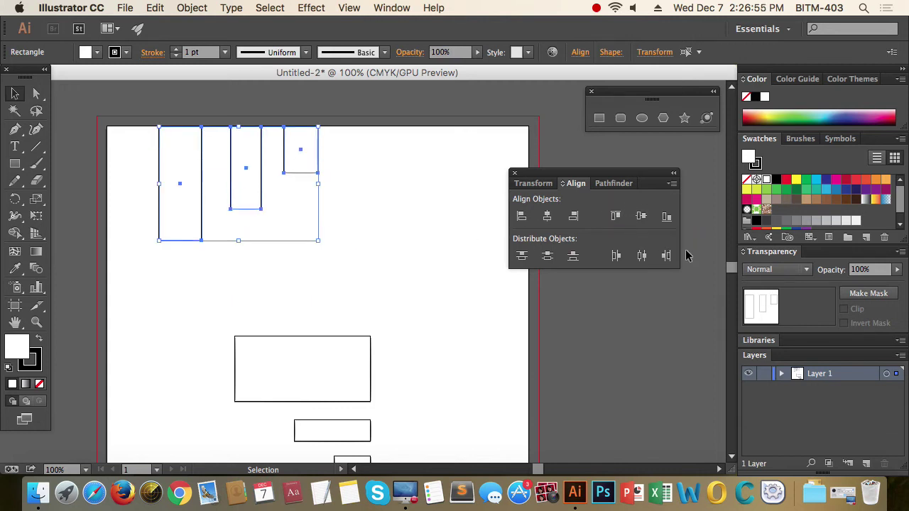
Show the Align panel options and set Align To to Align to Selection
left_click(672, 184)
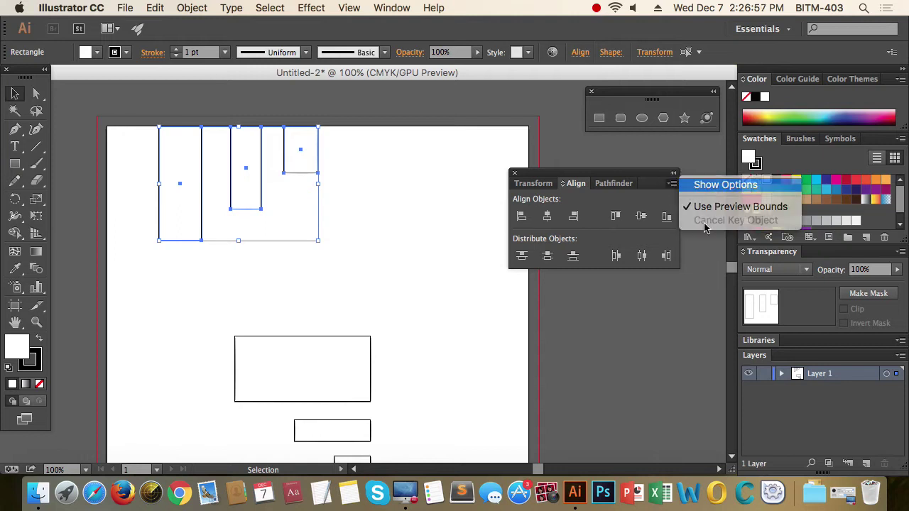
left_click(711, 185)
left_click(667, 302)
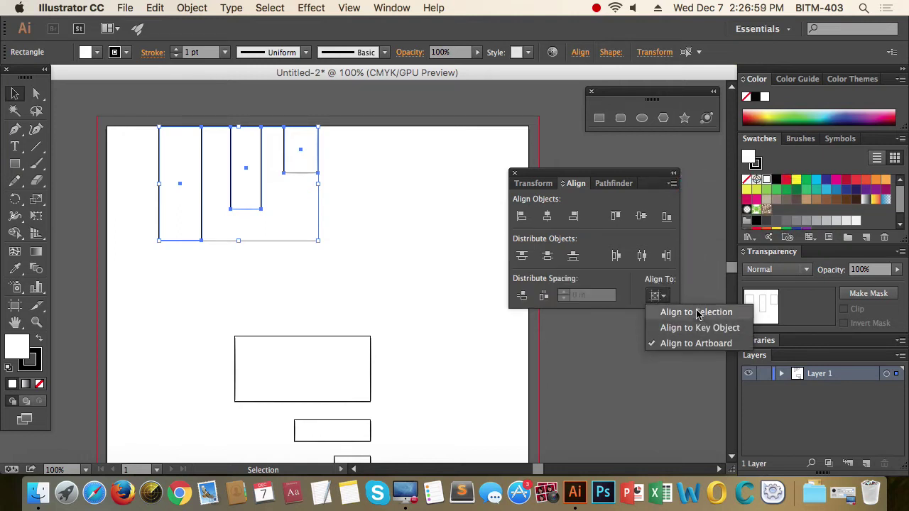
left_click(698, 311)
left_click(671, 302)
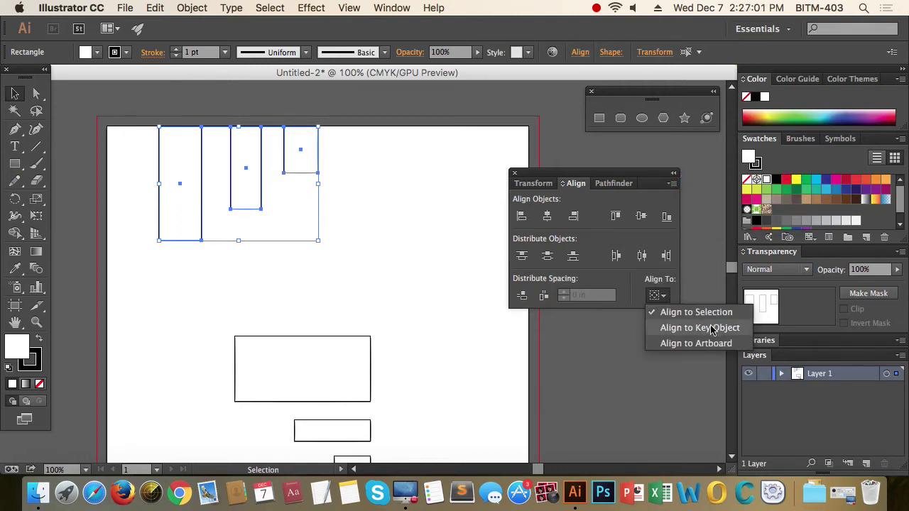
left_click(665, 312)
Move the rectangles down-right, then align them vertically centred and finally by bottoms
left_click_drag(250, 168, 285, 220)
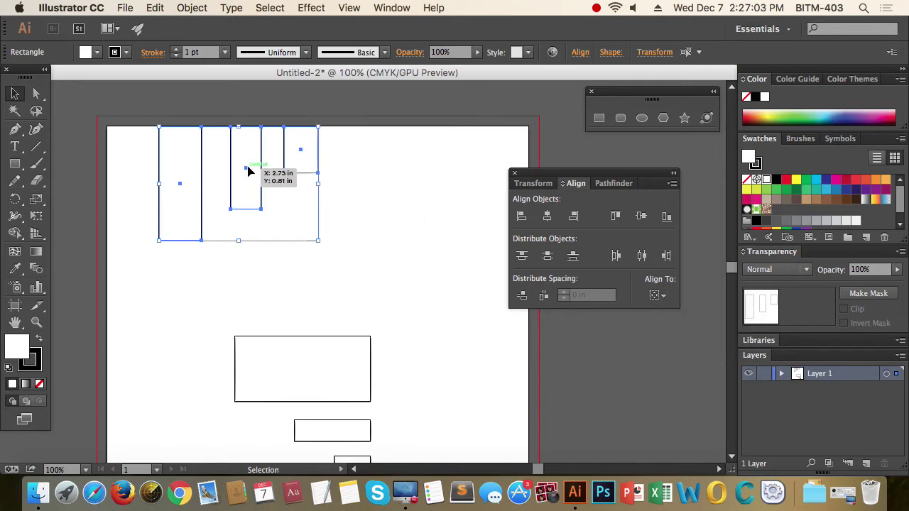
left_click(641, 217)
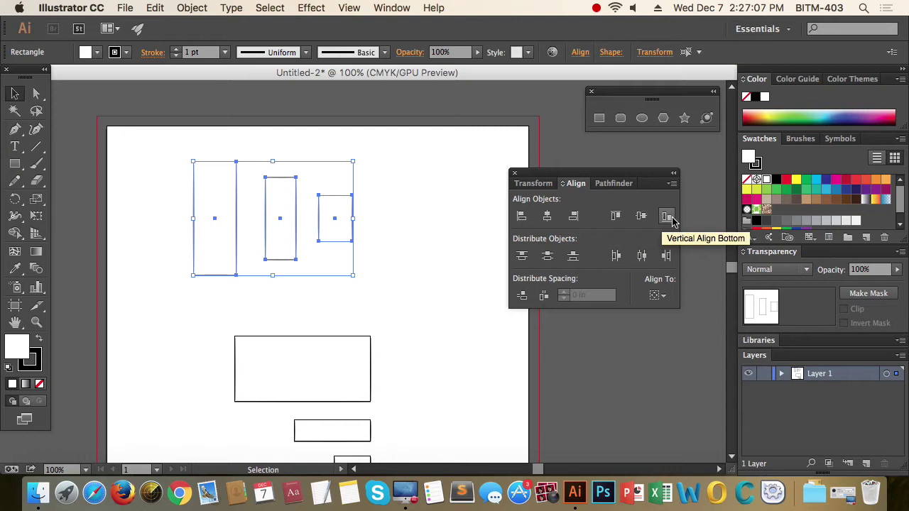
left_click(666, 217)
Select the three bar rectangles and place a duplicate row below them
left_click(447, 260)
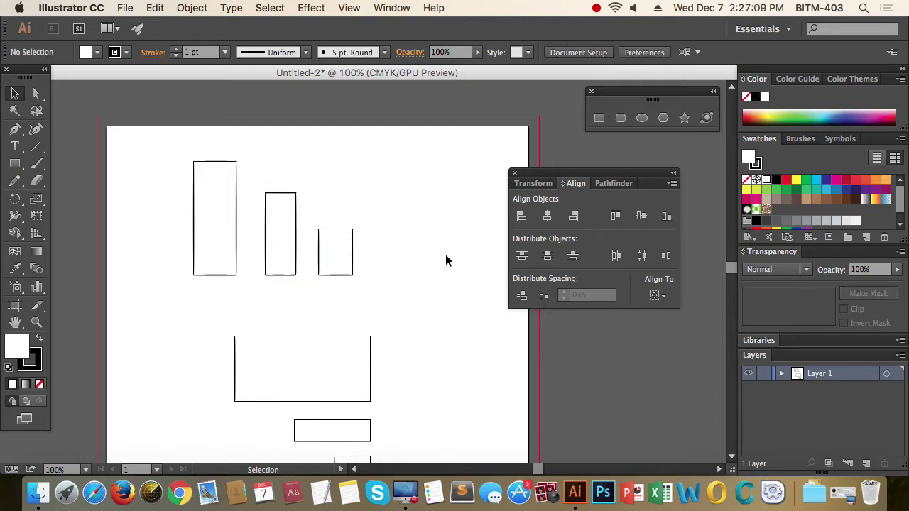
left_click_drag(442, 282, 147, 179)
left_click(427, 223)
scroll(427, 223, "down", 3)
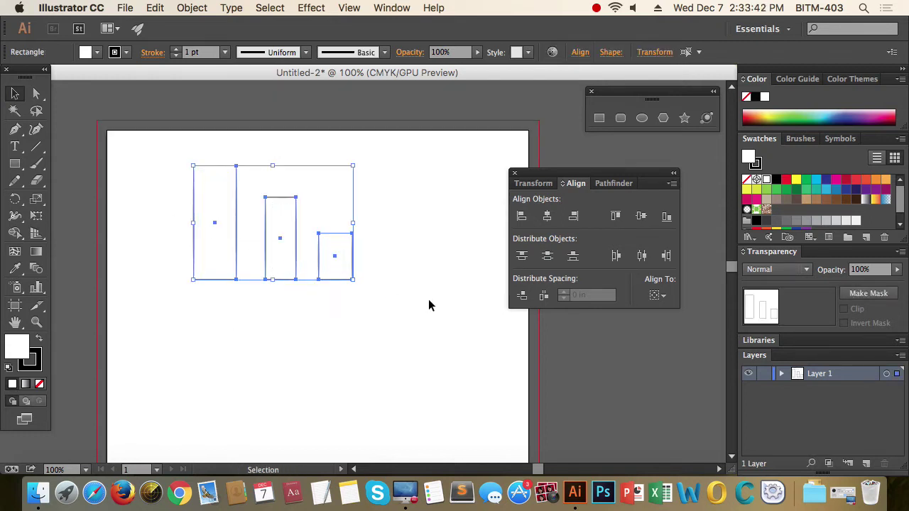
left_click(429, 305)
left_click_drag(407, 304, 152, 203)
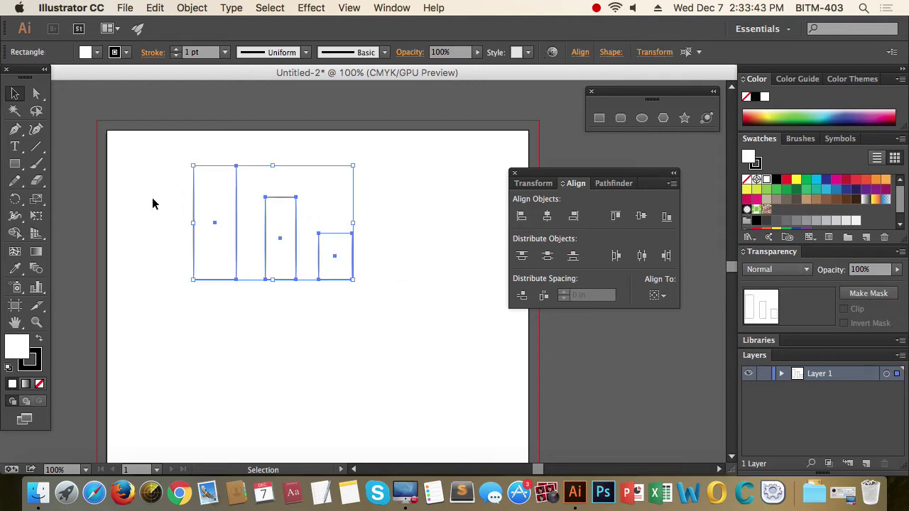
left_click(415, 326)
left_click_drag(420, 324, 147, 219)
left_click_drag(290, 234, 295, 416)
Move the top row's two right rectangles closer to the tall one and bottom-align all three
left_click_drag(399, 292, 131, 217)
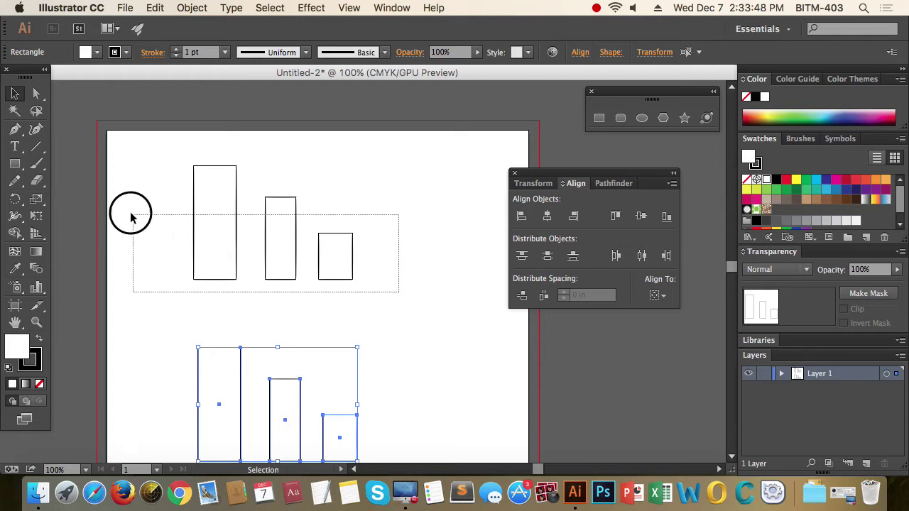
left_click(362, 290)
left_click_drag(349, 265, 338, 270)
mouse_move(366, 308)
left_mouse_down()
mouse_move(270, 257)
mouse_move(283, 267)
left_mouse_up()
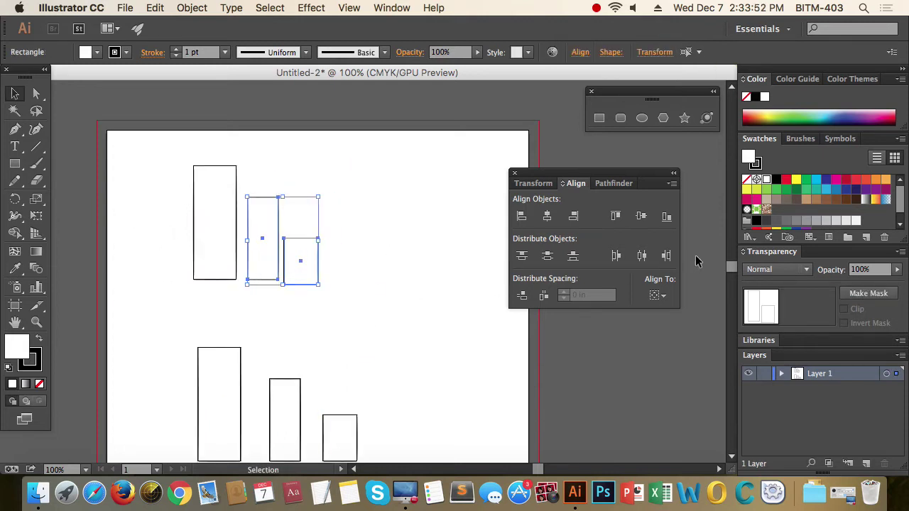
left_click(666, 216)
left_click(375, 318)
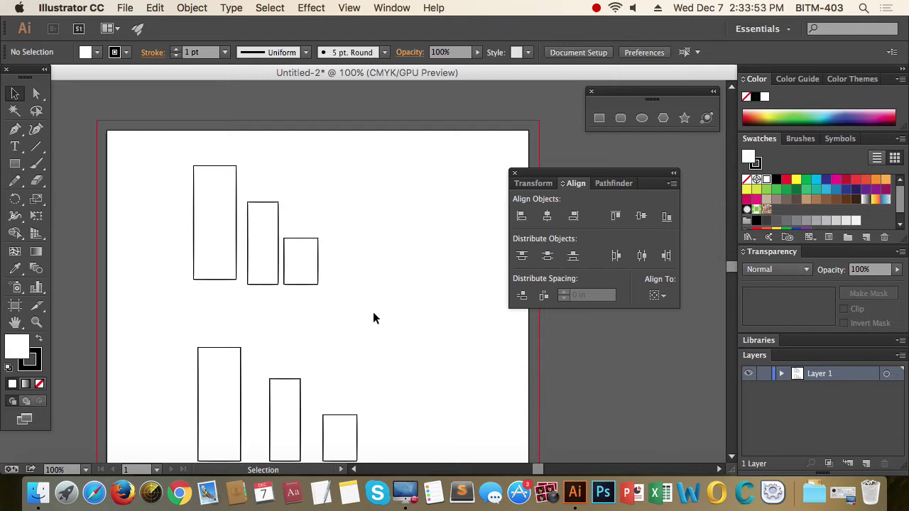
left_click_drag(375, 318, 192, 239)
left_click(667, 215)
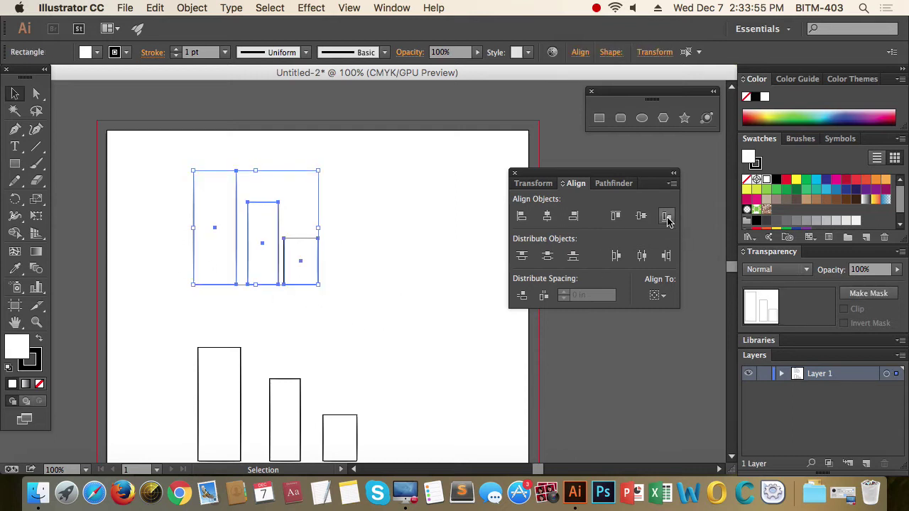
left_click(363, 323)
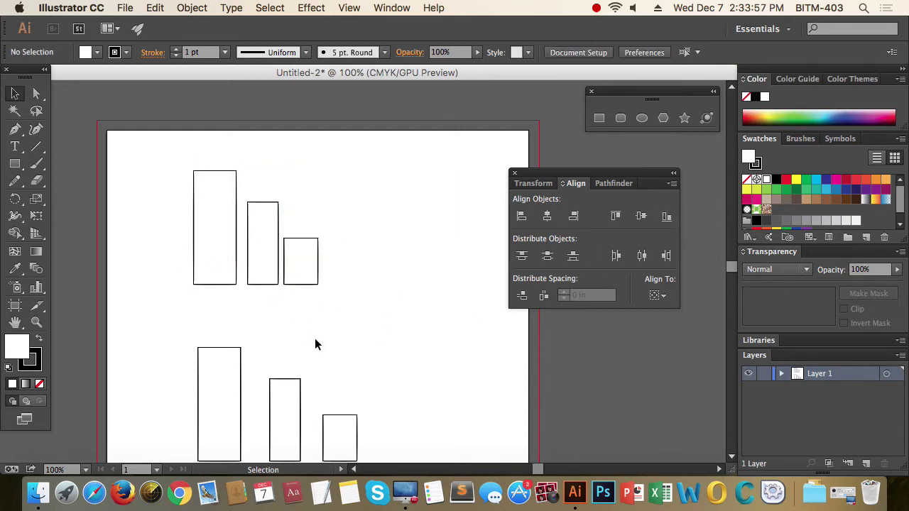
Zoom in on the top row and reselect its three rectangles
left_click_drag(171, 244, 344, 315)
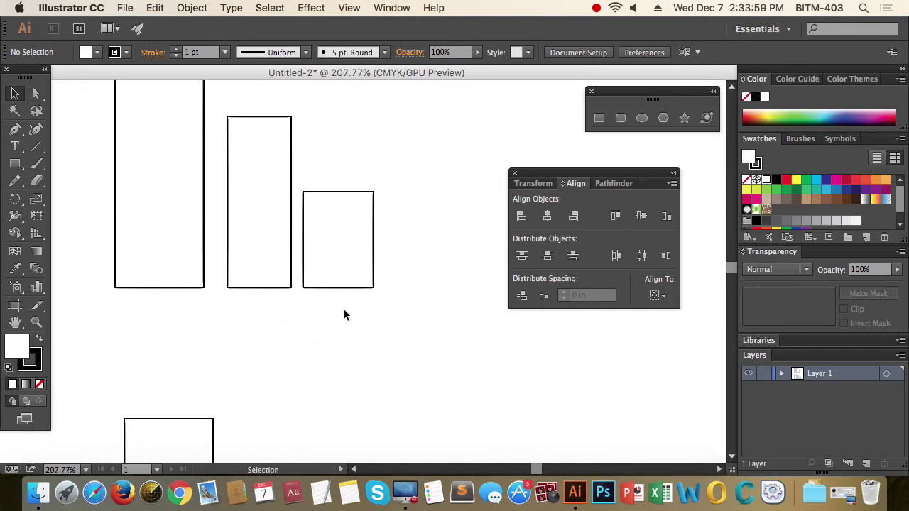
left_click_drag(411, 317, 125, 237)
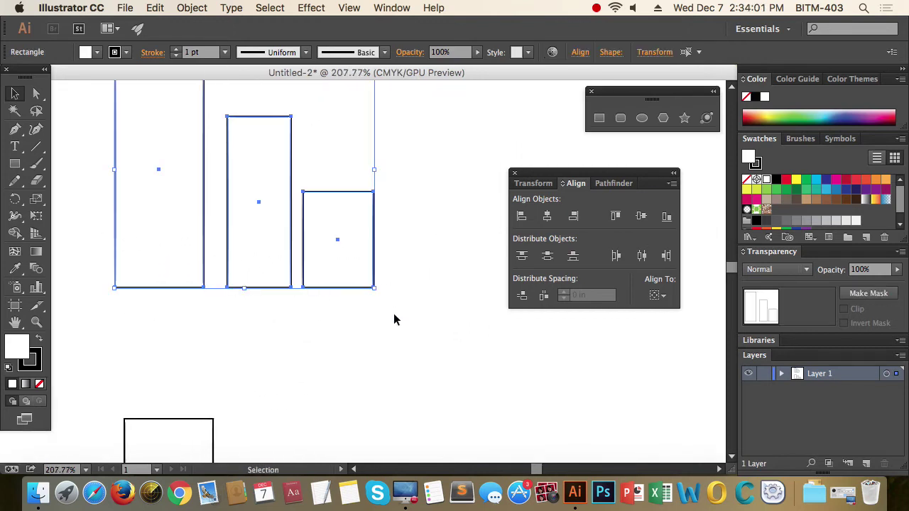
scroll(402, 317, "up", 1)
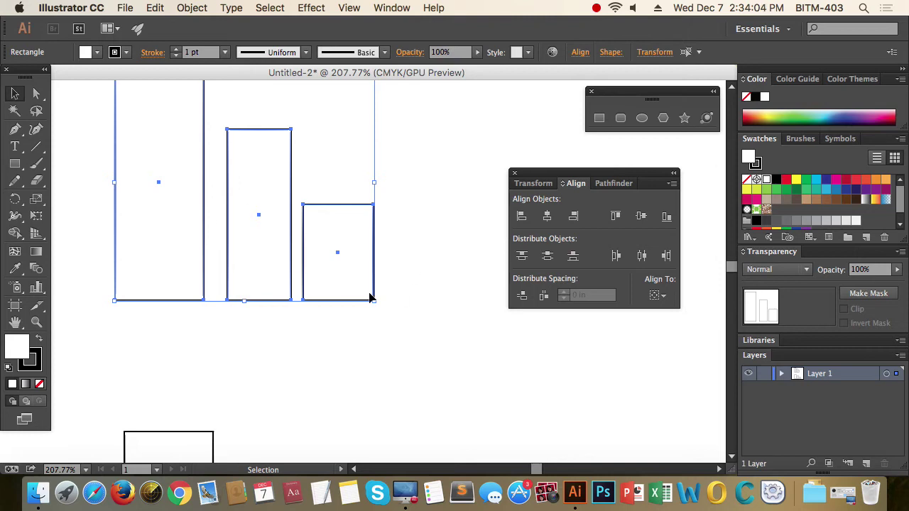
scroll(370, 298, "up", 4)
left_click(442, 336)
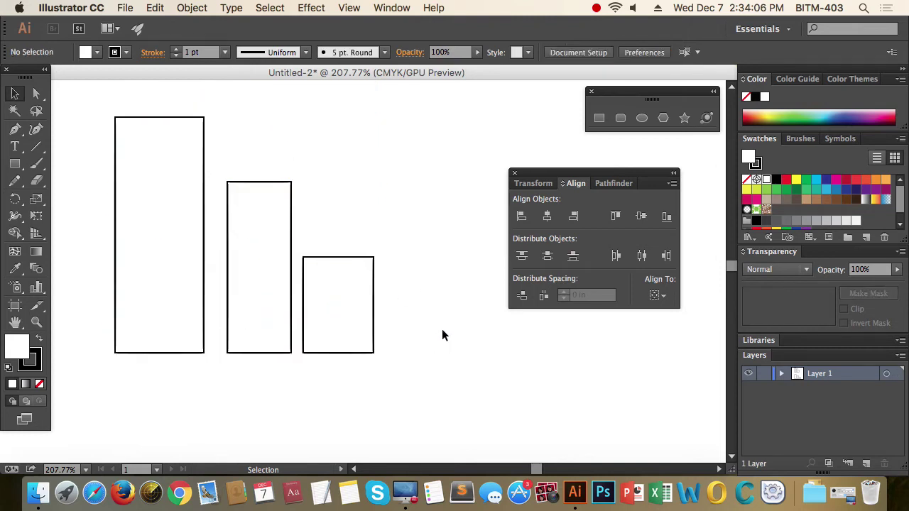
left_click_drag(410, 379, 62, 284)
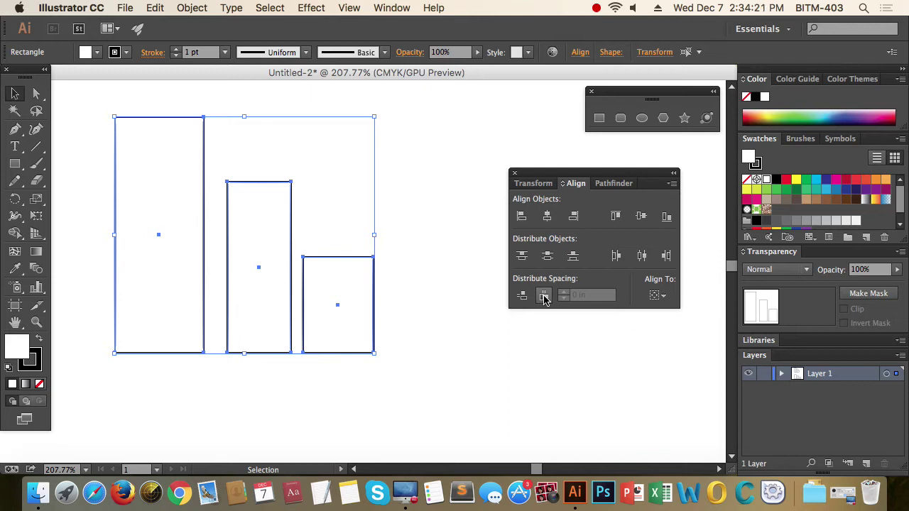
Distribute the three rectangles with equal horizontal gaps, then deselect them
left_click(544, 296)
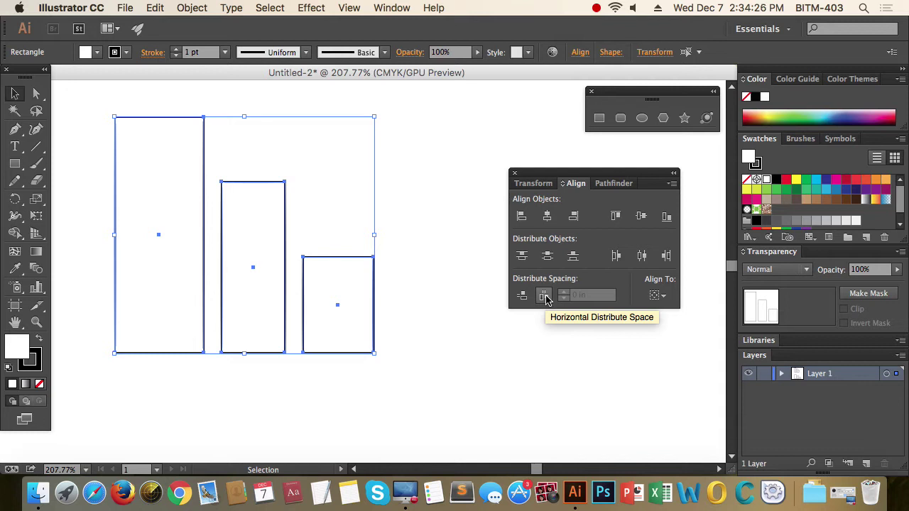
left_click(351, 393)
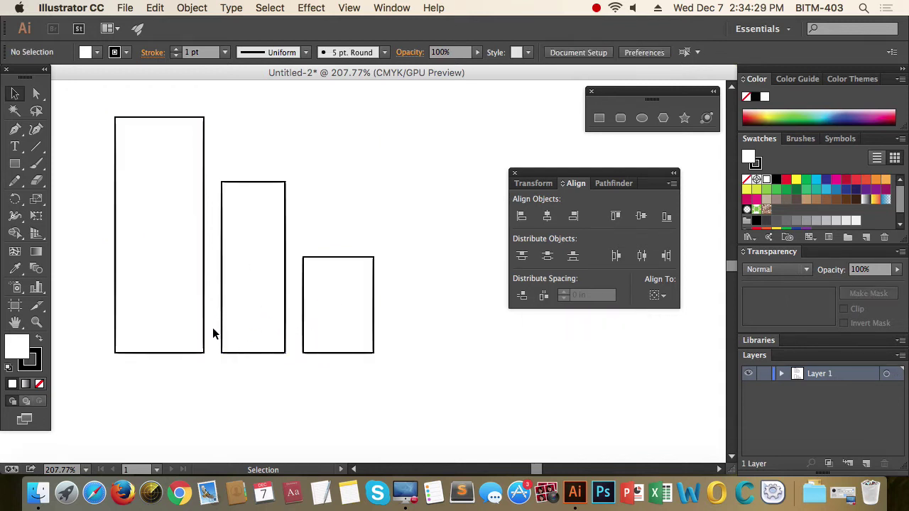
Draw additional rectangles of varied sizes extending the top row to the right
left_click_drag(315, 315, 266, 374)
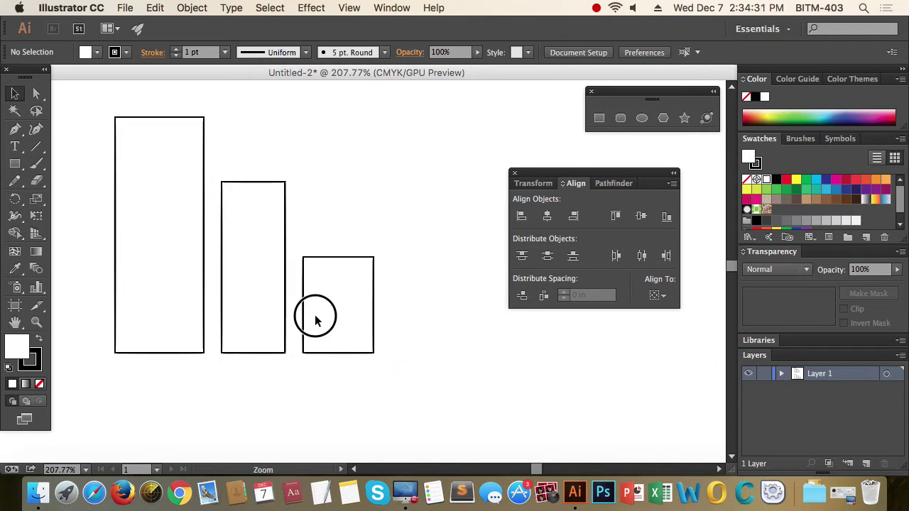
key("super+1")
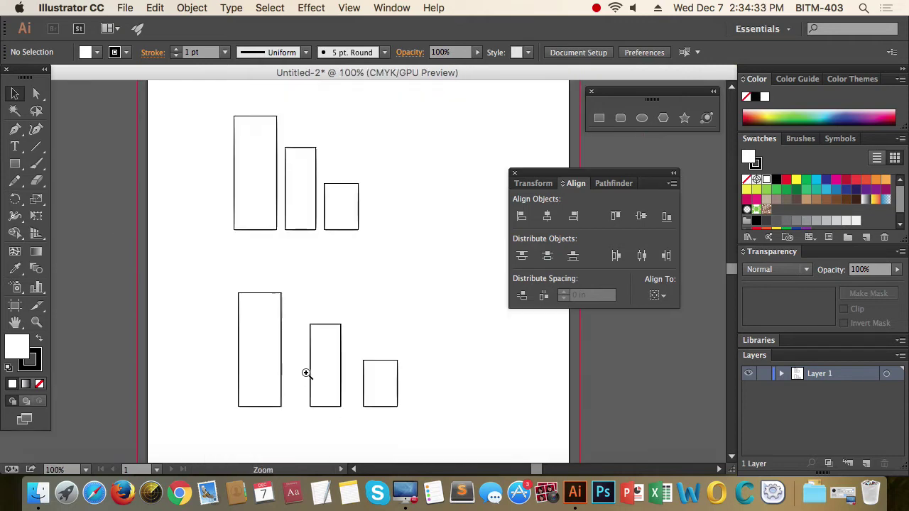
left_click_drag(363, 366, 315, 416)
left_click(16, 165)
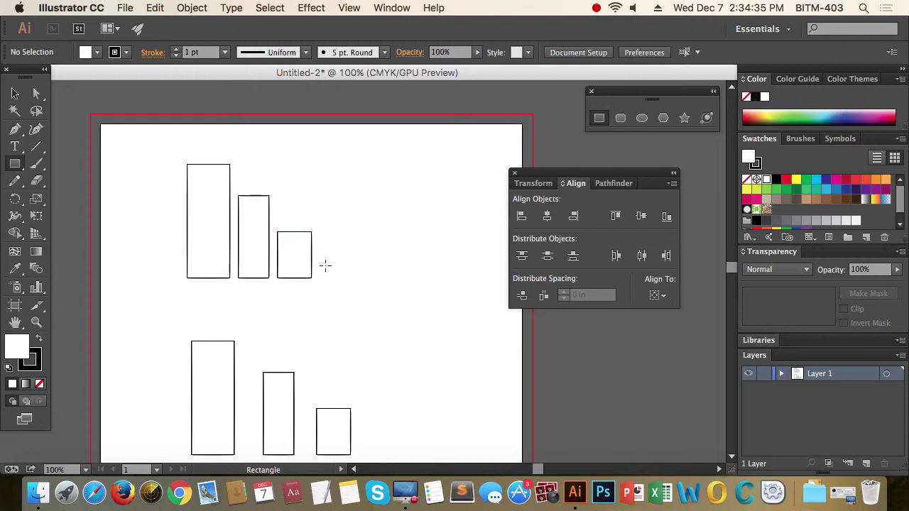
mouse_move(323, 250)
left_mouse_down()
mouse_move(339, 278)
mouse_move(426, 273)
left_mouse_up()
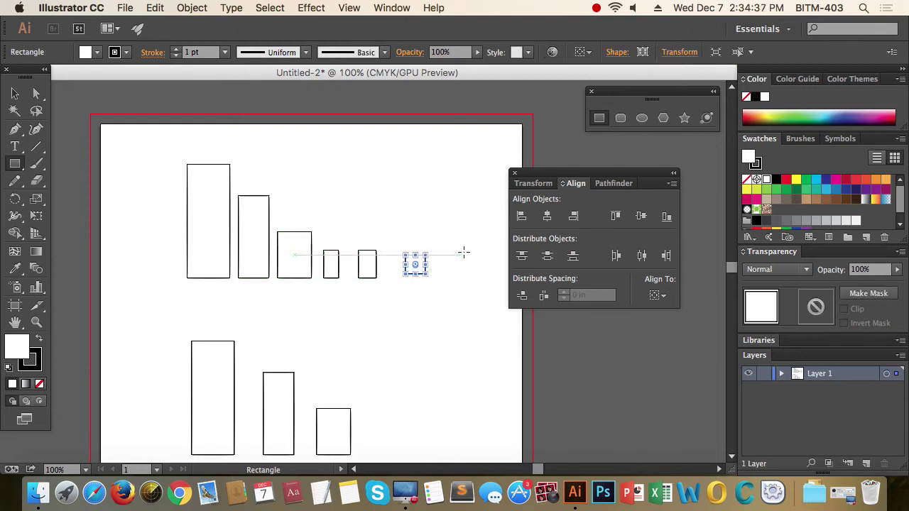
left_click_drag(472, 246, 494, 278)
mouse_move(430, 187)
left_mouse_down()
mouse_move(460, 284)
mouse_move(437, 278)
left_mouse_up()
Marquee-select the whole top row and distribute it with equal horizontal spacing
left_click(16, 95)
left_click(132, 201)
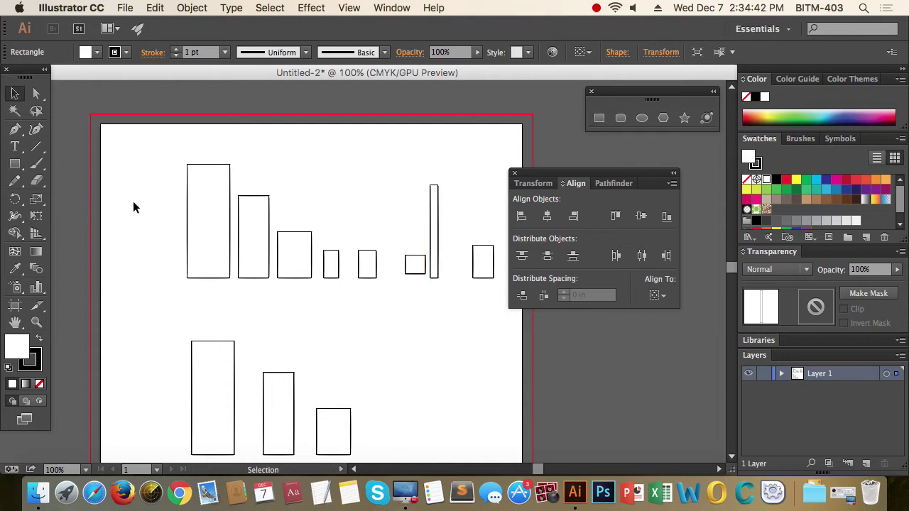
scroll(138, 213, "right", 3)
left_click_drag(116, 200, 466, 312)
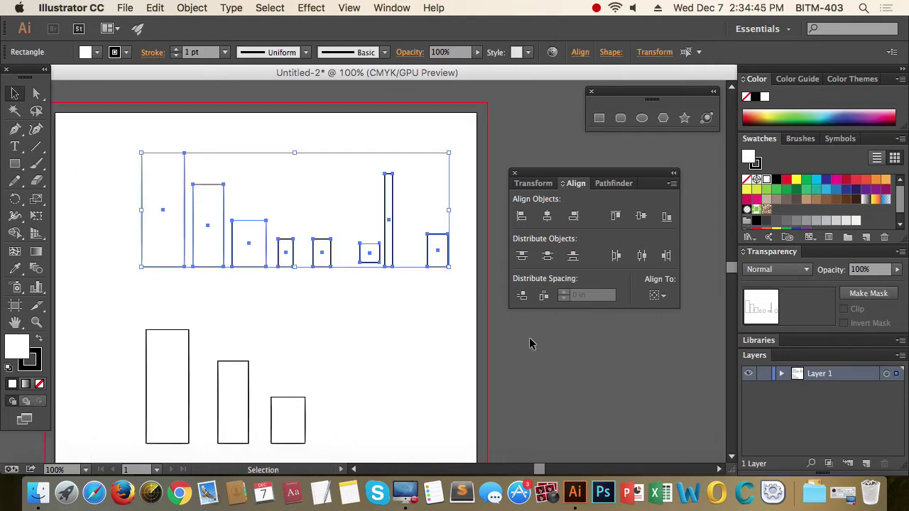
left_click(544, 296)
left_click(375, 327)
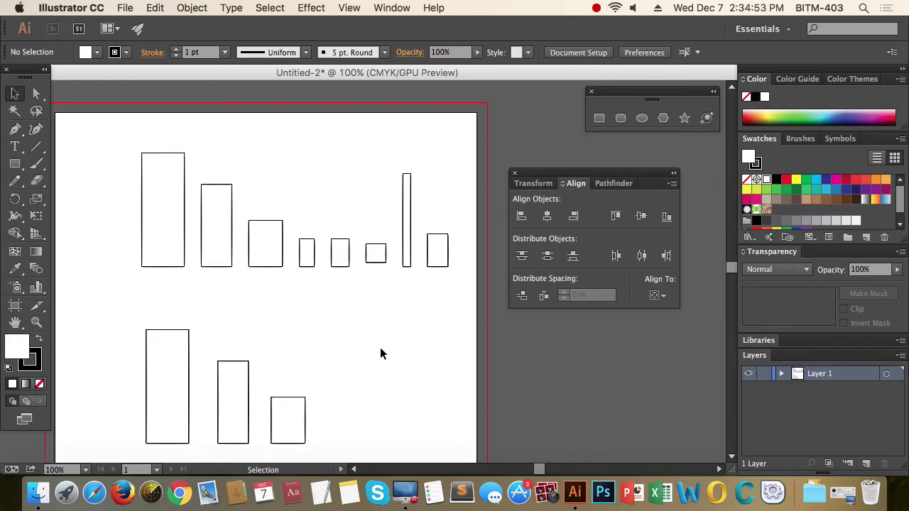
mouse_move(380, 347)
left_mouse_down()
mouse_move(406, 238)
mouse_move(170, 260)
left_mouse_up()
Delete the lower rectangles, then duplicate the top row and rotate the copy 90° into a vertical stack
key("Delete")
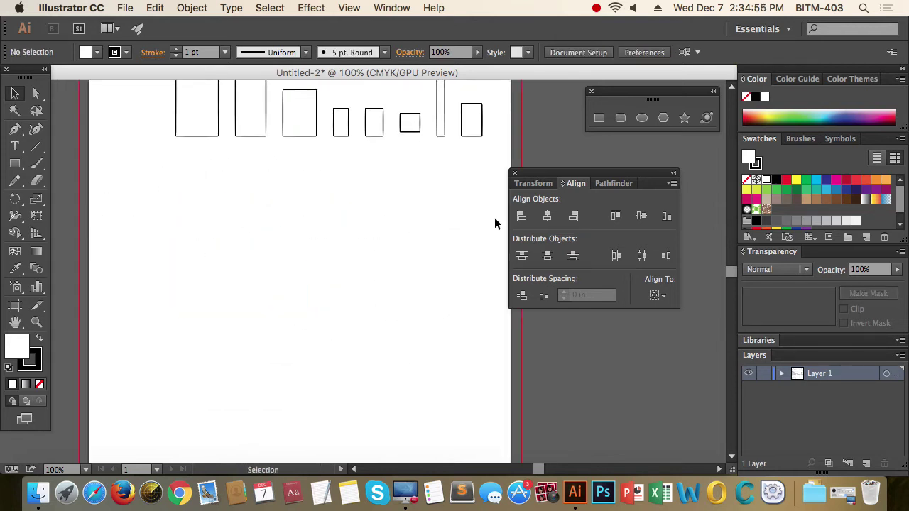
left_click_drag(497, 183, 213, 122)
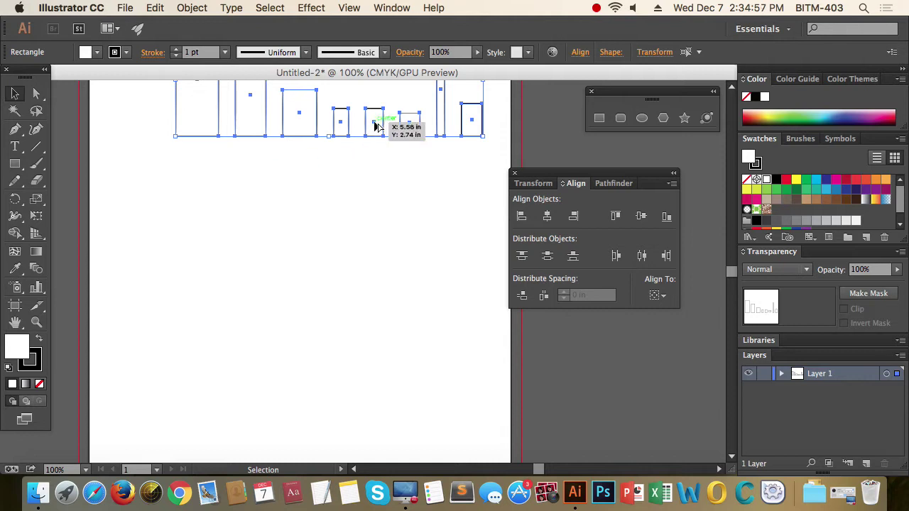
left_click_drag(374, 121, 341, 326)
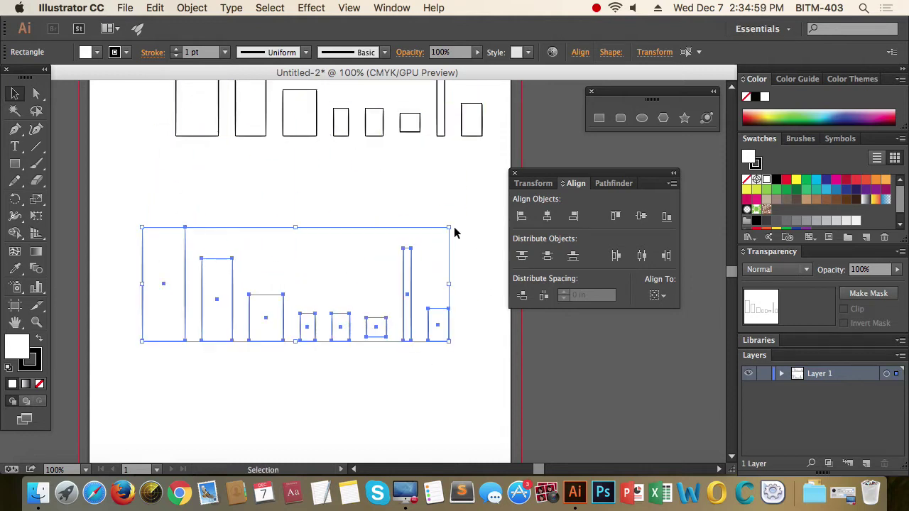
left_click_drag(456, 223, 361, 390)
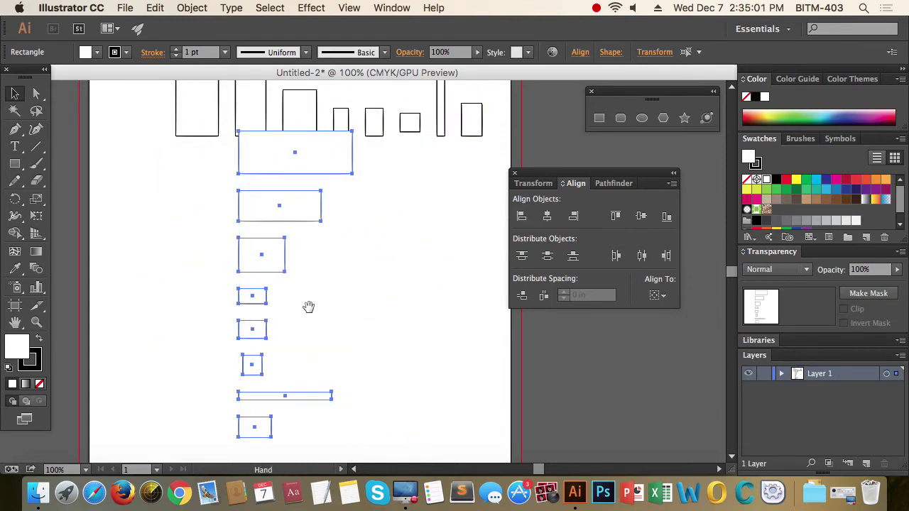
Reposition the vertical stack and nudge its thin and small rectangles upward
left_click(289, 276, "alt")
left_click_drag(357, 230, 338, 265)
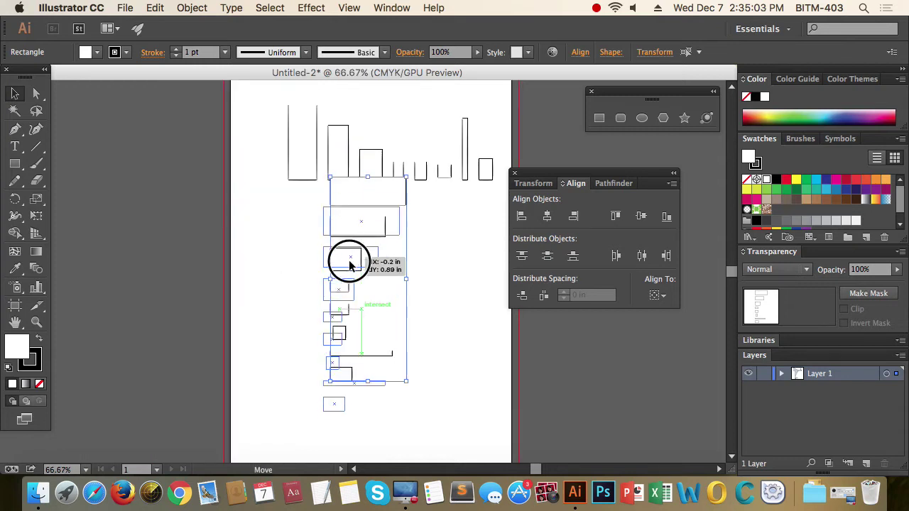
left_click(415, 348)
left_click_drag(357, 394, 358, 380)
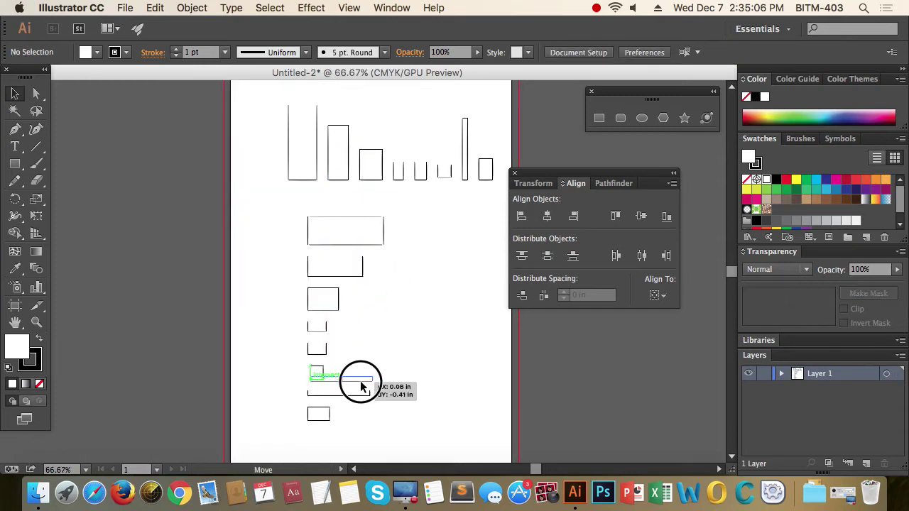
left_click(319, 415)
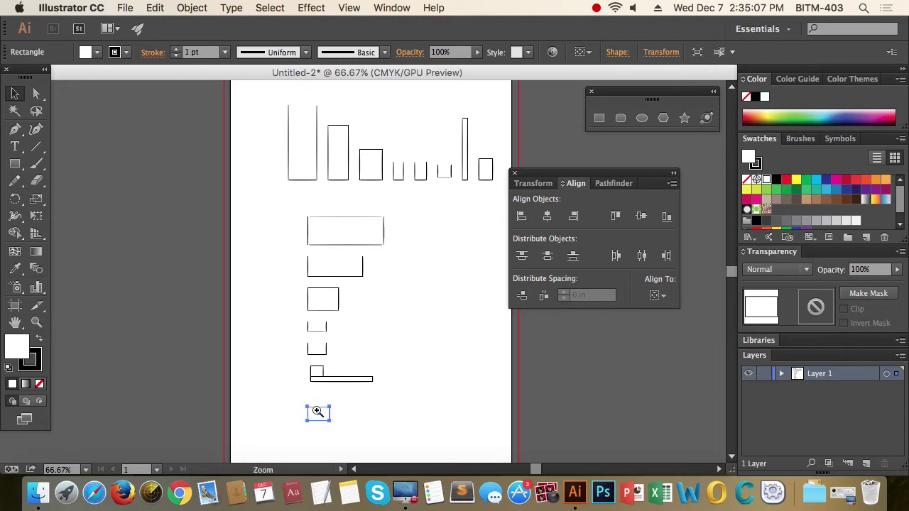
left_click(326, 418)
left_click_drag(314, 413, 315, 386)
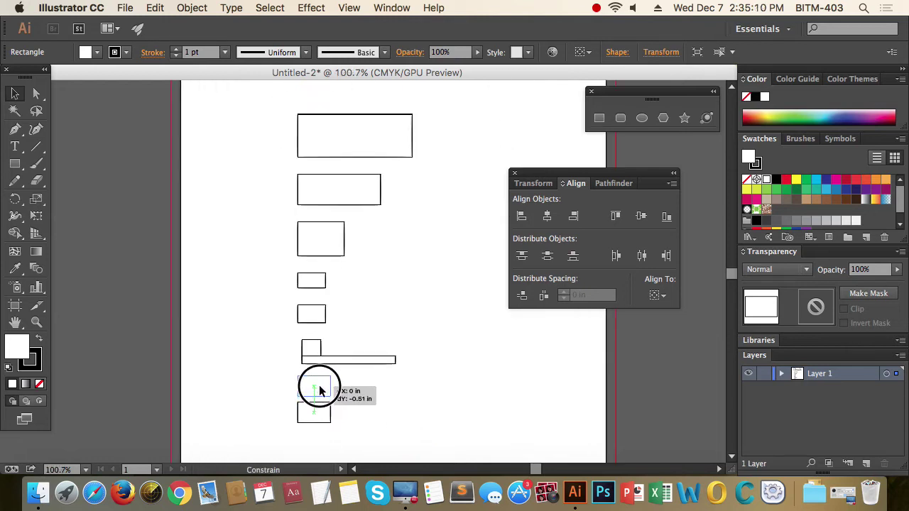
Select the whole stack, distribute it with equal vertical spacing, and align it left
left_click_drag(429, 412, 283, 142)
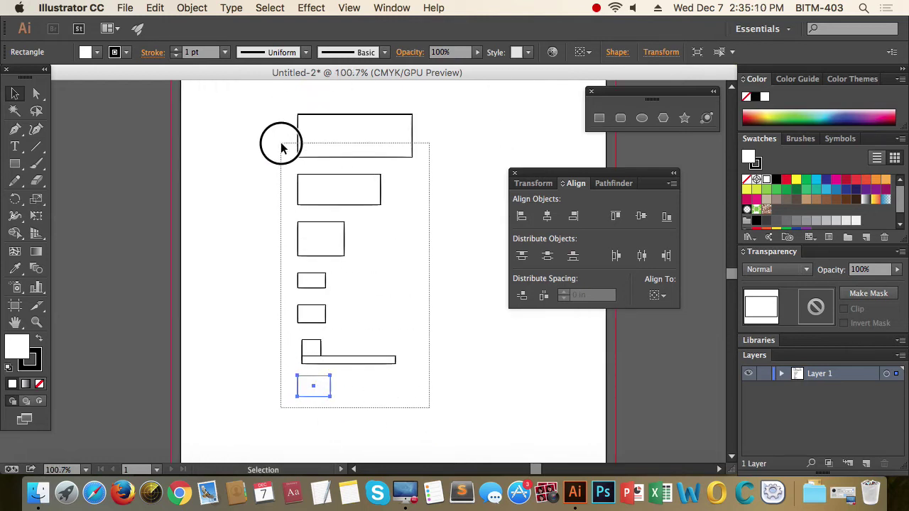
left_click(522, 297)
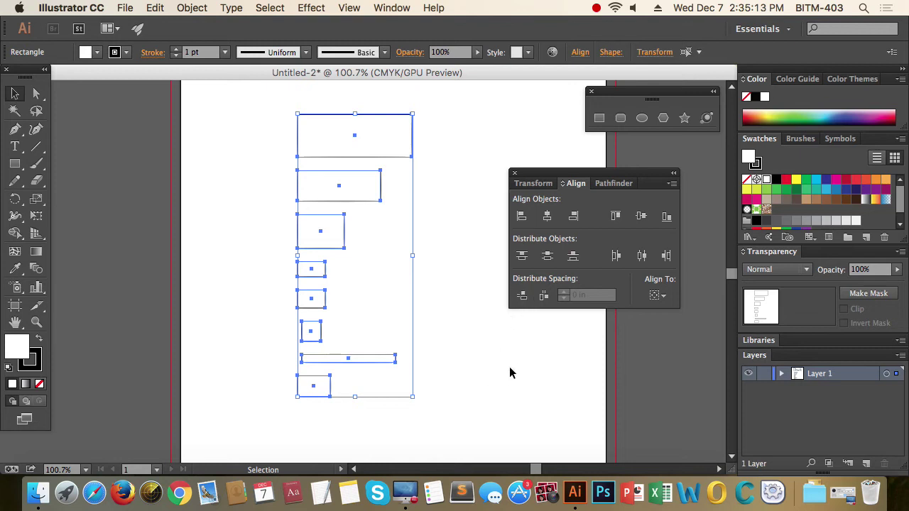
left_click(521, 220)
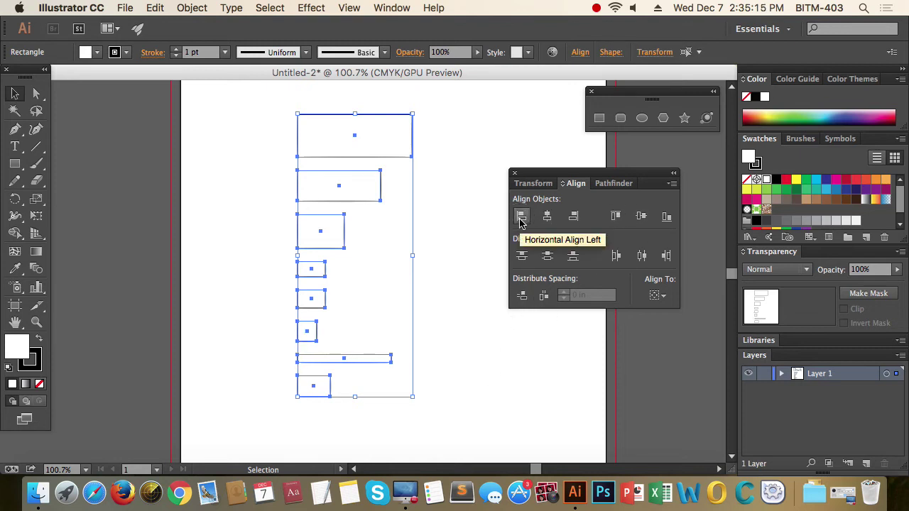
Select the wide rectangle and review the Align To options without changing them
key("super+shift+a")
key("super+minus")
key("super+minus")
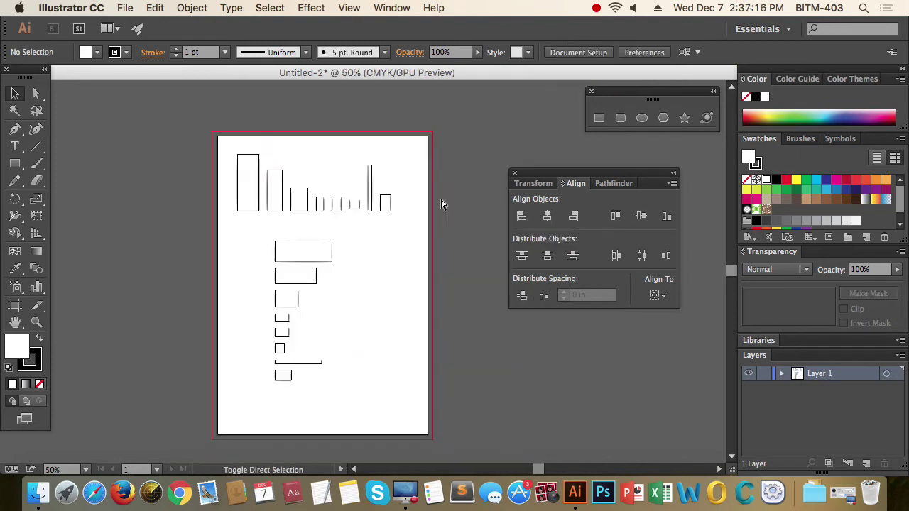
left_click(279, 240)
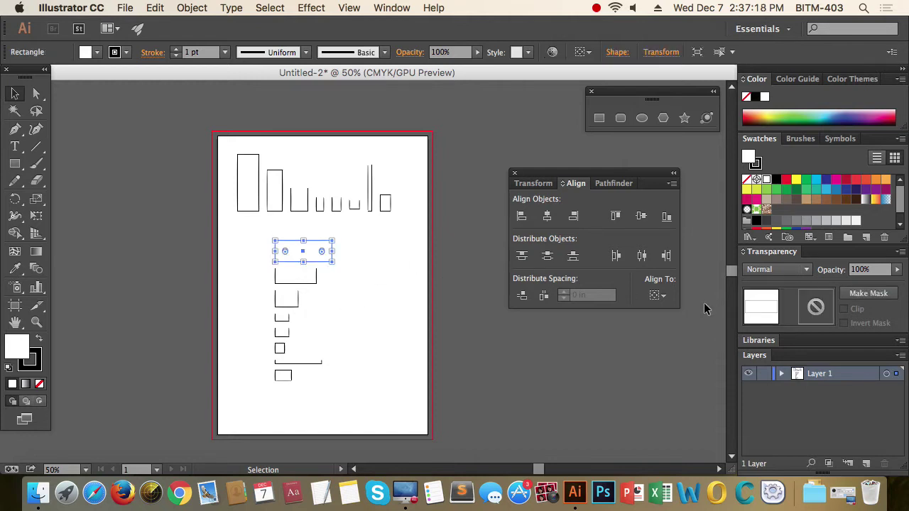
left_click(658, 294)
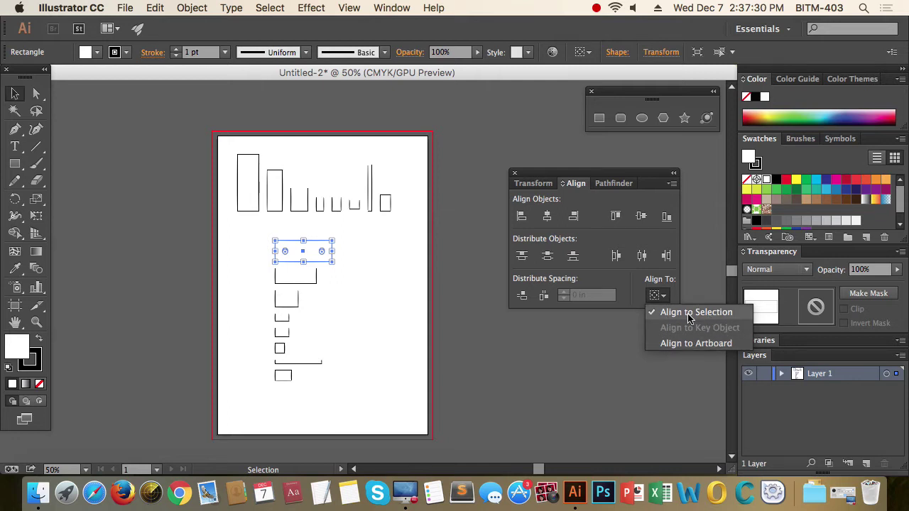
left_click(334, 315)
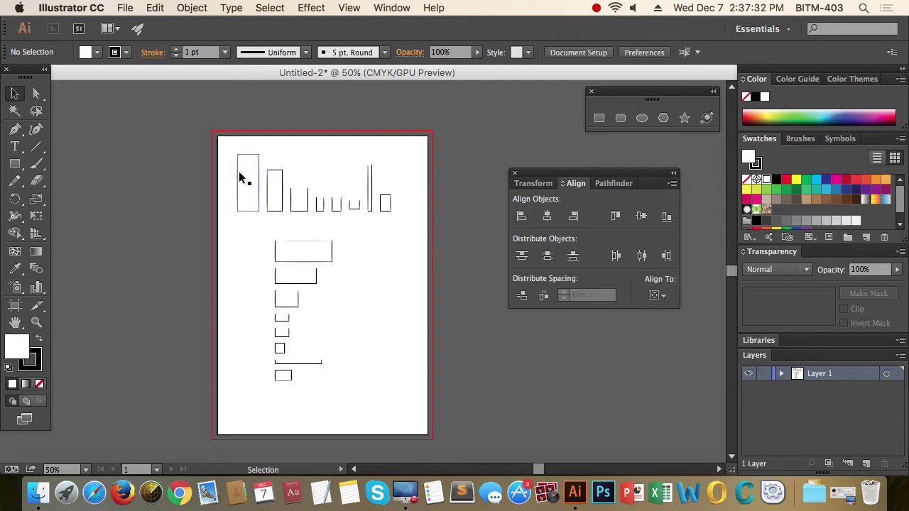
left_click_drag(216, 143, 409, 221)
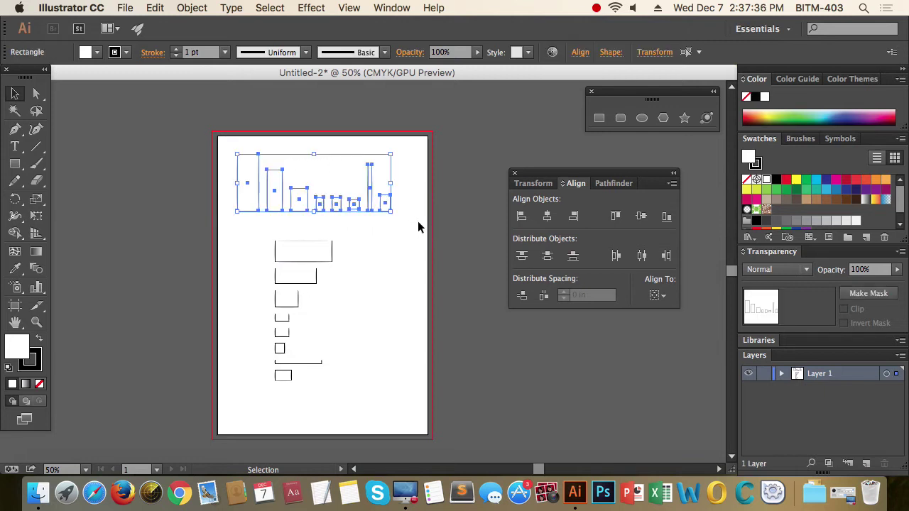
left_click(421, 260)
Set Align To Artboard and center the wide rectangle horizontally on the artboard
left_click(301, 254)
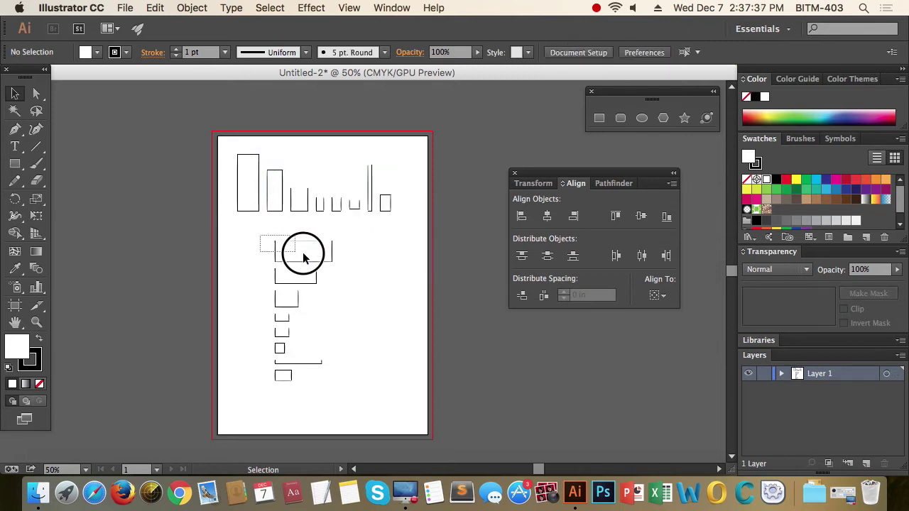
left_click(655, 295)
left_click(694, 344)
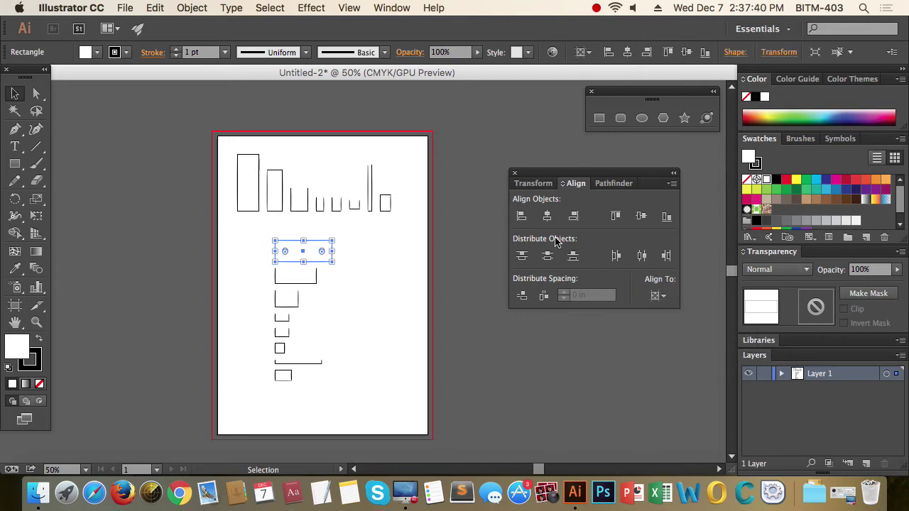
left_click(521, 216)
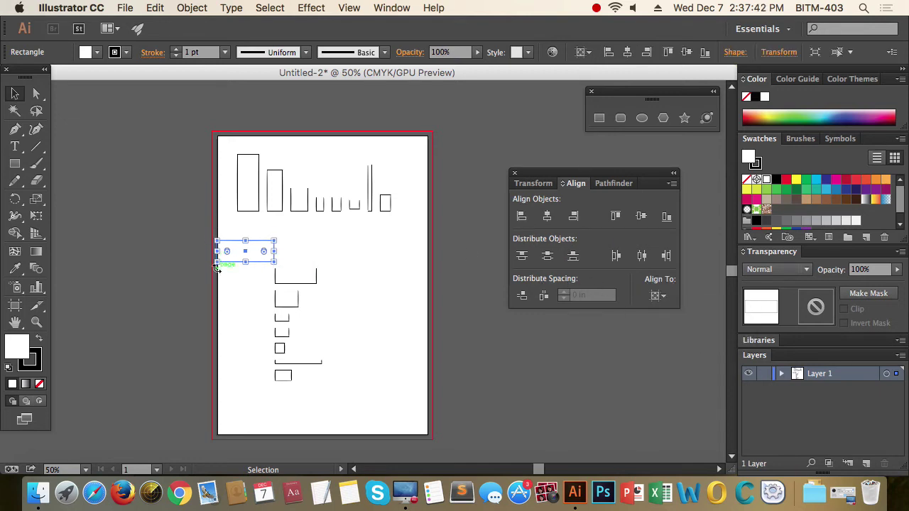
left_click(573, 215)
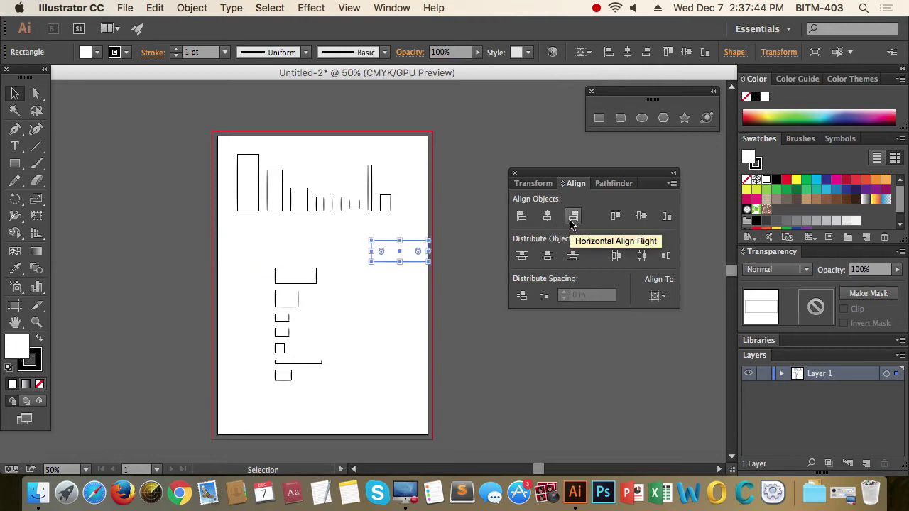
left_click(547, 216)
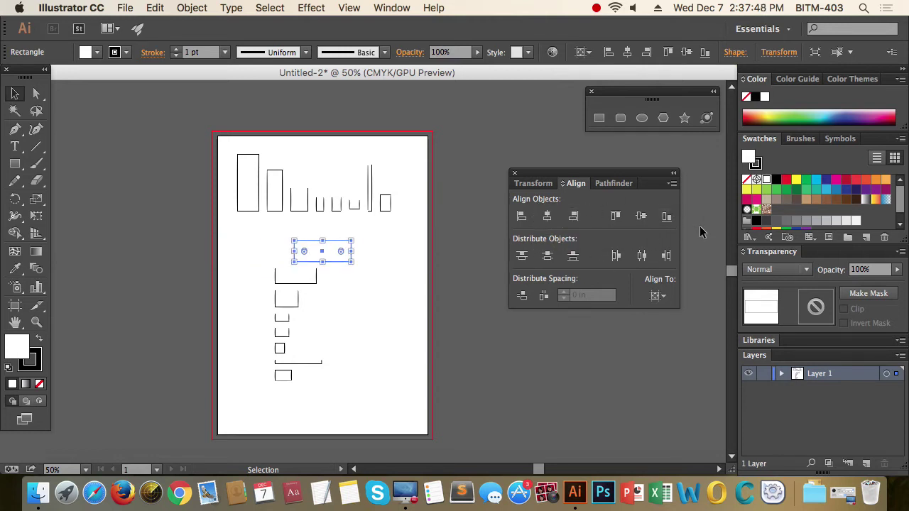
left_click(658, 296)
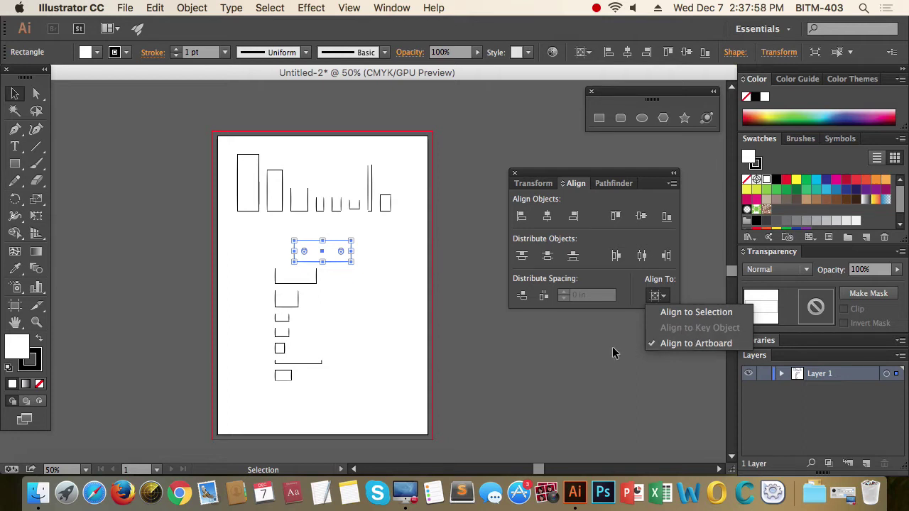
left_click(386, 329)
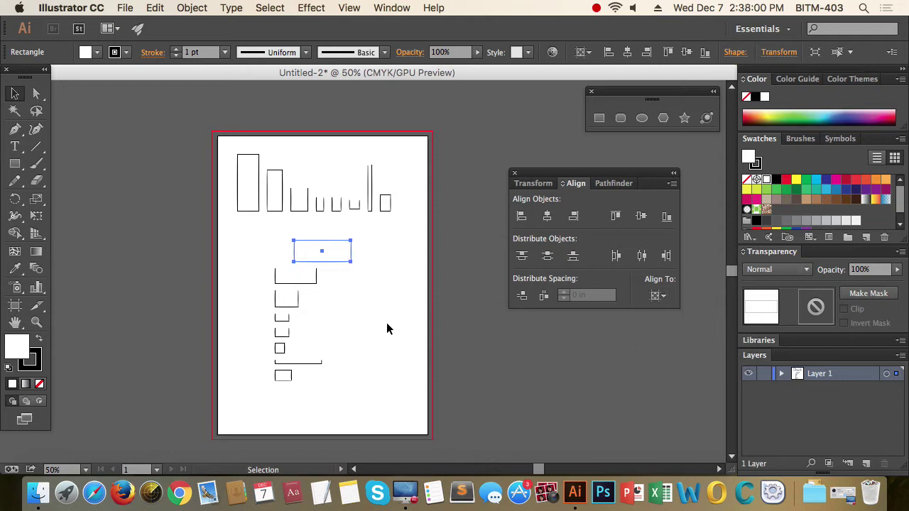
left_click(386, 323)
Zoom in, delete the five lower rectangles, and move the top rectangle left
key("z")
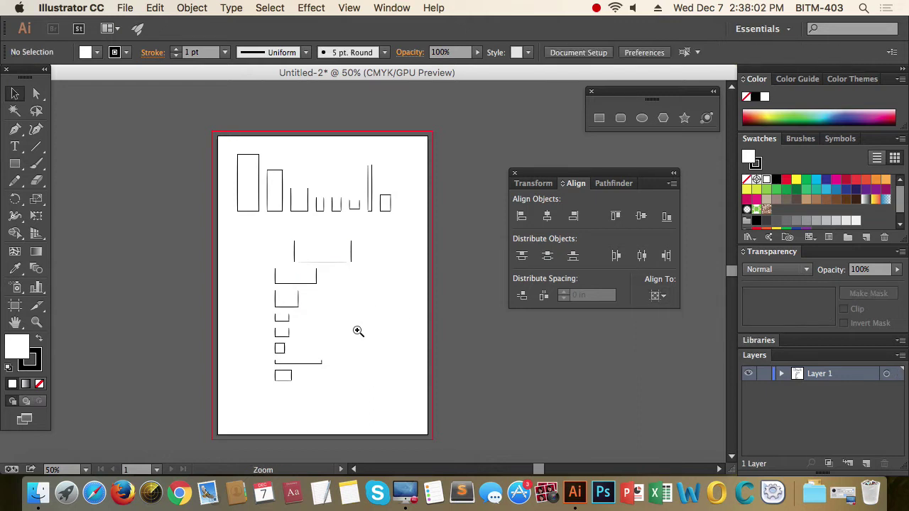
mouse_move(273, 308)
left_mouse_down()
mouse_move(340, 359)
mouse_move(438, 386)
left_mouse_up()
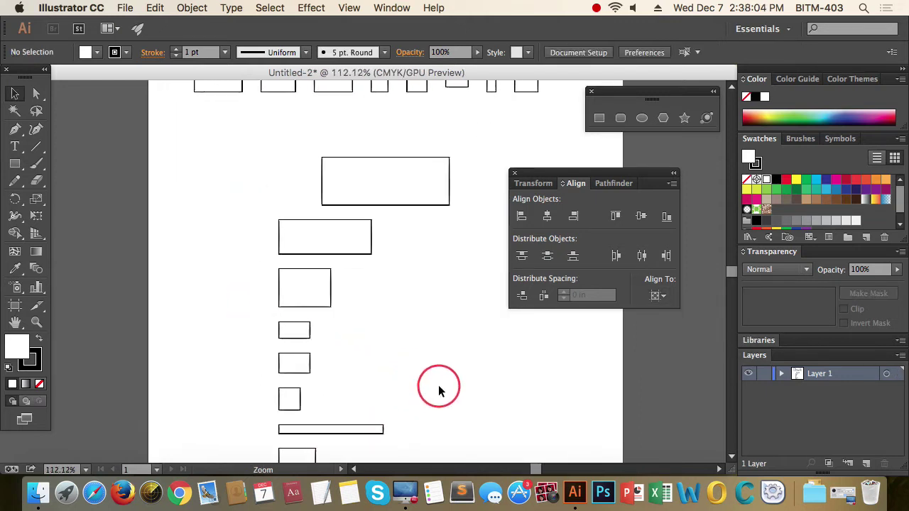
left_click_drag(375, 319, 365, 264)
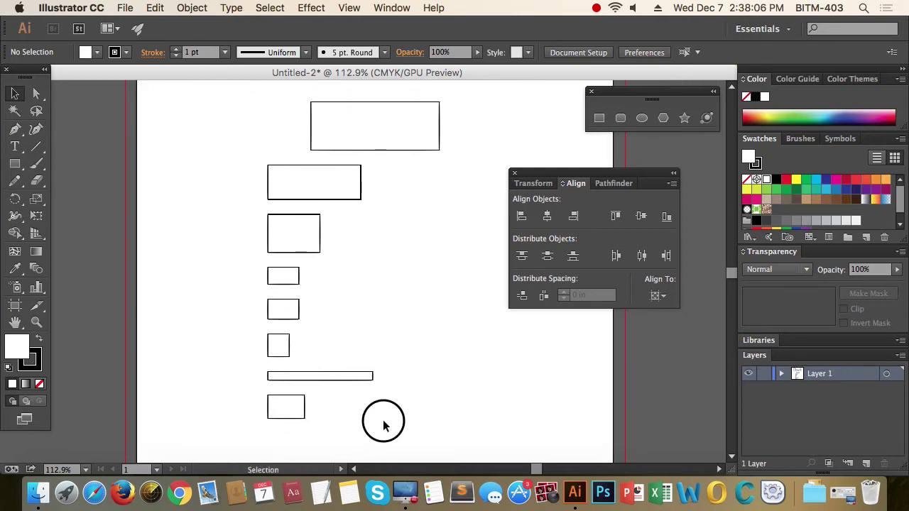
left_click_drag(383, 425, 239, 307)
key("Delete")
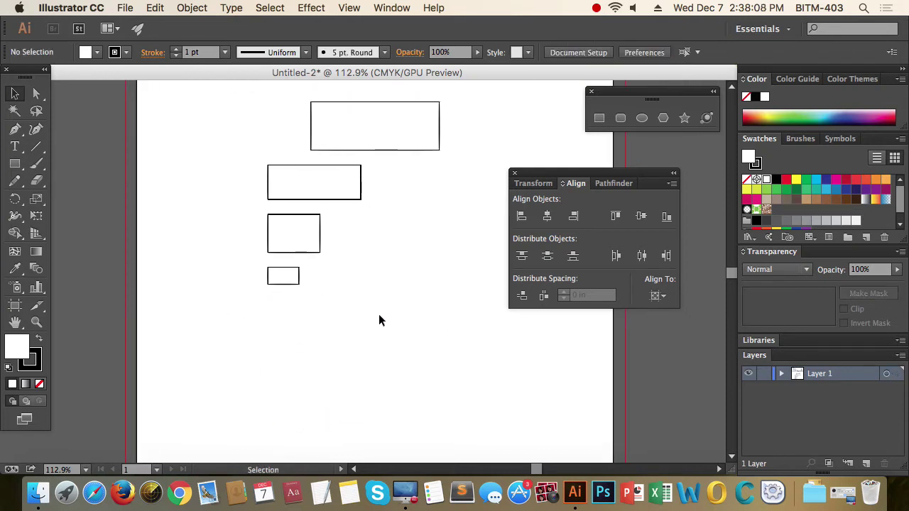
left_click_drag(440, 134, 394, 142)
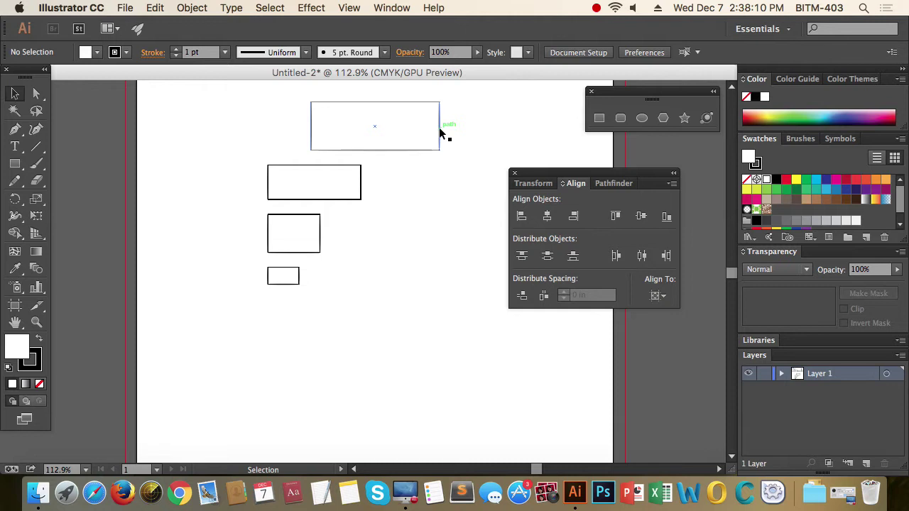
Select the four remaining rectangles, then the small bottom one, checking the Align To options
left_click_drag(380, 339, 244, 134)
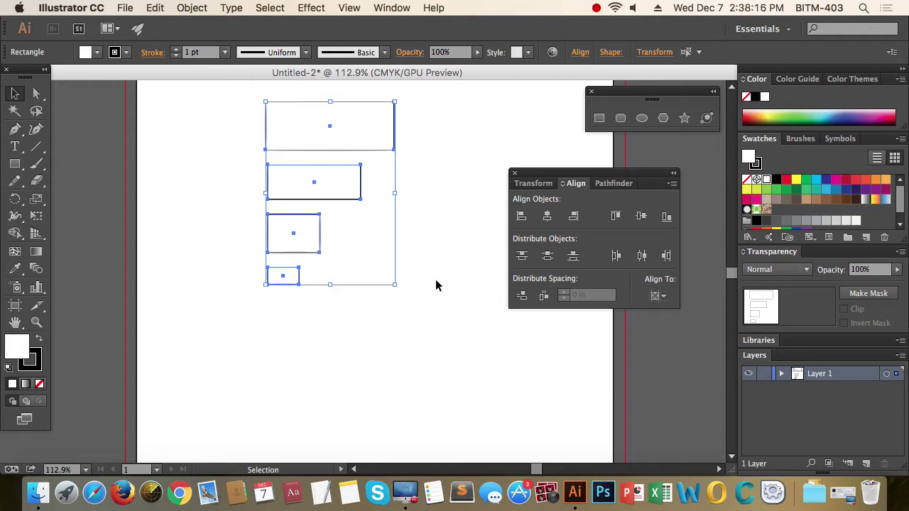
left_click_drag(443, 220, 438, 270)
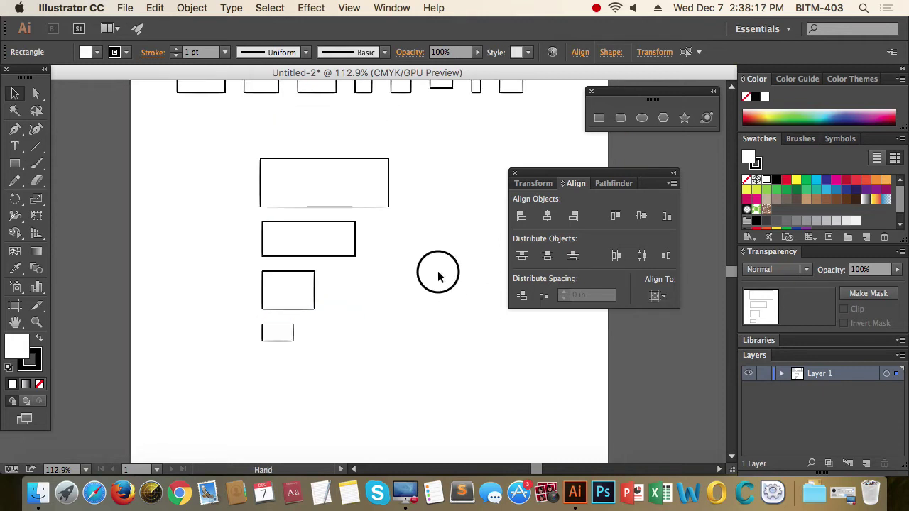
left_click(658, 296)
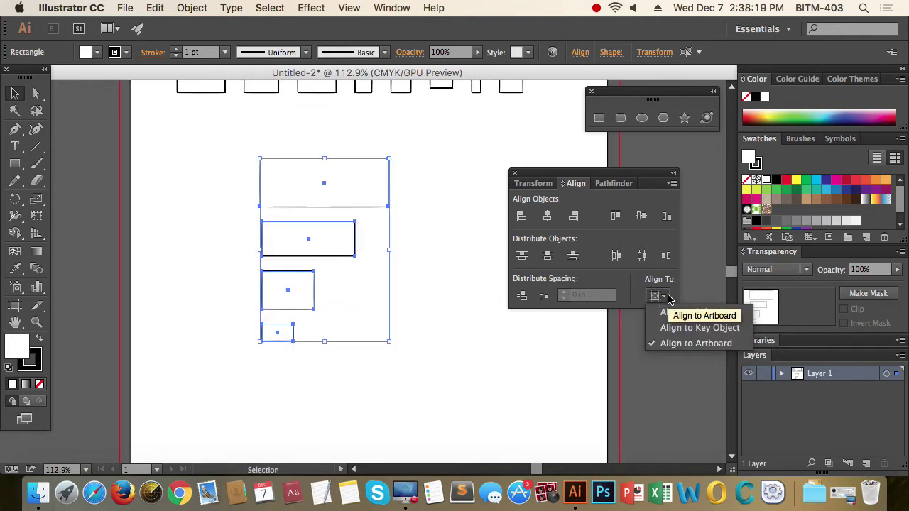
left_click(706, 329)
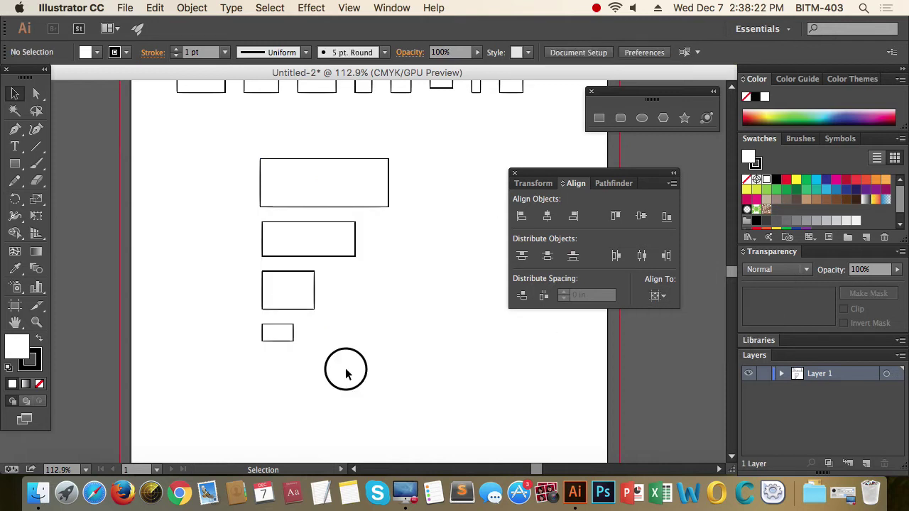
left_click_drag(345, 369, 233, 328)
left_click(658, 296)
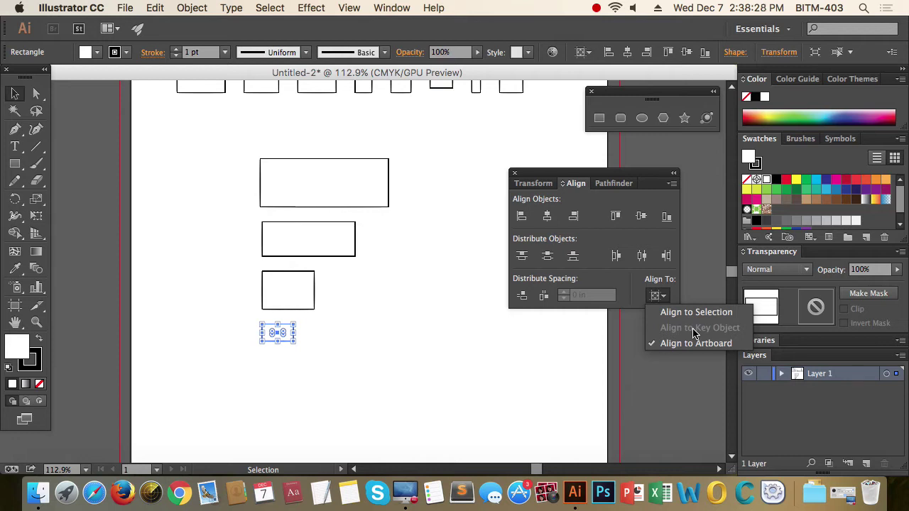
left_click(400, 366)
Reselect all four rectangles and set Align To Key Object, with the small rectangle as key
left_click_drag(382, 368, 226, 177)
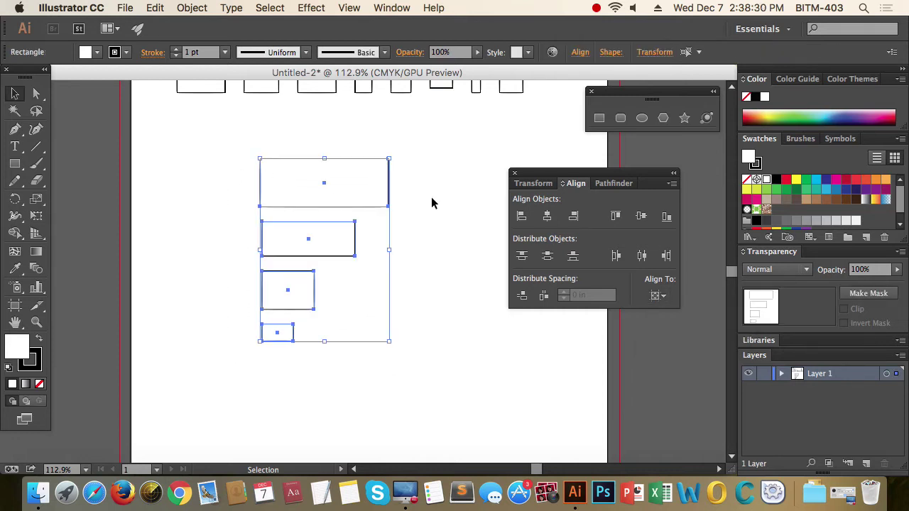
left_click(657, 296)
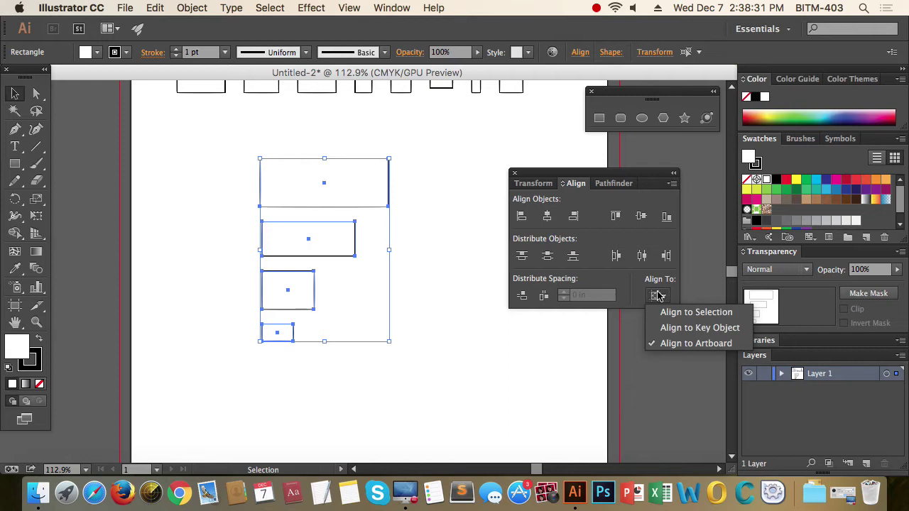
left_click(706, 329)
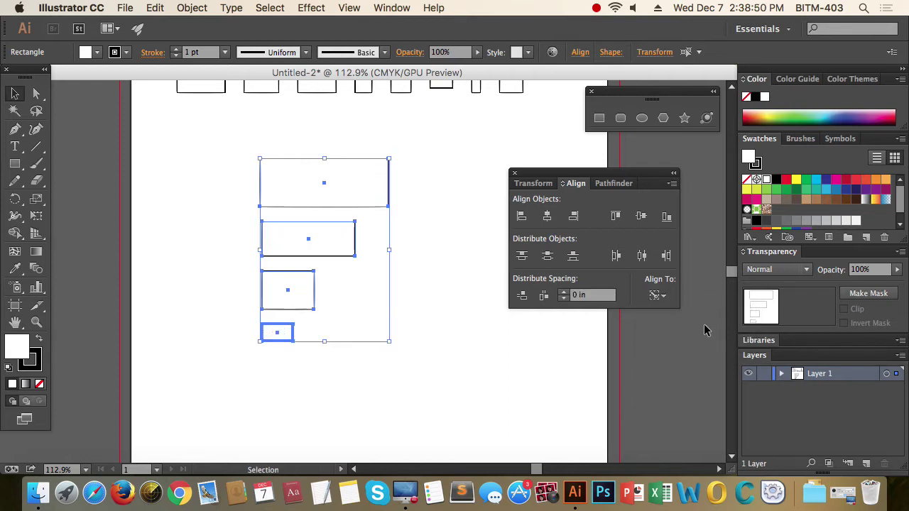
left_click(656, 296)
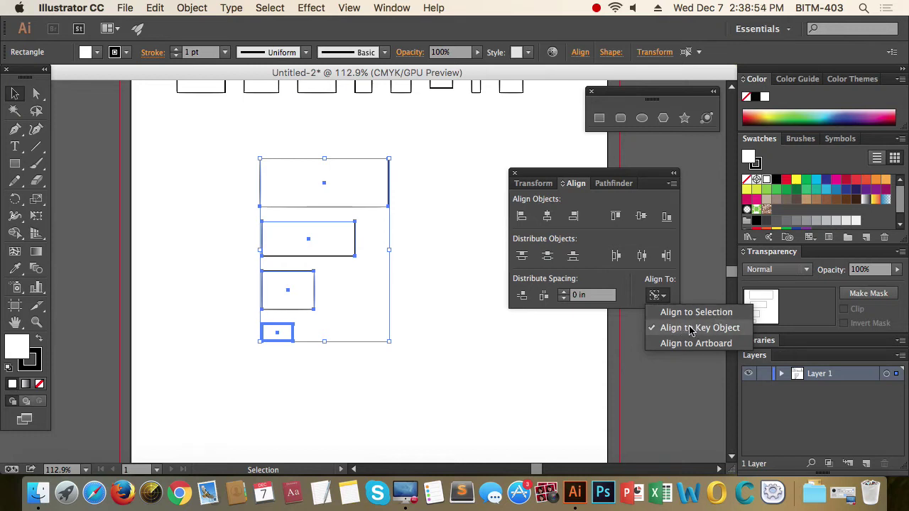
left_click(639, 178)
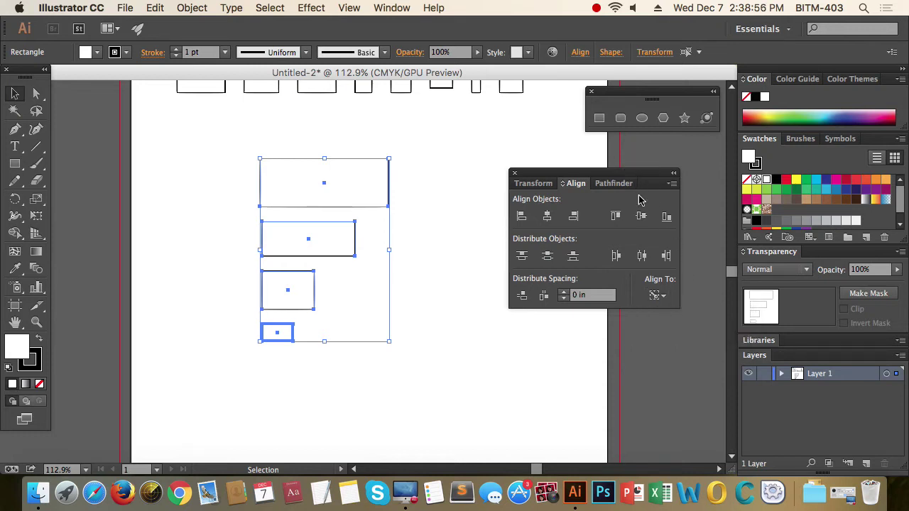
Distribute the four rectangles vertically with a 0.5 in spacing value
key("Return")
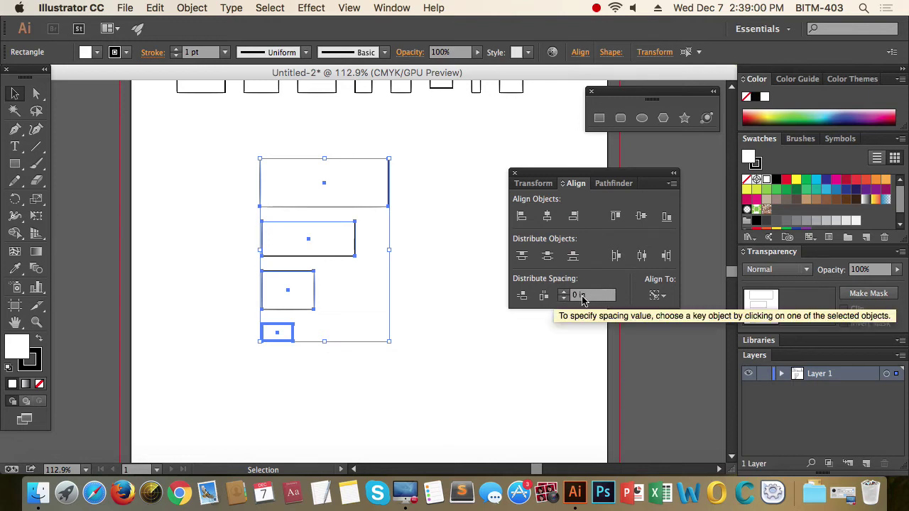
left_click(577, 295)
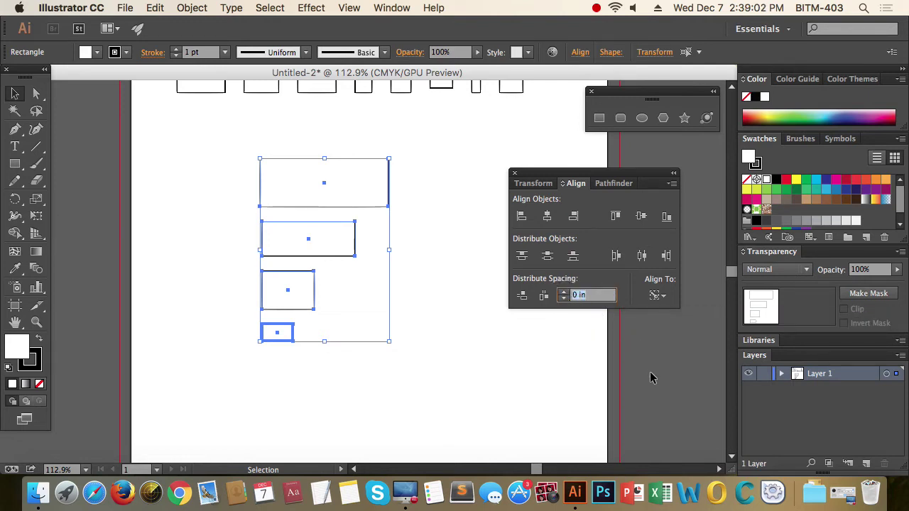
type(".5")
left_click(523, 298)
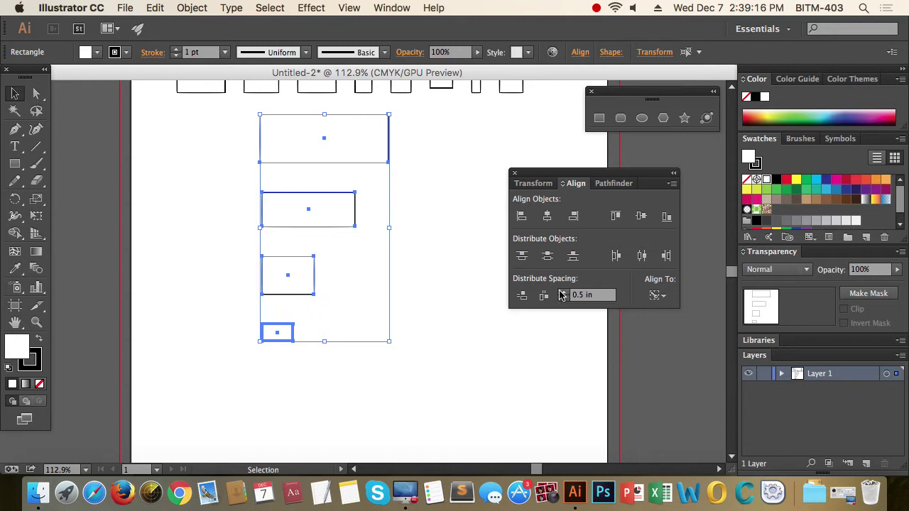
Change the spacing to 0.2 in and redistribute the rectangles vertically
left_click(599, 297)
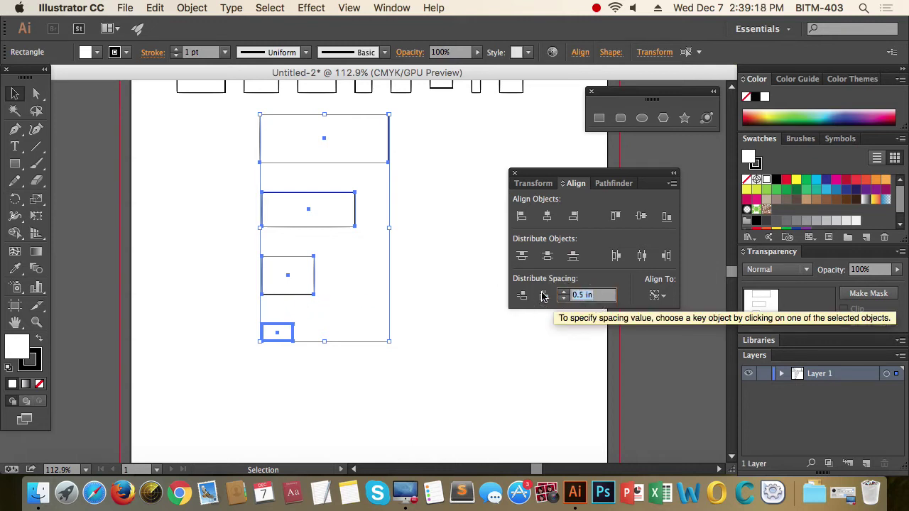
type("0.2")
key("Return")
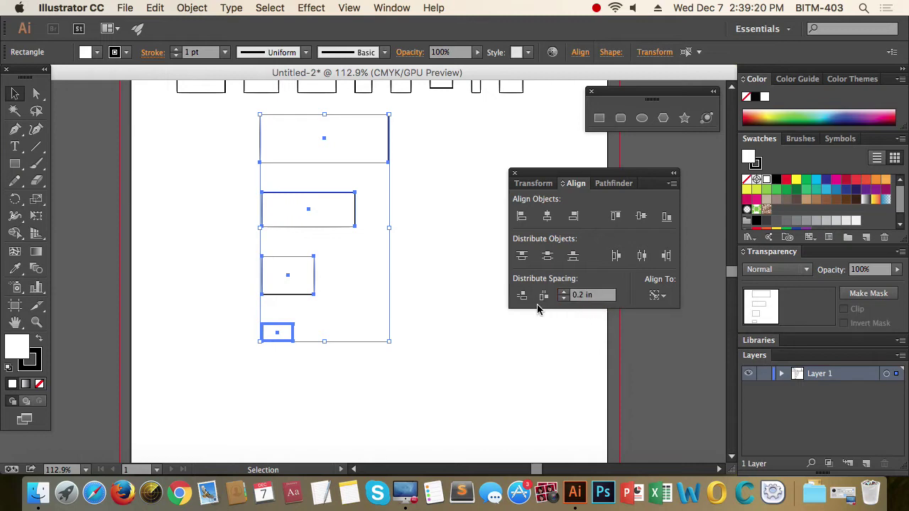
left_click(522, 297)
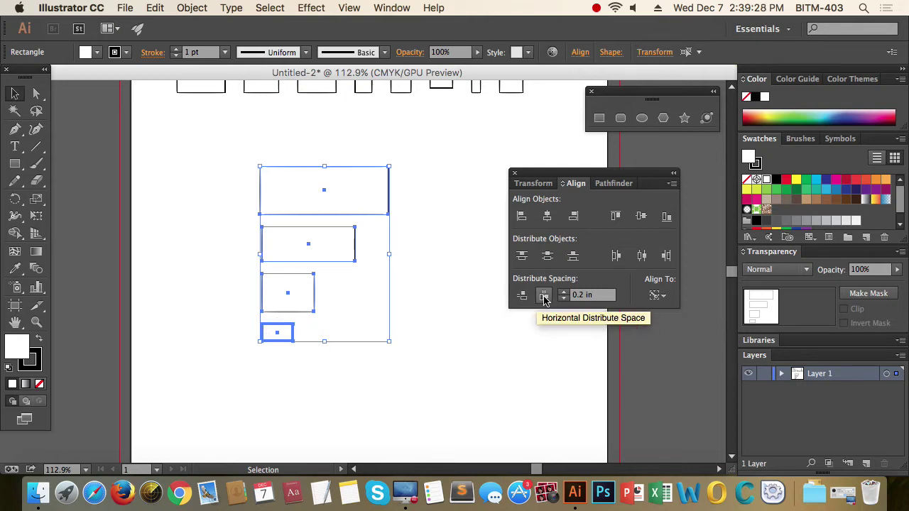
left_click(657, 296)
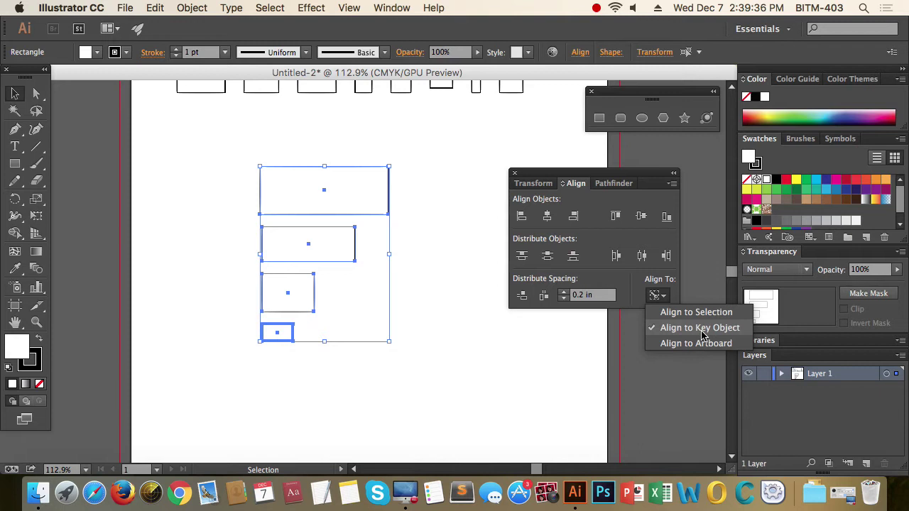
left_click(444, 367)
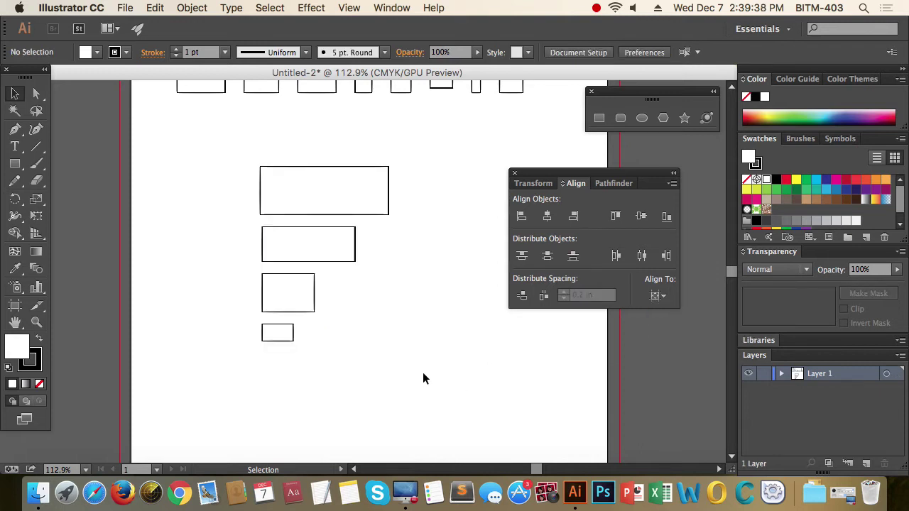
Reselect the four rectangles and review the Align To options
left_click_drag(424, 373, 233, 178)
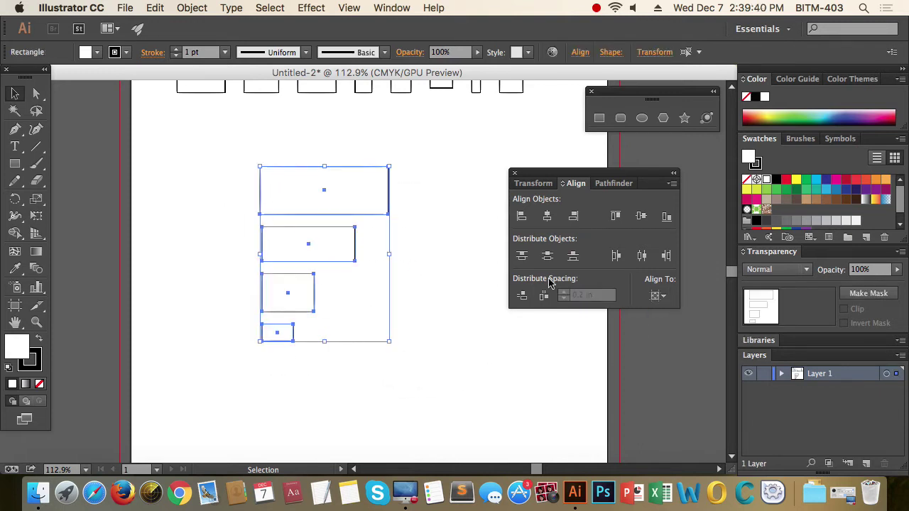
left_click(657, 296)
left_click(369, 365)
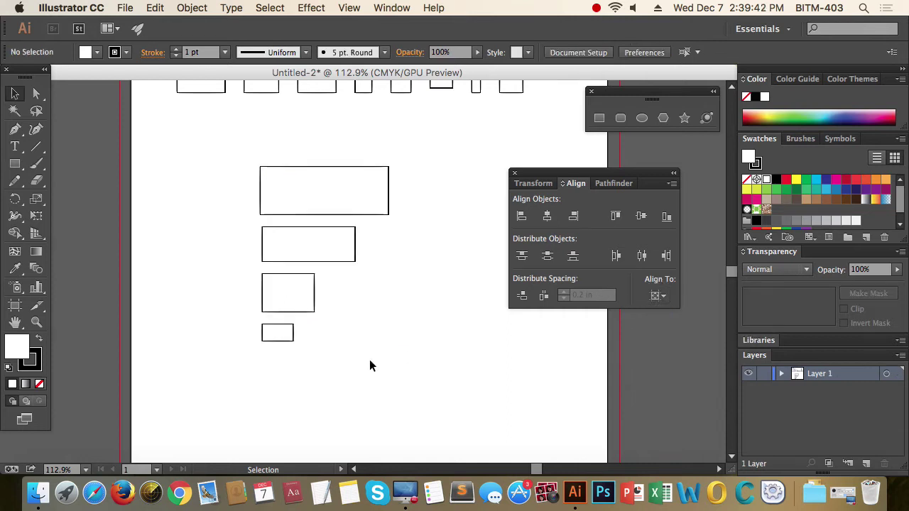
left_click(657, 295)
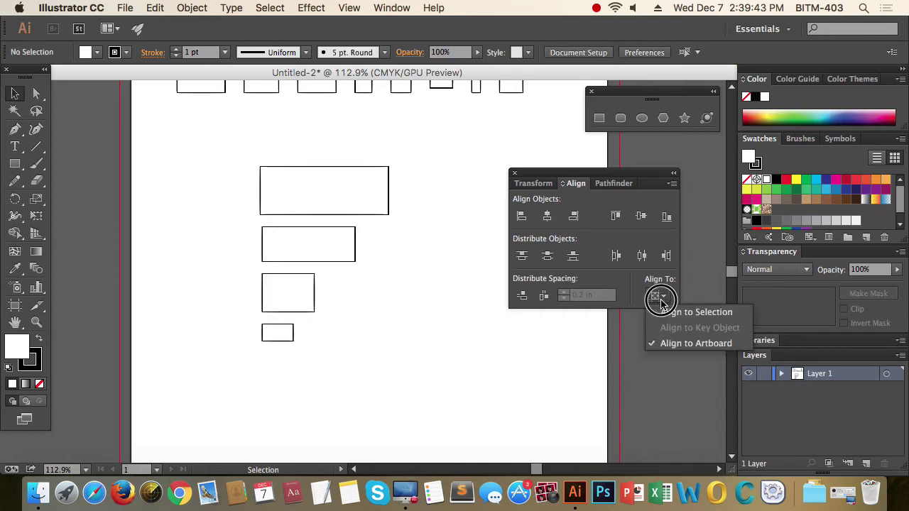
left_click(387, 361)
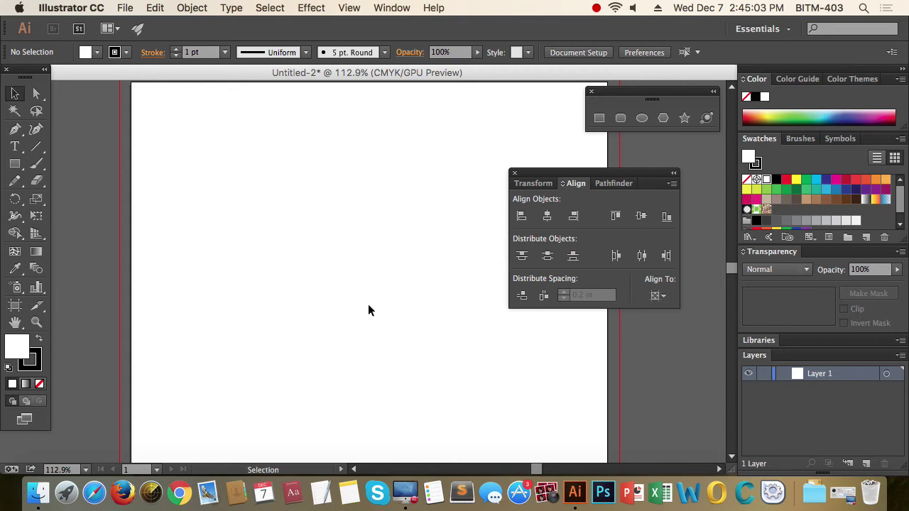
Draw a tall rectangle and a wide one across its top, and set both fills to None
left_click_drag(14, 163, 97, 169)
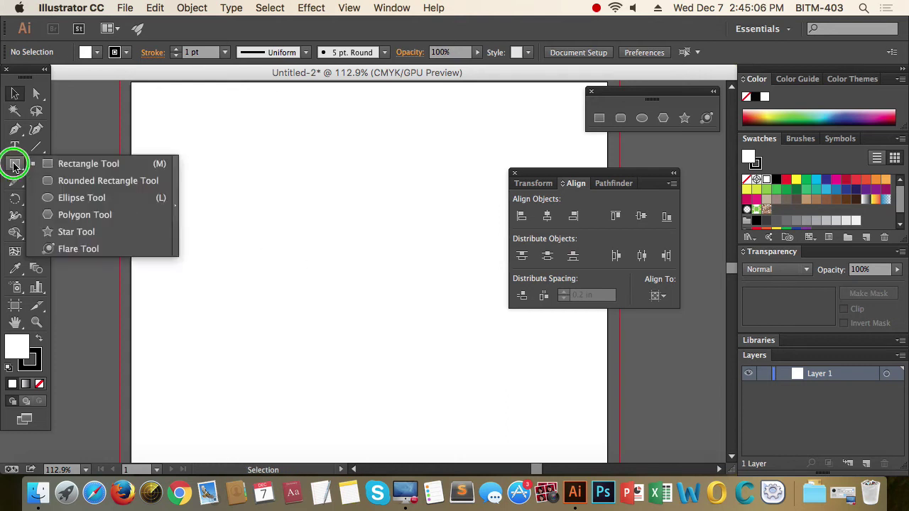
left_click_drag(240, 152, 356, 346)
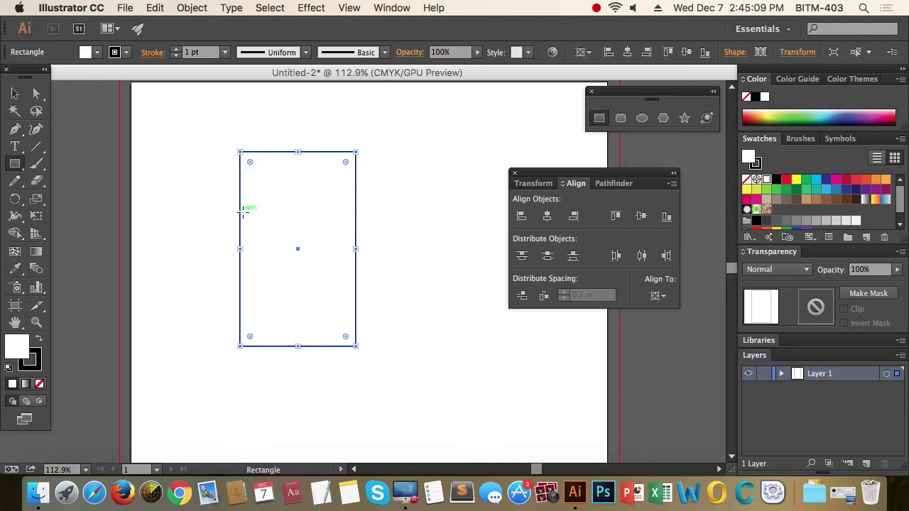
mouse_move(241, 213)
left_mouse_down()
mouse_move(341, 172)
mouse_move(474, 149)
left_mouse_up()
left_click(15, 93)
left_click(208, 191)
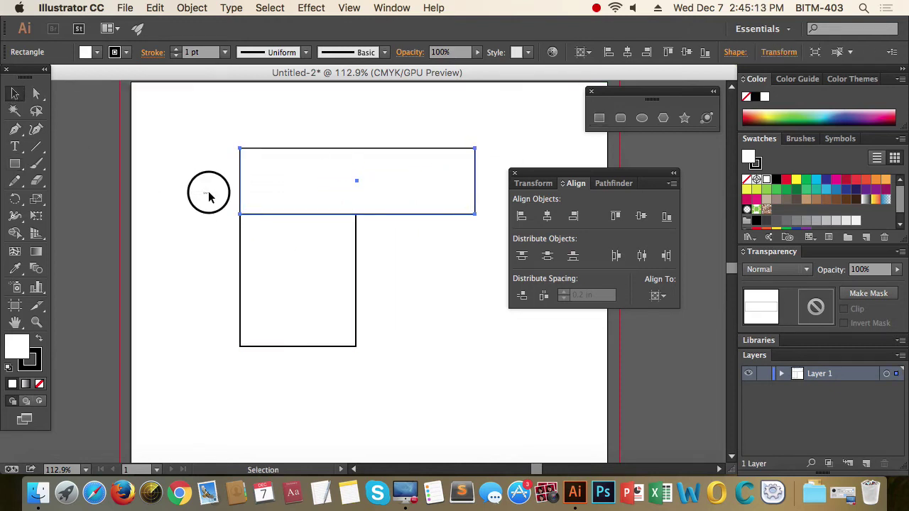
key("super+a")
left_click(39, 385)
left_click(440, 366)
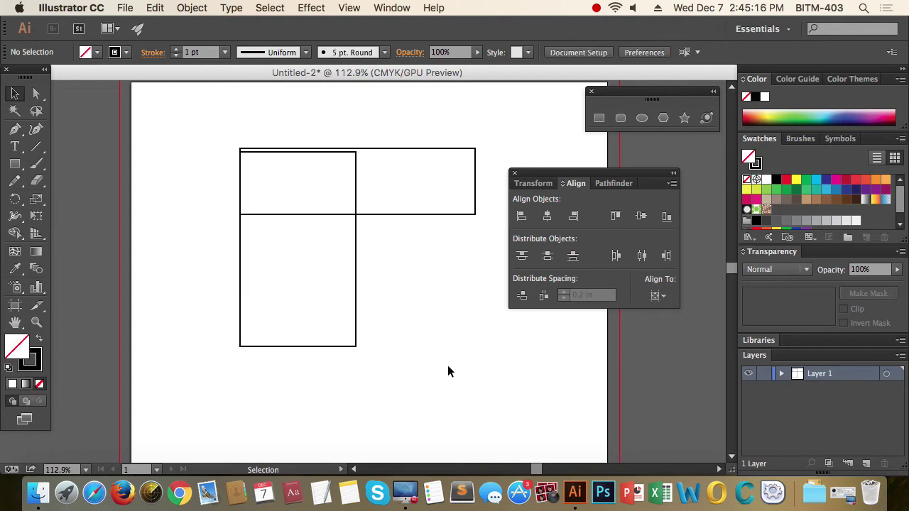
mouse_move(229, 137)
left_mouse_down()
mouse_move(290, 201)
mouse_move(394, 274)
left_mouse_up()
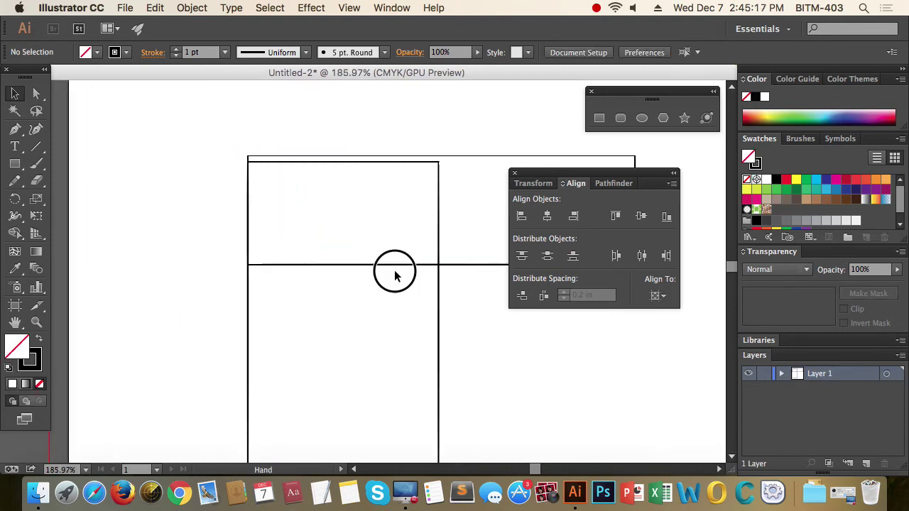
Zoom in and drag the wide rectangle until its top edge meets the tall one's top edge
left_click(375, 164)
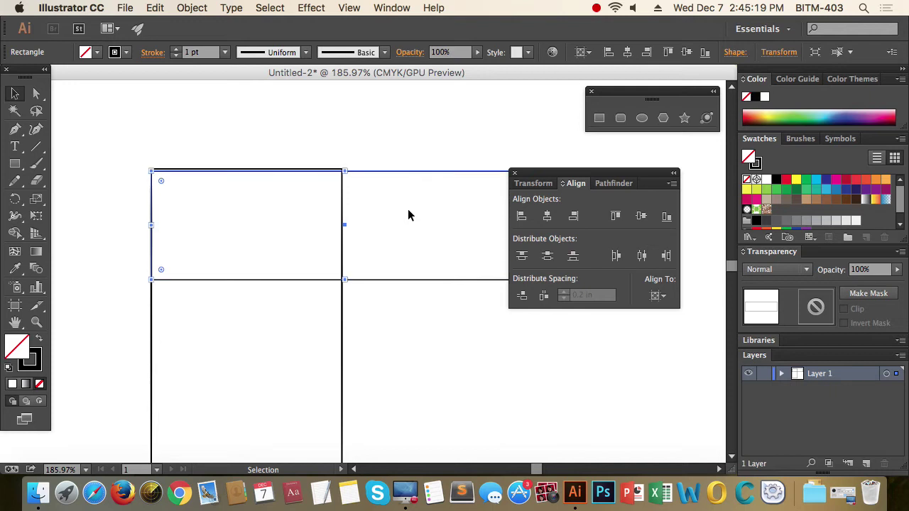
left_click(172, 161)
key("z")
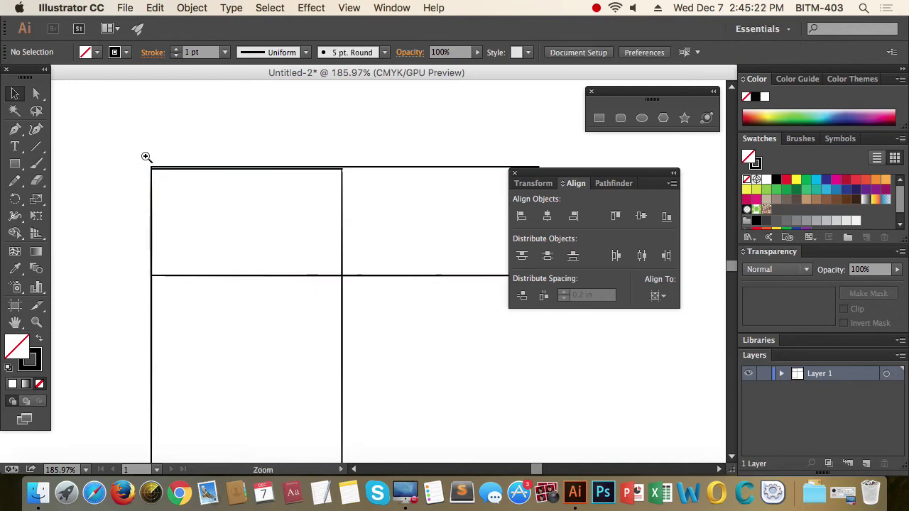
left_click_drag(145, 155, 420, 290)
left_click_drag(326, 267, 299, 251)
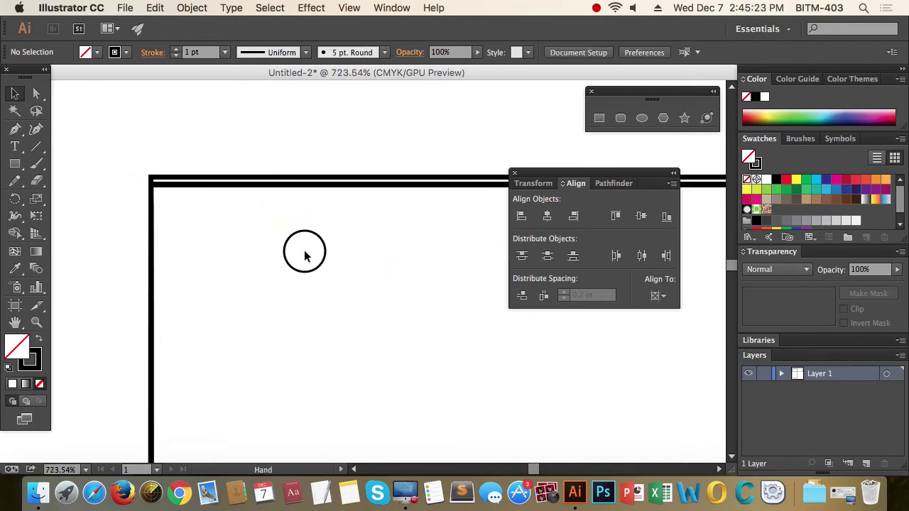
left_click_drag(325, 178, 325, 187)
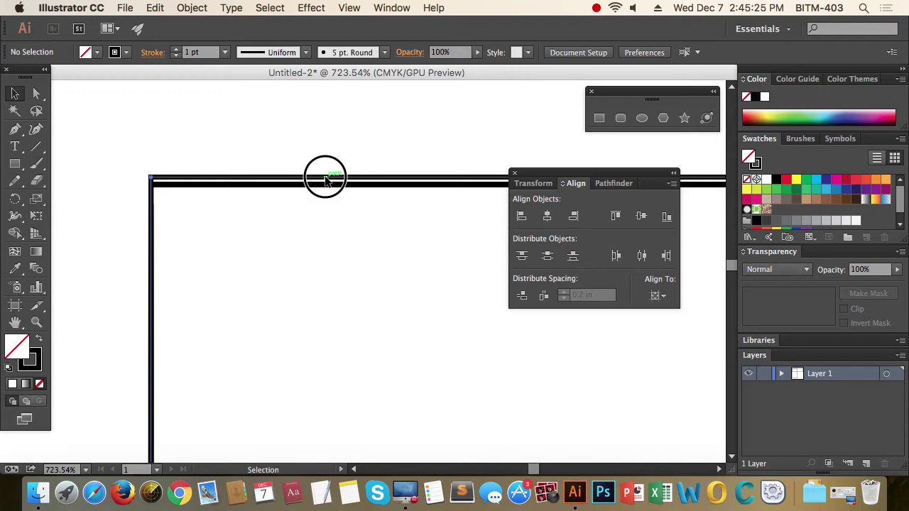
left_click(215, 147)
key("z")
left_click(432, 289, "alt")
left_click(426, 289, "alt")
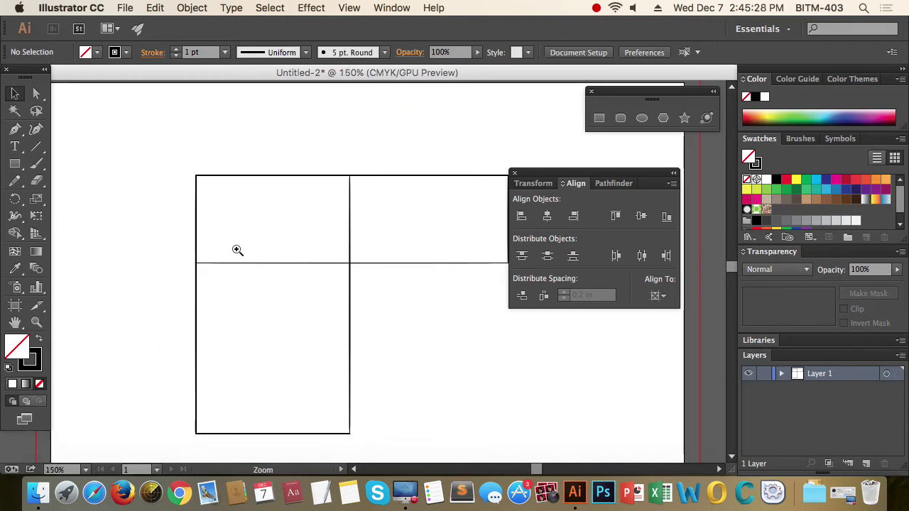
scroll(237, 256, "up", 5)
Select the tall left rectangle after briefly switching to the path tool
left_click_drag(265, 275, 294, 209)
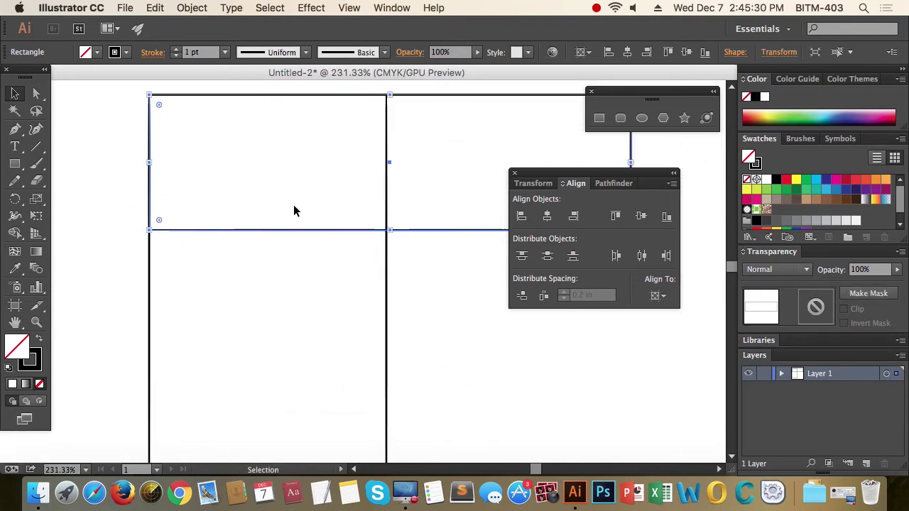
left_click(15, 132)
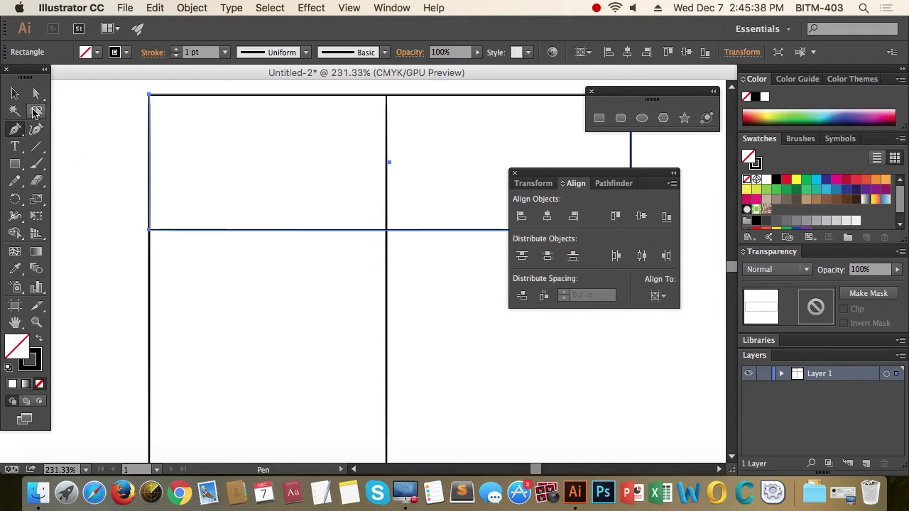
left_click(15, 93)
left_click(442, 388)
left_click_drag(474, 380, 301, 332)
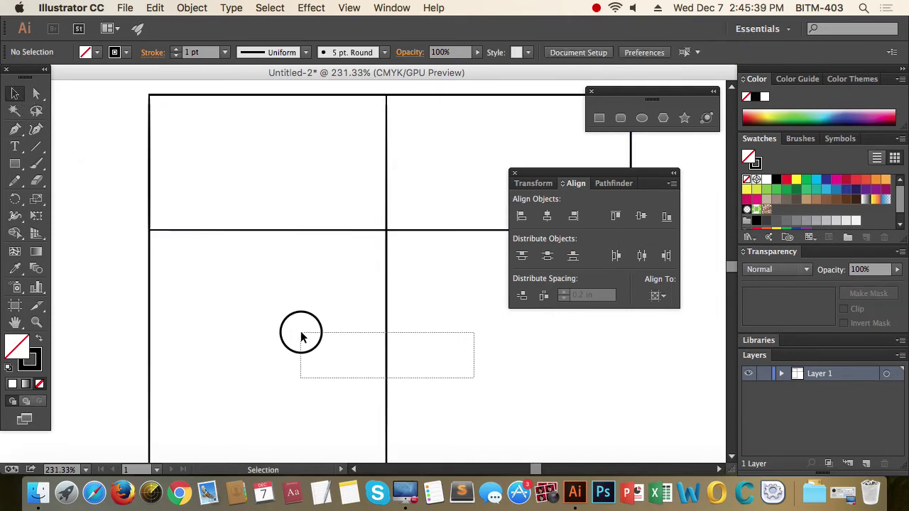
Lock the tall left rectangle with Object > Lock > Selection
key("super+minus")
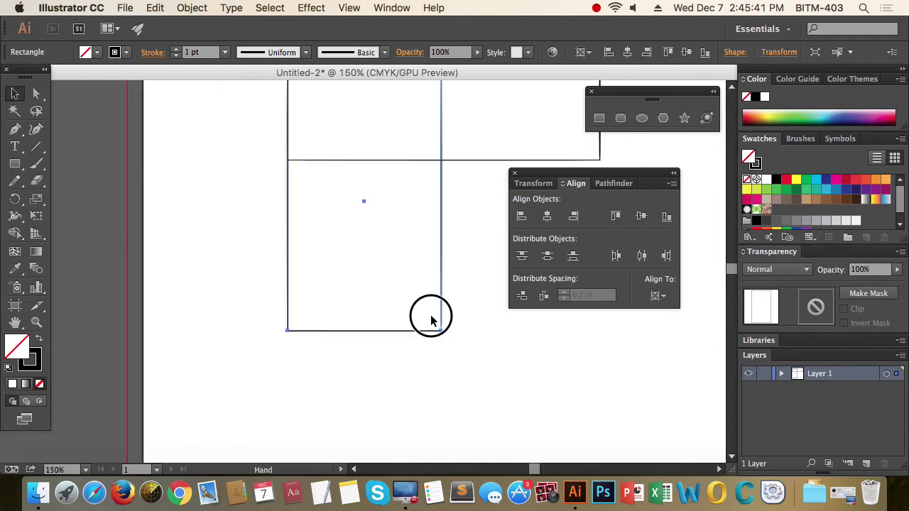
left_click(473, 197)
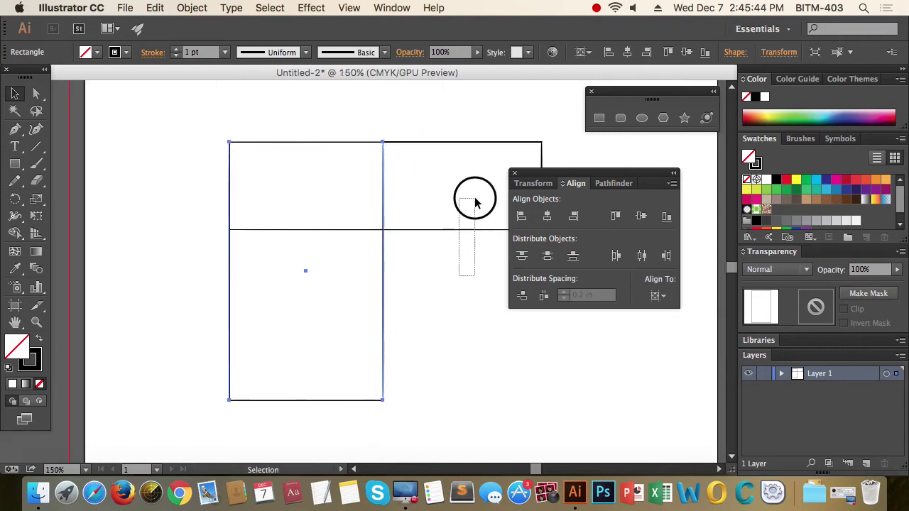
left_click(296, 286)
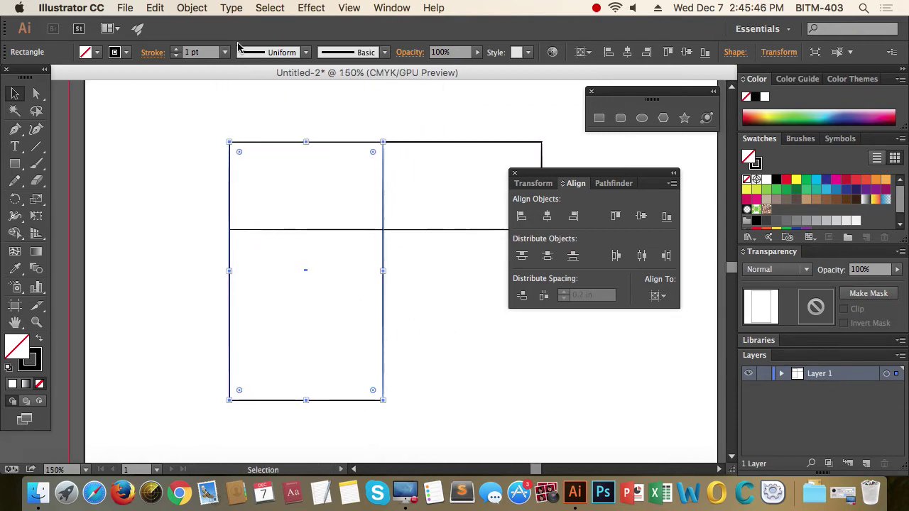
left_click(190, 9)
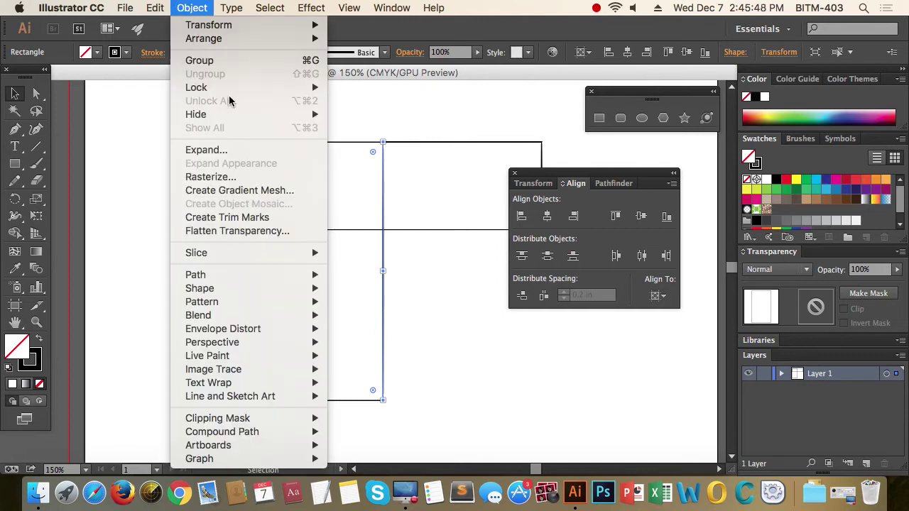
mouse_move(197, 87)
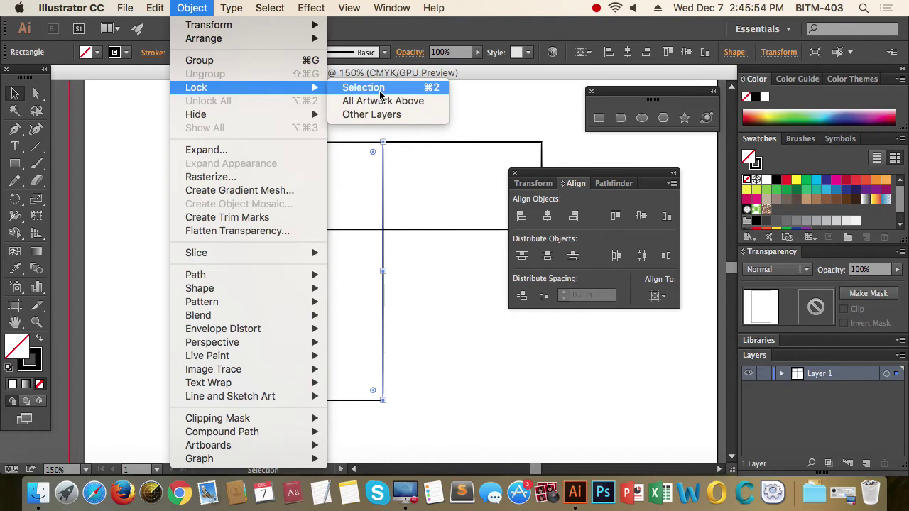
left_click(380, 87)
Marquee-select around the tall rectangle to confirm it can no longer be selected
left_click_drag(277, 217, 413, 316)
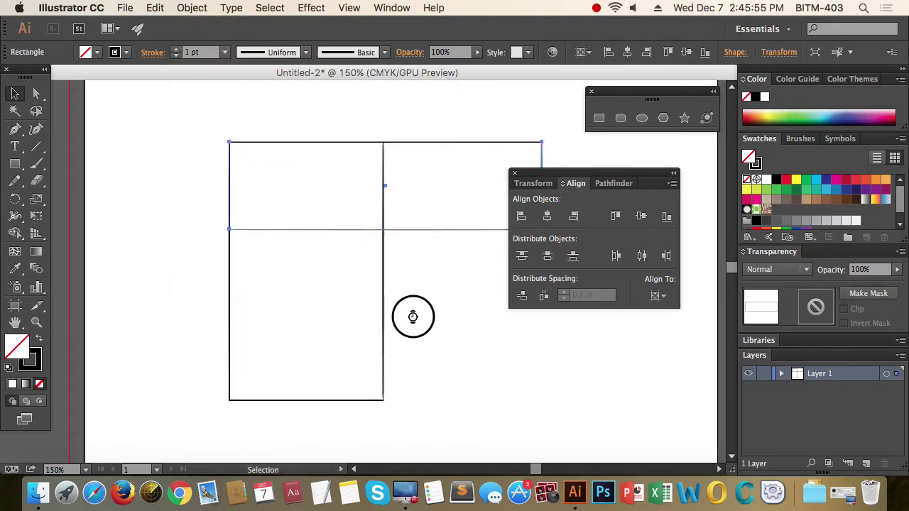
left_click(412, 316)
left_click_drag(459, 396, 299, 406)
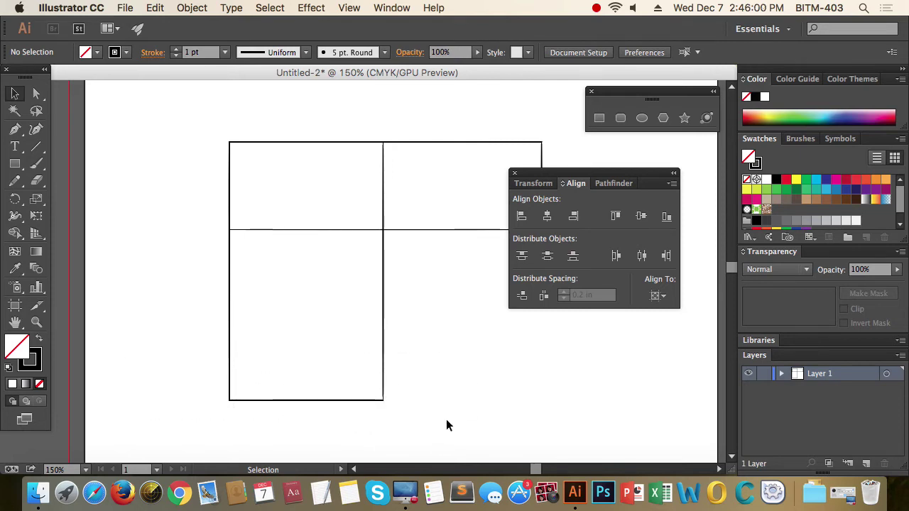
left_click(199, 324)
left_click_drag(201, 348, 331, 427)
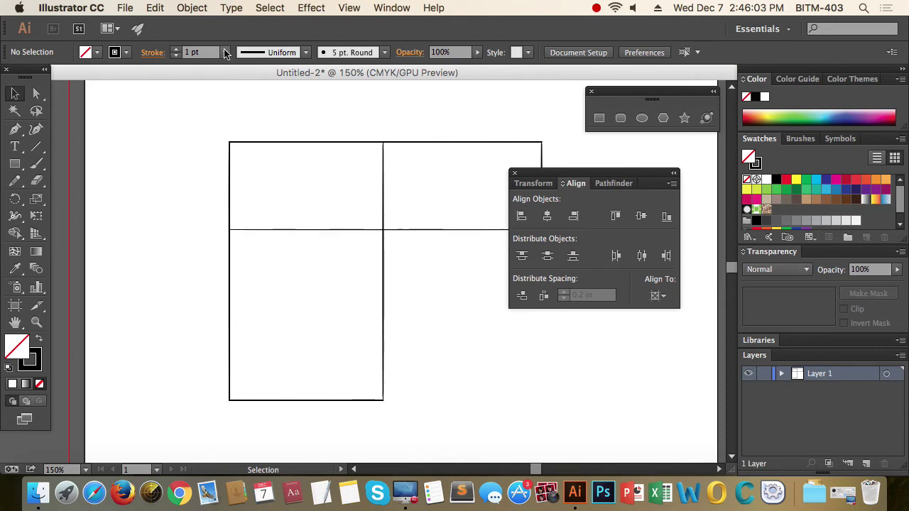
Unlock everything with Object > Unlock All and reselect the tall rectangle
left_click(193, 8)
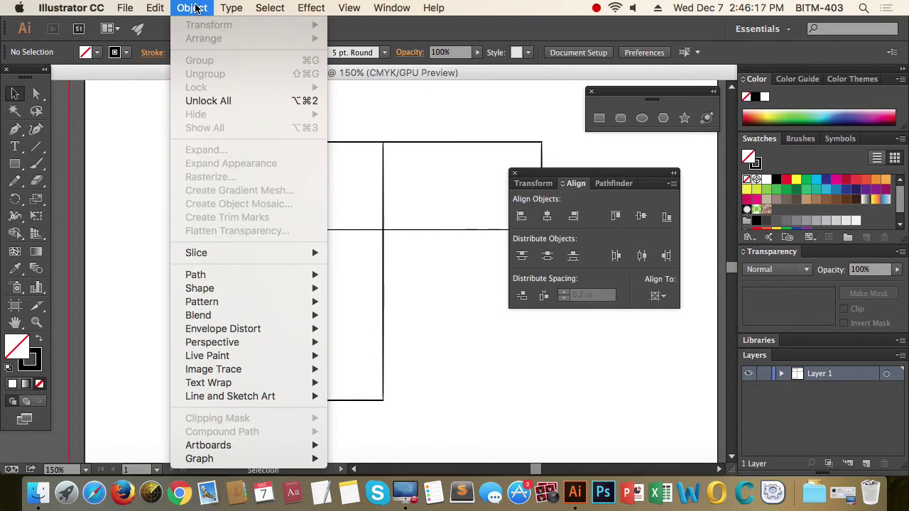
left_click(250, 104)
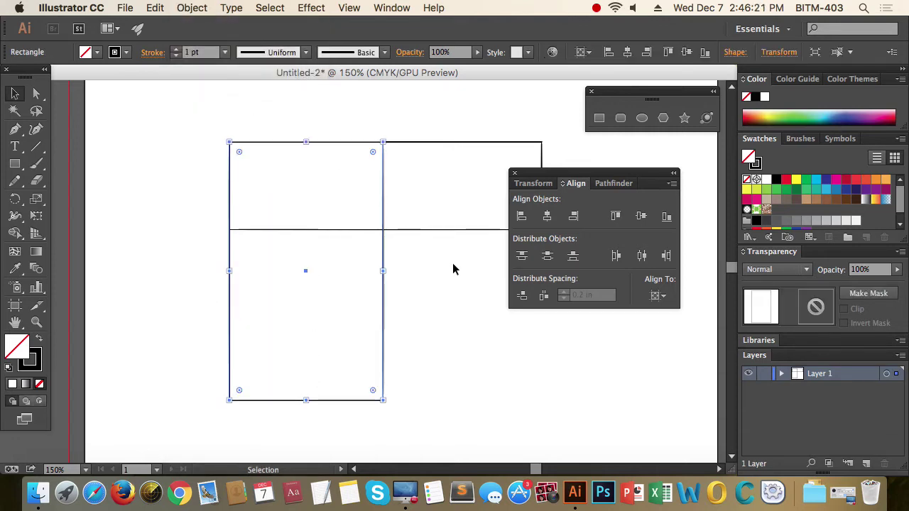
left_click(455, 269)
left_click_drag(448, 300, 271, 245)
Marquee-select the tall and wide rectangles in turn to confirm both are selectable
left_click(455, 325)
left_click_drag(440, 331, 290, 272)
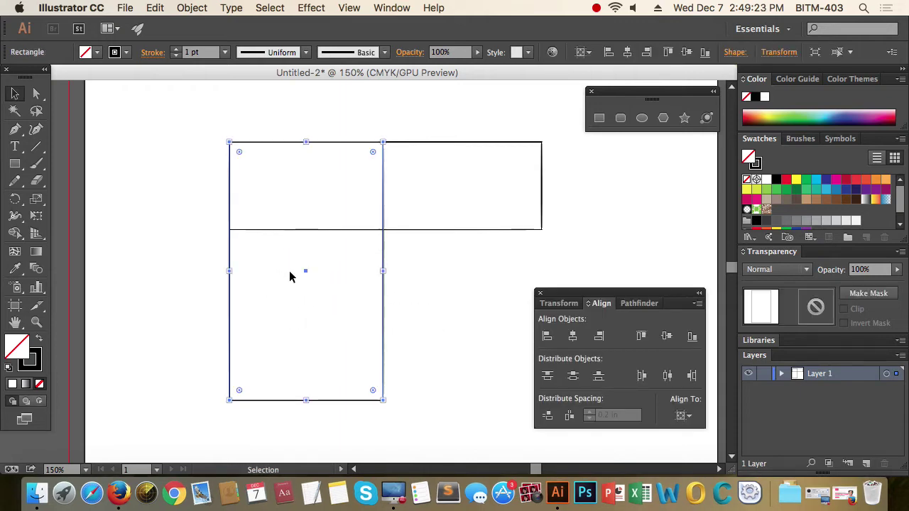
left_click(437, 282)
left_click_drag(441, 226, 487, 296)
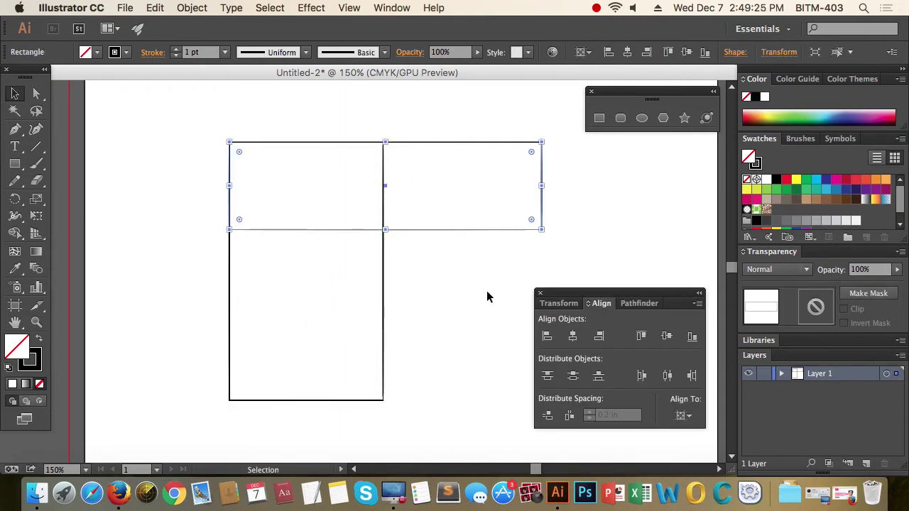
left_click(455, 304)
left_click_drag(426, 305, 300, 270)
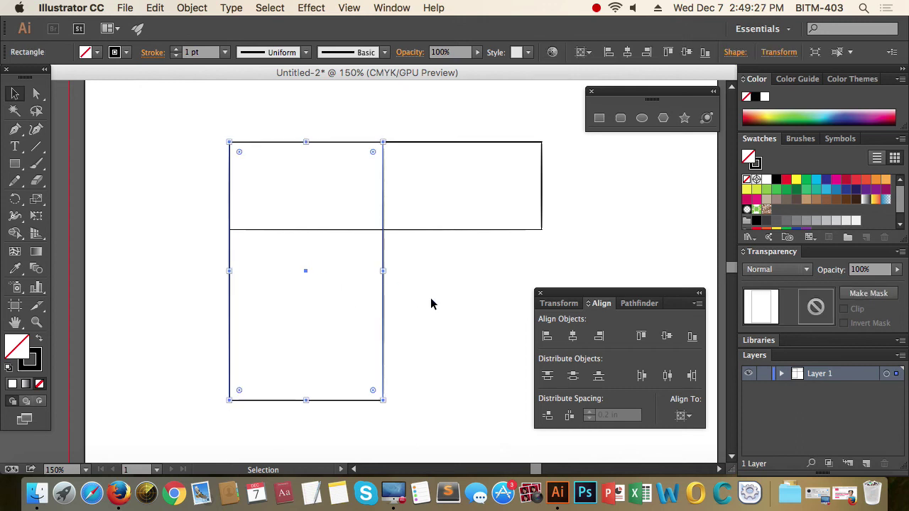
left_click(441, 316)
left_click_drag(450, 329, 313, 286)
left_click(464, 305)
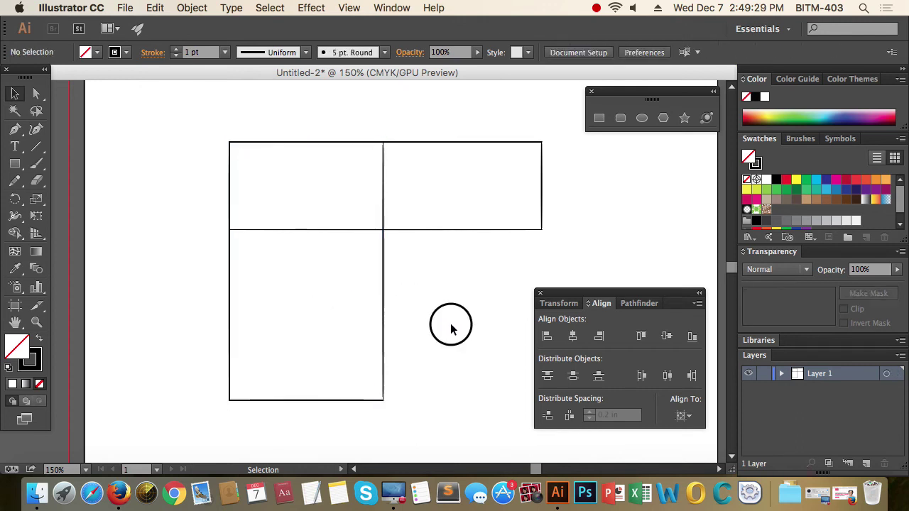
left_click_drag(451, 329, 319, 276)
left_click(192, 7)
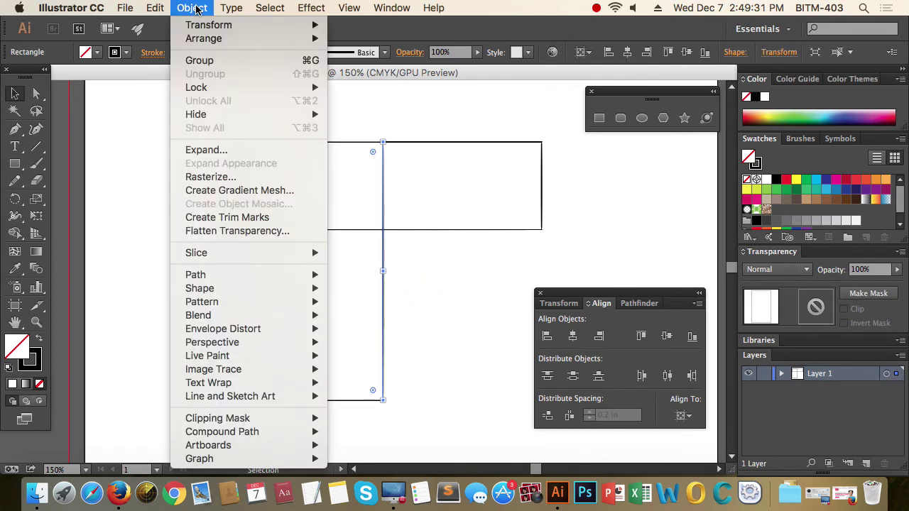
mouse_move(196, 115)
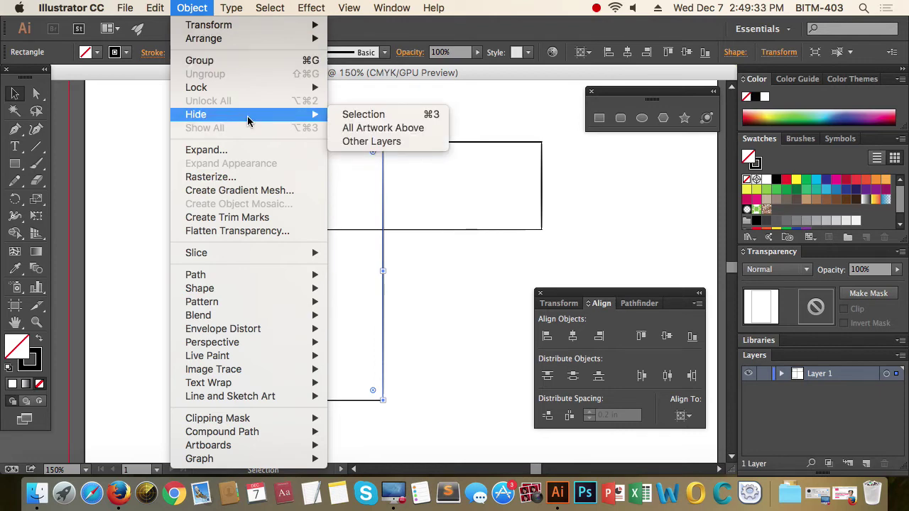
left_click(403, 118)
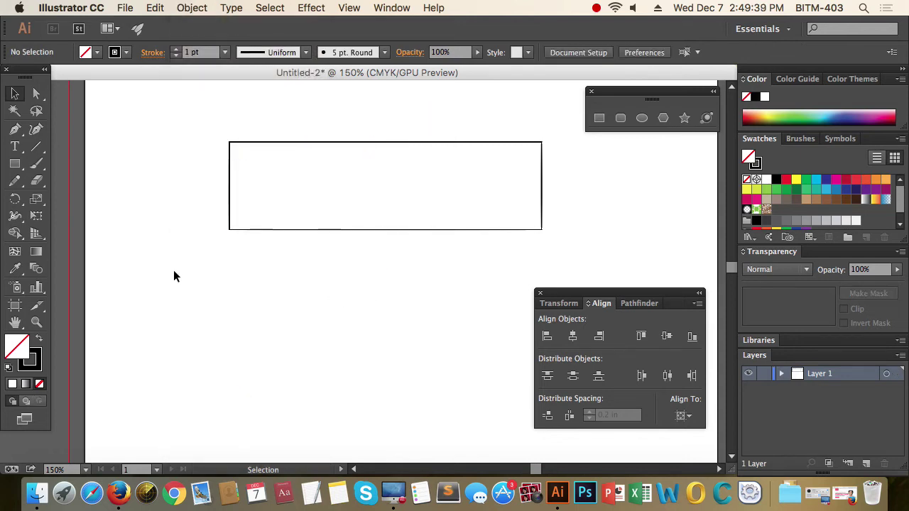
left_click_drag(282, 282, 372, 209)
mouse_move(323, 313)
left_mouse_down()
mouse_move(348, 260)
mouse_move(376, 261)
left_mouse_up()
left_click(294, 318)
mouse_move(181, 289)
left_mouse_down()
mouse_move(419, 392)
mouse_move(374, 339)
left_mouse_up()
left_click(192, 7)
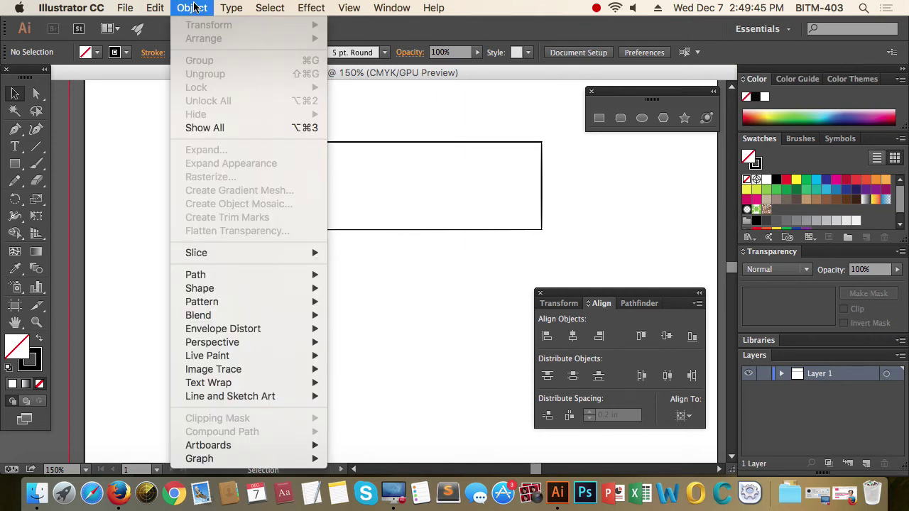
left_click(198, 130)
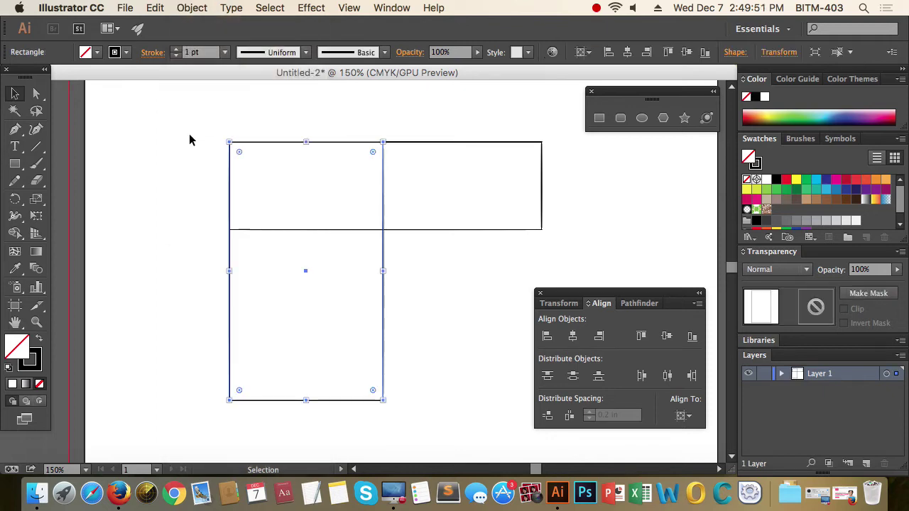
left_click(187, 140)
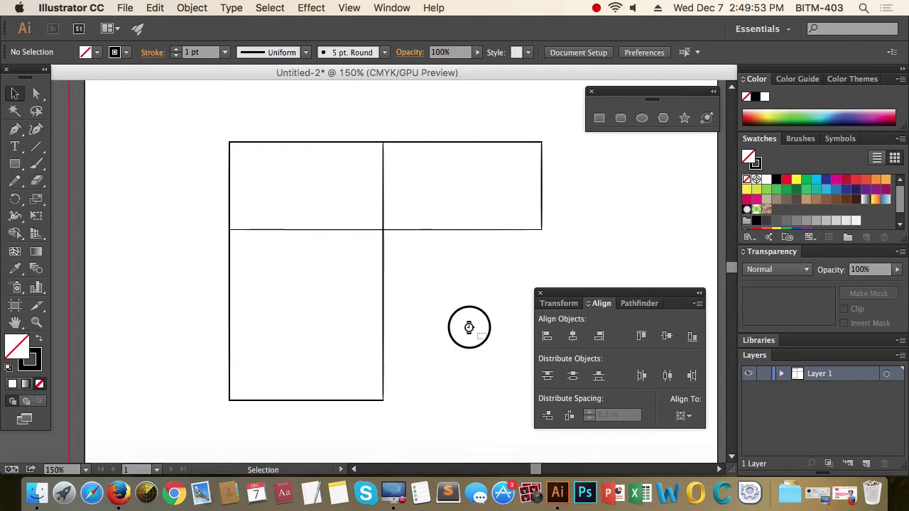
left_click(304, 265)
left_click(491, 305)
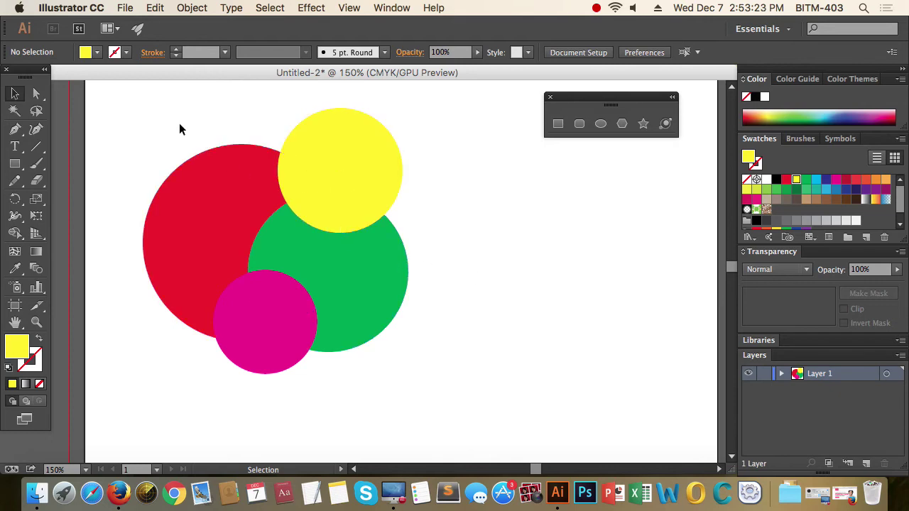
Marquee-select all four circles and shift them right and down toward the canvas centre
left_click(142, 114)
left_click_drag(142, 117, 429, 353)
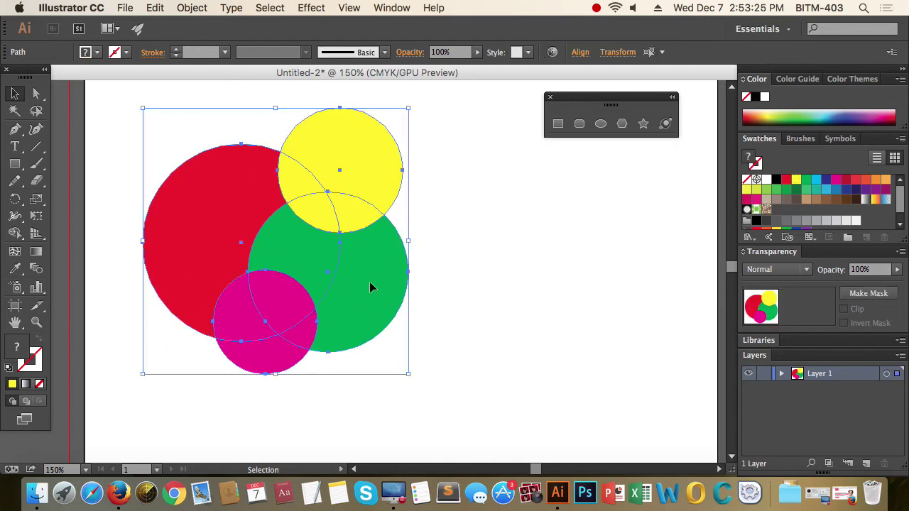
left_click_drag(368, 282, 481, 301)
left_click(600, 349)
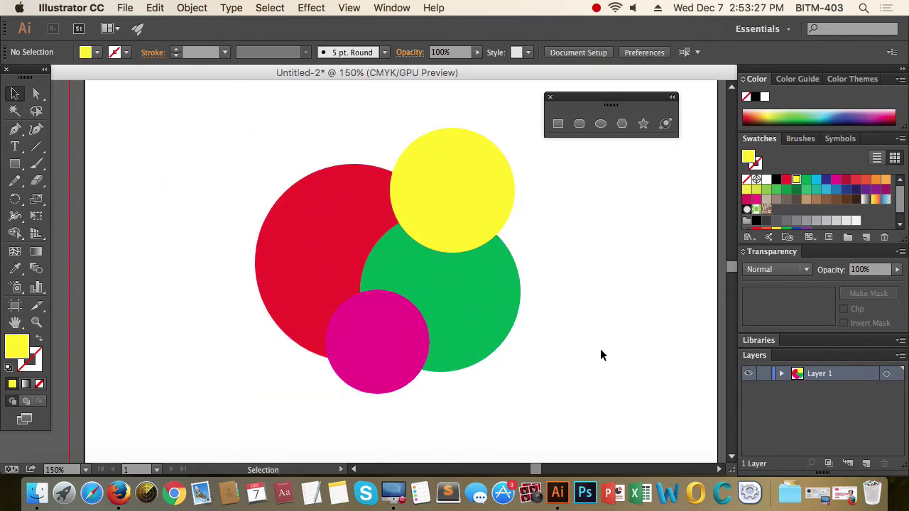
left_click_drag(229, 156, 623, 423)
left_click(623, 423)
Nudge the red, green and yellow circles into a tighter cluster, then reselect all four
left_click_drag(297, 234, 303, 224)
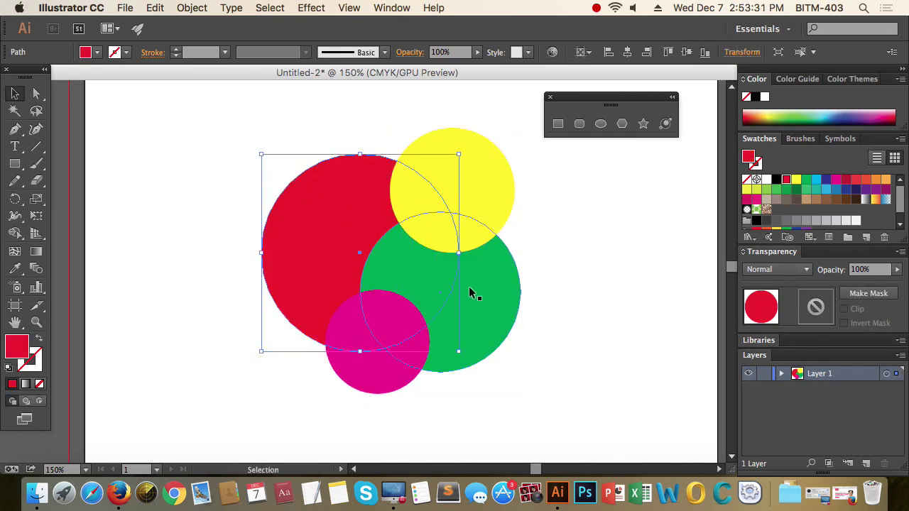
mouse_move(473, 290)
left_mouse_down()
mouse_move(448, 300)
mouse_move(498, 279)
left_mouse_up()
mouse_move(464, 187)
left_mouse_down()
mouse_move(443, 189)
mouse_move(448, 197)
mouse_move(467, 188)
left_mouse_up()
left_click(560, 238)
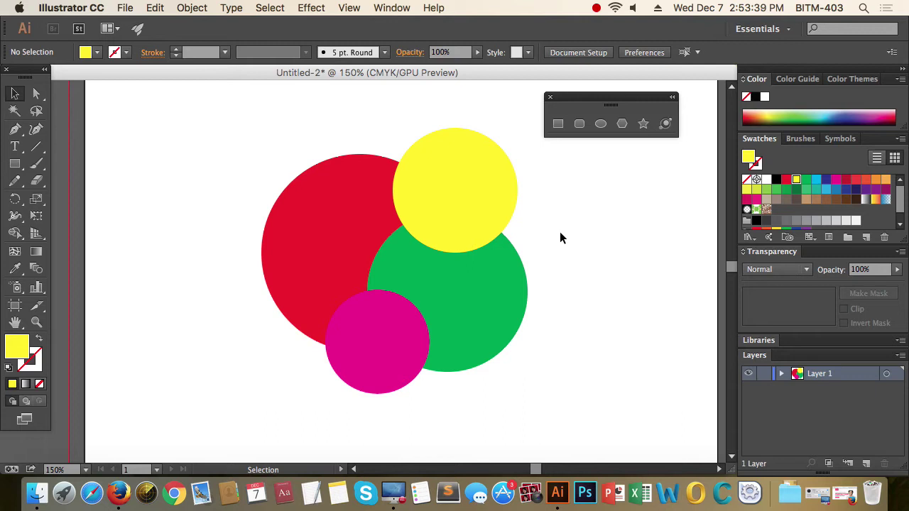
left_click_drag(234, 134, 585, 398)
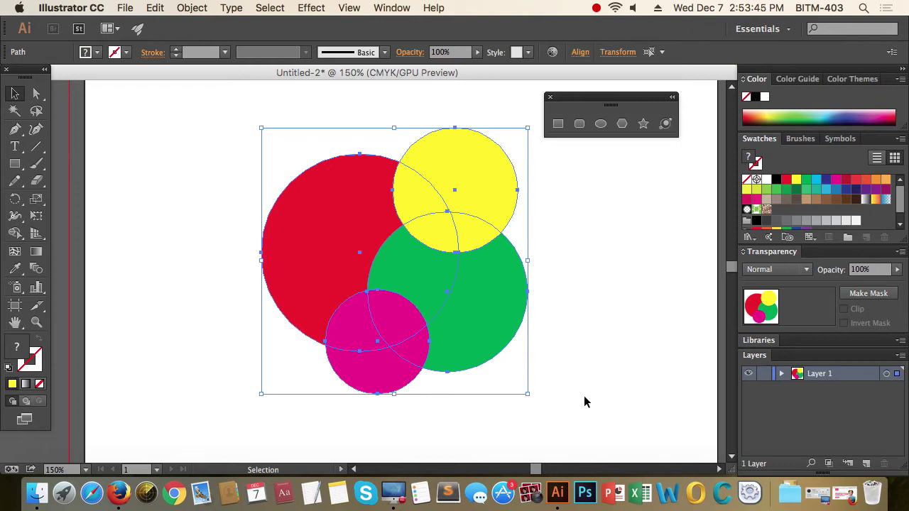
left_click(186, 8)
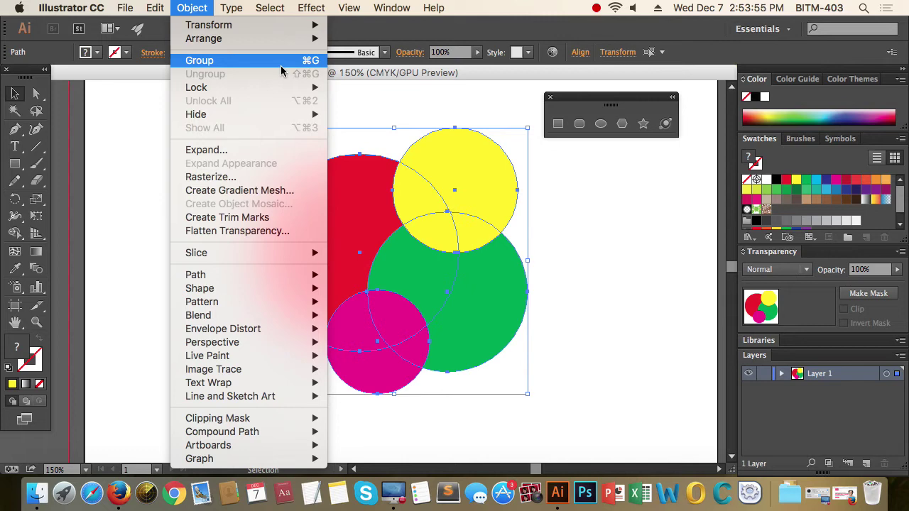
Group the four circles and scale the group down by its corner
left_click(281, 65)
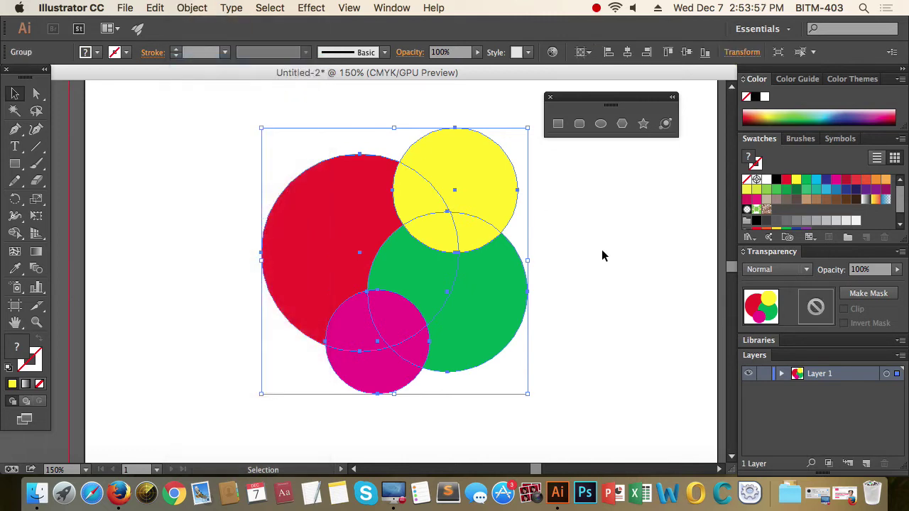
left_click(599, 215)
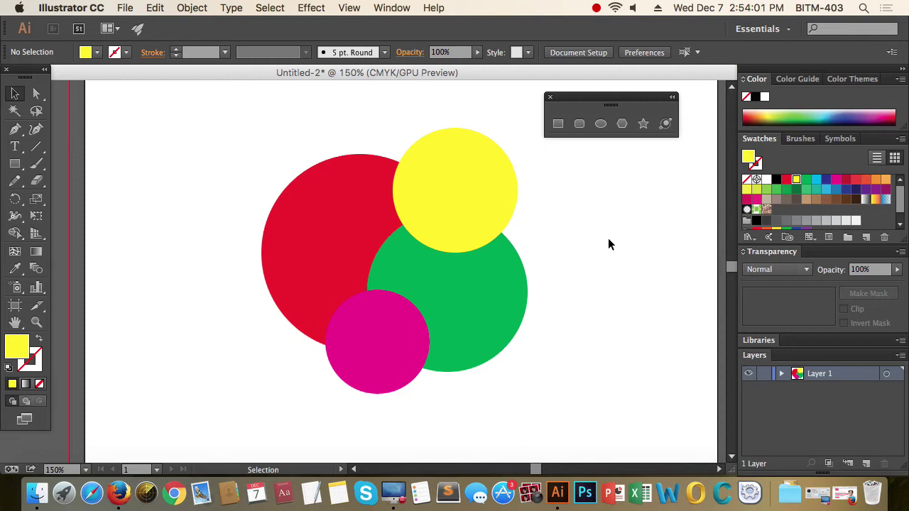
left_click(521, 290)
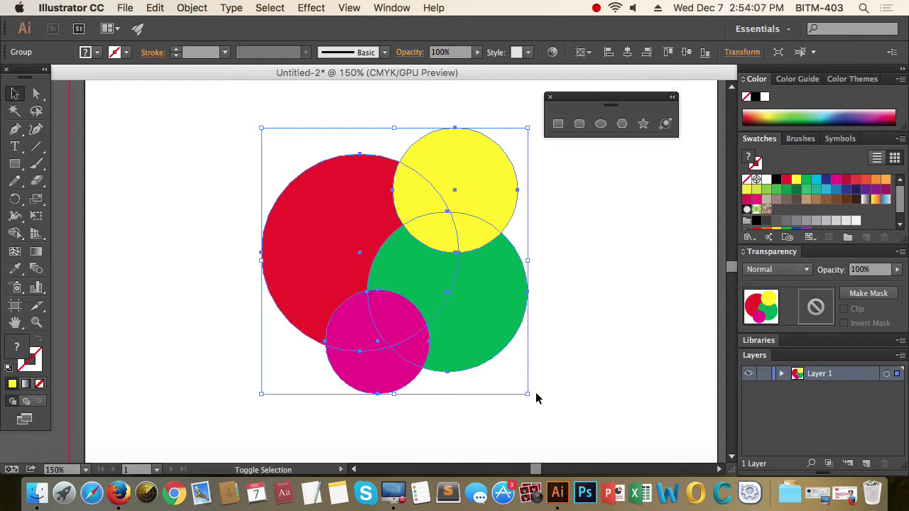
mouse_move(529, 394)
left_mouse_down()
mouse_move(324, 260)
mouse_move(313, 242)
left_mouse_up()
left_click(475, 323)
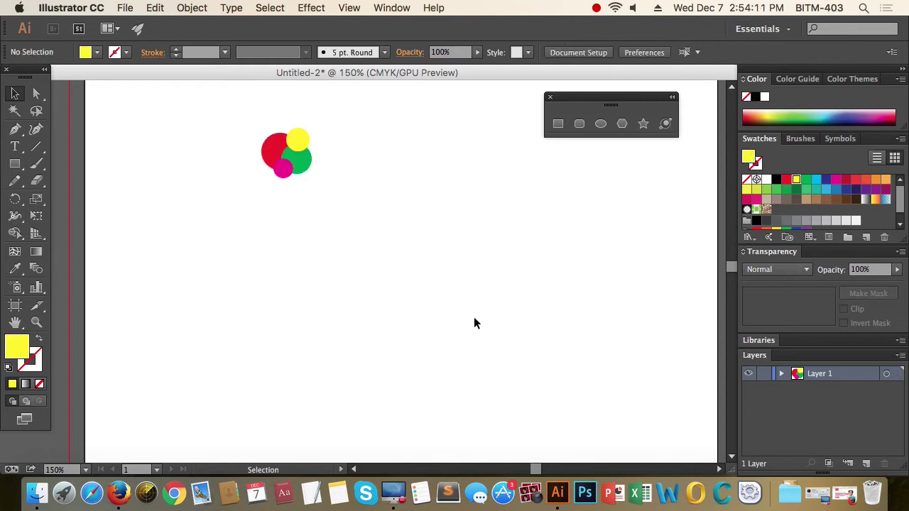
Resize and reposition the circle group into a smaller cluster near the top-left
left_click(298, 160)
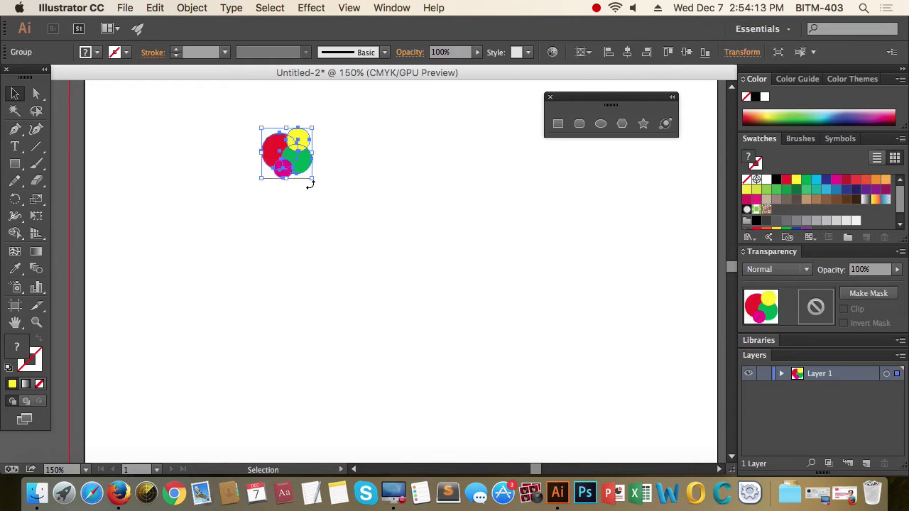
mouse_move(313, 179)
left_mouse_down()
mouse_move(388, 248)
mouse_move(636, 379)
left_mouse_up()
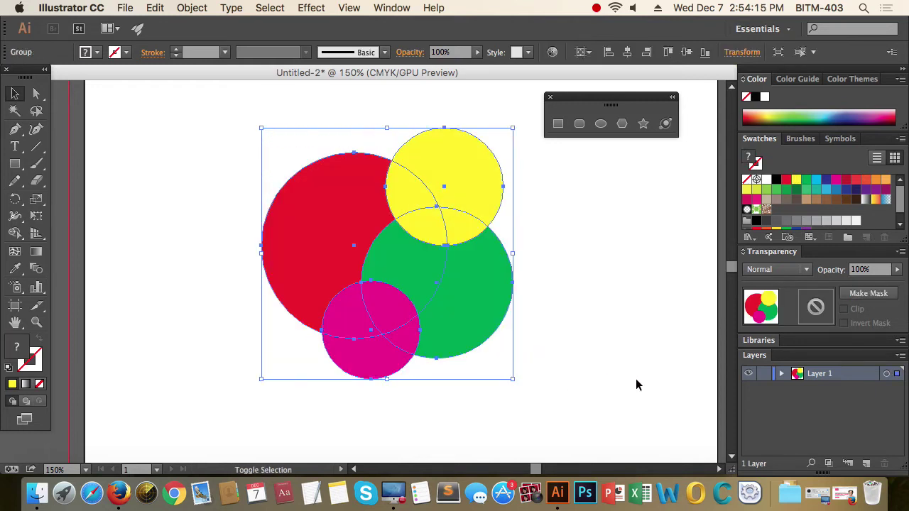
left_click(639, 379)
mouse_move(471, 299)
left_mouse_down()
mouse_move(320, 296)
mouse_move(471, 297)
mouse_move(444, 363)
mouse_move(394, 285)
left_mouse_up()
left_click(684, 360)
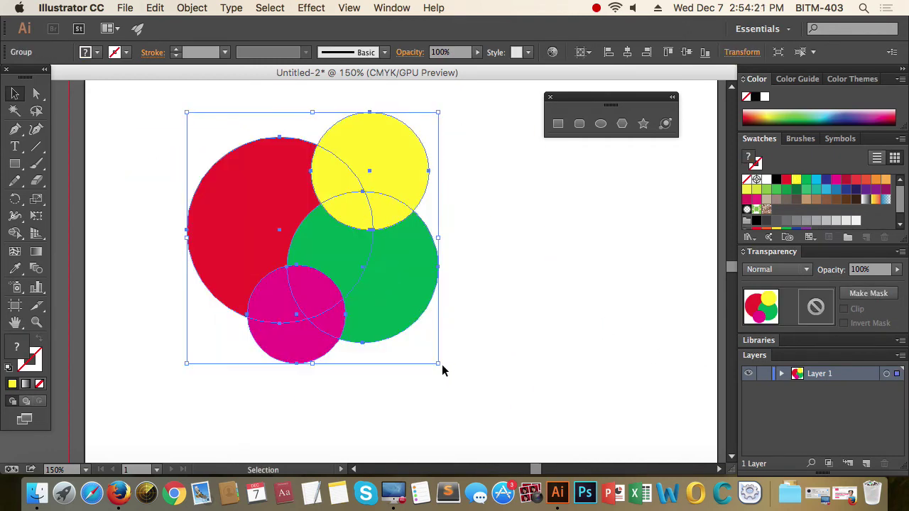
left_click_drag(440, 365, 339, 321)
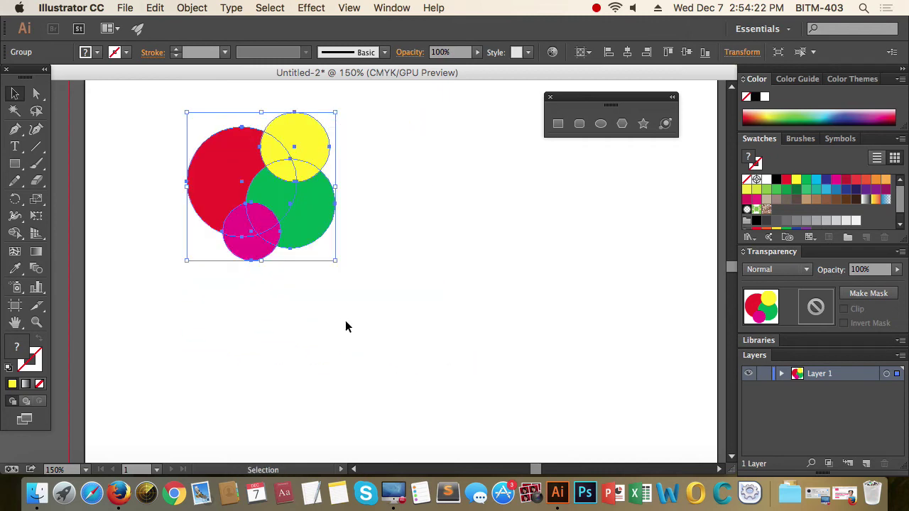
Ungroup the four circles and shift them slightly down and right
left_click(192, 8)
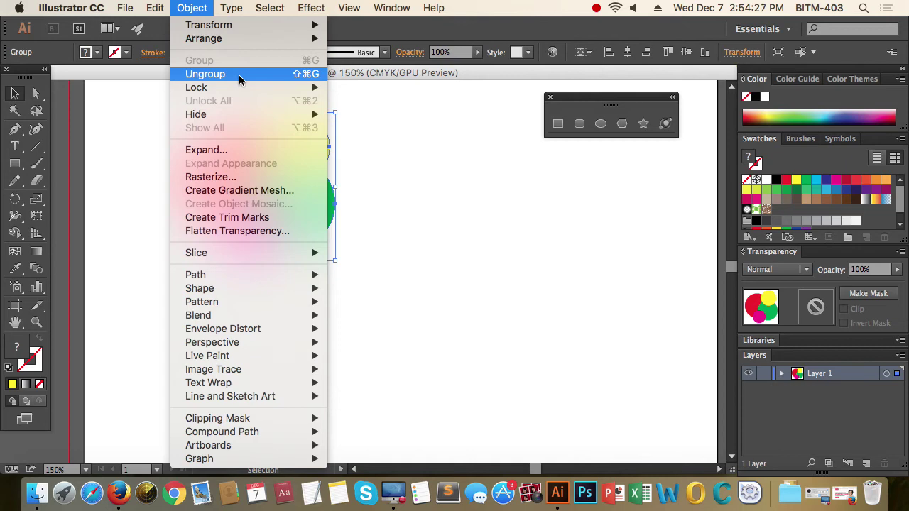
left_click(238, 74)
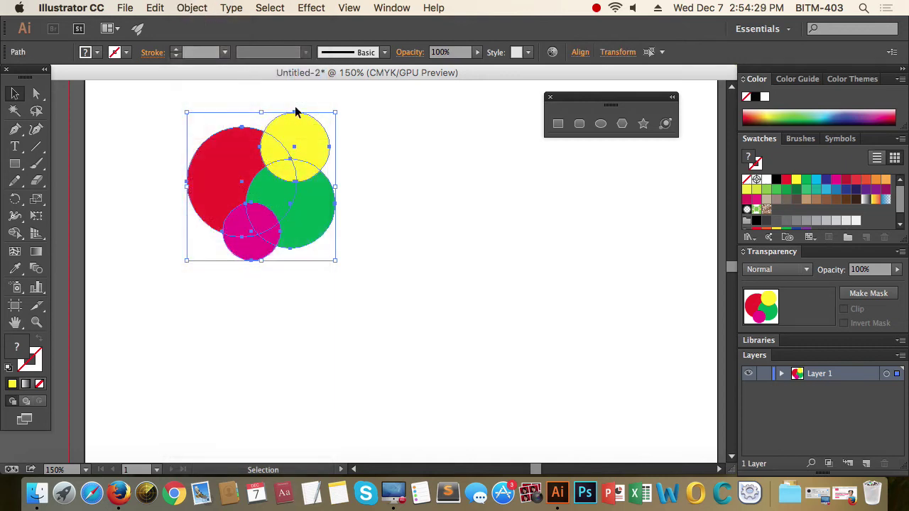
mouse_move(293, 193)
left_mouse_down()
mouse_move(410, 268)
mouse_move(296, 243)
mouse_move(300, 191)
mouse_move(283, 201)
left_mouse_up()
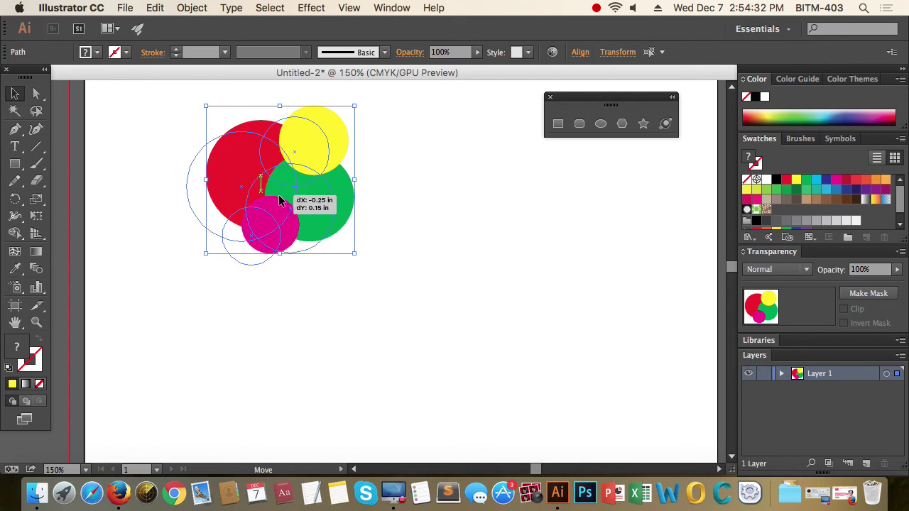
left_click(407, 179)
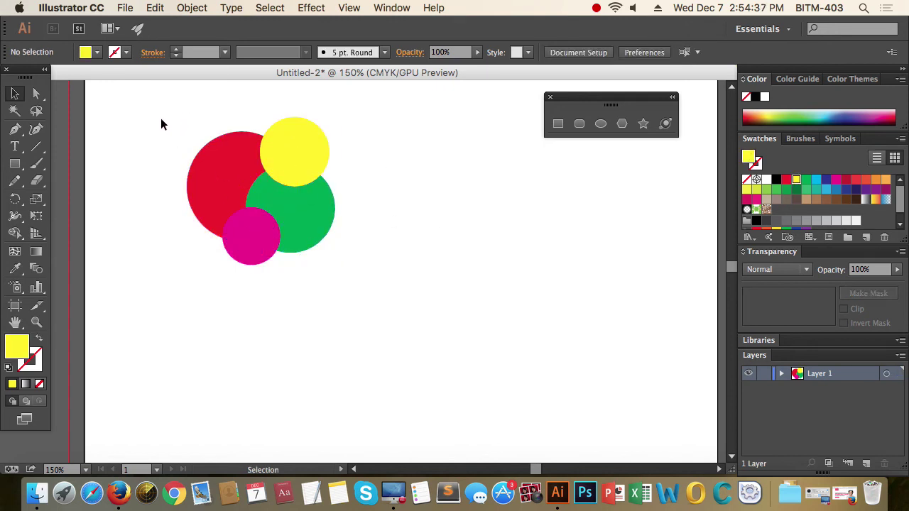
left_click_drag(161, 118, 369, 279)
left_click(494, 260)
Move the green, yellow and magenta circles so they overlap the red circle closely
left_click(308, 229)
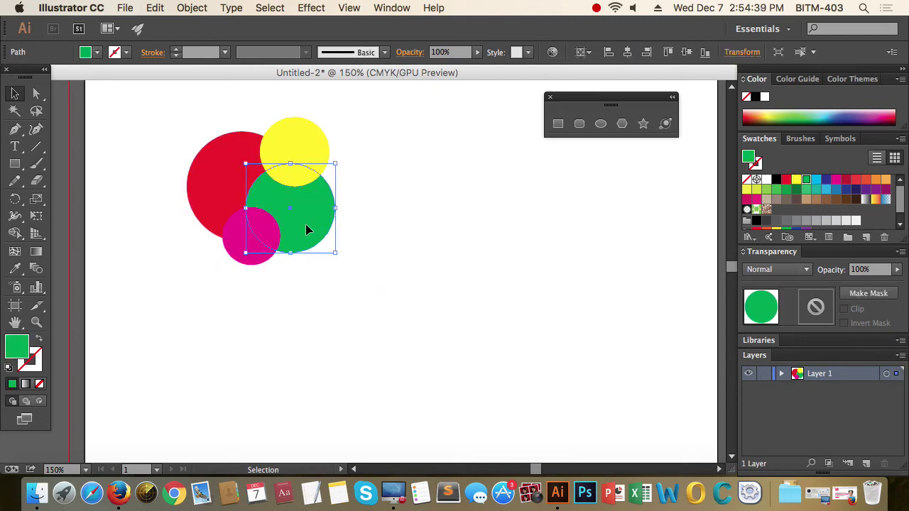
left_click_drag(305, 147, 340, 148)
left_click_drag(284, 213, 329, 248)
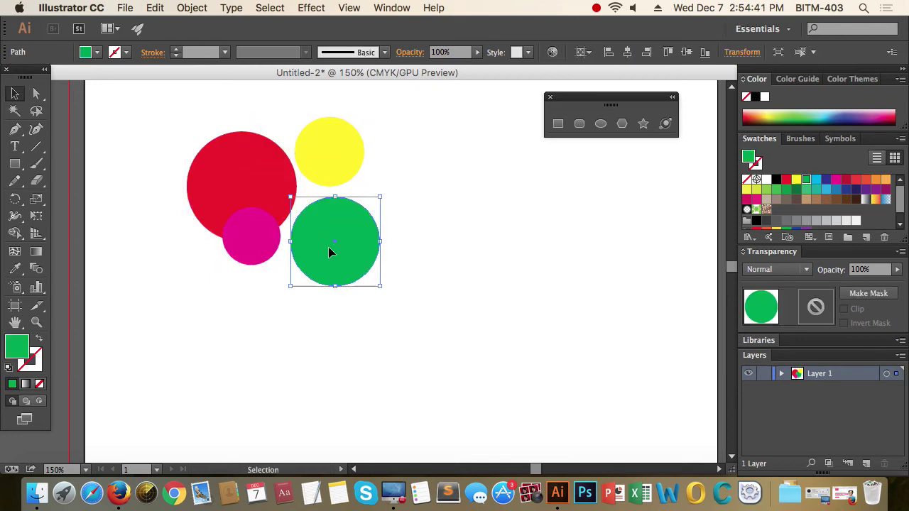
left_click_drag(252, 235, 256, 190)
left_click_drag(328, 156, 266, 173)
left_click_drag(307, 238, 276, 227)
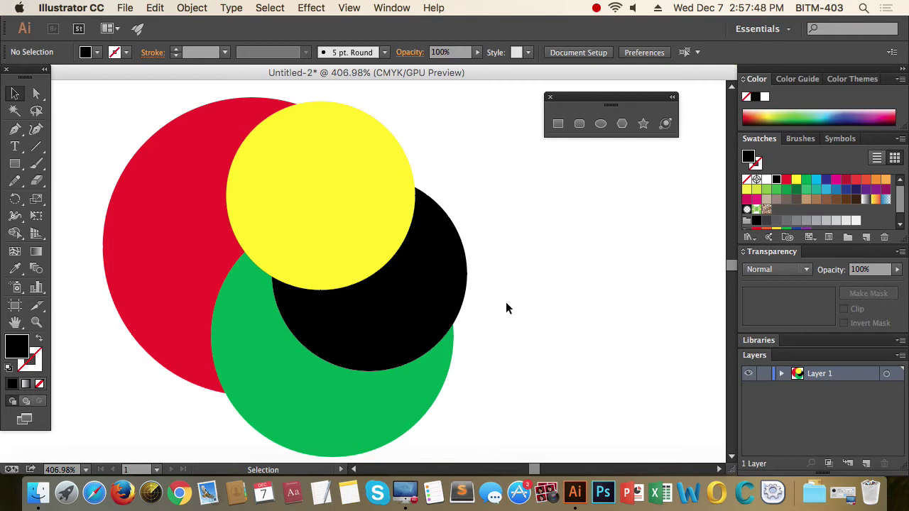
Draw a new red-filled circle to the right of the circle group
left_click(491, 272, "alt+super")
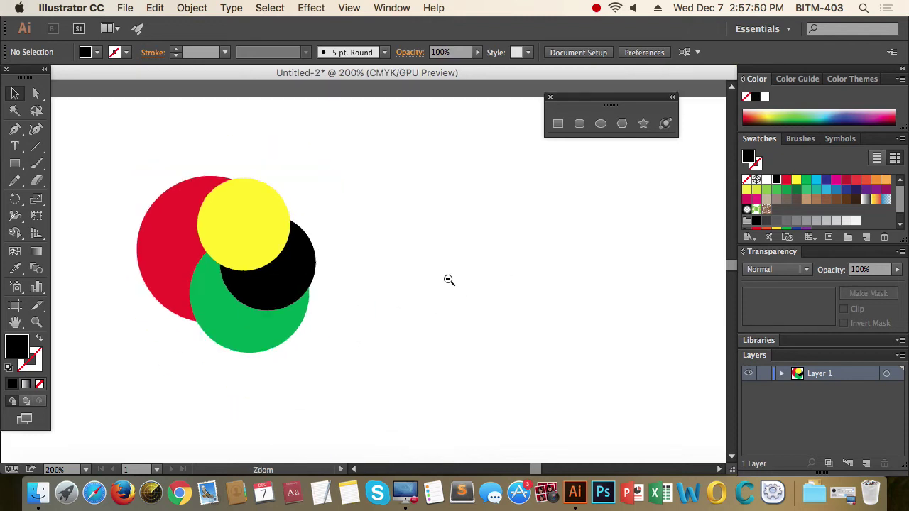
left_click(448, 278, "alt+super")
left_click_drag(15, 163, 91, 197)
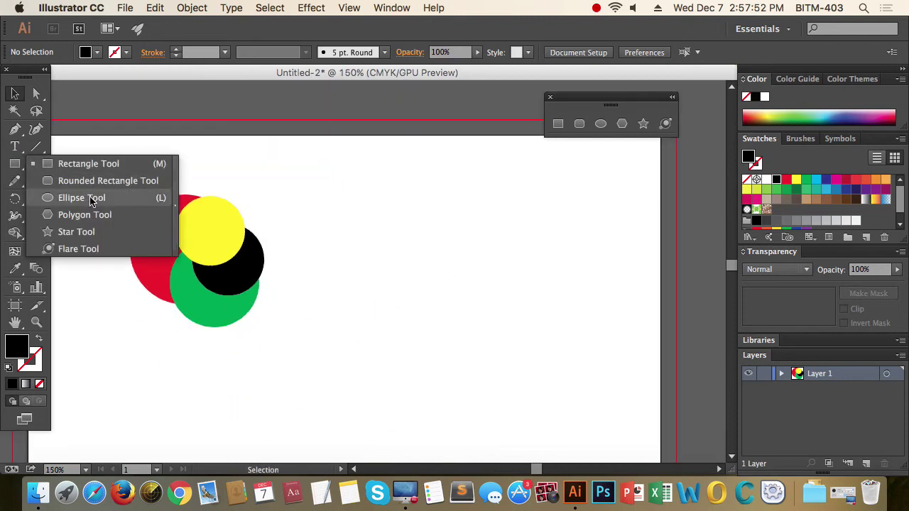
left_click_drag(412, 307, 481, 348)
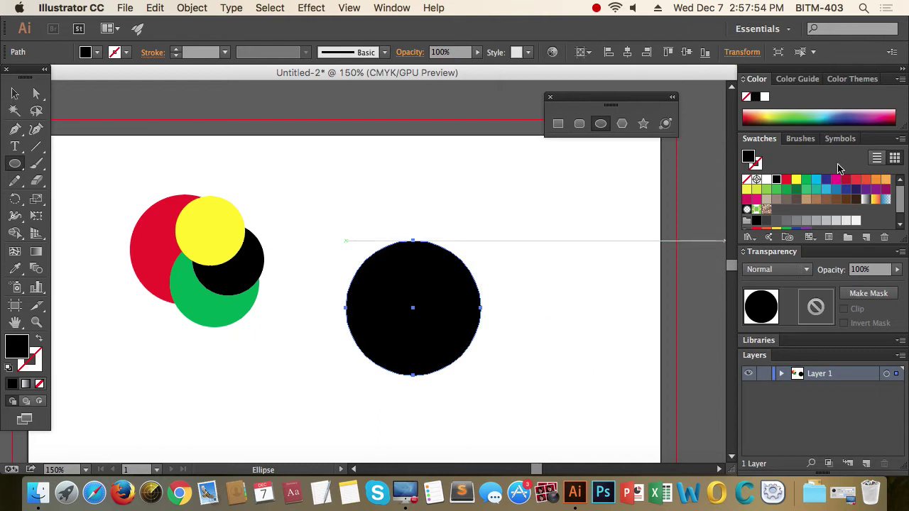
left_click(786, 179)
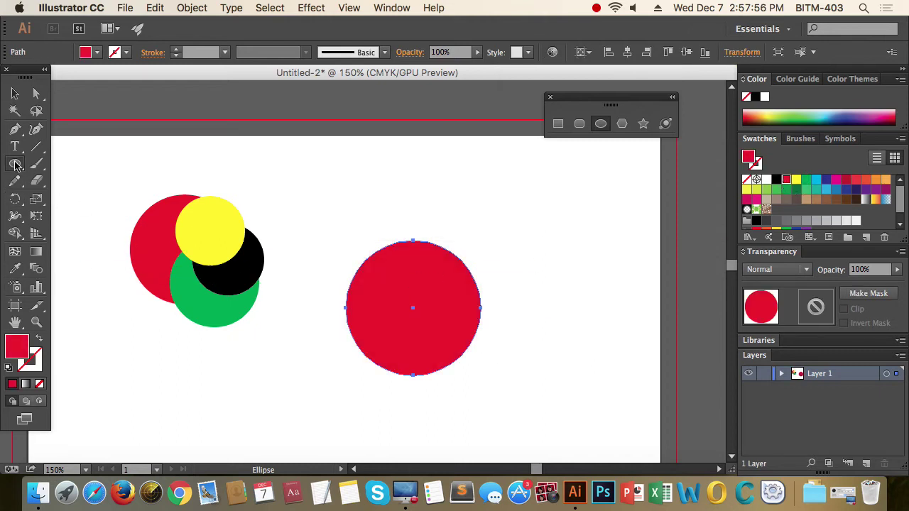
Draw a green rectangle over the red circle and move it further right
left_click_drag(15, 165, 78, 164)
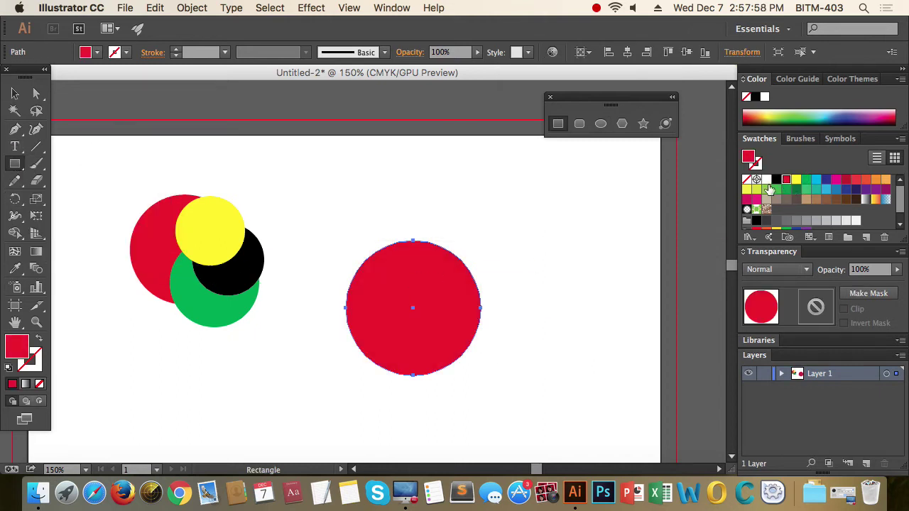
mouse_move(283, 239)
left_mouse_down()
mouse_move(621, 432)
mouse_move(583, 411)
left_mouse_up()
left_click(807, 179)
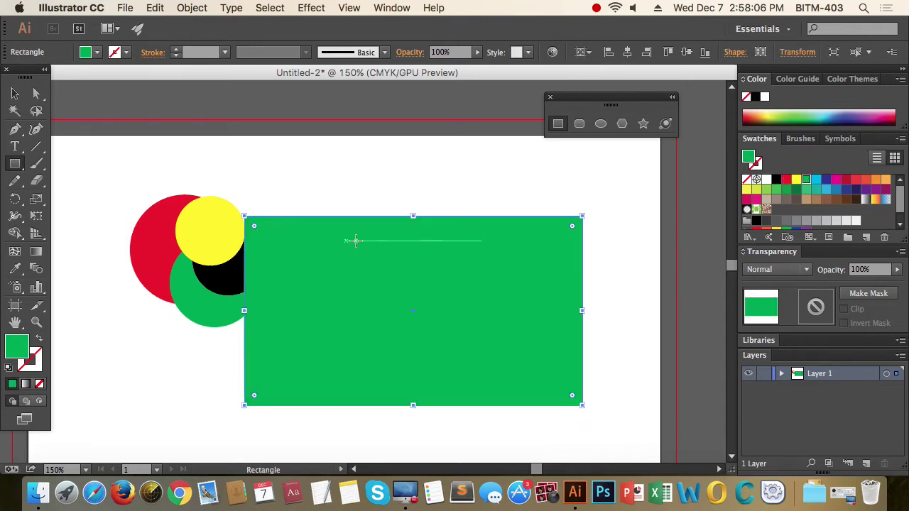
left_click(15, 93)
left_click(670, 227)
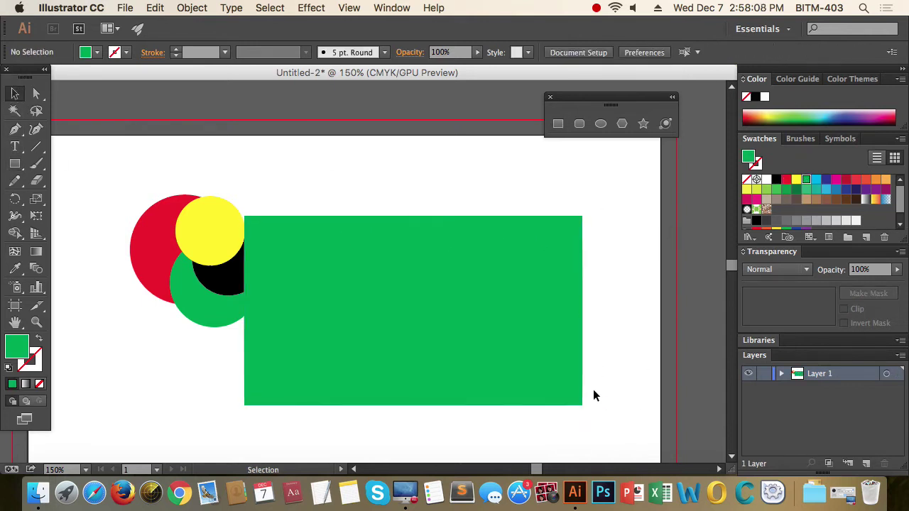
left_click_drag(594, 396, 376, 253)
left_click_drag(434, 299, 533, 292)
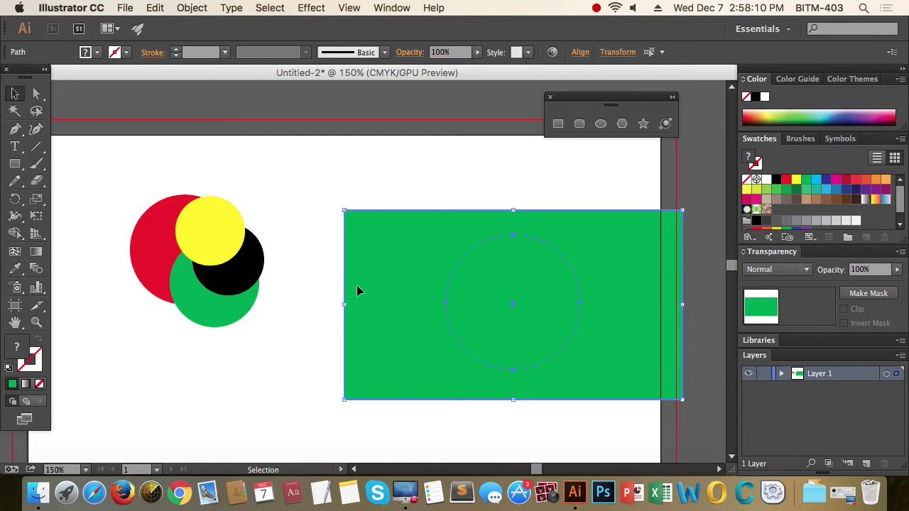
left_click(320, 254)
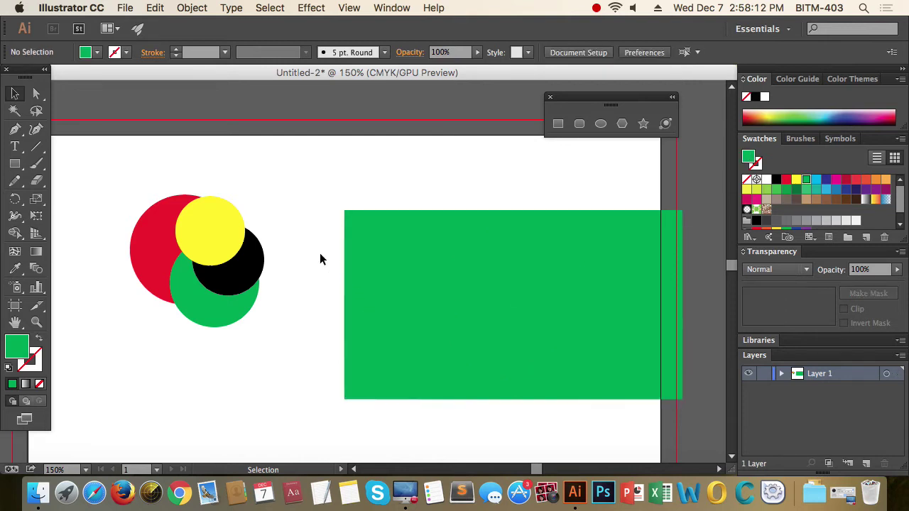
left_click(192, 263)
Send the yellow circle backward one level, then all the way to the back
left_click(284, 304)
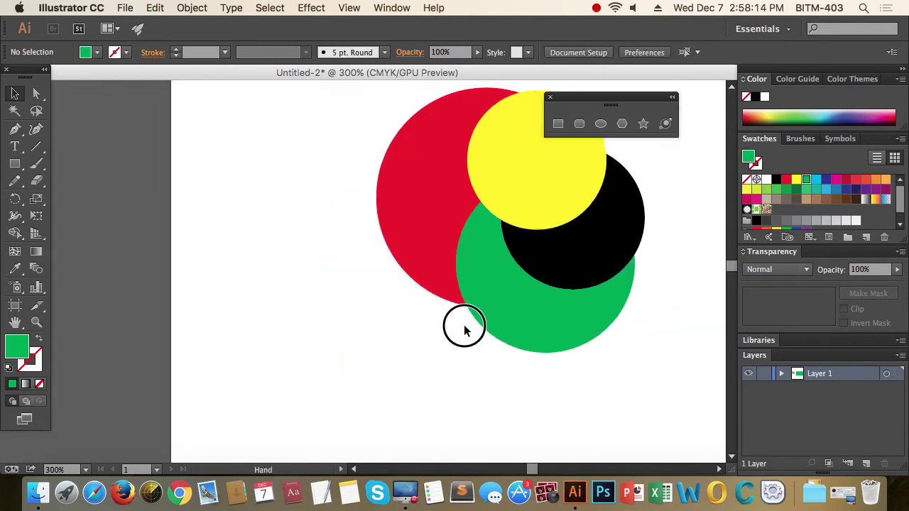
left_click(416, 259)
left_click_drag(416, 255, 395, 268)
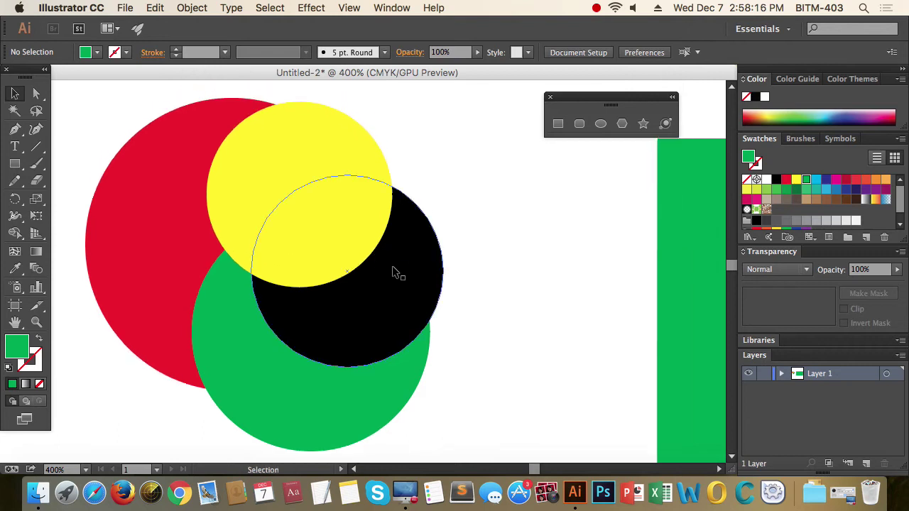
left_click(161, 239)
left_click(308, 238)
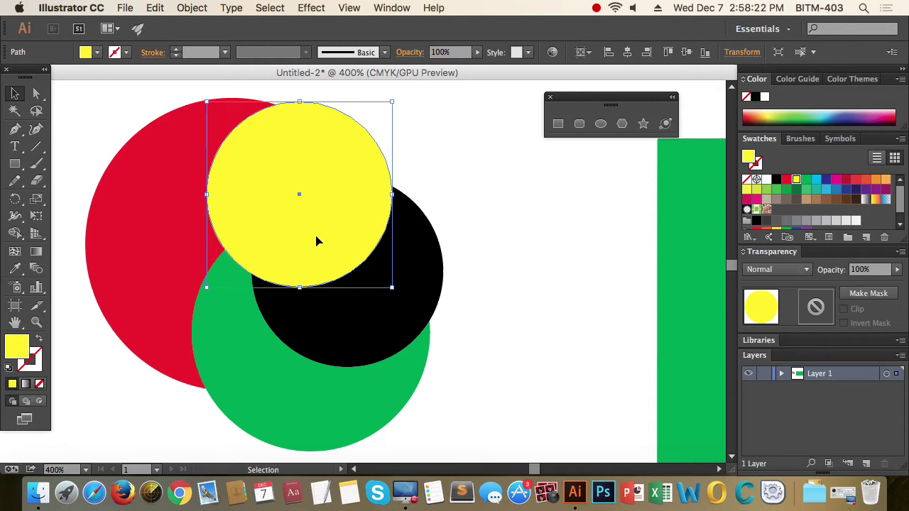
left_click(192, 8)
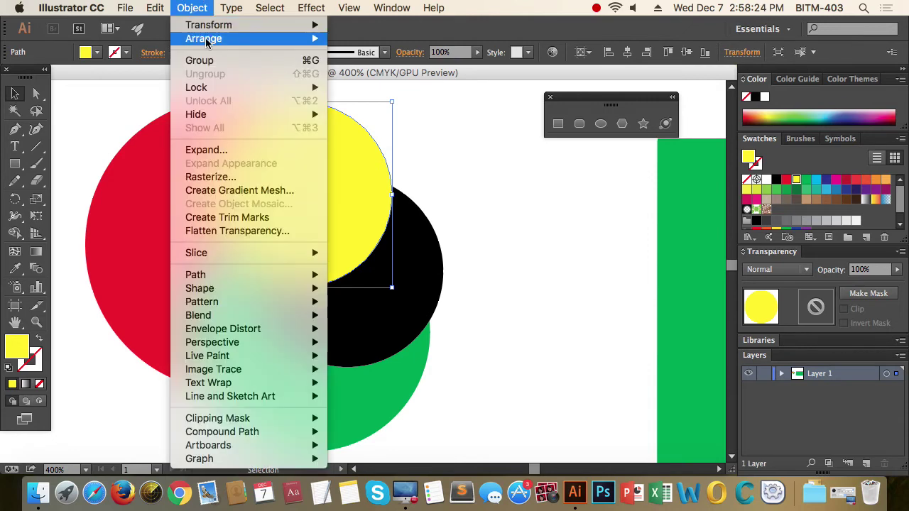
mouse_move(204, 39)
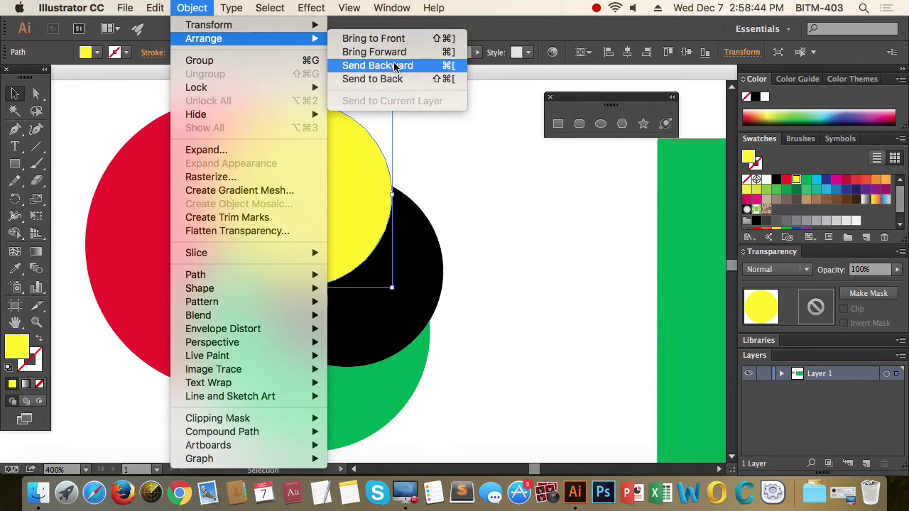
left_click(389, 65)
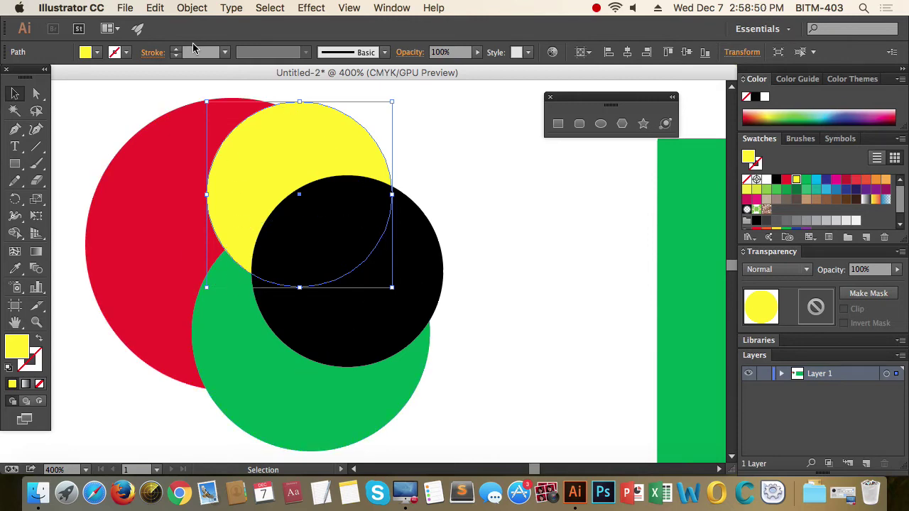
left_click(193, 7)
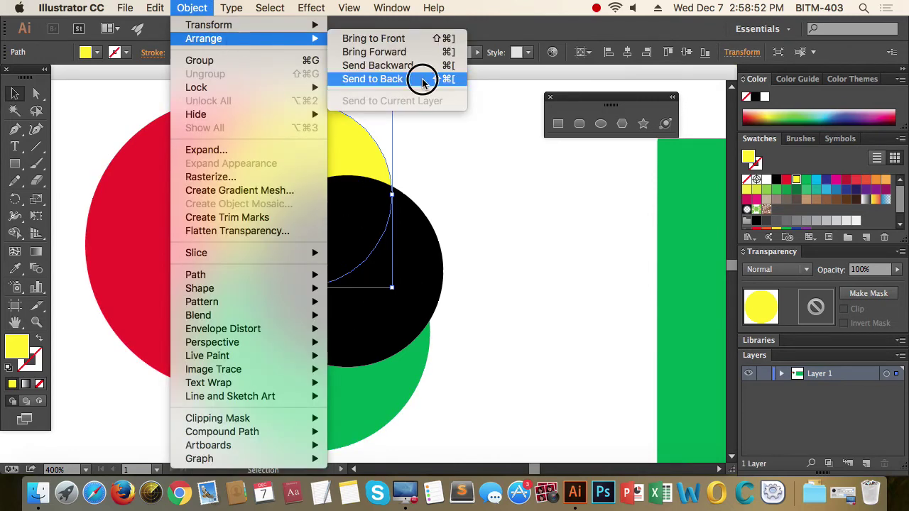
left_click(420, 78)
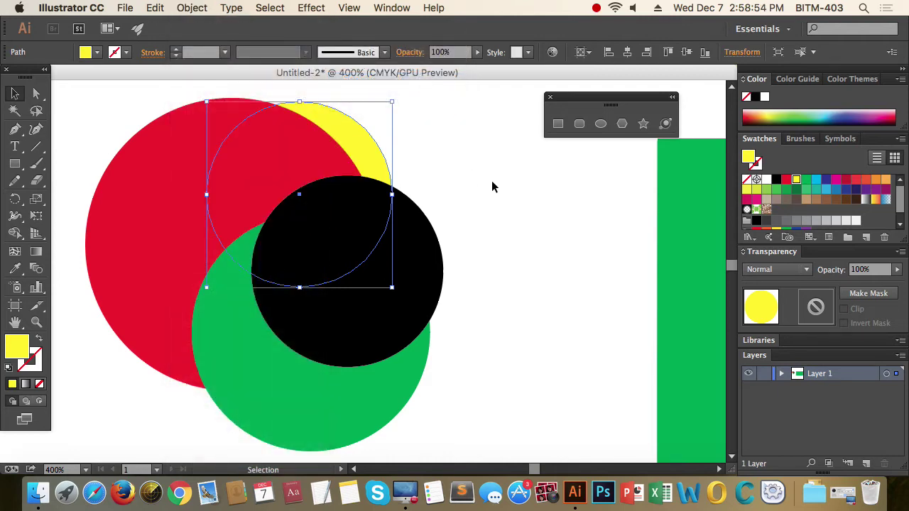
Bring the yellow circle forward one level, then to the very front
left_click(199, 7)
mouse_move(204, 39)
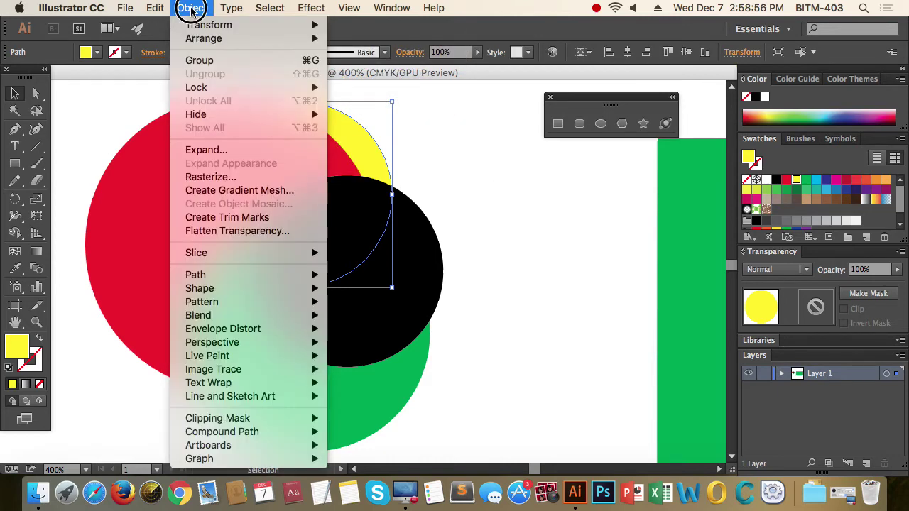
left_click(374, 51)
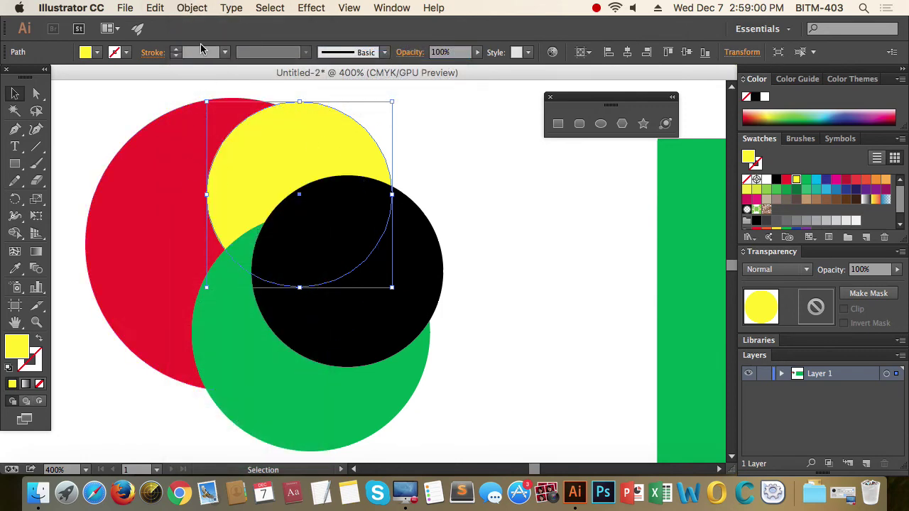
left_click(206, 7)
mouse_move(204, 39)
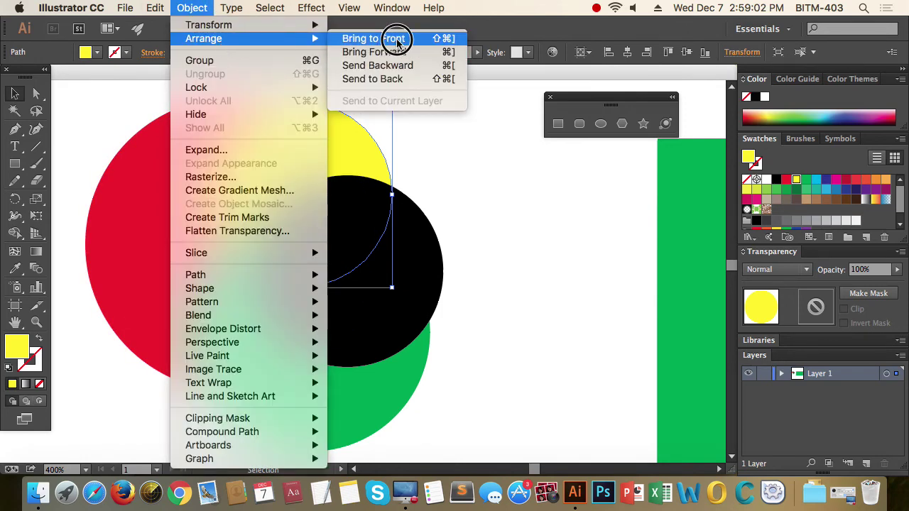
left_click(396, 37)
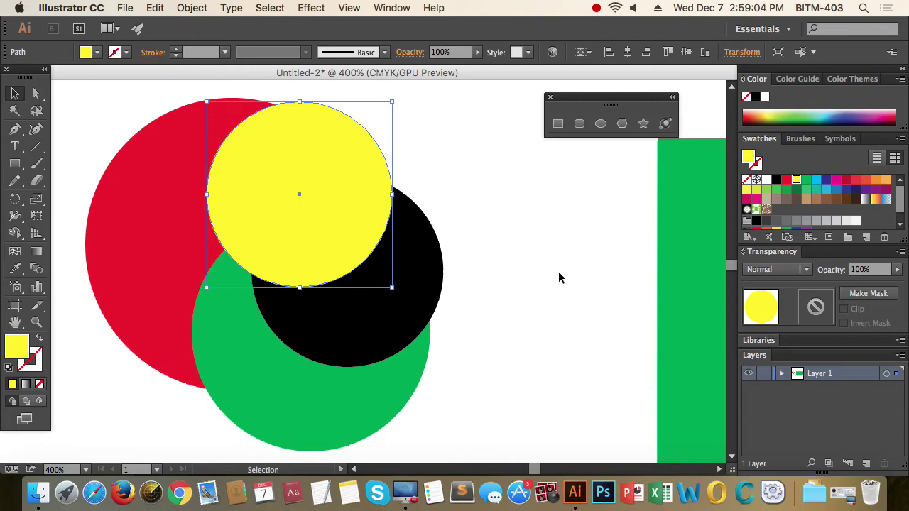
left_click(193, 8)
mouse_move(204, 38)
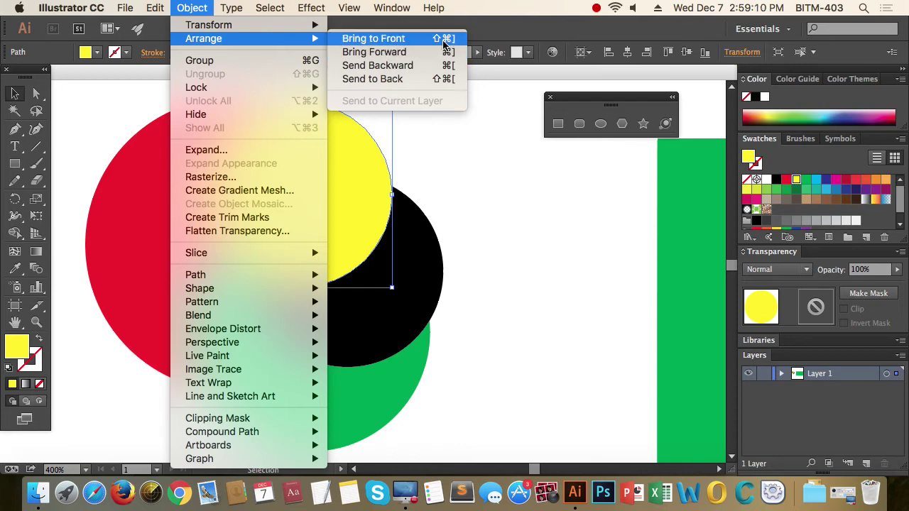
left_click(476, 170)
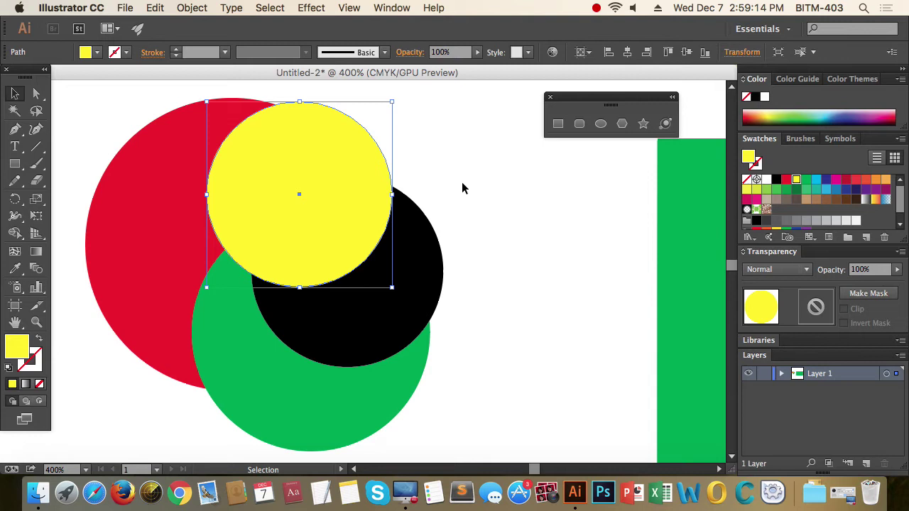
left_click(460, 186)
left_click(352, 174)
left_click(497, 194)
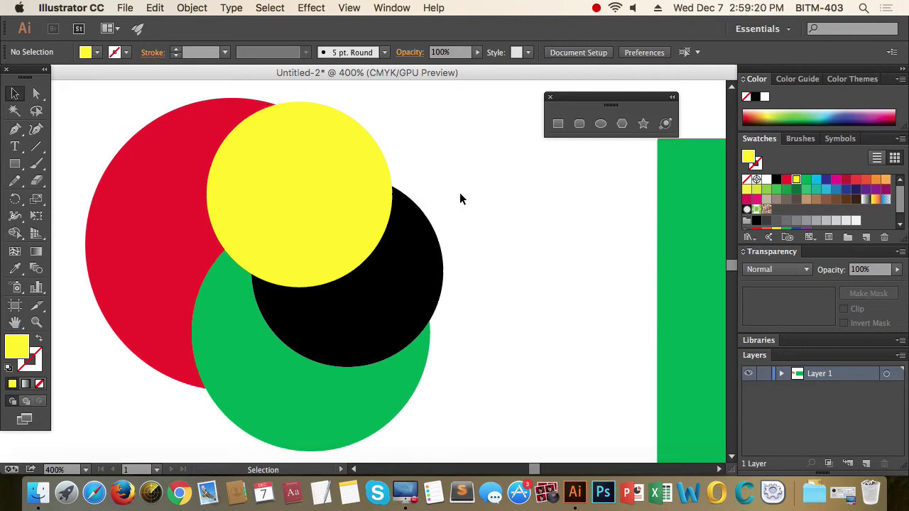
left_click(319, 173)
left_click(193, 8)
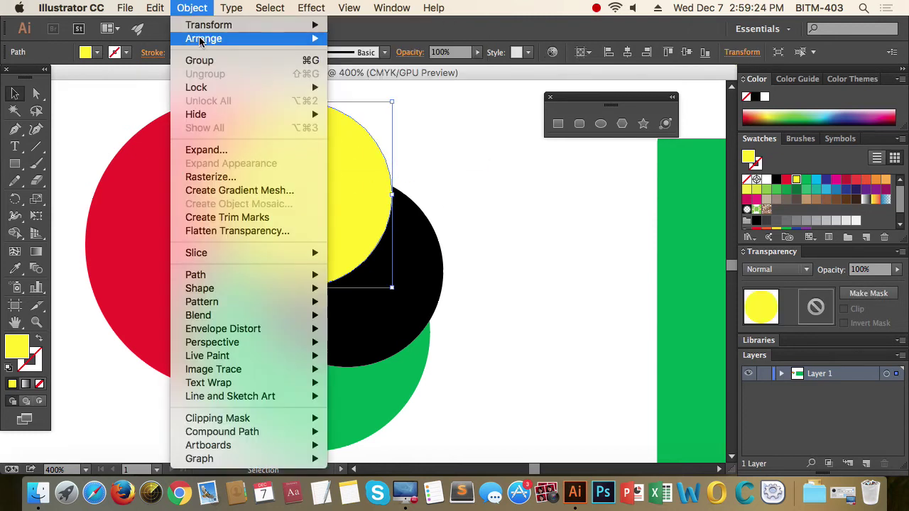
left_click(437, 204)
right_click(330, 169)
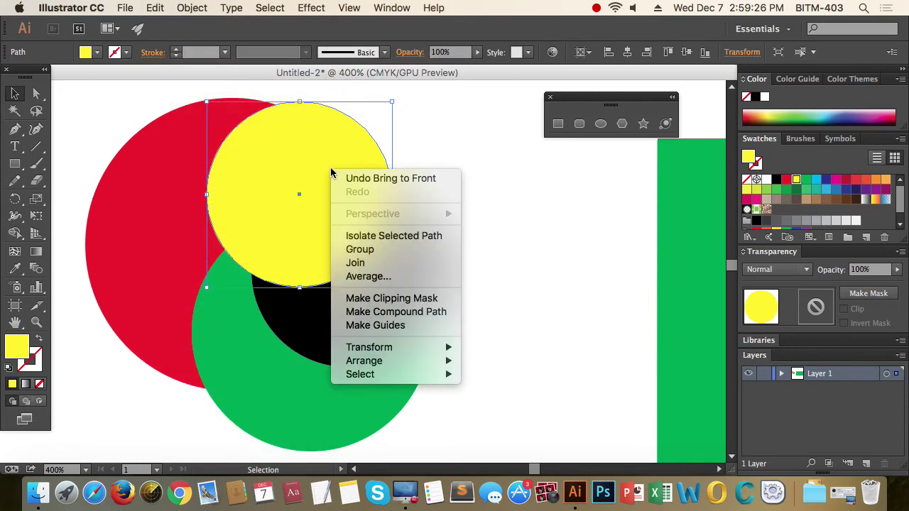
mouse_move(364, 361)
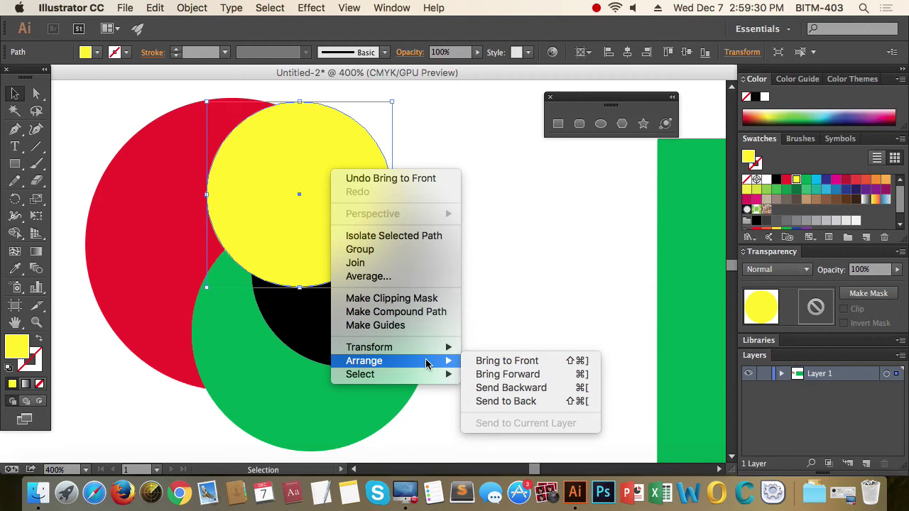
left_click(568, 281)
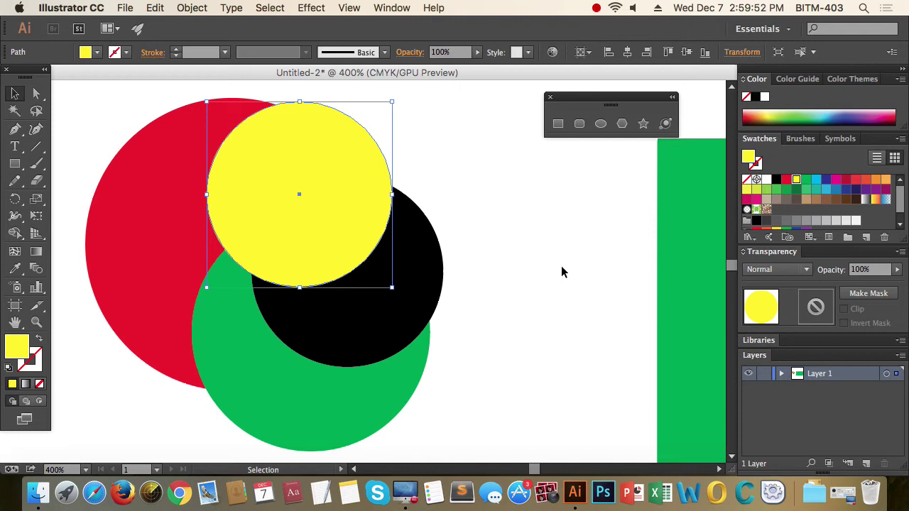
right_click(295, 220)
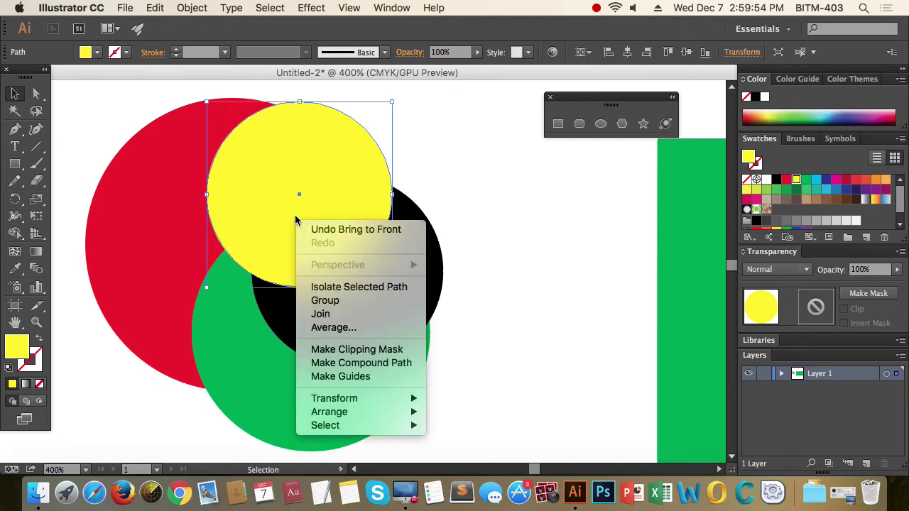
mouse_move(330, 412)
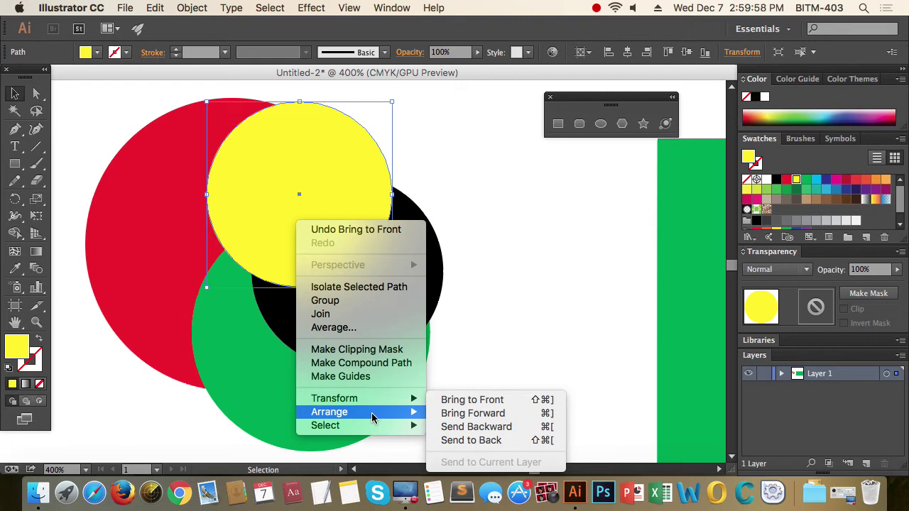
left_click(539, 297)
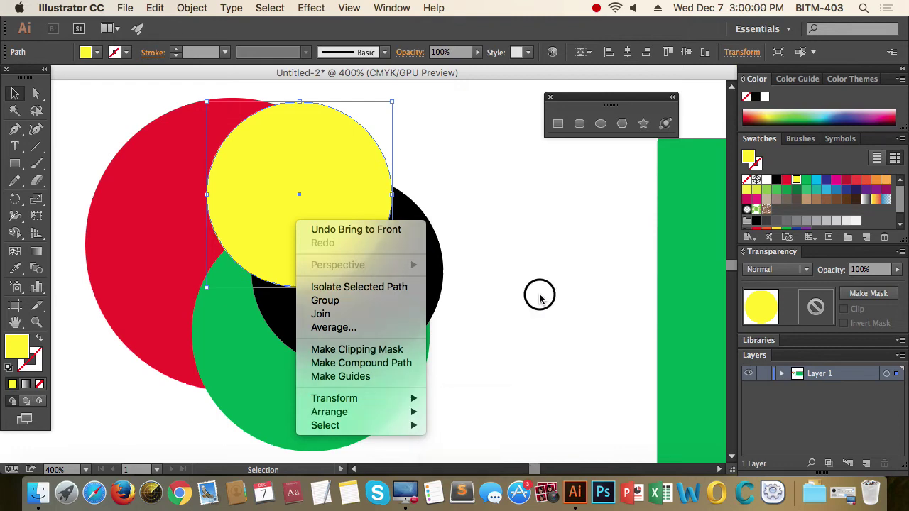
left_click(337, 197)
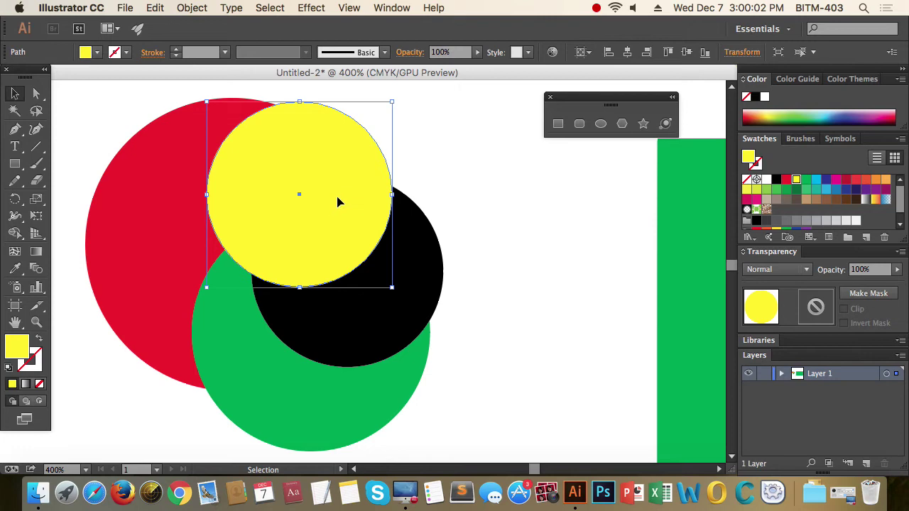
right_click(337, 207)
mouse_move(398, 396)
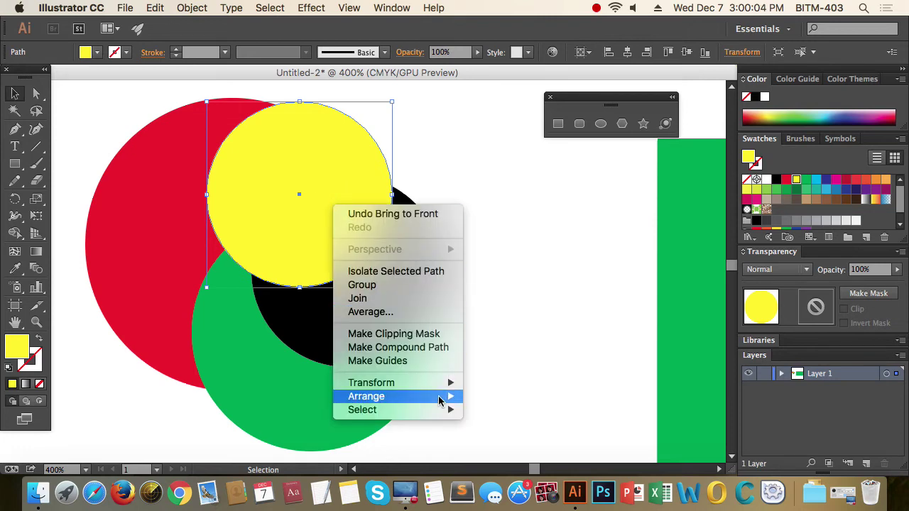
left_click(541, 323)
left_click(201, 7)
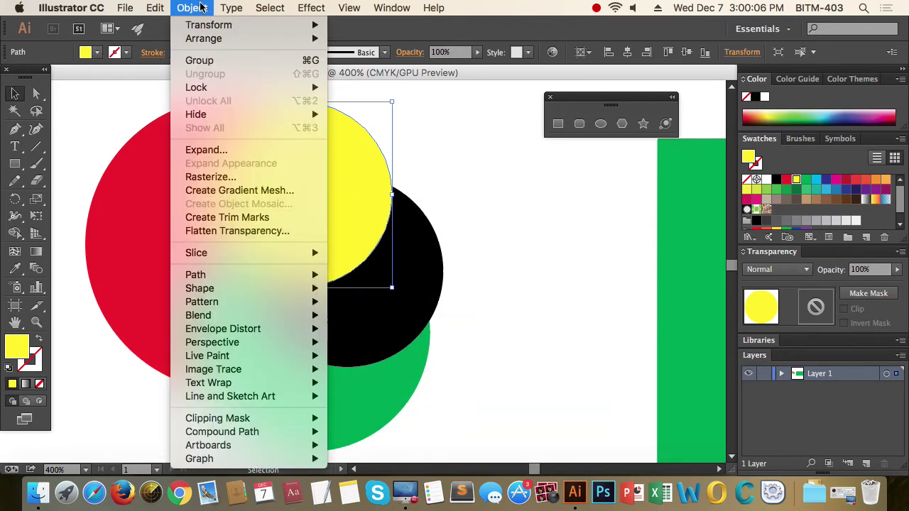
left_click(520, 275)
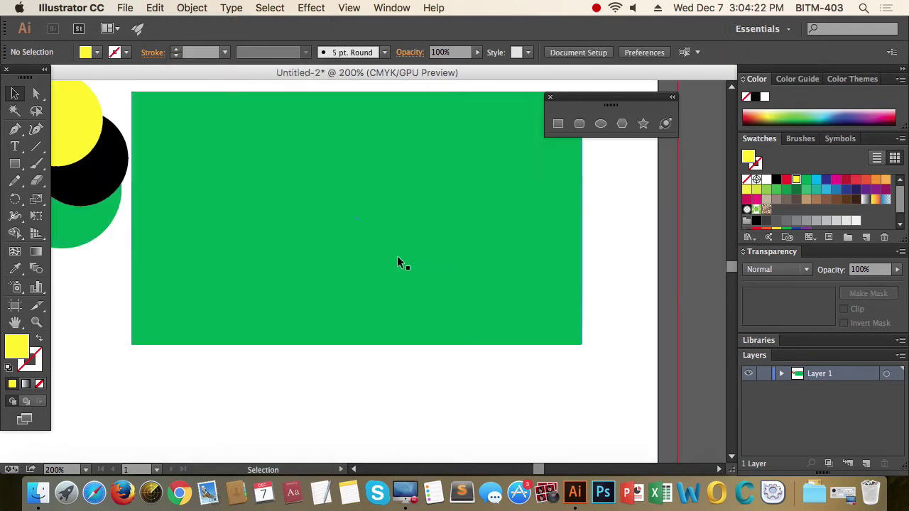
Paste the red circle behind the green rectangle, then bring it to the front
left_click(400, 276)
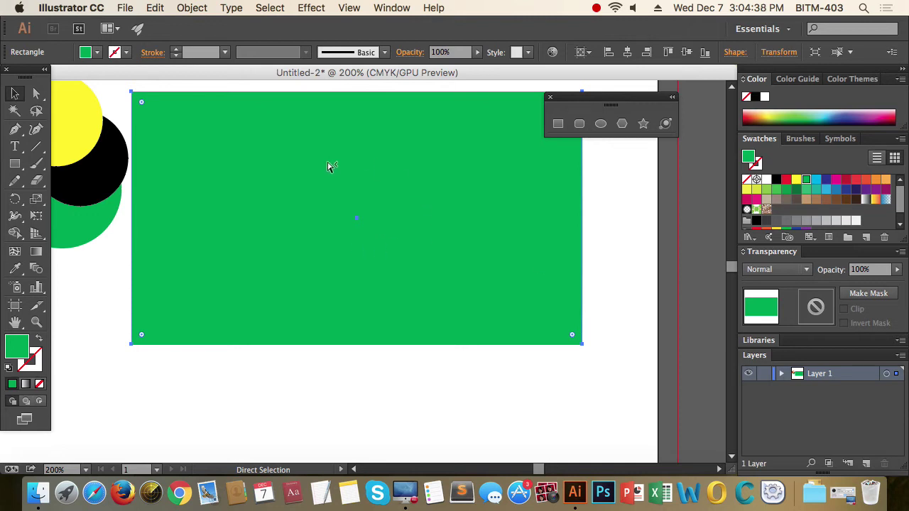
key("ctrl+b")
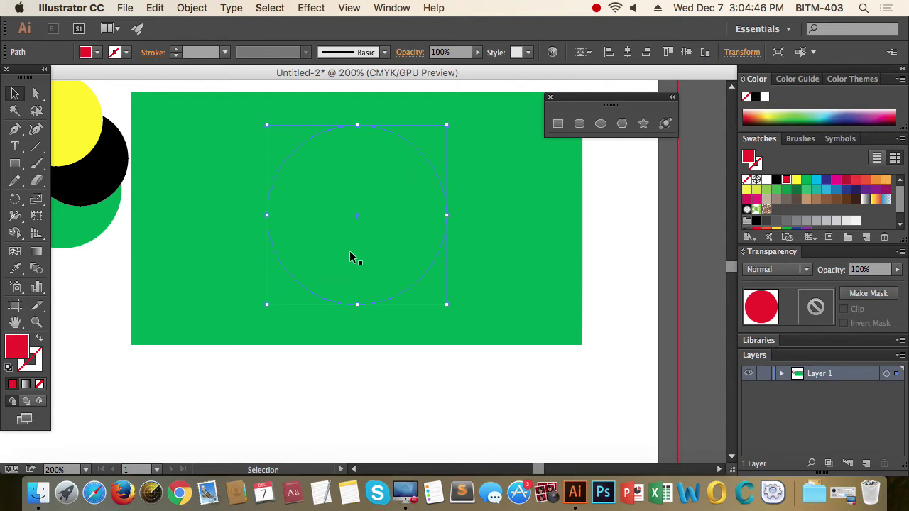
left_click(192, 9)
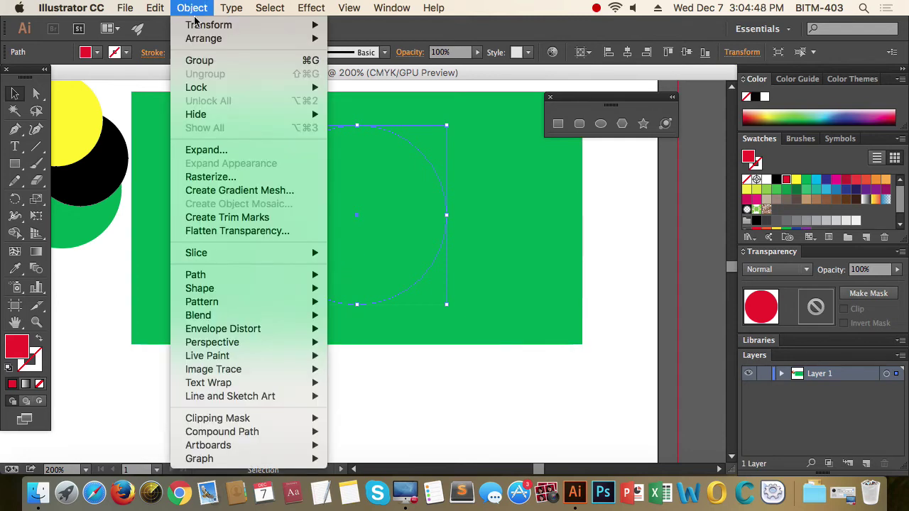
mouse_move(204, 39)
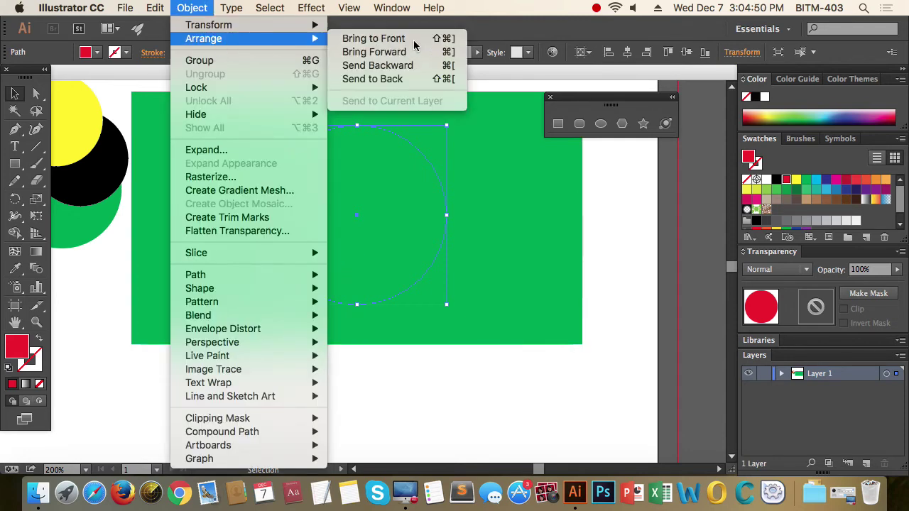
left_click(414, 42)
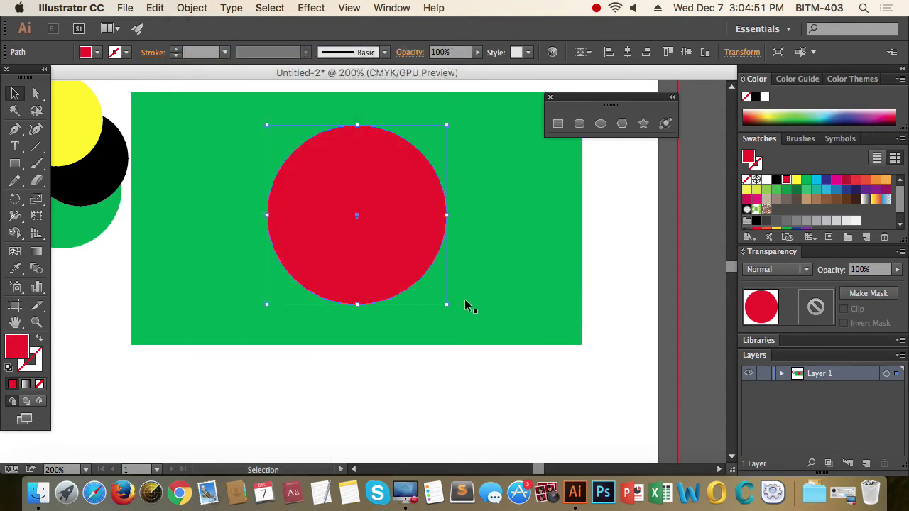
left_click(472, 376)
mouse_move(304, 346)
left_mouse_down()
mouse_move(398, 305)
mouse_move(244, 301)
left_mouse_up()
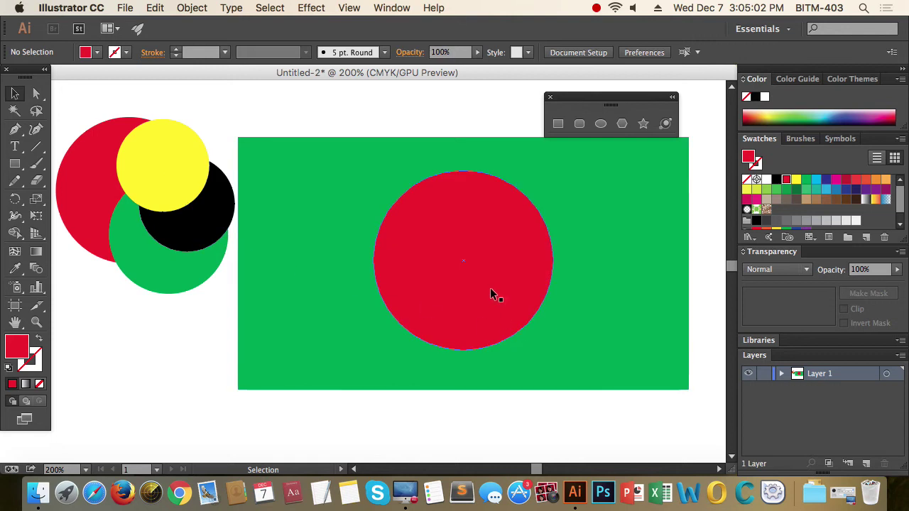
left_click(535, 398)
With Direct Selection, toggle the selection between the red circle and the green rectangle
key("a")
left_click(564, 334)
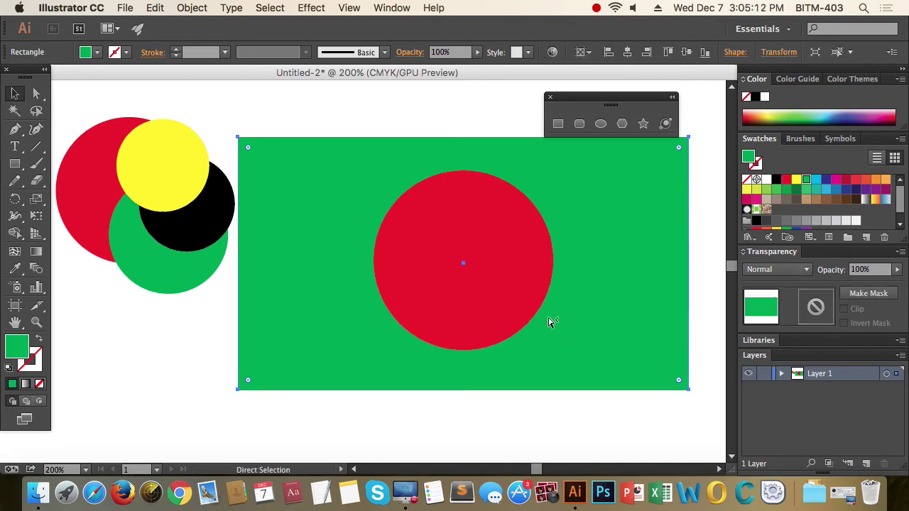
left_click(530, 308)
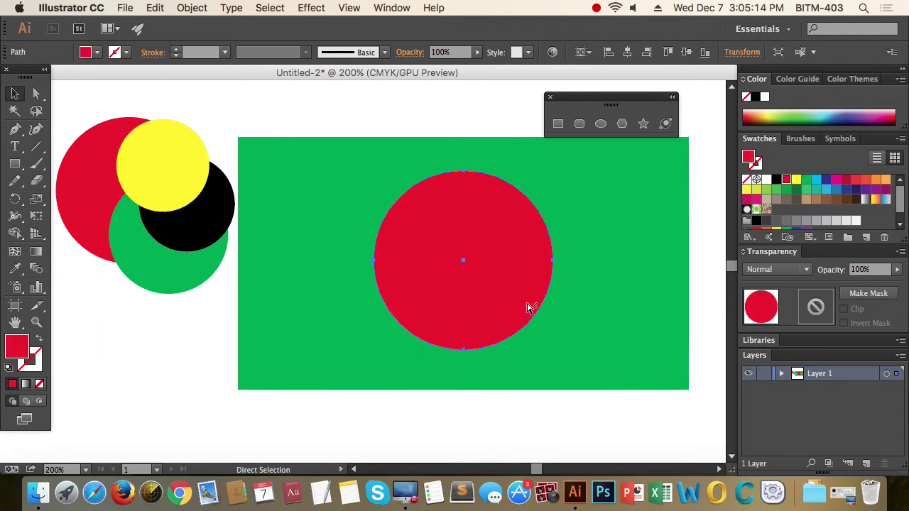
left_click(559, 348)
left_click(502, 312)
left_click(562, 341)
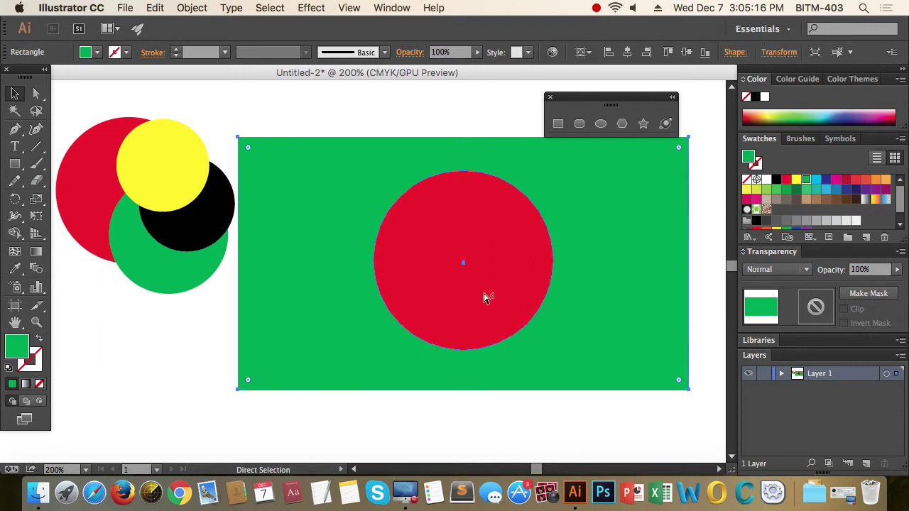
left_click(488, 299)
left_click(552, 341)
left_click(498, 293)
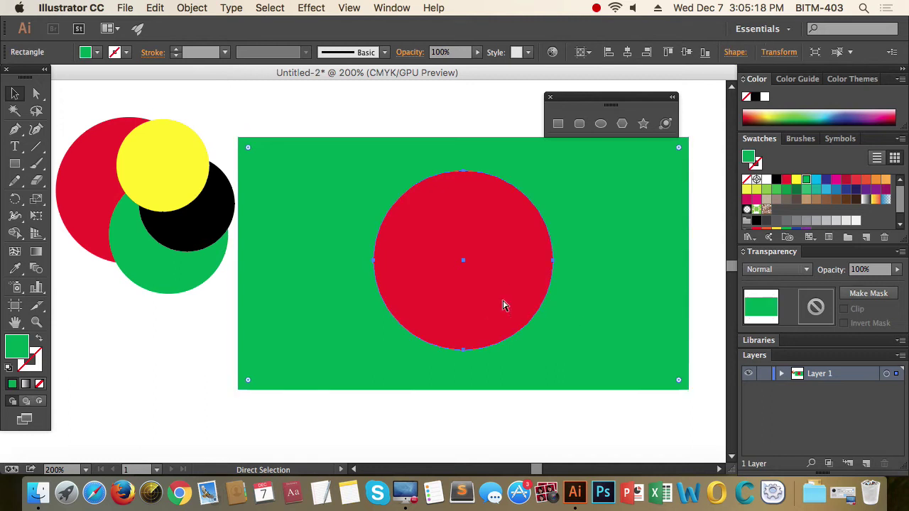
left_click(504, 304)
left_click(554, 341)
left_click(504, 310)
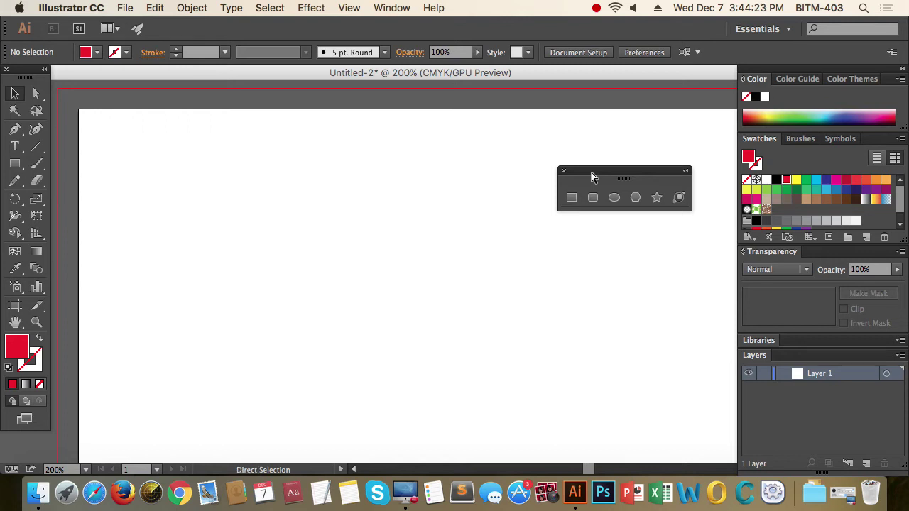
Show the rulers, float the document window, and set ruler units to Points
key("super+r")
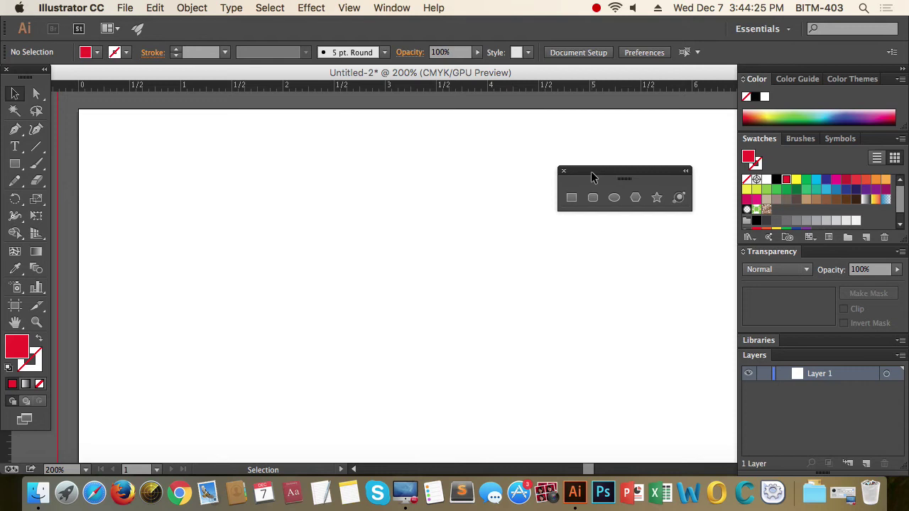
left_click_drag(437, 73, 489, 74)
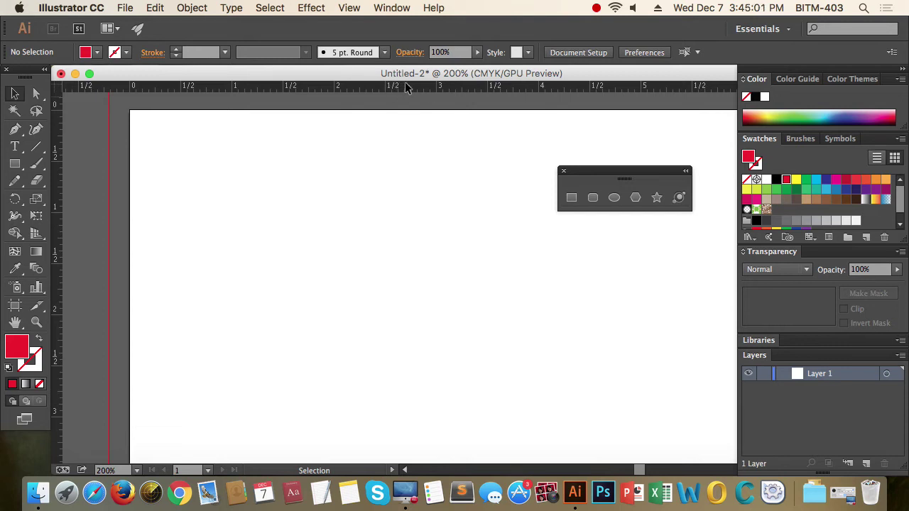
right_click(405, 91)
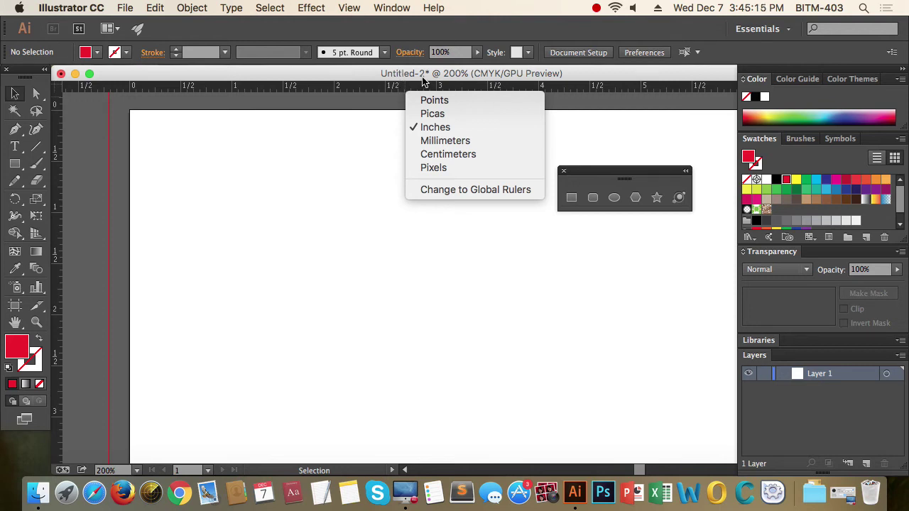
left_click(453, 102)
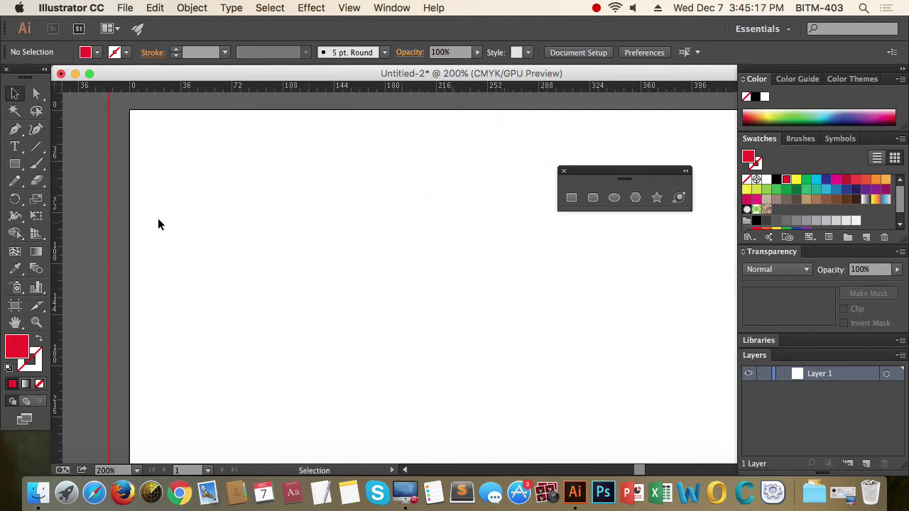
Switch the ruler units back to Inches, cancelling the Rectangle size dialog without drawing
left_click(15, 164)
left_click(347, 242)
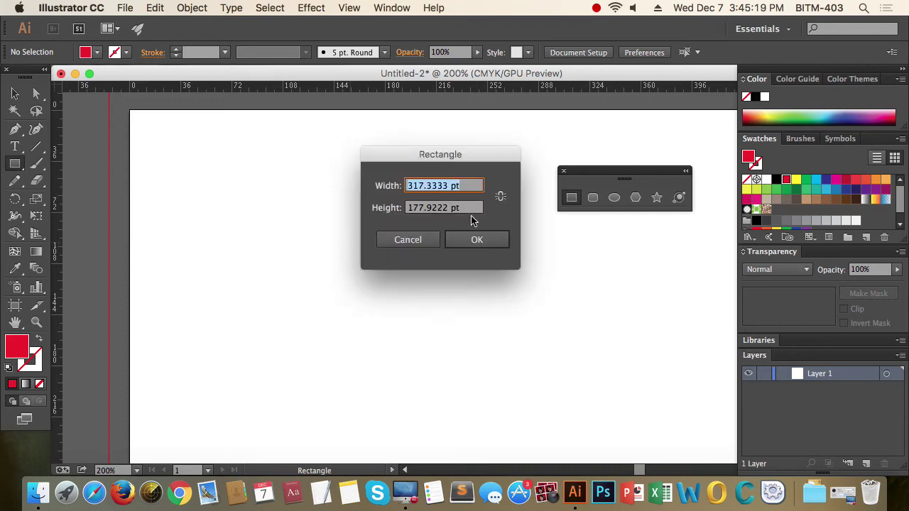
key("Escape")
right_click(457, 86)
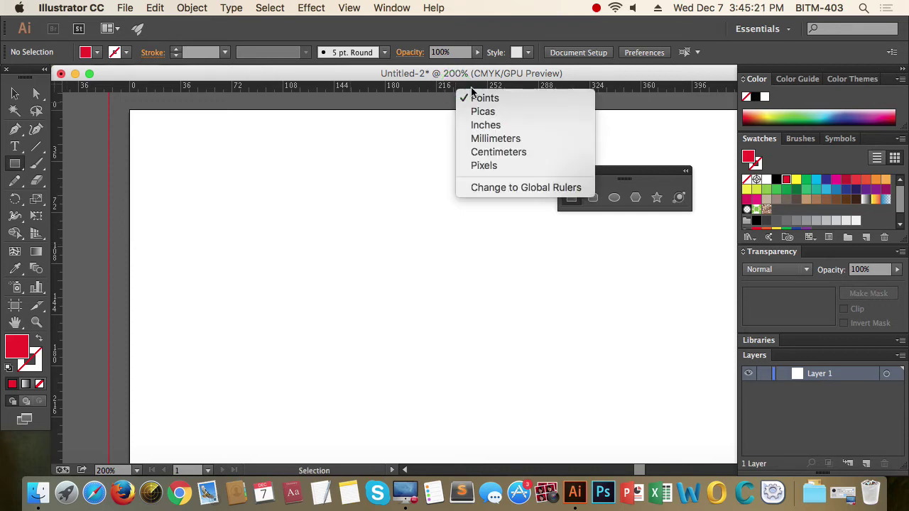
left_click(522, 127)
left_click(319, 229)
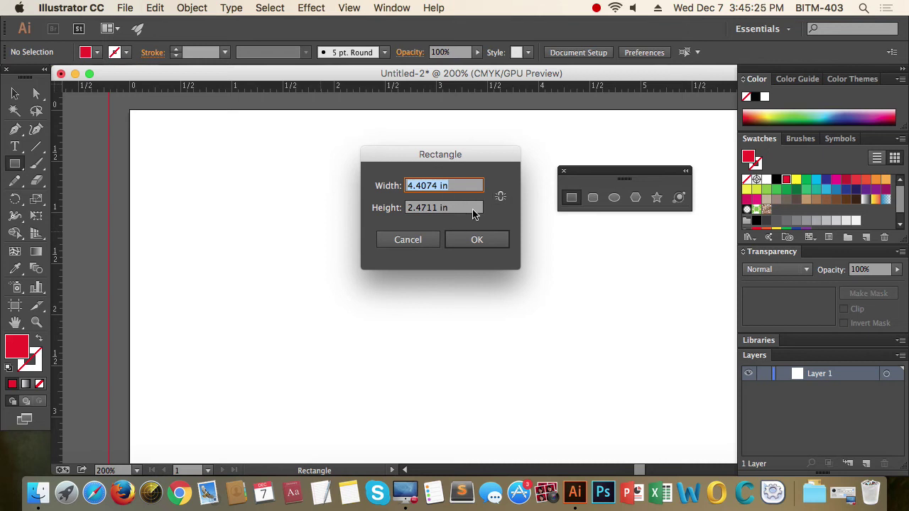
left_click(416, 243)
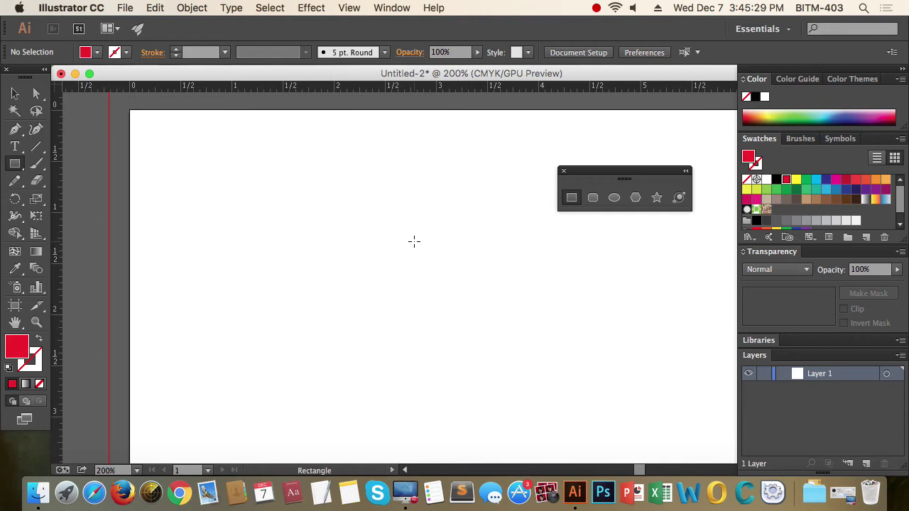
Drag five vertical guides and four horizontal guides from the rulers onto the artboard
left_click(14, 93)
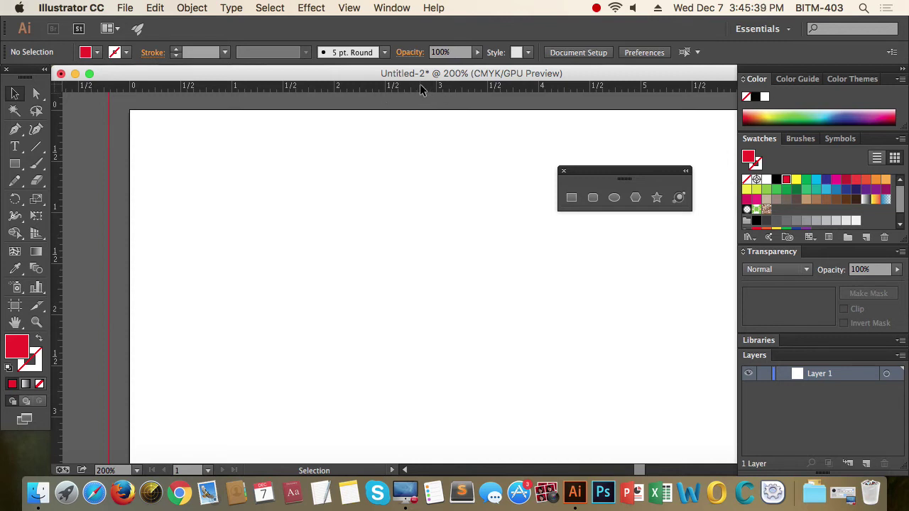
left_click_drag(420, 85, 429, 290)
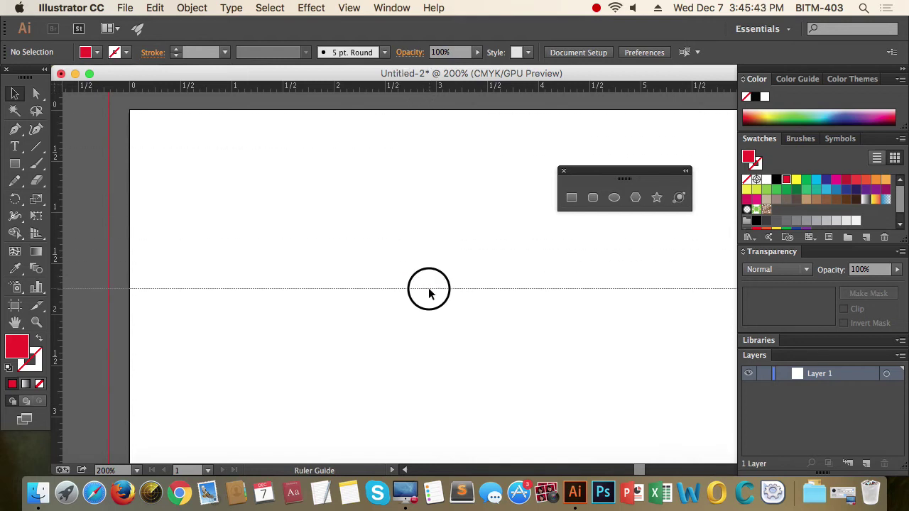
left_click_drag(429, 290, 429, 290)
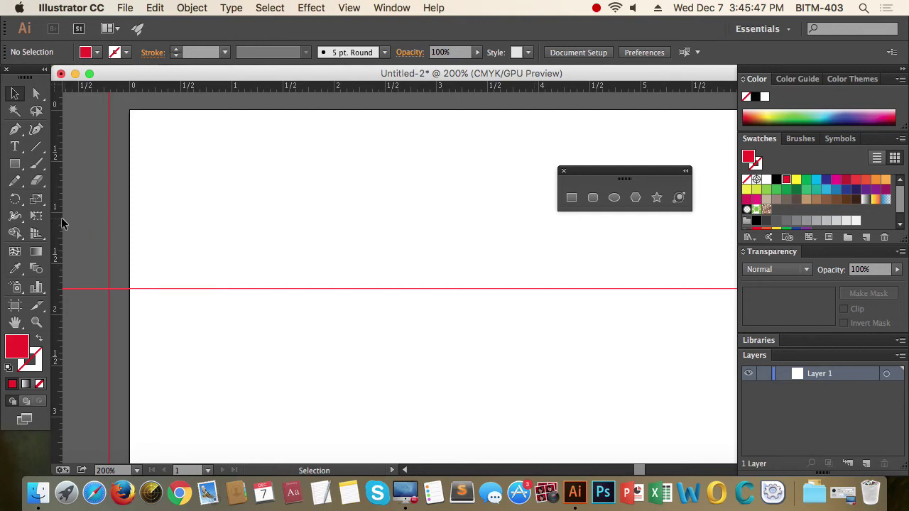
left_click_drag(60, 216, 426, 274)
left_click_drag(59, 213, 511, 281)
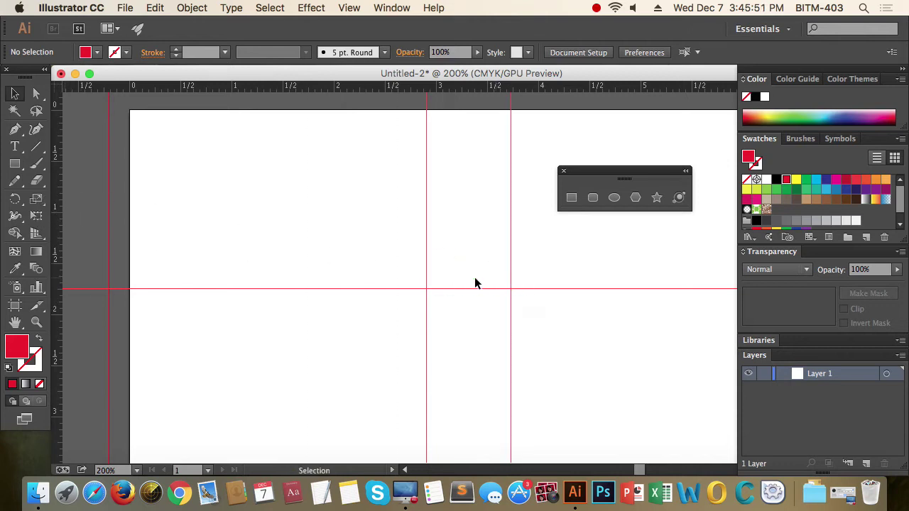
left_click_drag(57, 228, 468, 268)
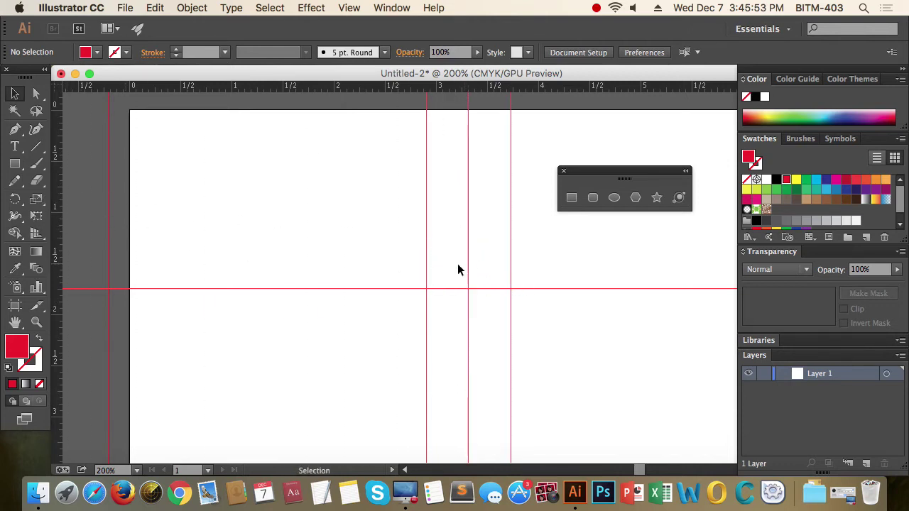
left_click_drag(58, 229, 518, 264)
left_click_drag(61, 208, 398, 214)
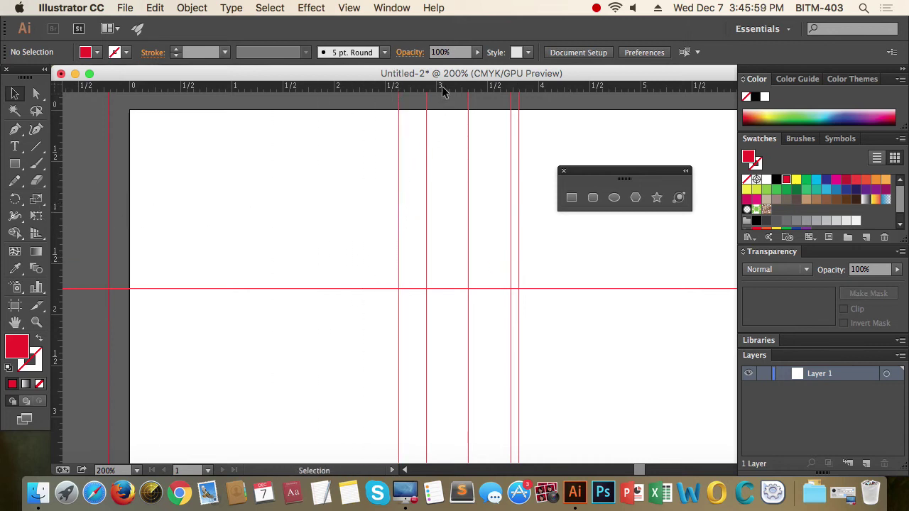
left_click_drag(442, 90, 456, 259)
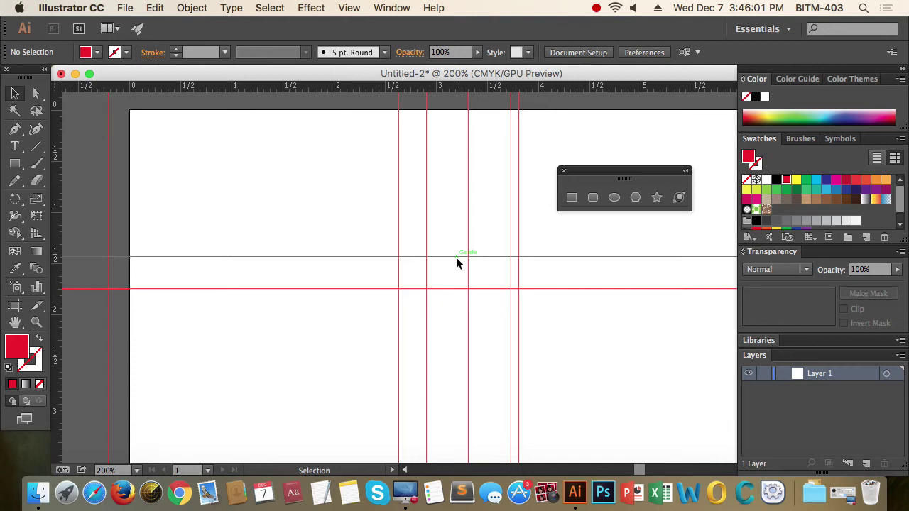
left_click_drag(457, 89, 493, 237)
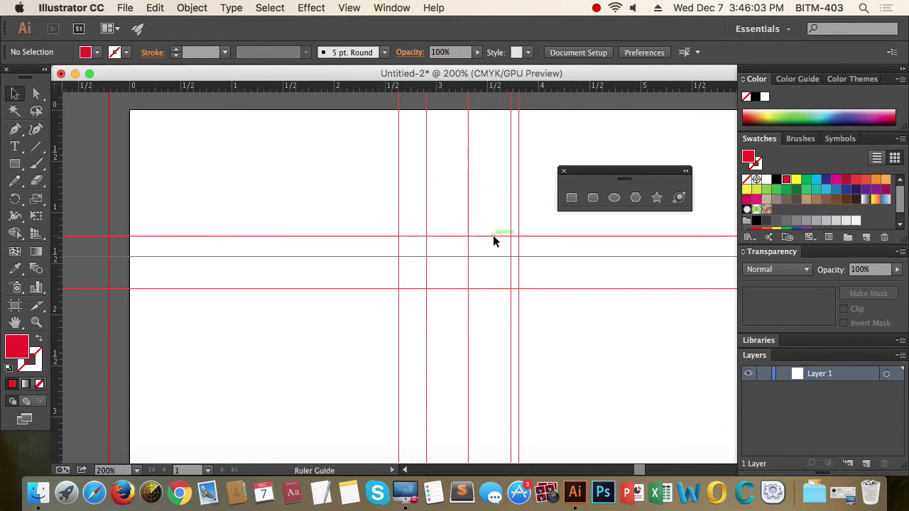
mouse_move(487, 88)
left_mouse_down()
mouse_move(507, 341)
mouse_move(511, 334)
left_mouse_up()
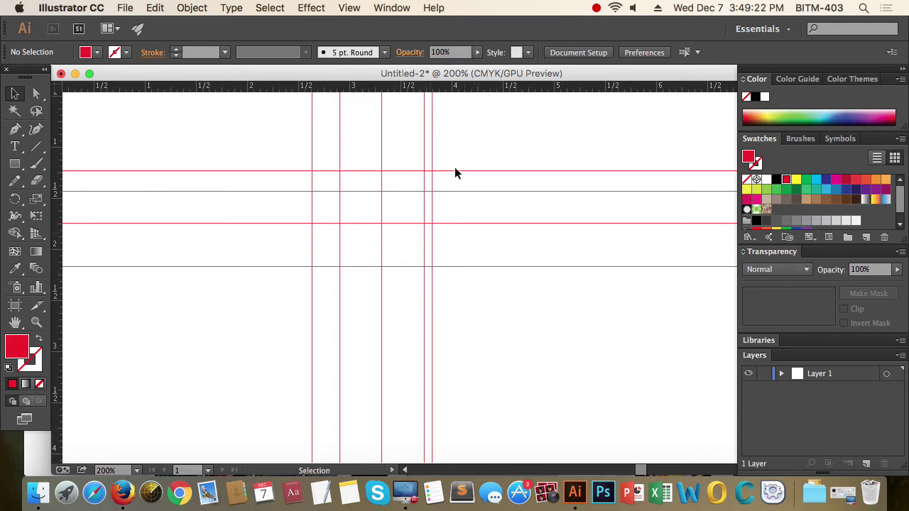
Try marquee-selecting the locked guides and check the canvas context menu
left_click_drag(443, 138, 583, 321)
left_click_drag(248, 157, 331, 331)
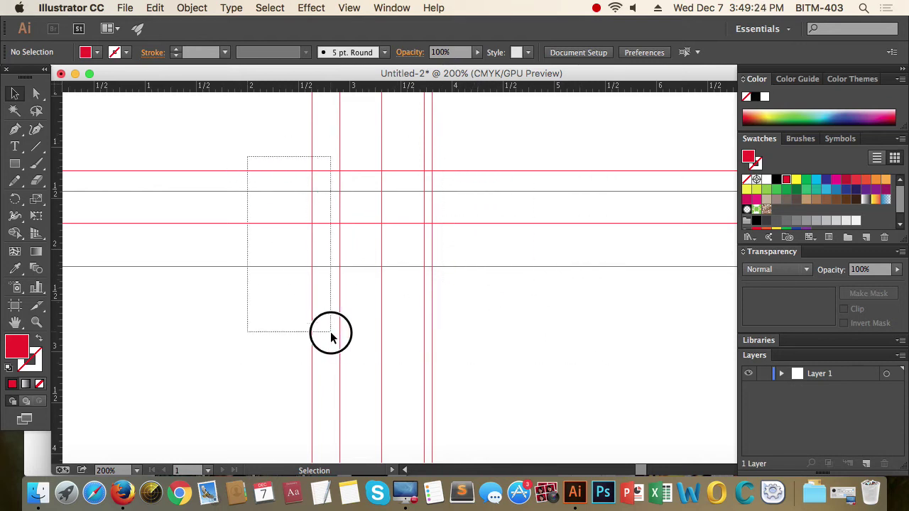
left_click_drag(114, 114, 216, 350)
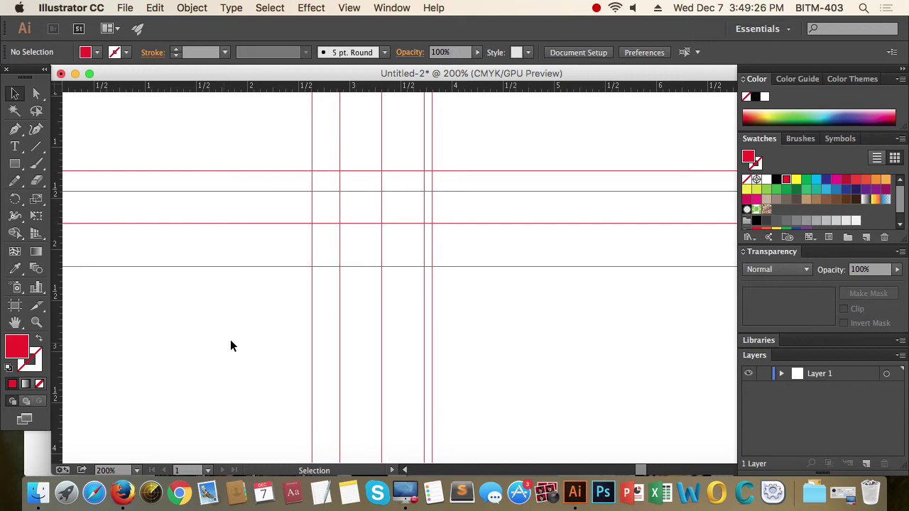
left_click_drag(186, 150, 252, 339)
right_click(241, 295)
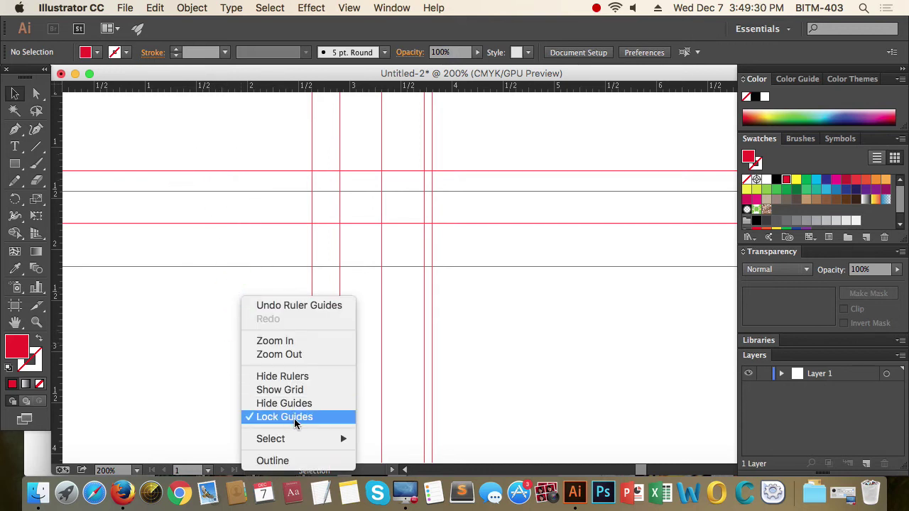
left_click(487, 144)
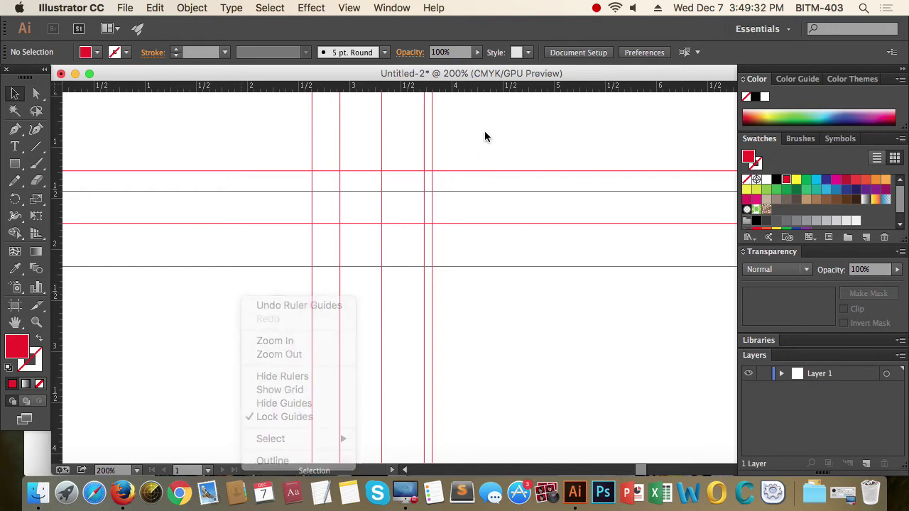
Uncheck Lock Guides in the canvas context menu and select a guide
right_click(485, 137)
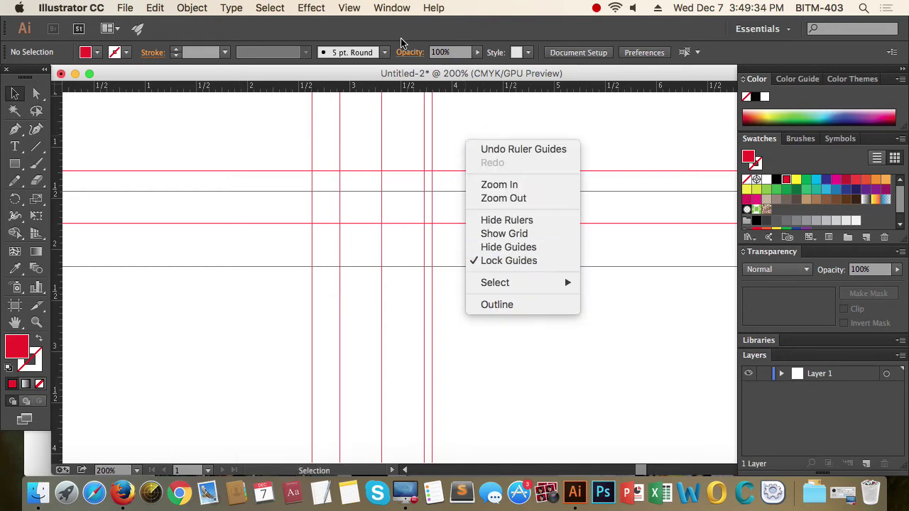
left_click(348, 8)
mouse_move(423, 342)
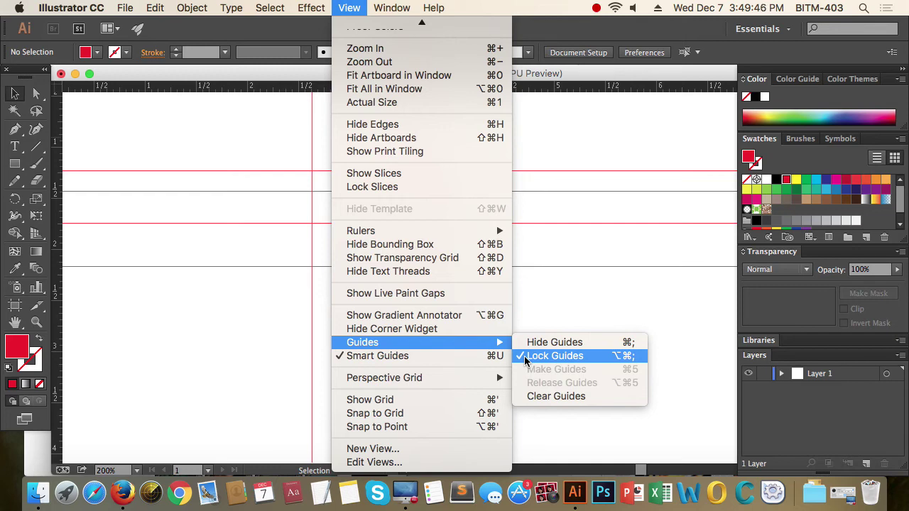
left_click(566, 256)
right_click(544, 249)
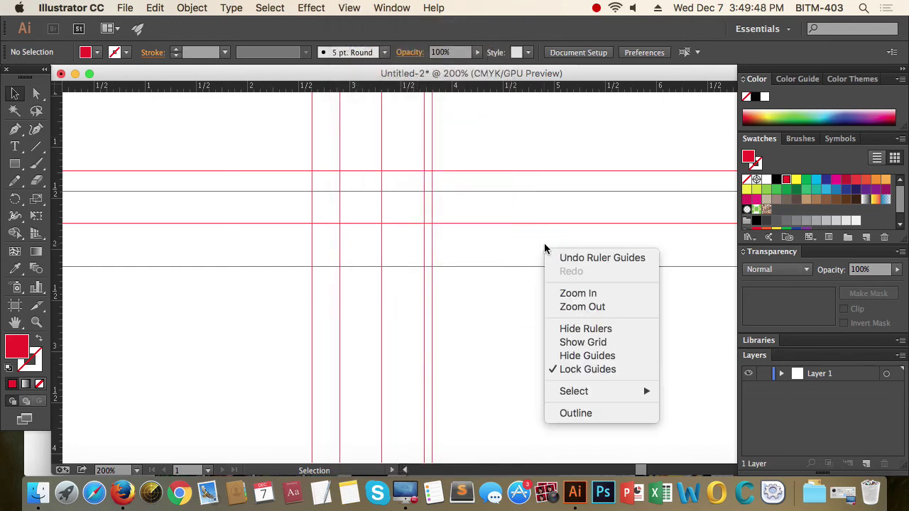
left_click(596, 370)
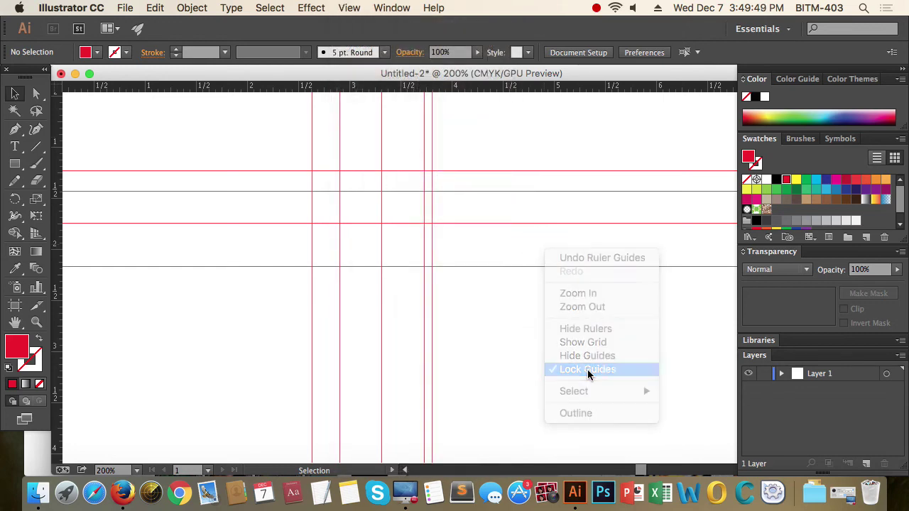
right_click(500, 305)
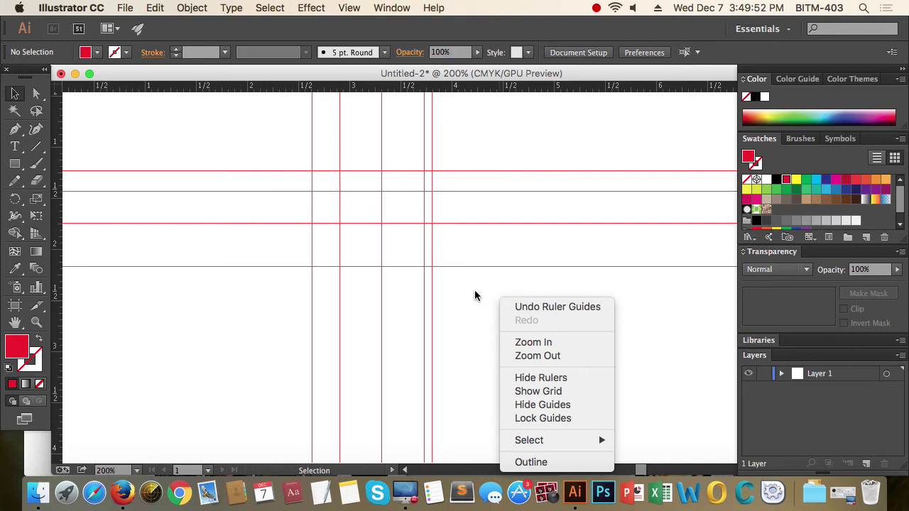
left_click(475, 296)
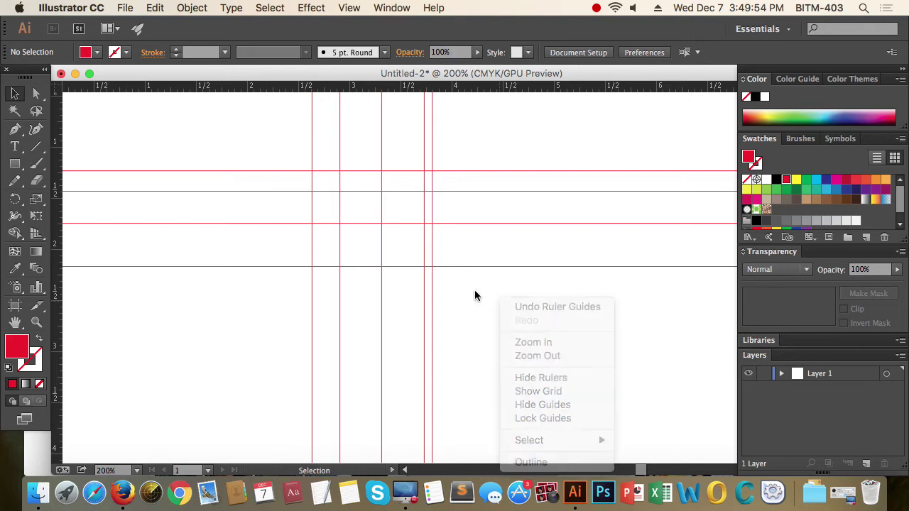
left_click(462, 299)
Marquee-select and delete the three right-hand vertical guides
mouse_move(494, 243)
left_mouse_down()
mouse_move(516, 211)
mouse_move(515, 181)
left_mouse_up()
left_click(511, 144)
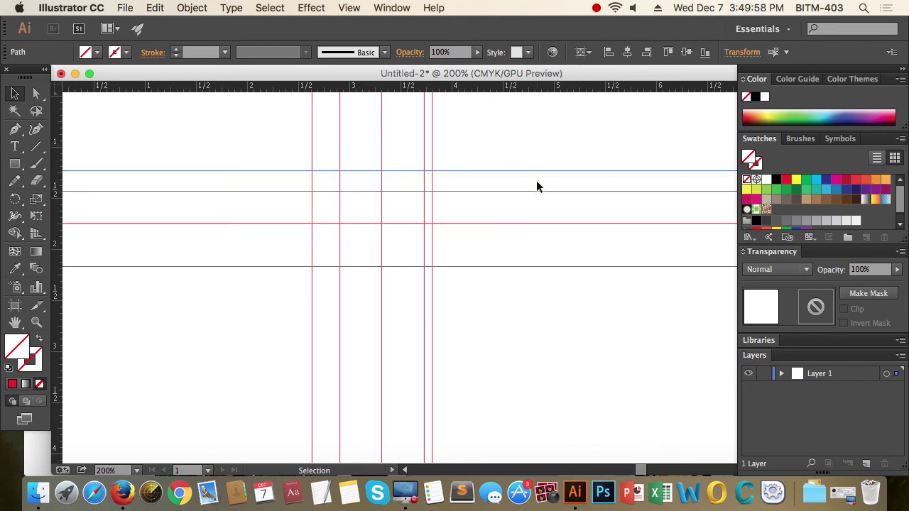
left_click_drag(260, 360, 347, 376)
left_click_drag(358, 346, 448, 393)
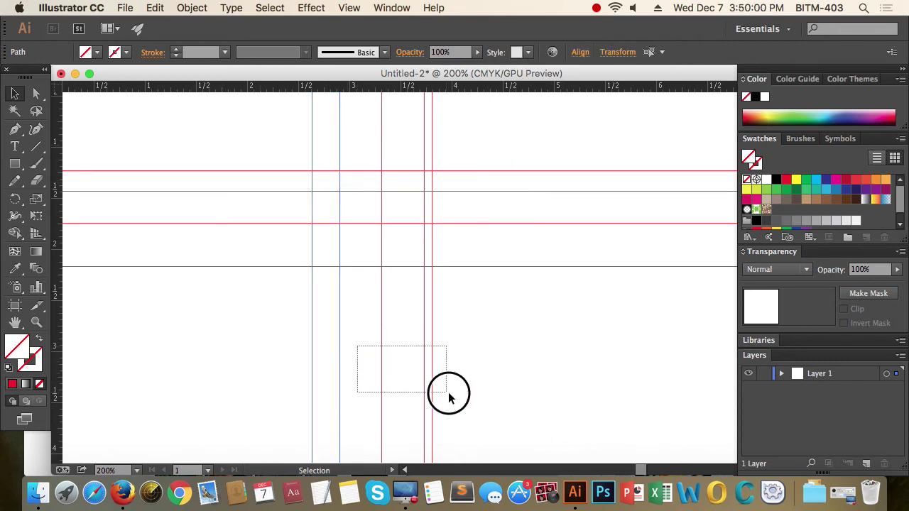
key("Delete")
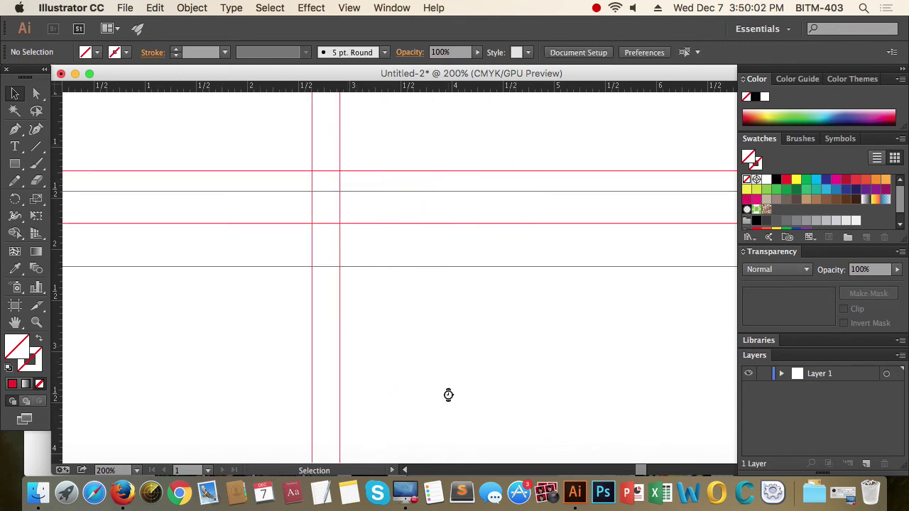
Lock the remaining guides again from the canvas context menu
right_click(410, 300)
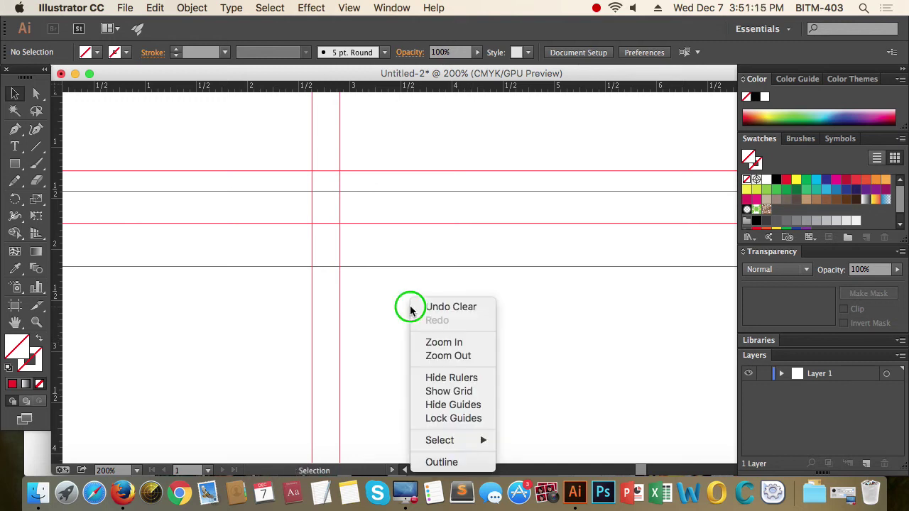
left_click(465, 420)
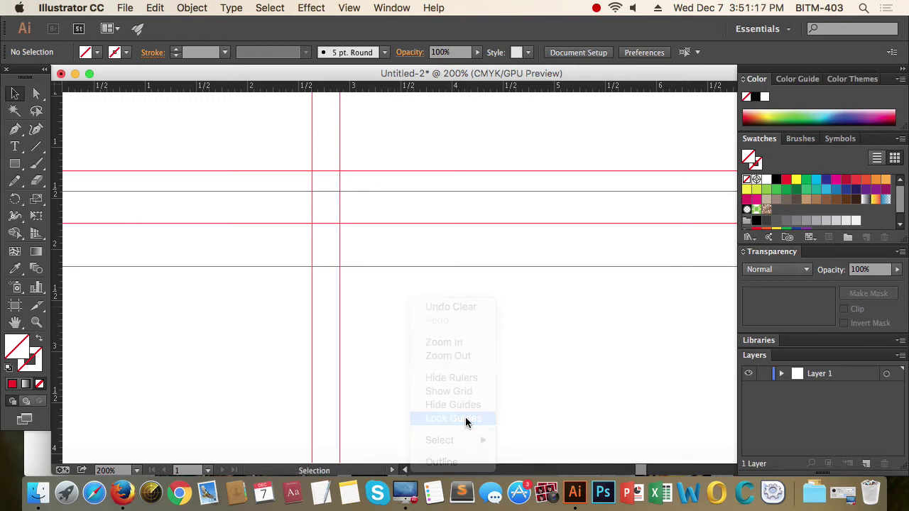
left_click_drag(310, 147, 501, 355)
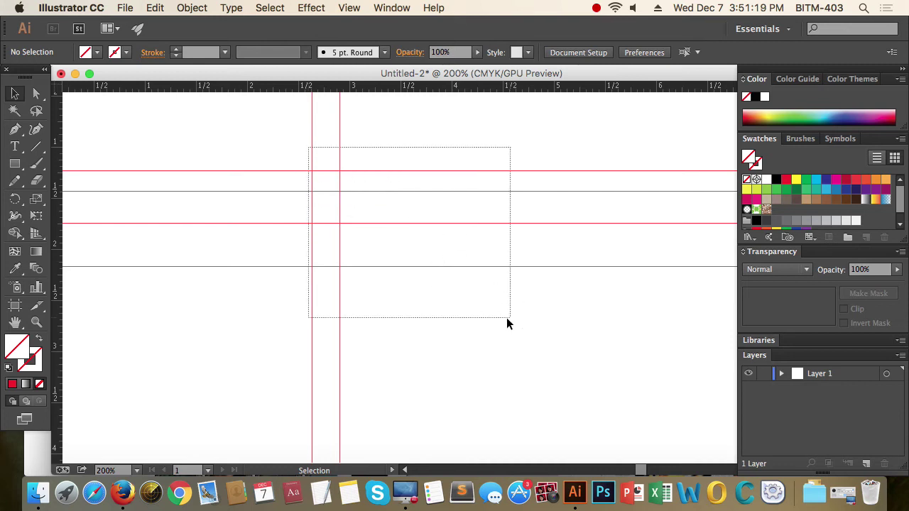
left_click(335, 260)
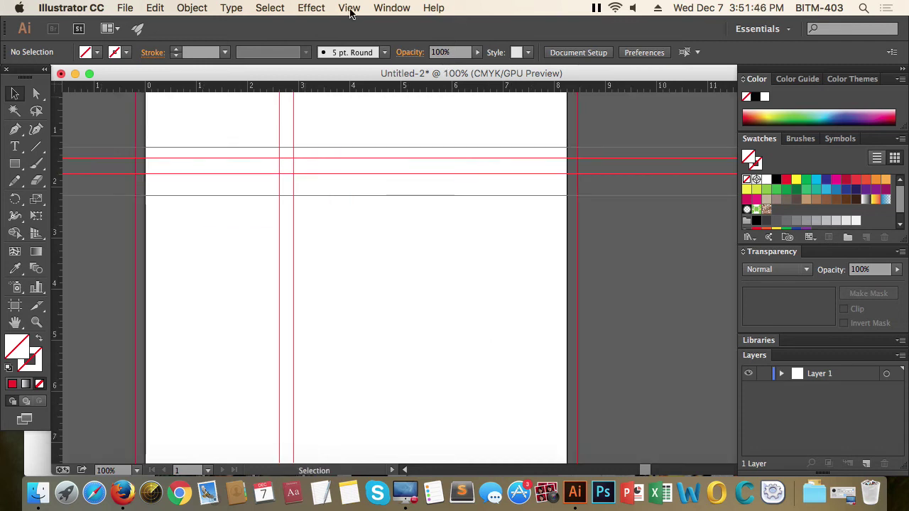
Draw two overlapping rectangles below the guides, the second one wider
left_click(351, 8)
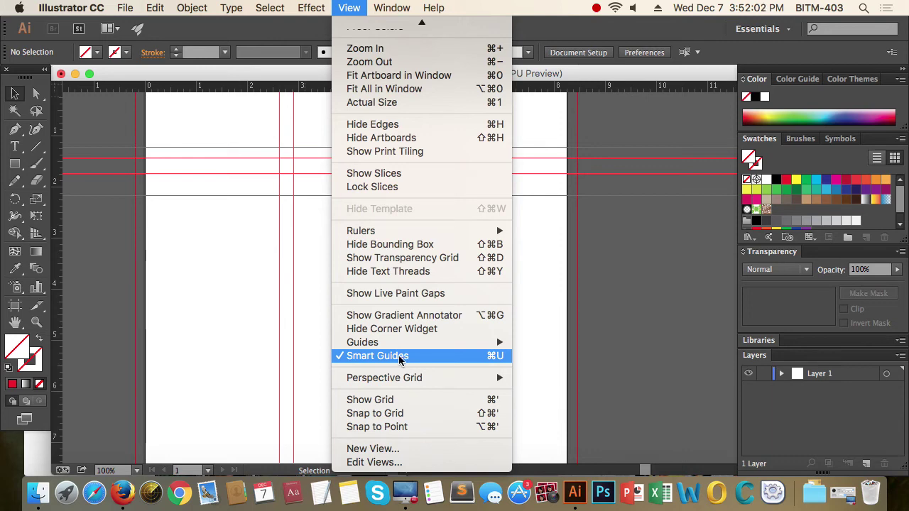
left_click(543, 353)
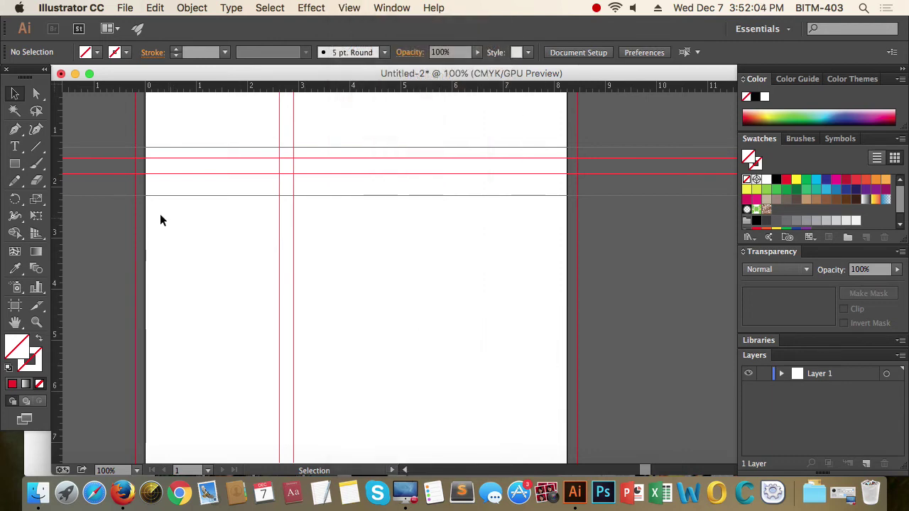
left_click(15, 164)
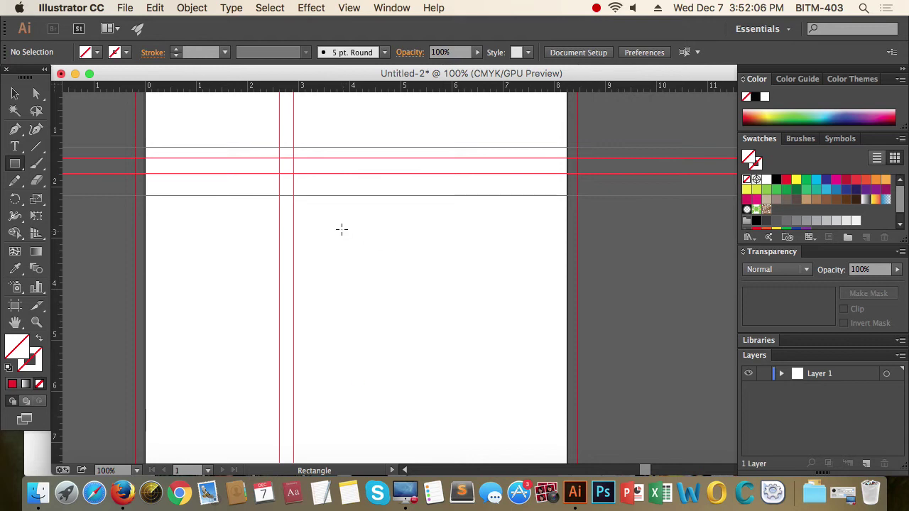
mouse_move(341, 230)
left_mouse_down()
mouse_move(459, 292)
mouse_move(317, 262)
mouse_move(388, 288)
mouse_move(373, 270)
mouse_move(349, 287)
mouse_move(487, 301)
mouse_move(502, 322)
left_mouse_up()
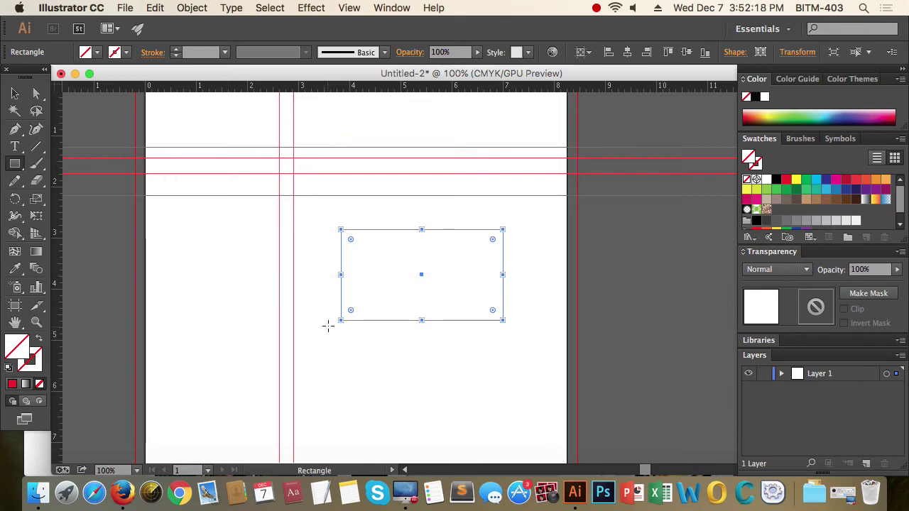
mouse_move(329, 322)
left_mouse_down()
mouse_move(514, 289)
mouse_move(519, 266)
left_mouse_up()
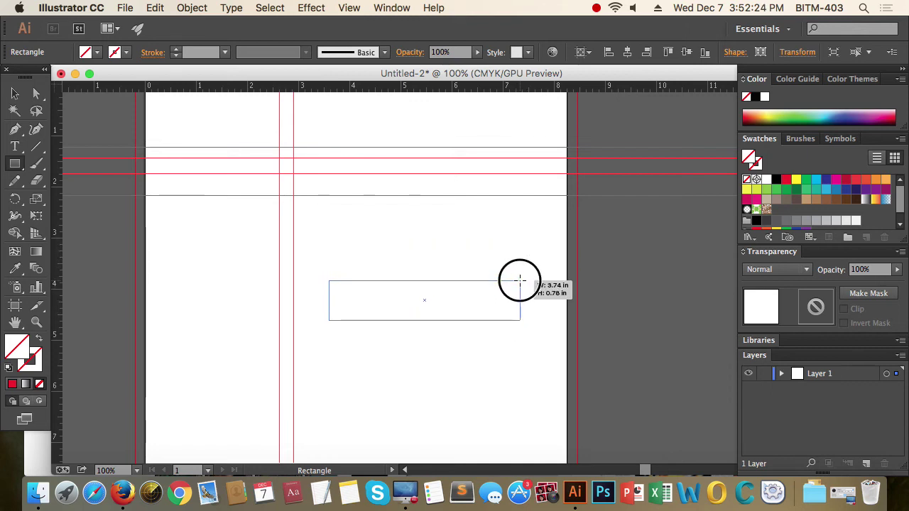
left_click_drag(519, 265, 519, 274)
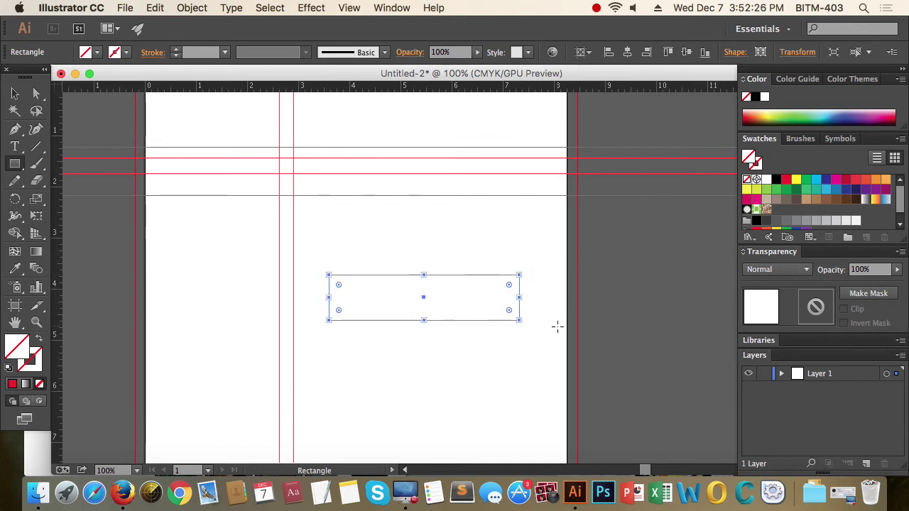
Give both rectangles the default white fill and black stroke, then delete the lower one
left_click(15, 93)
left_click_drag(450, 385, 288, 245)
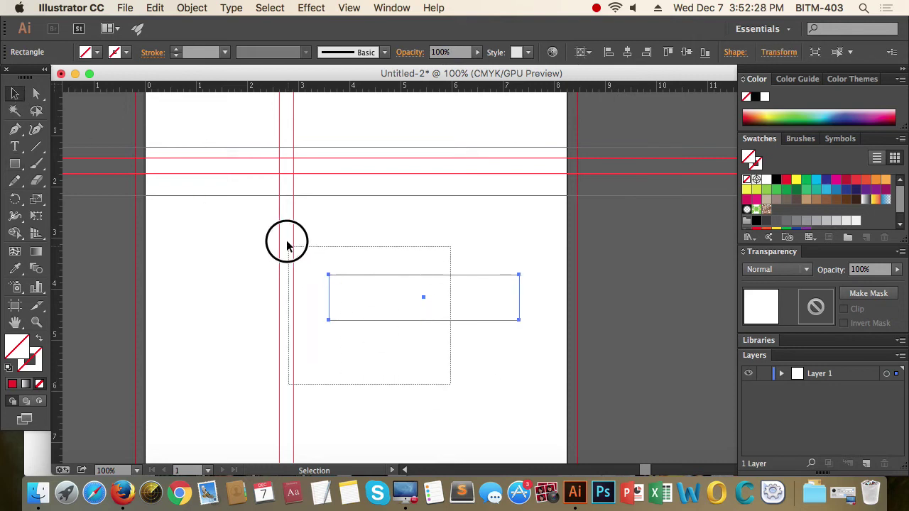
left_click(8, 367)
left_click(412, 404)
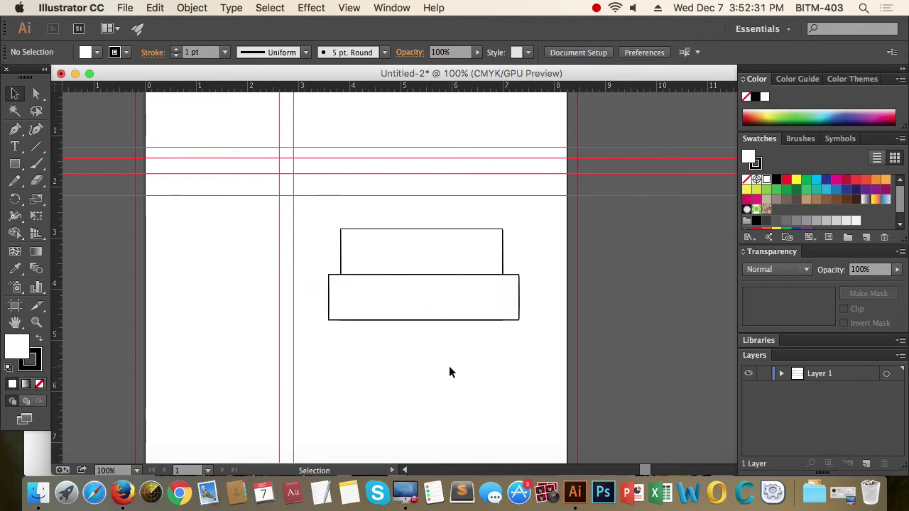
left_click(458, 300)
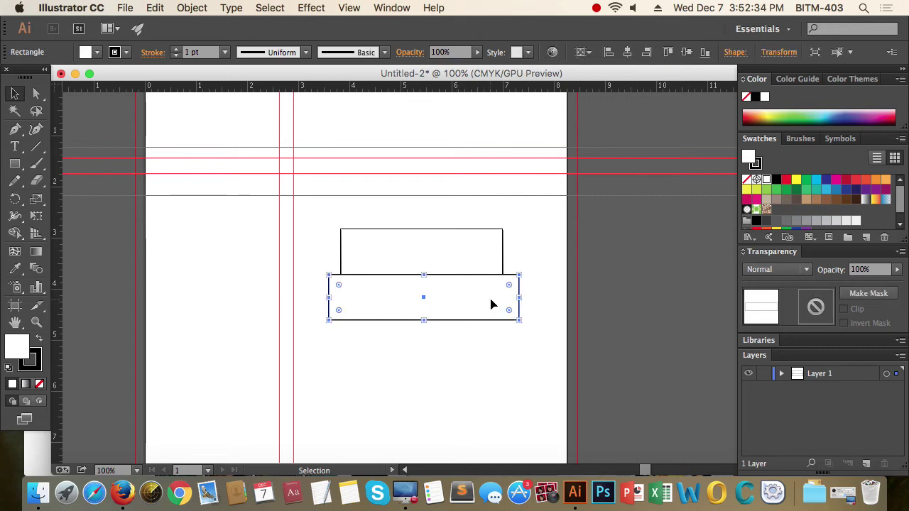
key("Delete")
Draw a wide rectangle of about 4.22 × 1.25 in near the first one
left_click(15, 164)
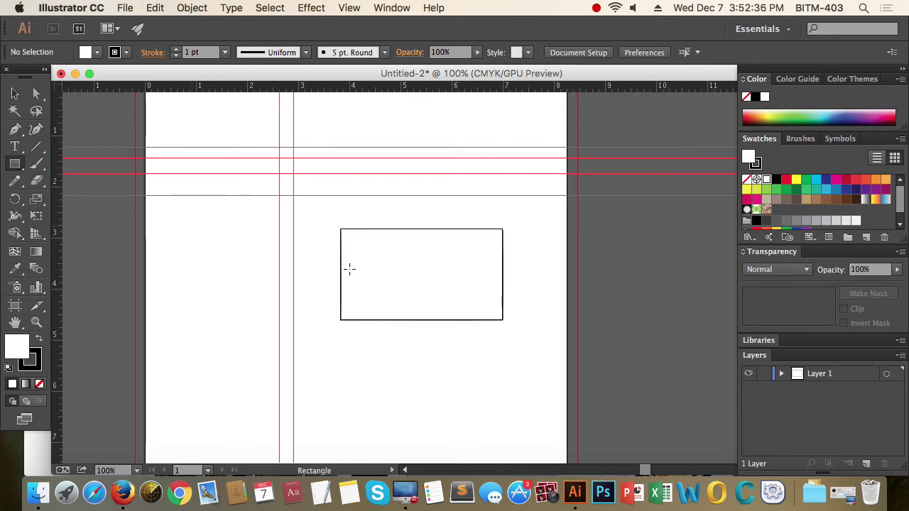
left_click_drag(303, 211, 341, 353)
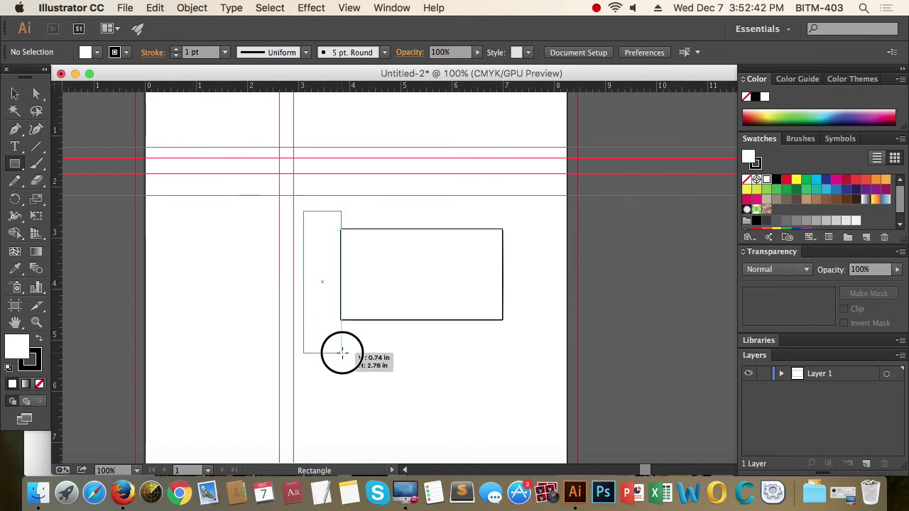
mouse_move(342, 353)
left_mouse_down()
mouse_move(441, 298)
mouse_move(523, 271)
left_mouse_up()
With Smart Guides off, draw a tall narrow rectangle lower down, then re-enable Smart Guides
left_click(351, 7)
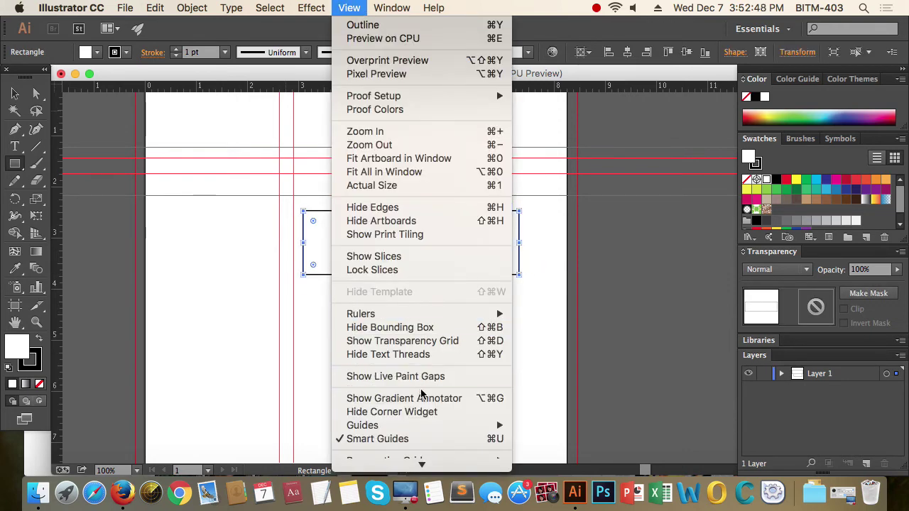
left_click(434, 445)
left_click_drag(363, 412, 386, 265)
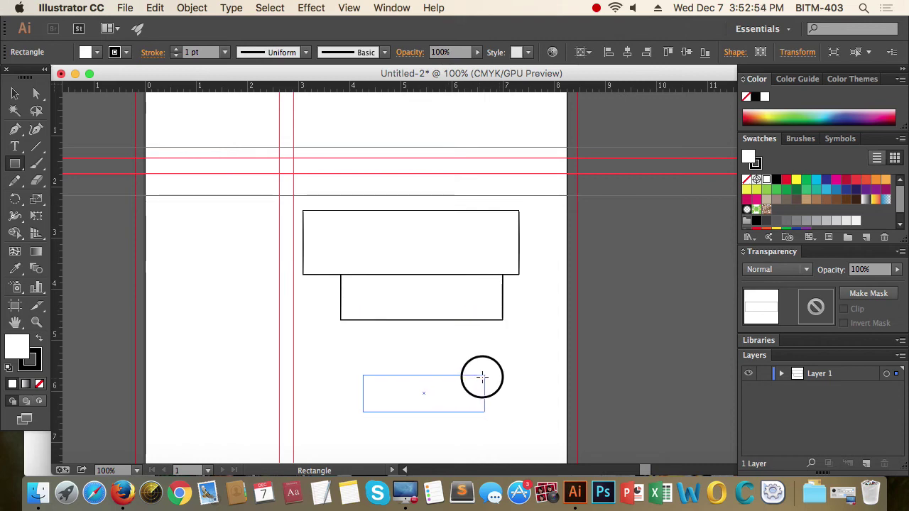
mouse_move(387, 266)
left_mouse_down()
mouse_move(300, 300)
mouse_move(409, 247)
mouse_move(295, 270)
left_mouse_up()
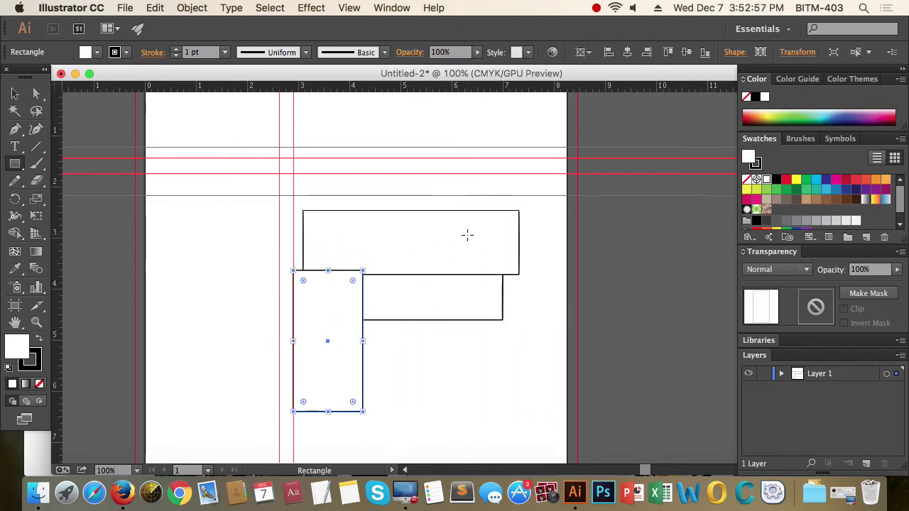
left_click(349, 7)
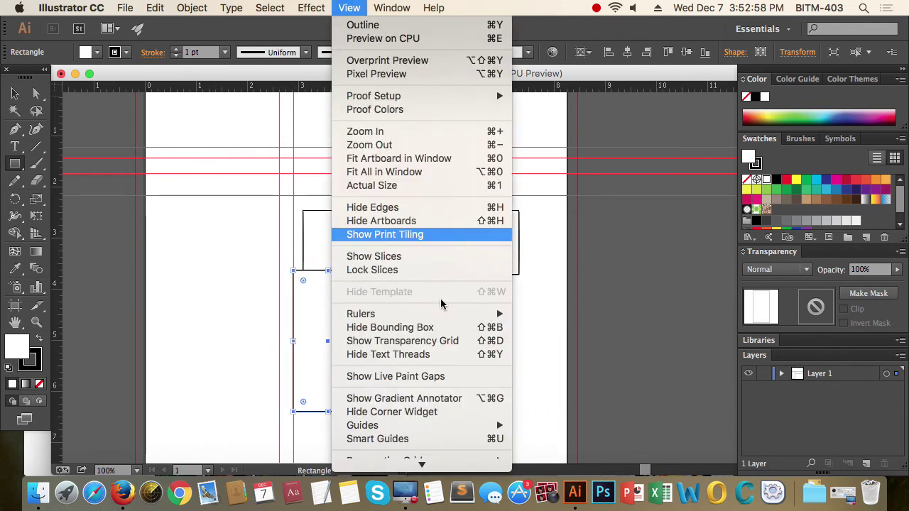
left_click(426, 441)
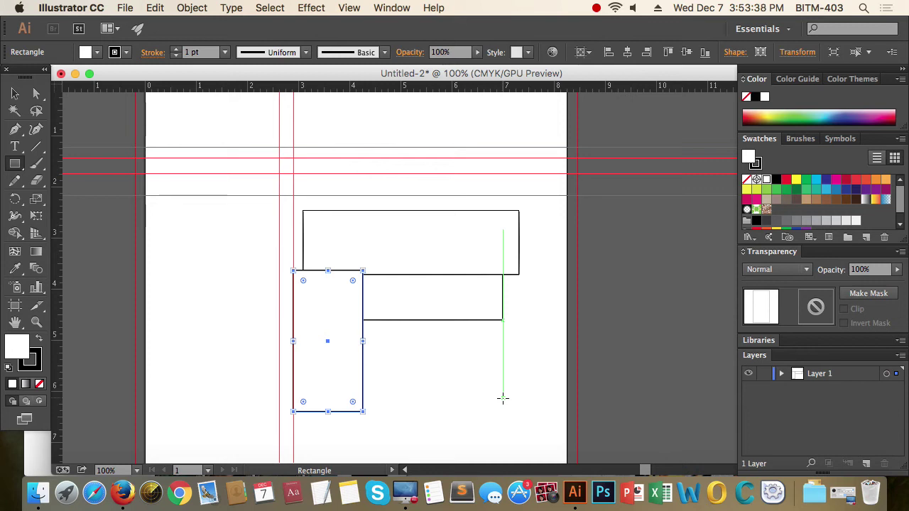
Delete the tall left, lower wide and upper wide rectangles one by one
left_click(15, 93)
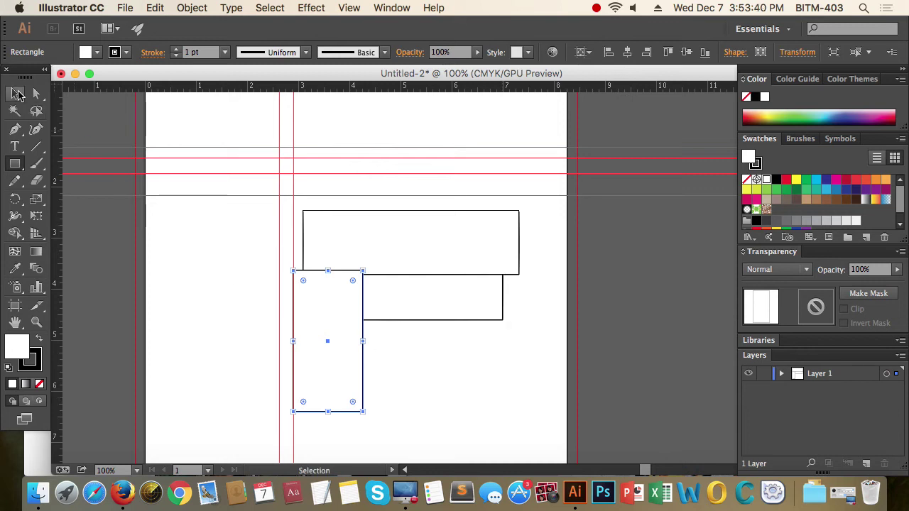
left_click(480, 374)
left_click_drag(549, 401, 296, 346)
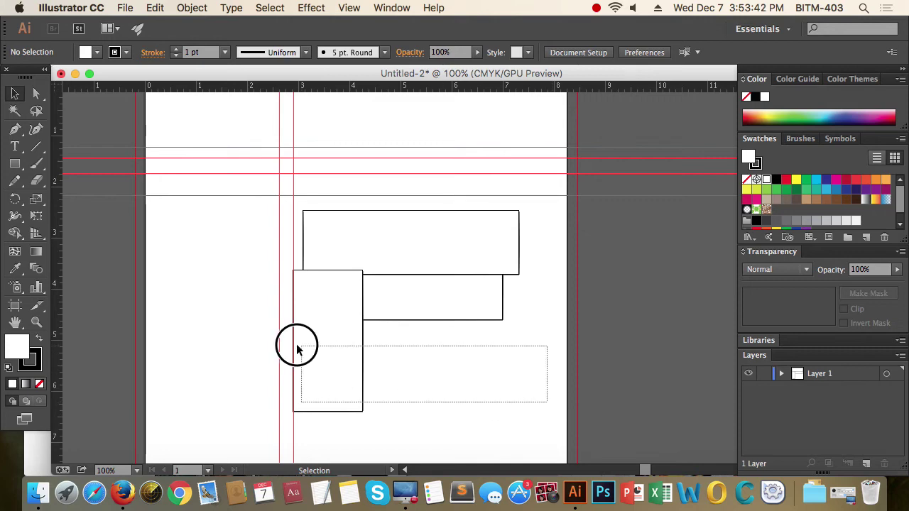
key("Delete")
left_click(404, 305)
key("Delete")
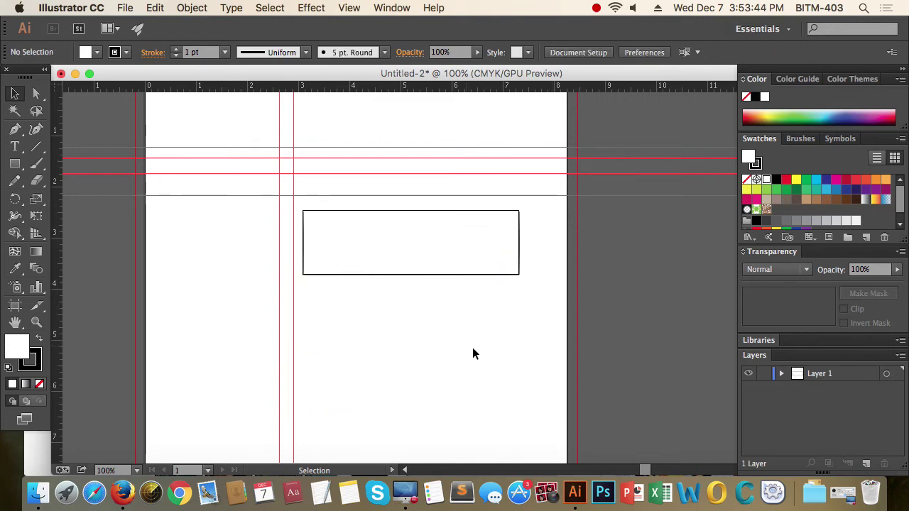
left_click(319, 251)
key("Delete")
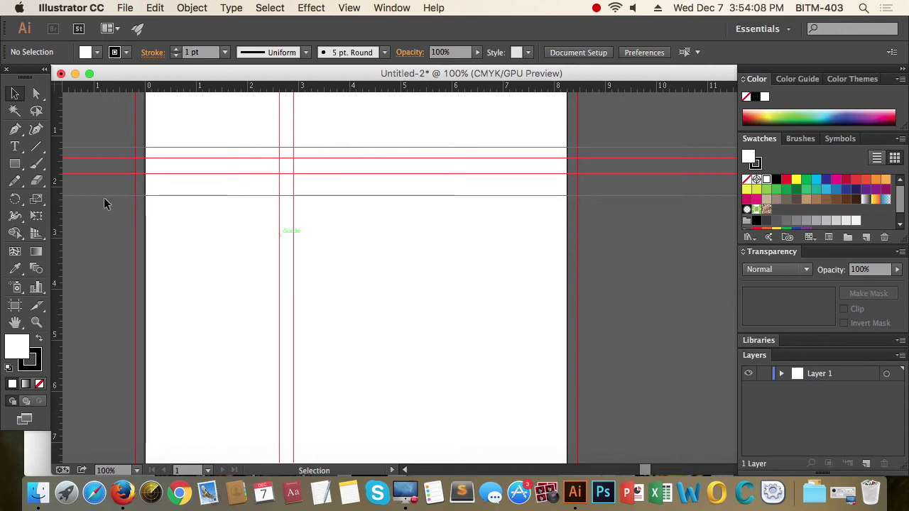
Draw a large red-filled rectangle and a second green-filled rectangle on the right side
left_click(15, 163)
mouse_move(343, 192)
left_mouse_down()
mouse_move(620, 379)
mouse_move(651, 384)
left_mouse_up()
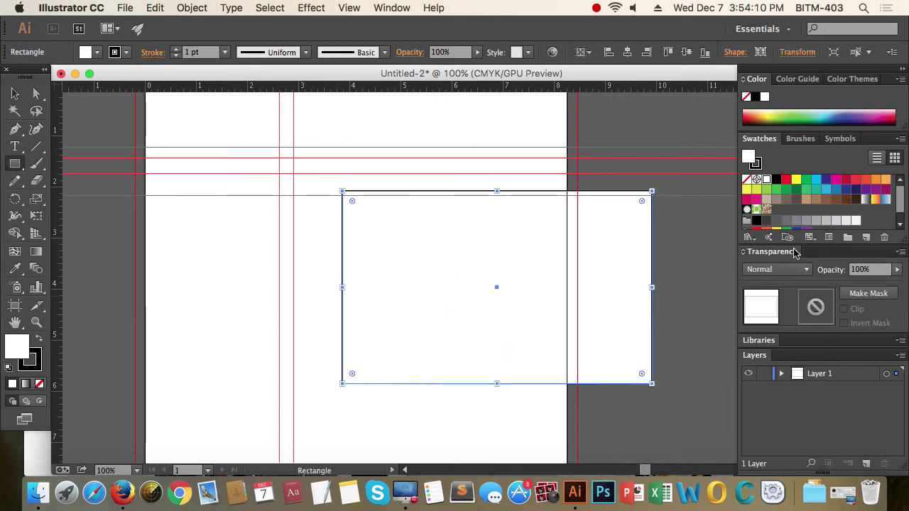
left_click(786, 179)
left_click_drag(592, 315, 845, 469)
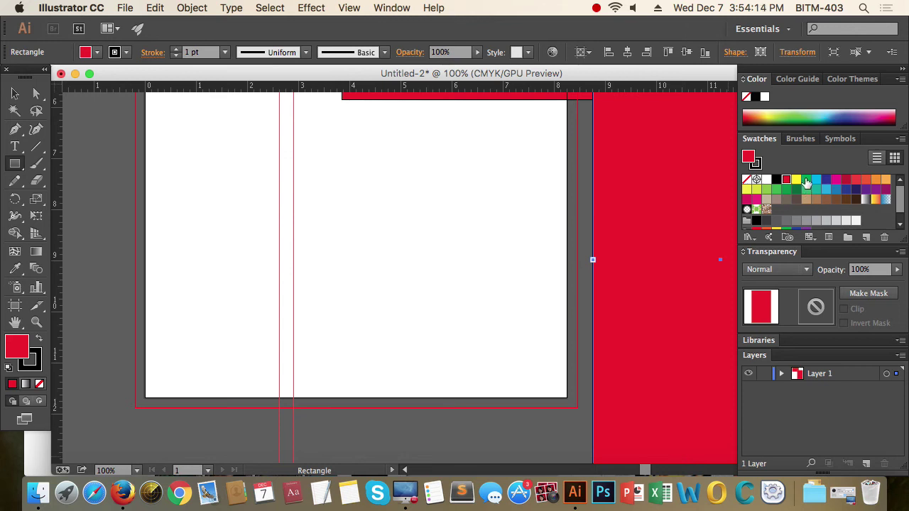
left_click(806, 179)
Move the green rectangle so it overlaps the red rectangle's lower-right corner
left_click(15, 93)
left_click(425, 247)
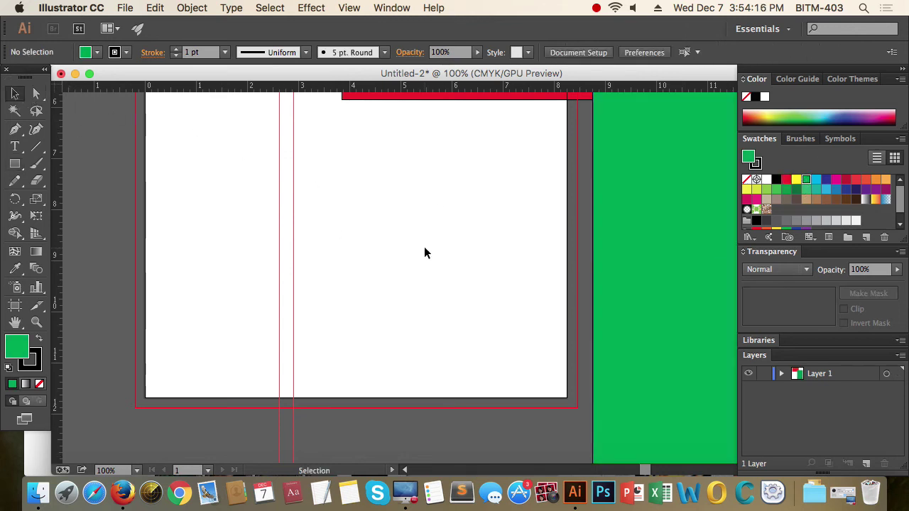
scroll(424, 247, "up", 10)
scroll(424, 247, "down", 4)
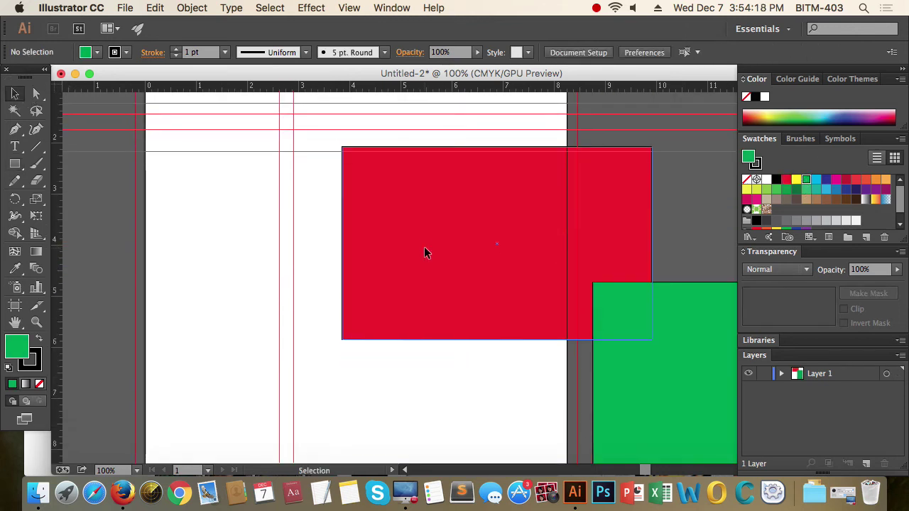
left_click_drag(684, 361, 556, 311)
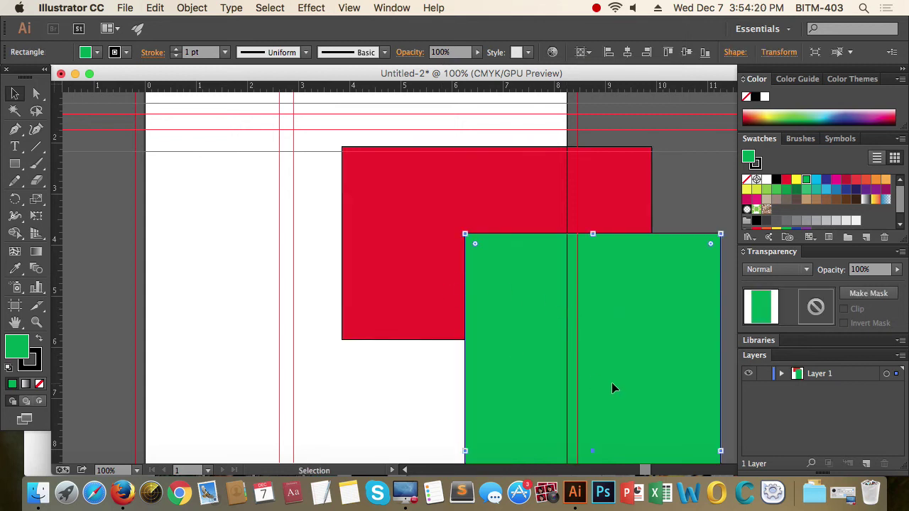
left_click_drag(613, 387, 661, 398)
left_click(461, 391)
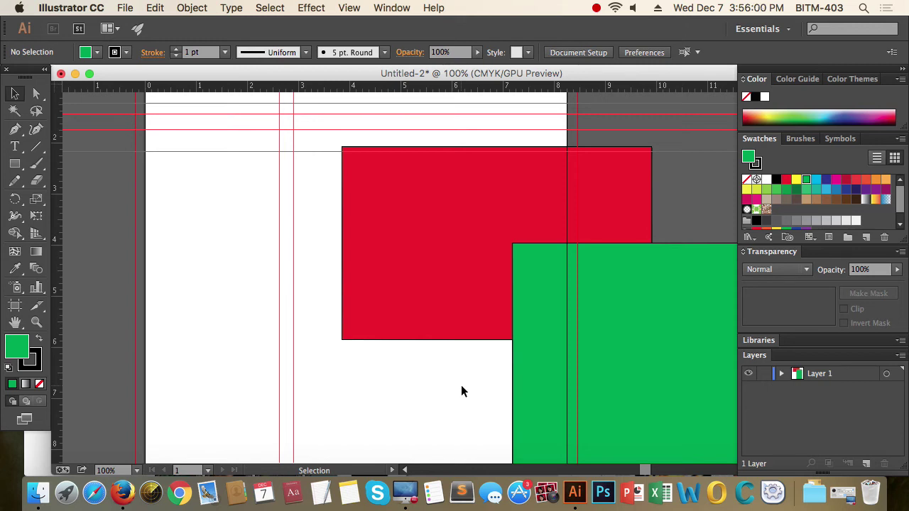
key("a")
key("super+equal")
key("super+equal")
key("super+equal")
key("super+equal")
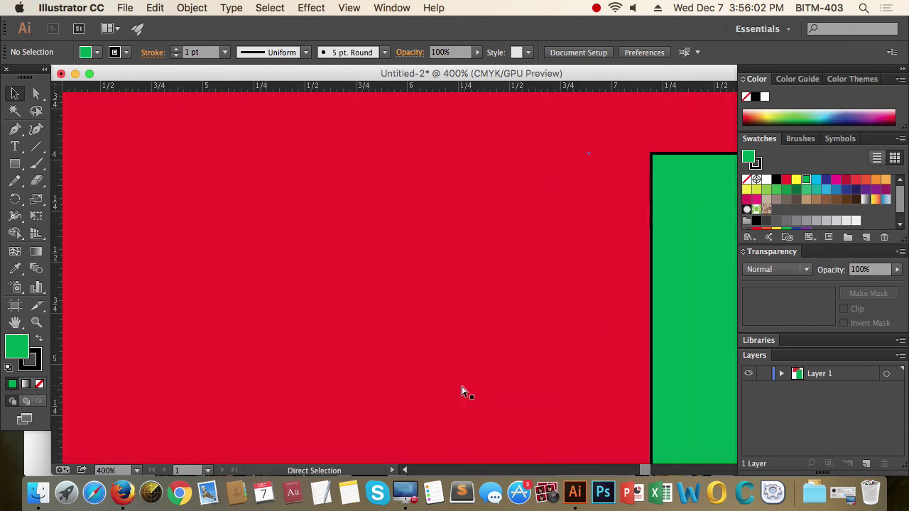
key("super+minus")
key("super+minus")
key("super+minus")
key("super+minus")
key("super+minus")
key("super+minus")
key("super+minus")
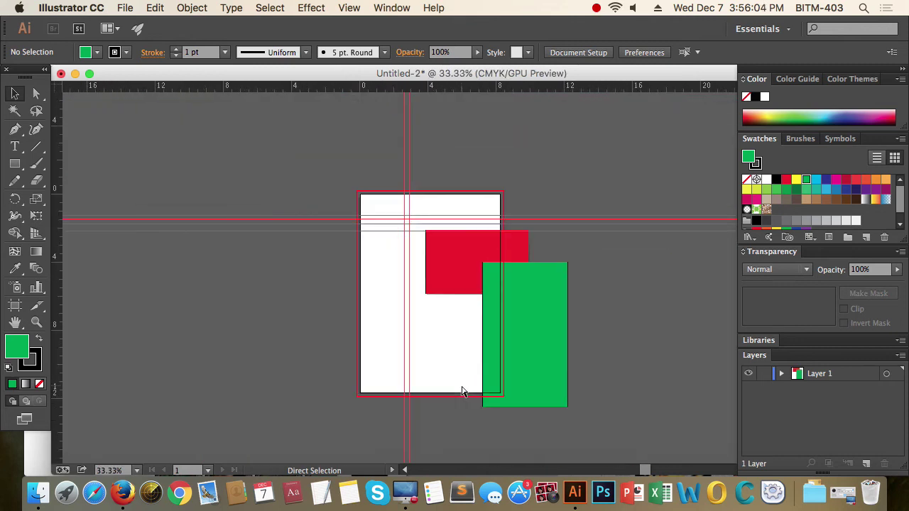
key("super+equal")
key("super+equal")
key("super+equal")
key("super+equal")
key("super+minus")
key("super+minus")
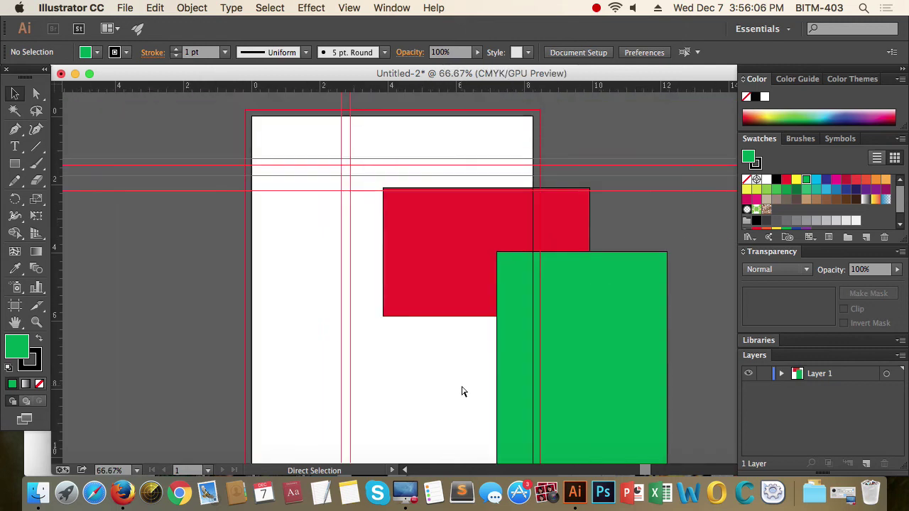
key("super+minus")
key("super+equal")
key("super+equal")
key("super+equal")
key("super+equal")
key("super+equal")
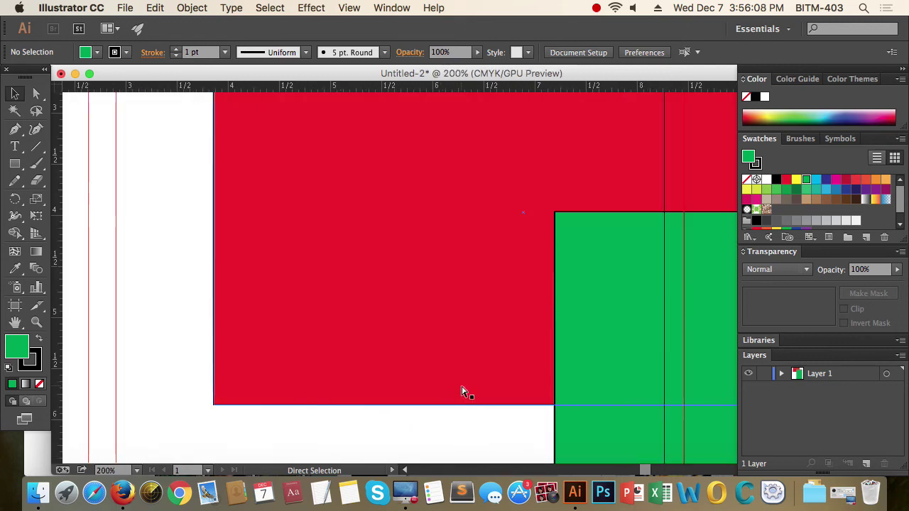
key("super+minus")
key("super+minus")
key("super+minus")
key("super+equal")
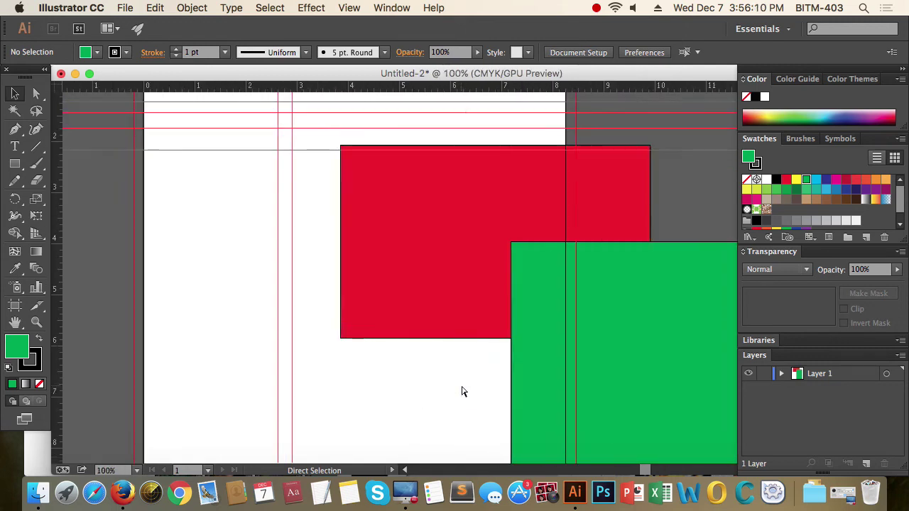
key("super+equal")
key("super+equal")
key("super+minus")
key("super+minus")
key("super+minus")
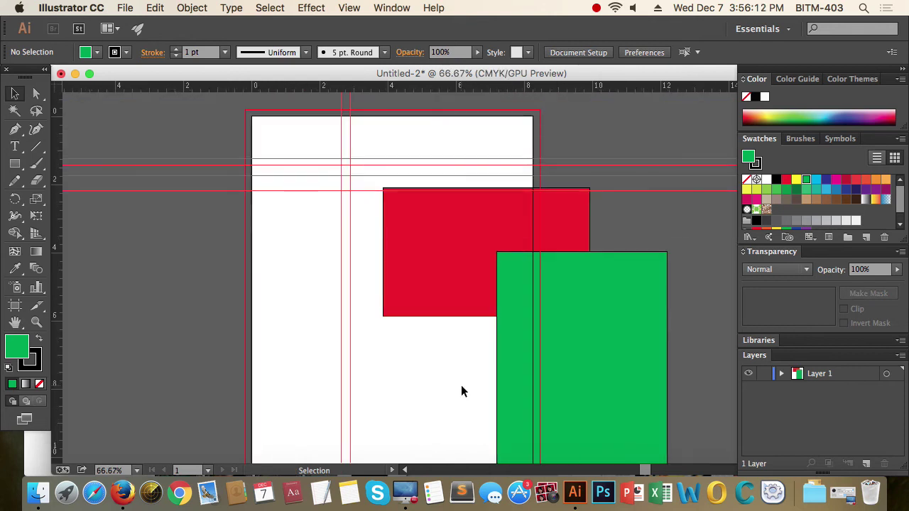
left_click(36, 323)
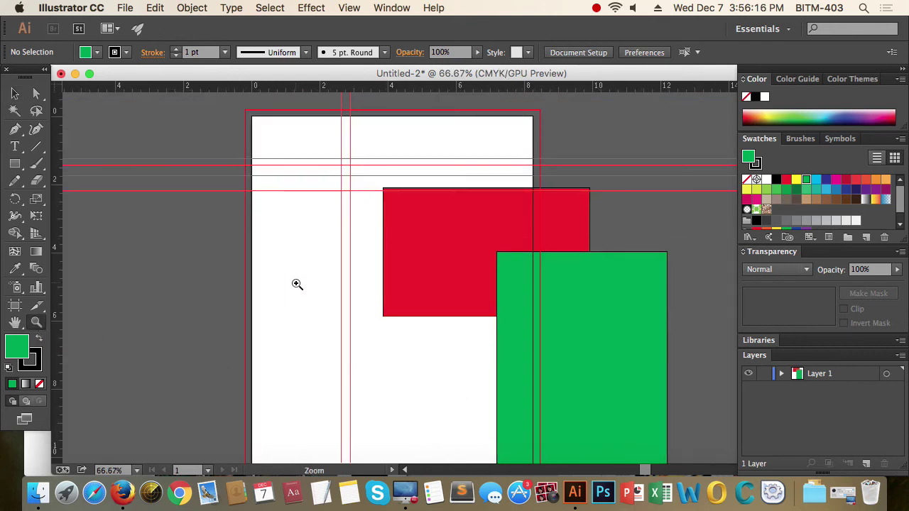
left_click(430, 243)
left_click(471, 304)
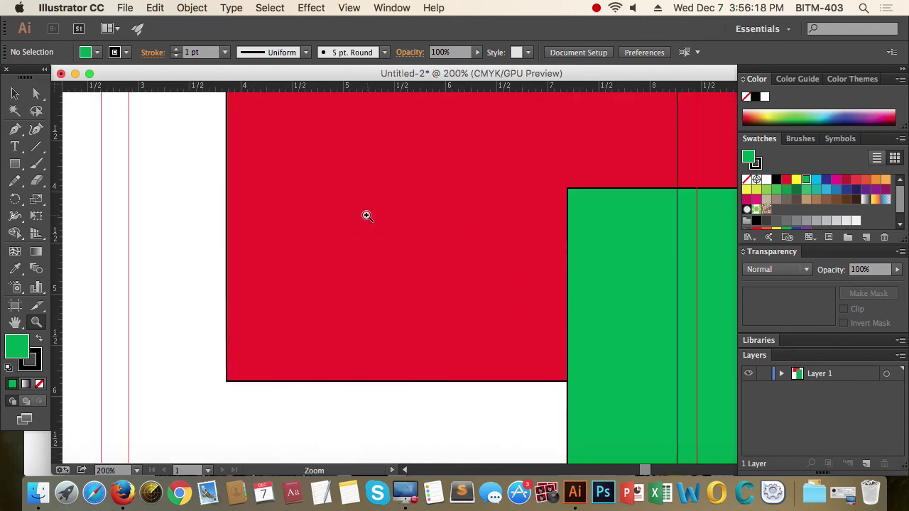
left_click(324, 345)
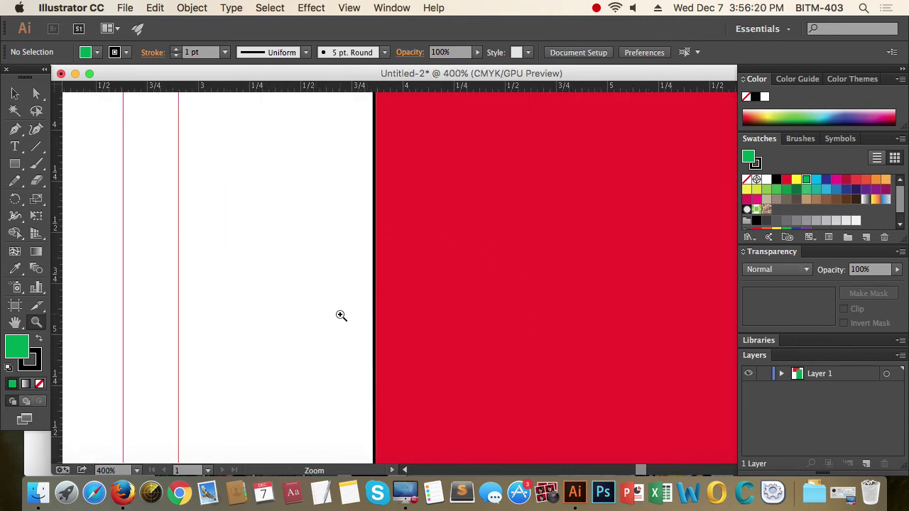
left_click(570, 312)
left_click(548, 315, "alt")
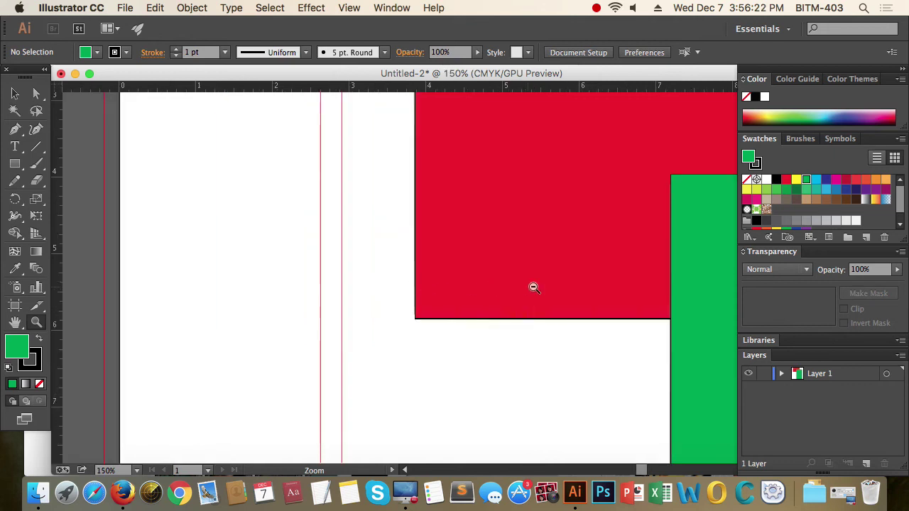
left_click(523, 266, "alt")
left_click(510, 270, "alt")
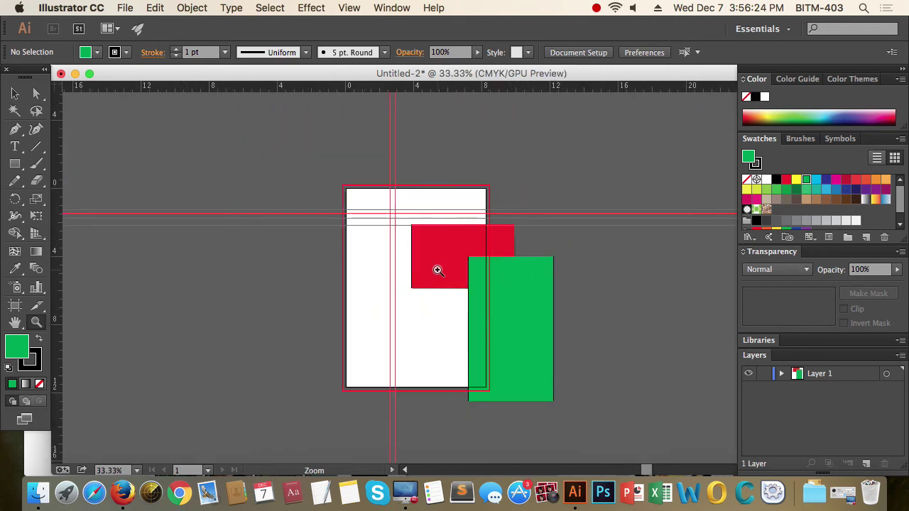
left_click(437, 268)
left_click(450, 260)
left_click(483, 273)
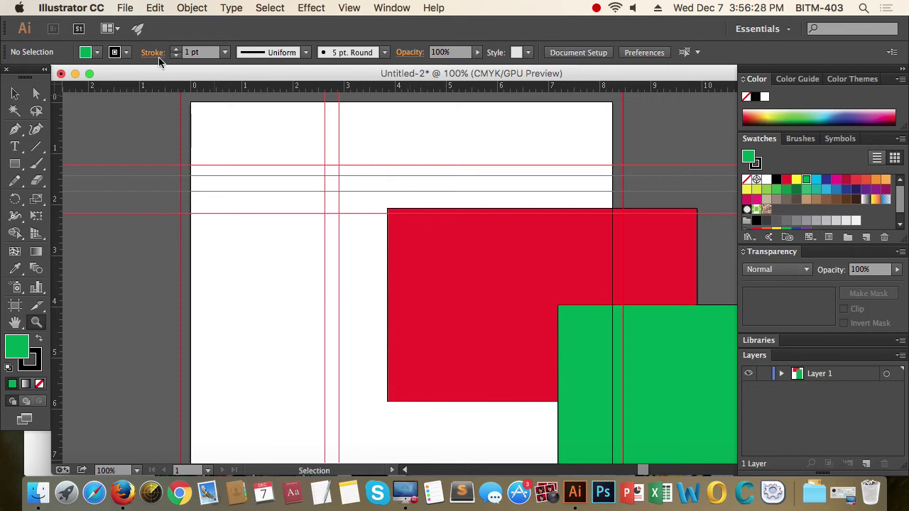
Uncheck GPU Performance in Preferences and confirm with OK
left_click(137, 28)
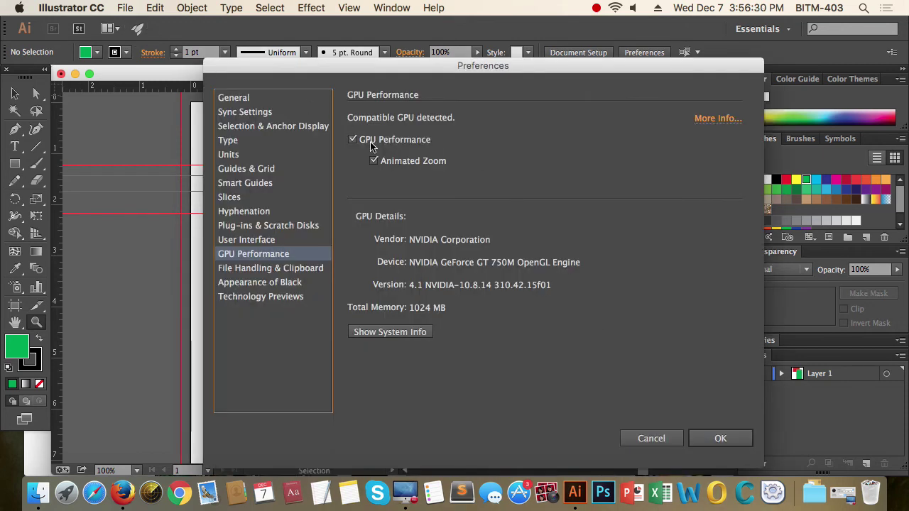
left_click(384, 141)
left_click(719, 439)
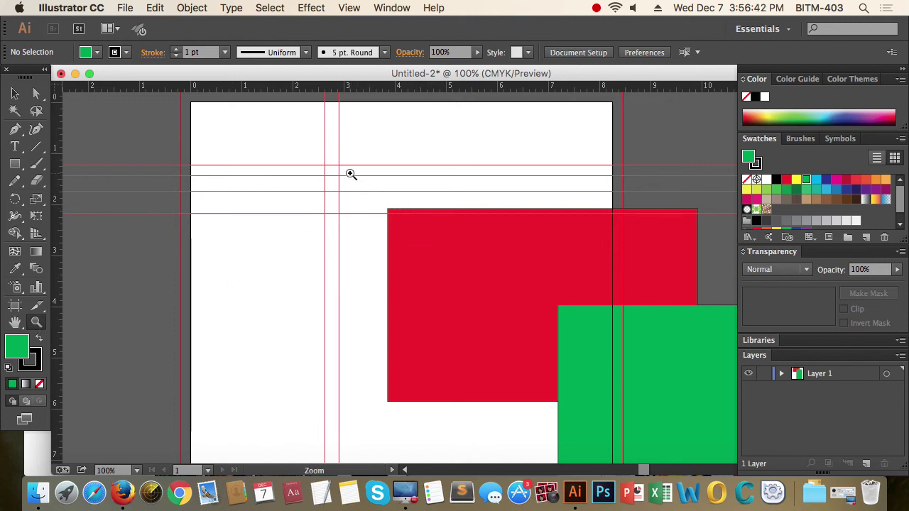
Zoom tightly into the red rectangle's black-edged corner, then zoom out a few steps
left_click_drag(350, 173, 433, 253)
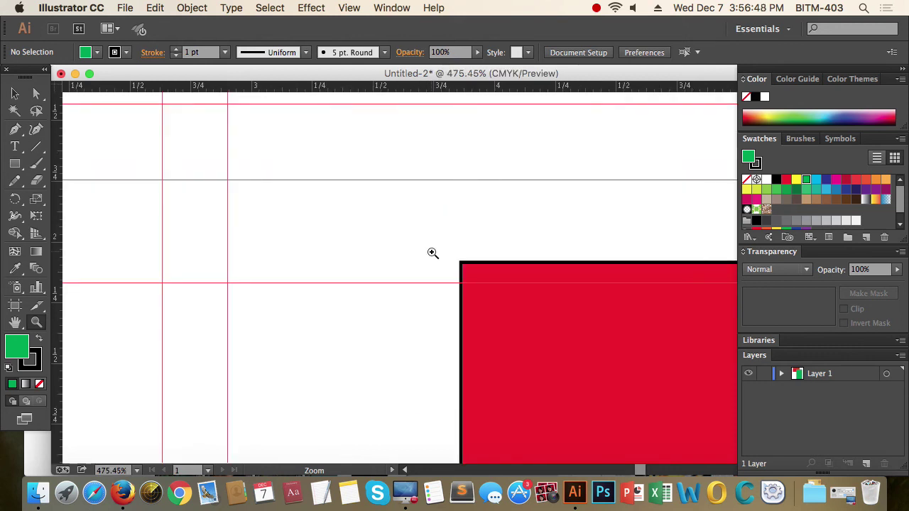
left_click_drag(440, 246, 497, 303)
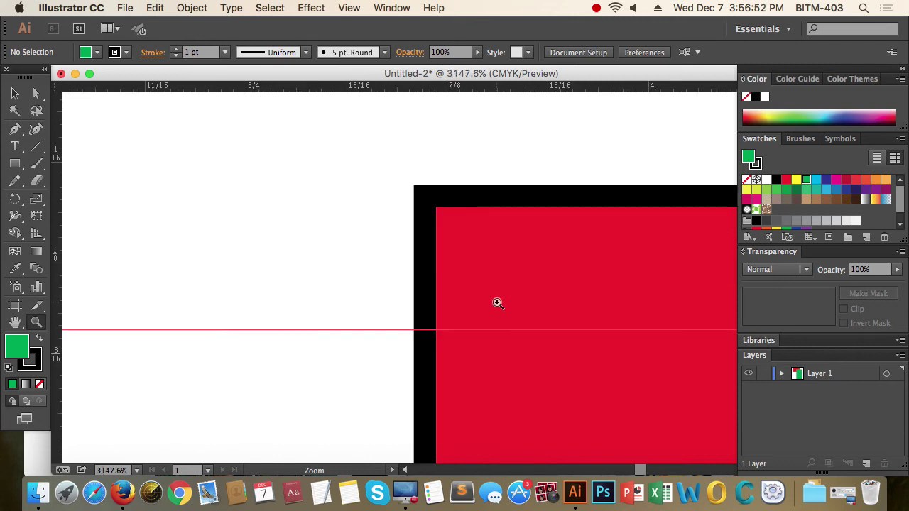
left_click(497, 303, "alt")
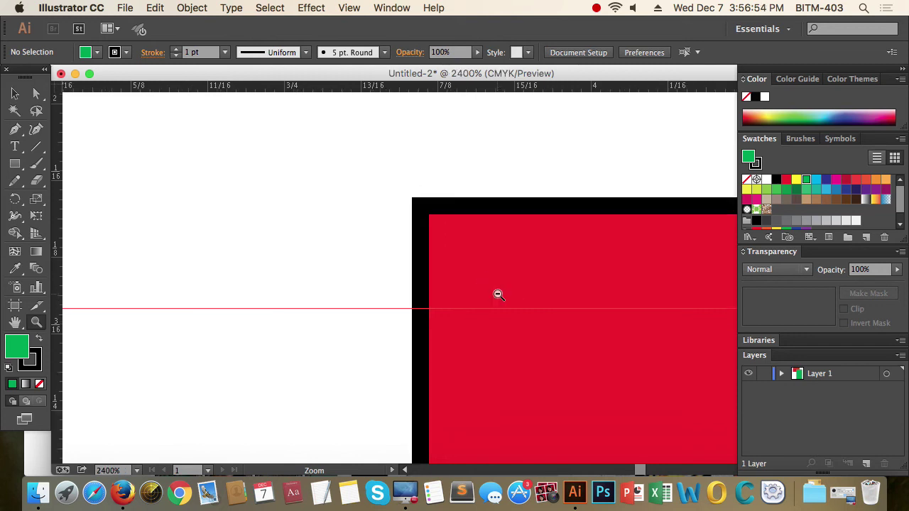
left_click(497, 295, "alt")
left_click(497, 296, "alt")
left_click(499, 295, "alt")
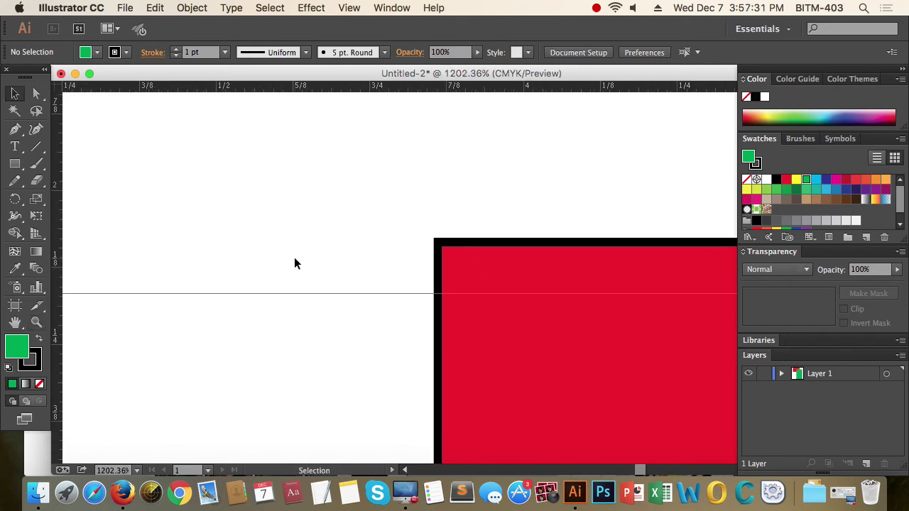
Try out the Rectangle, Type, Shape Builder, Scale, Pencil and Pen tools
left_click(14, 164)
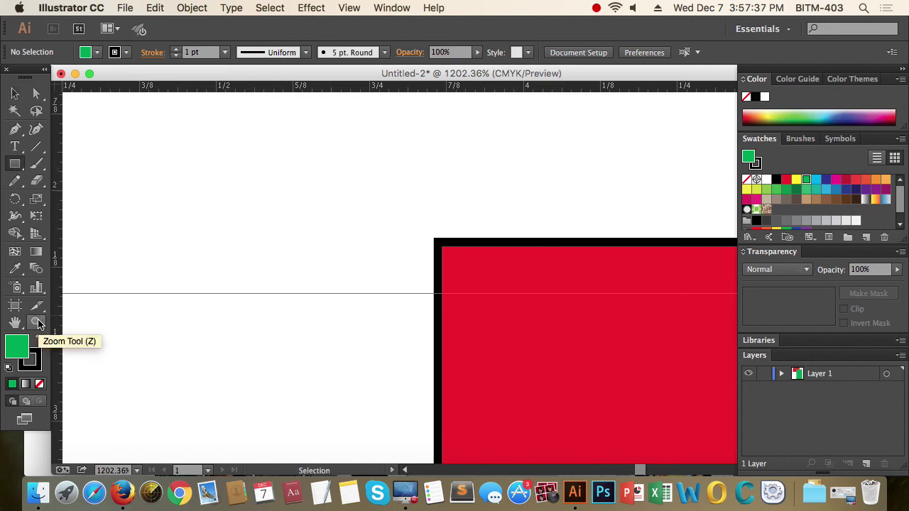
left_click(15, 147)
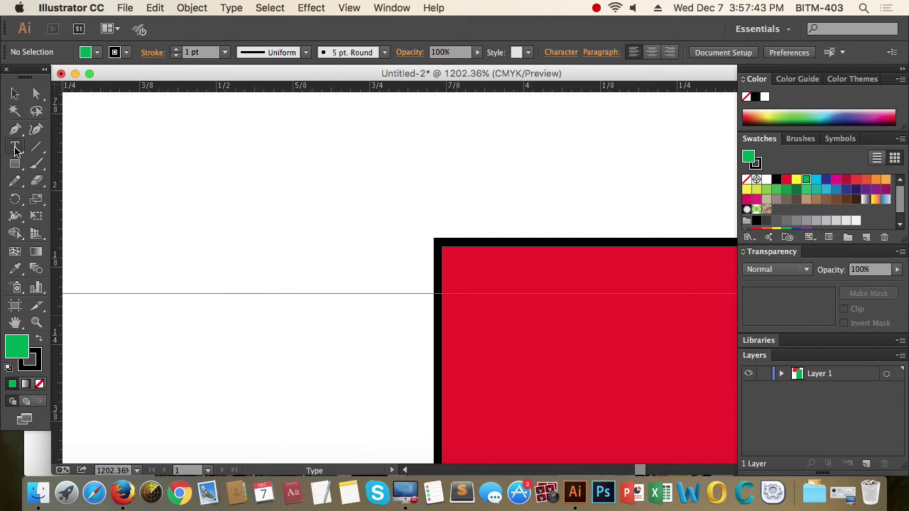
left_click(40, 182)
left_click(16, 233)
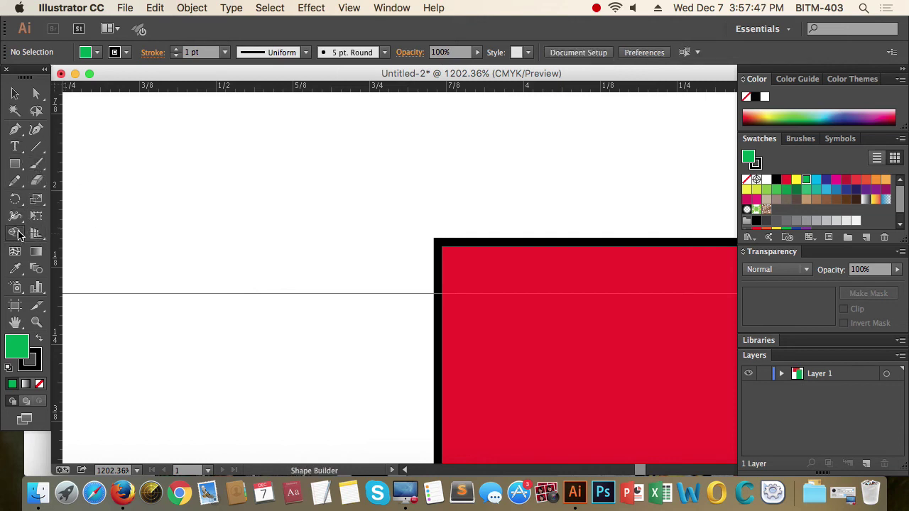
left_click(40, 199)
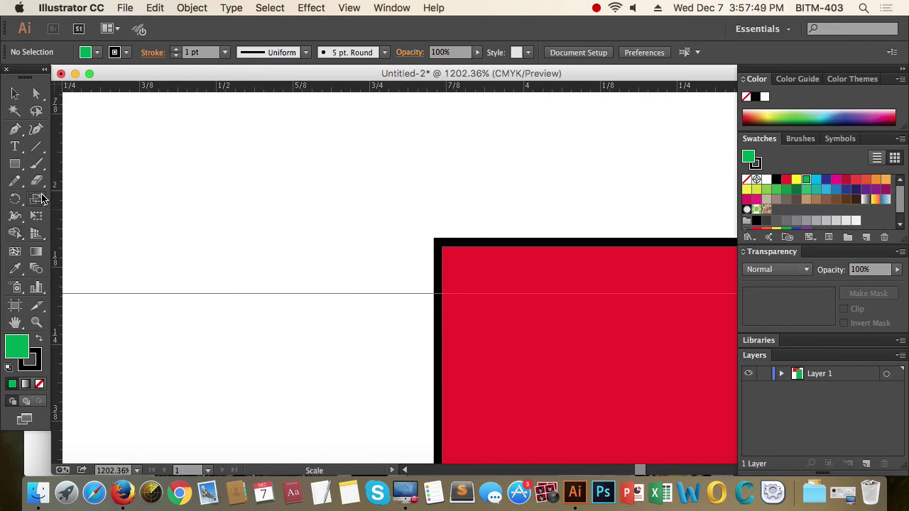
left_click(14, 181)
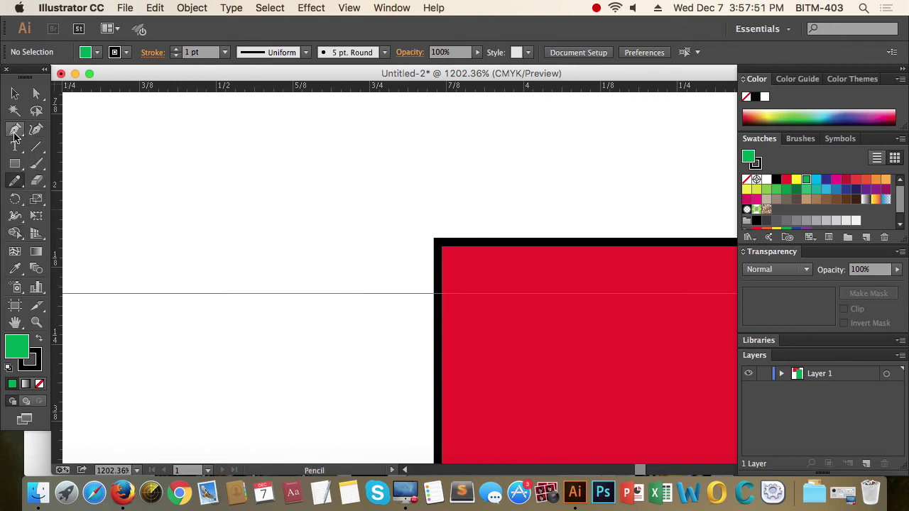
left_click(14, 132)
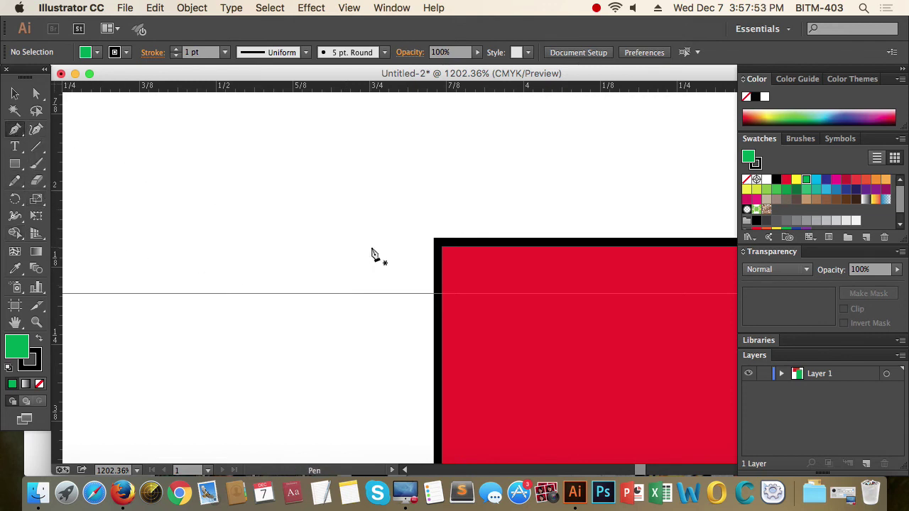
Zoom in on the black-edged corner of the red rectangle
key("super+space")
left_click(455, 242)
left_click(532, 308)
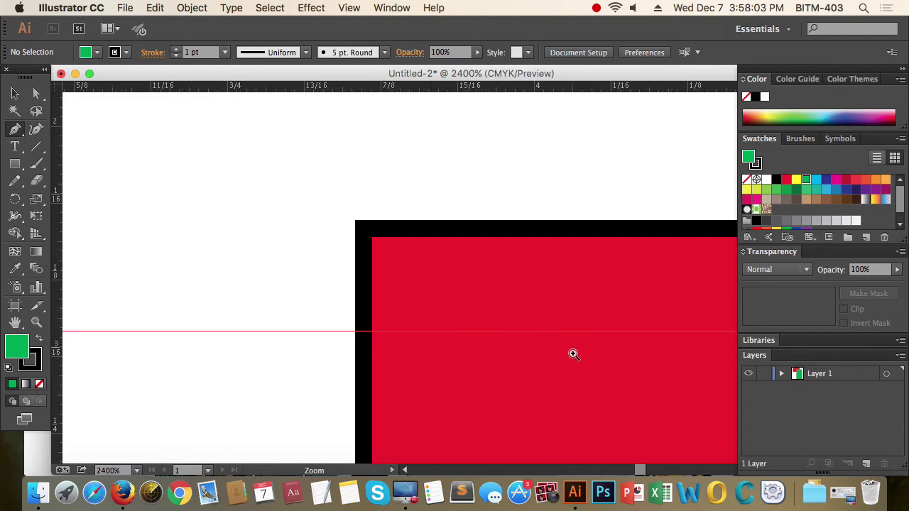
left_click_drag(318, 173, 548, 367)
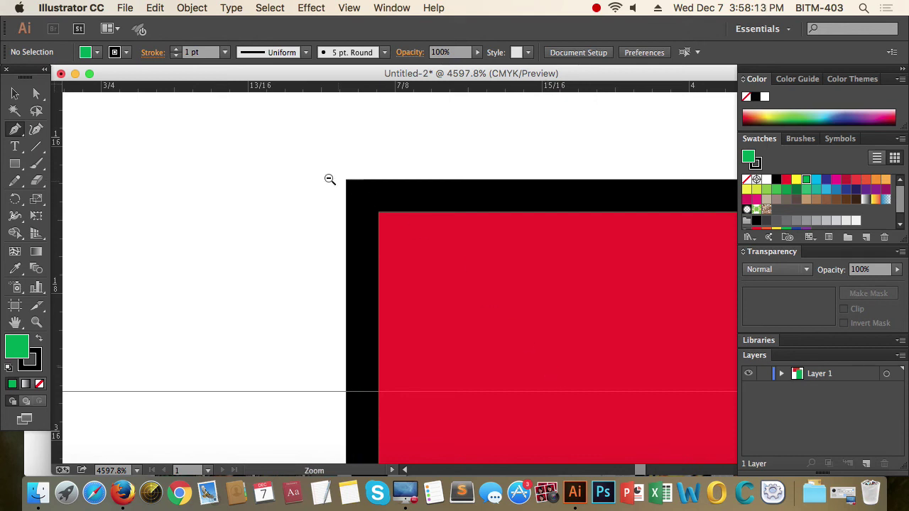
Zoom back out to the whole artboard and pick the Type tool
left_click(272, 176)
scroll(370, 219, "up", 1)
left_click(577, 316)
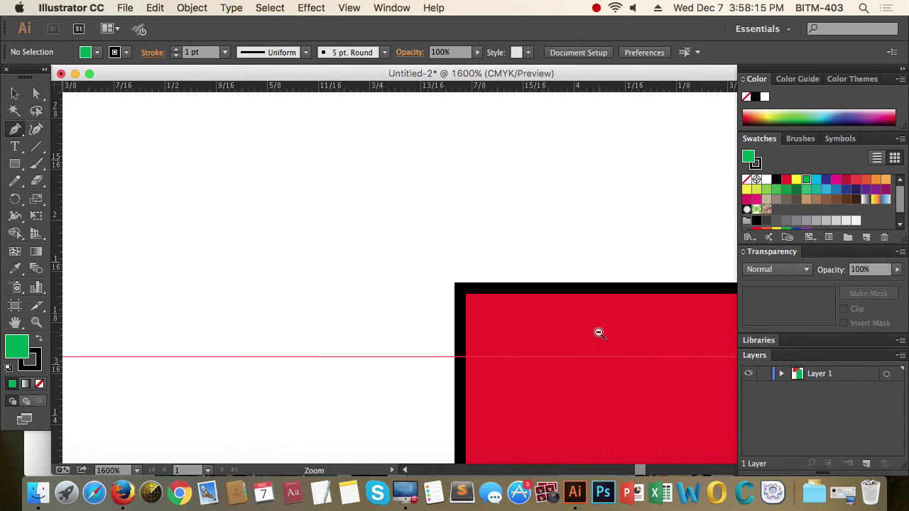
left_click(599, 331)
left_click(546, 315)
left_click(538, 309, "alt")
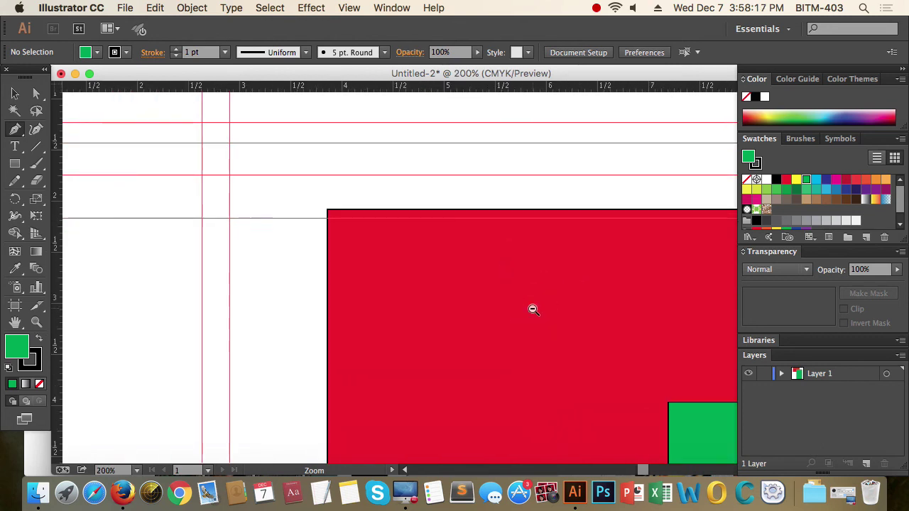
left_click(532, 309, "alt")
left_click(533, 310, "alt")
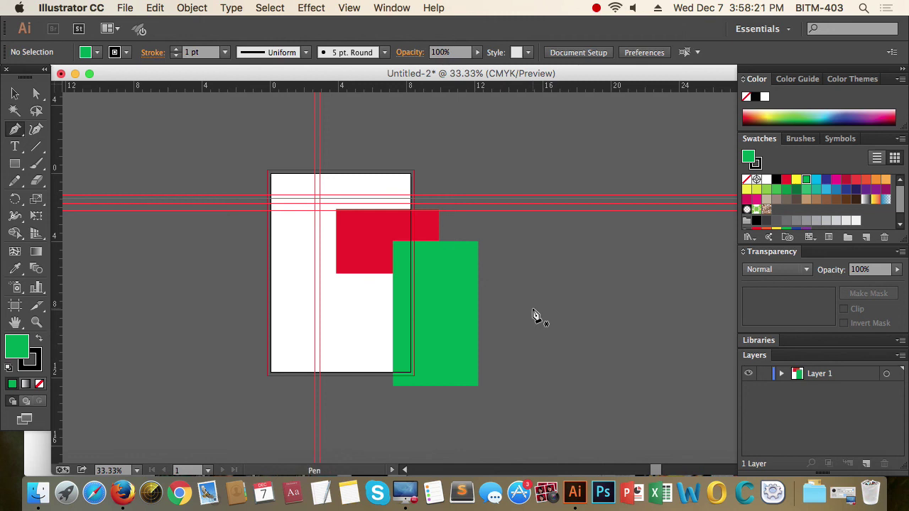
left_click(15, 269)
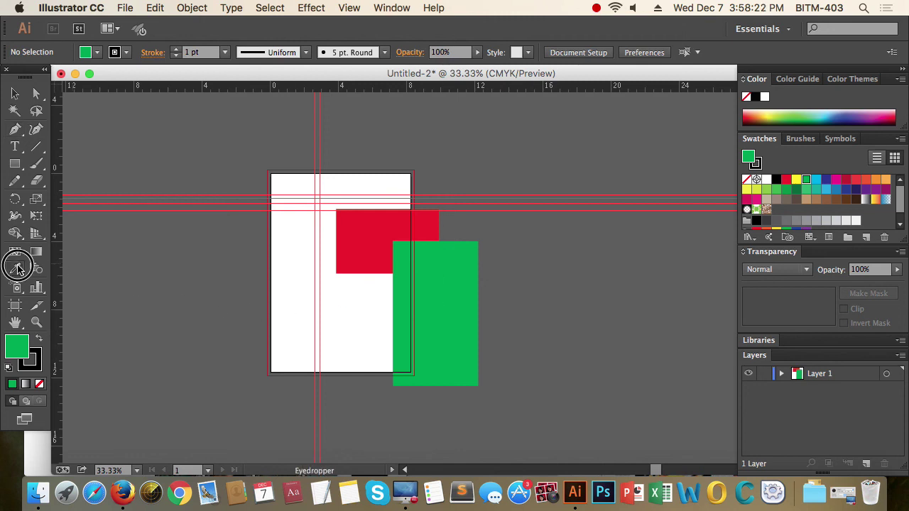
left_click(18, 147)
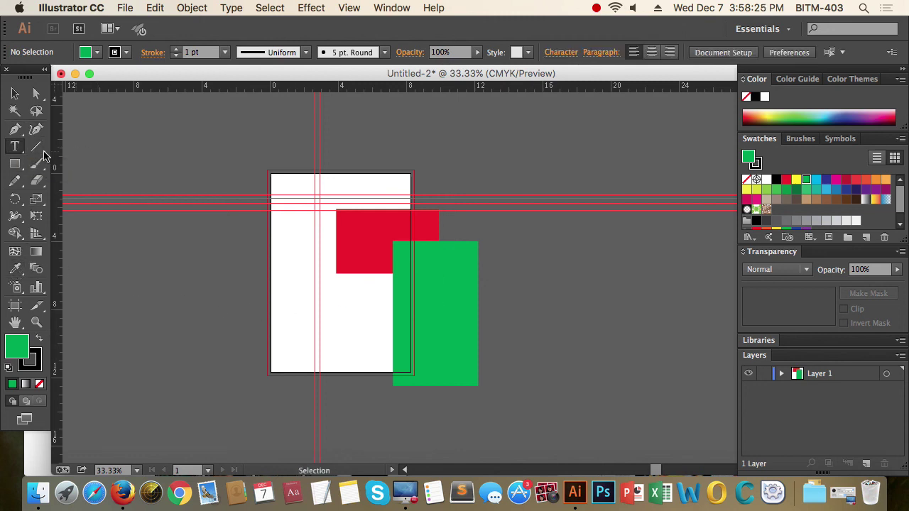
Zoom into the artboard's left side and type 'vxcvxcvxc' left of the red rectangle
key("v")
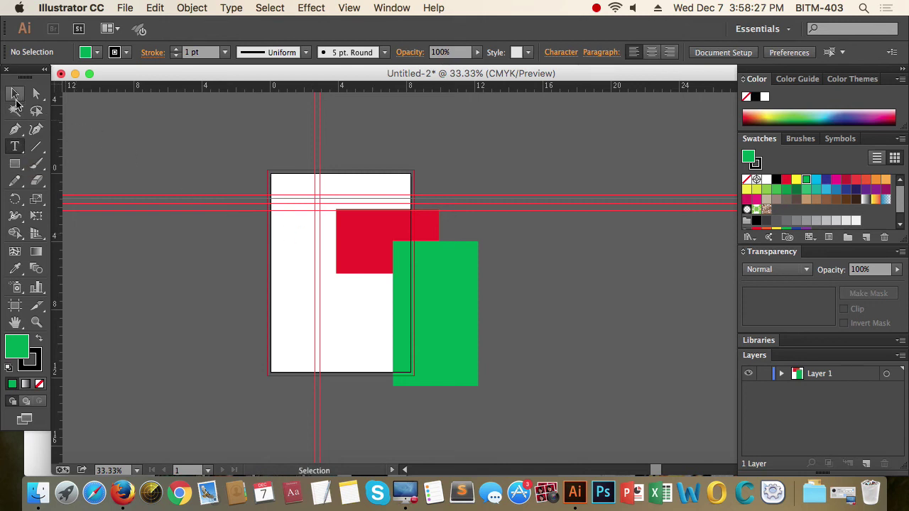
left_click_drag(302, 177, 512, 306)
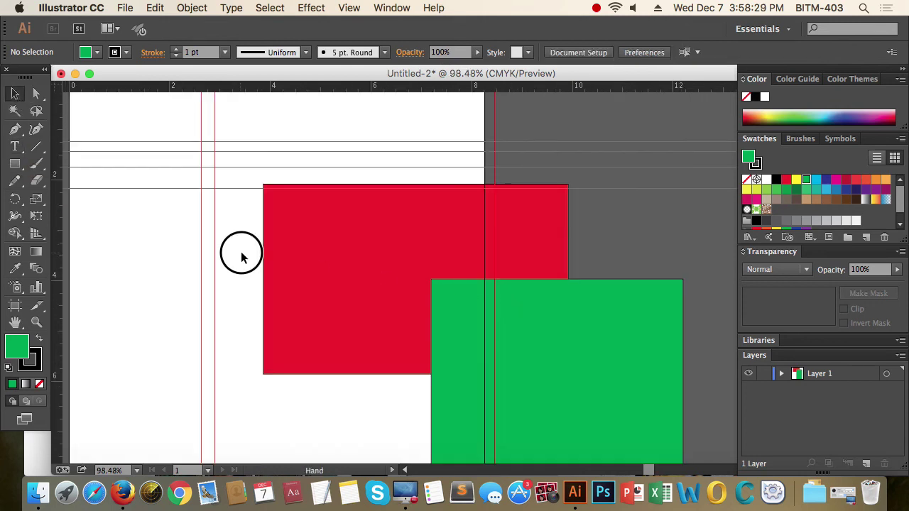
left_click_drag(240, 254, 436, 310)
left_click(14, 146)
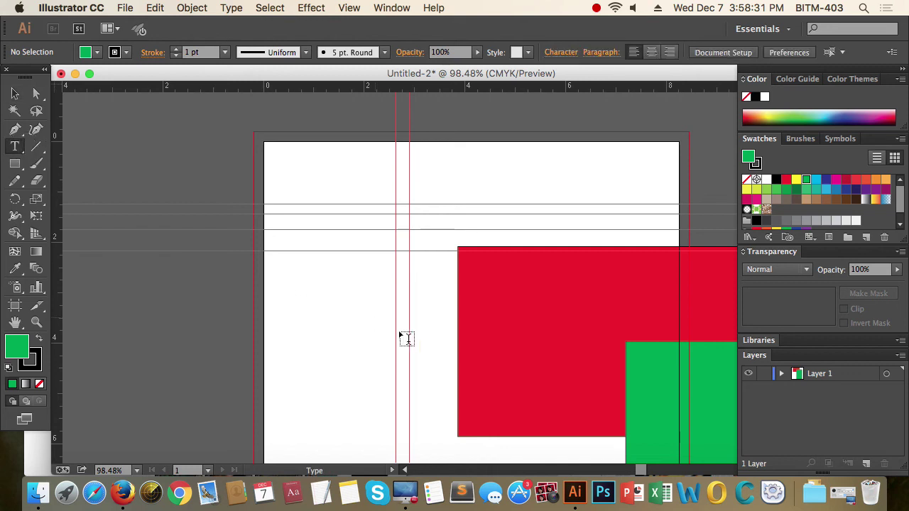
left_click(321, 321)
type("vxcvxcvxc")
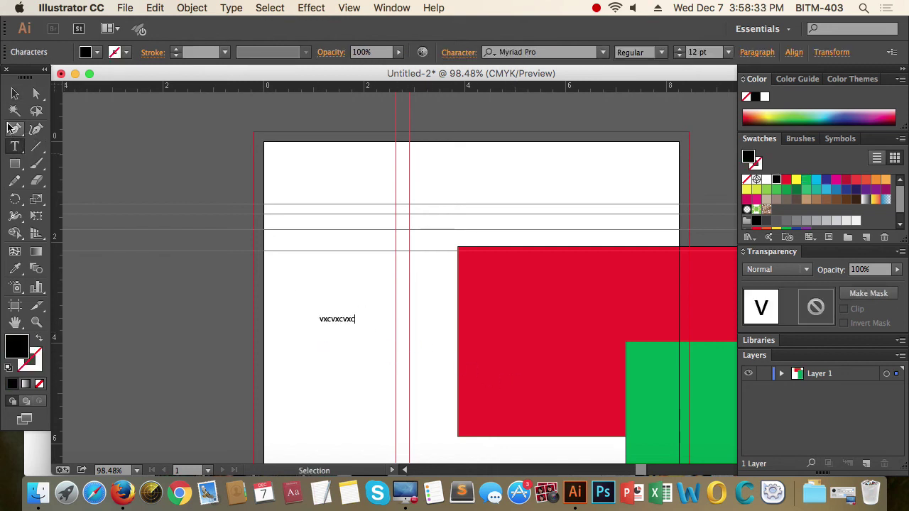
Zoom in on the new text and finish editing it
key("ctrl+space")
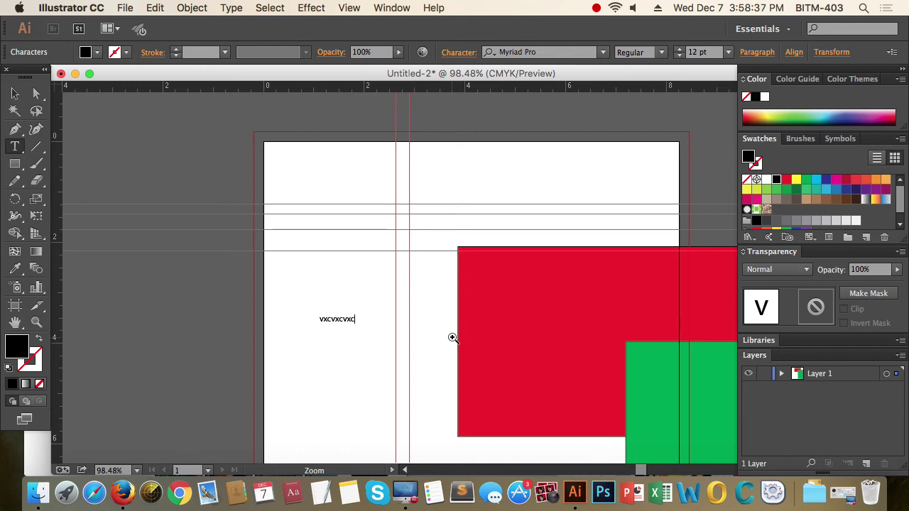
left_click(396, 329)
left_click(486, 262)
left_click(478, 281)
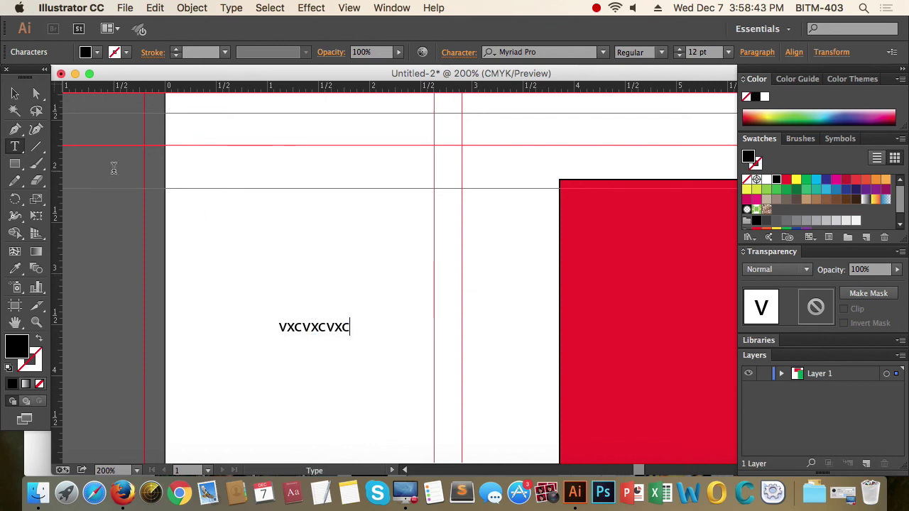
key("Escape")
Zoom out to see the text beside the rectangles and return to the Selection tool
key("ctrl+space")
key("ctrl+space")
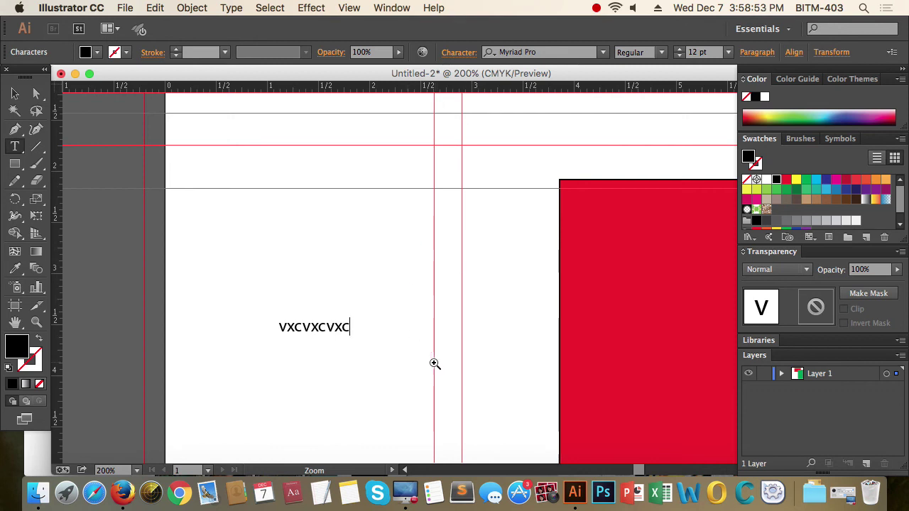
left_click(377, 336)
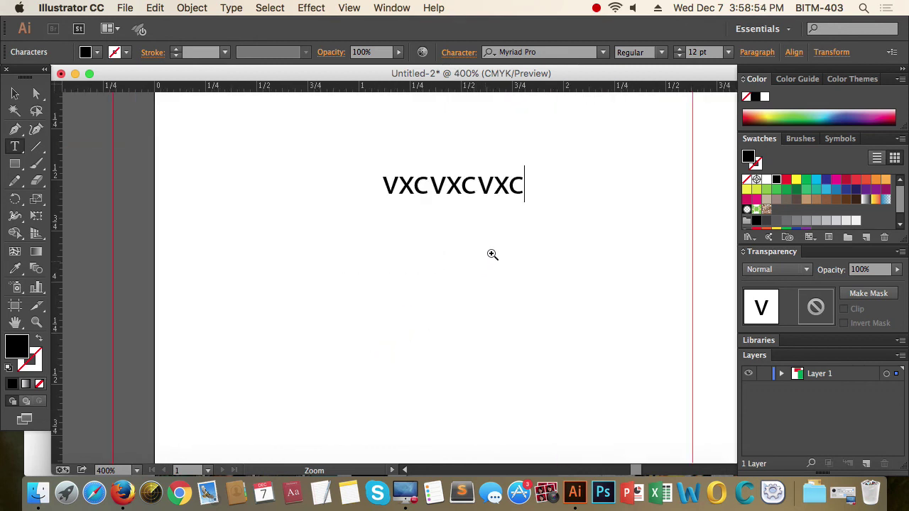
left_click(523, 183, "alt")
left_click(533, 260, "alt")
left_click(521, 277, "alt")
left_click(522, 282, "alt")
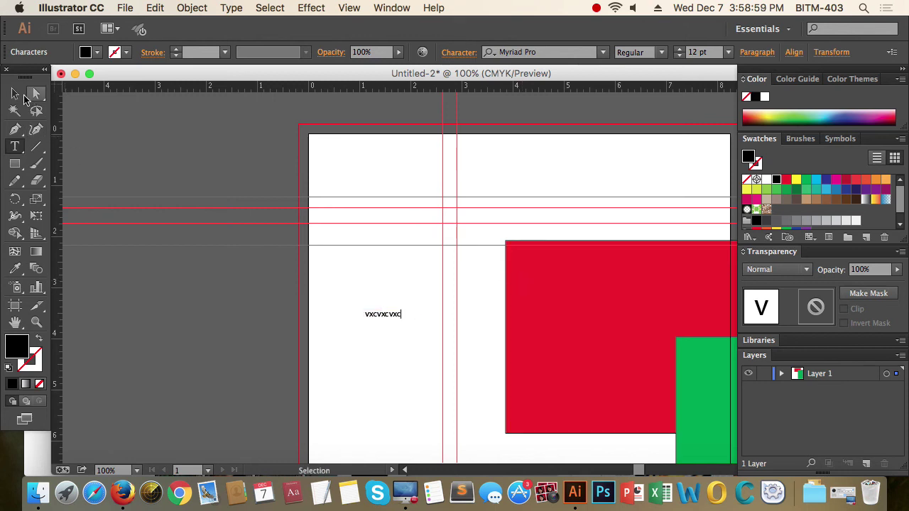
left_click(16, 94)
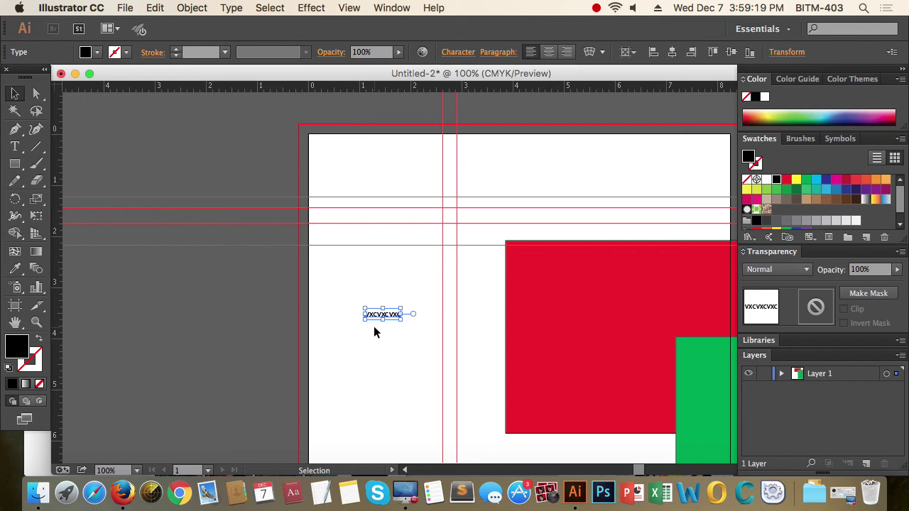
Deselect the small text object and switch to the Rectangle Tool
left_click(411, 351)
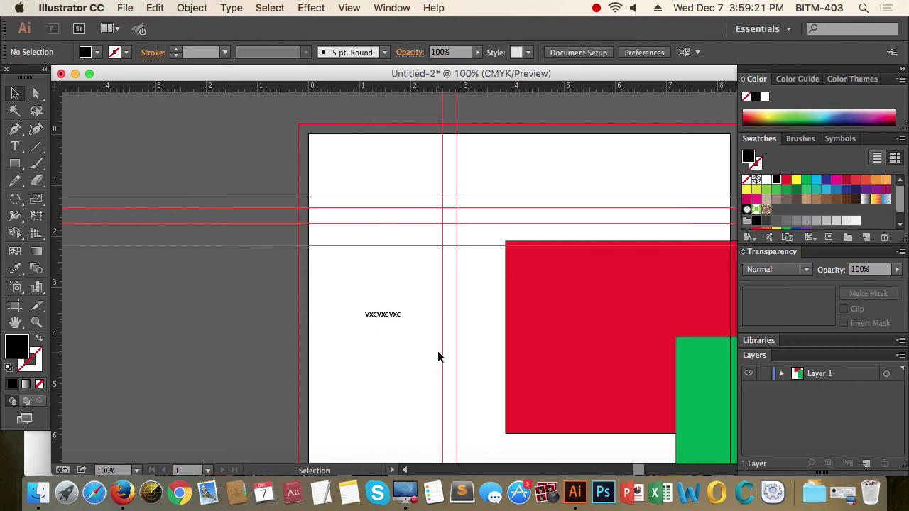
left_click(15, 163)
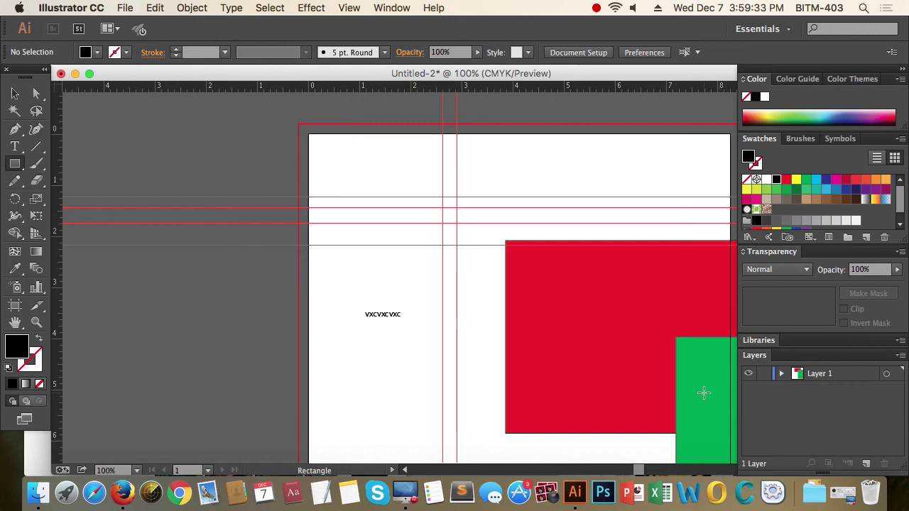
key("space")
left_click_drag(708, 382, 367, 268)
left_click_drag(534, 334, 446, 272)
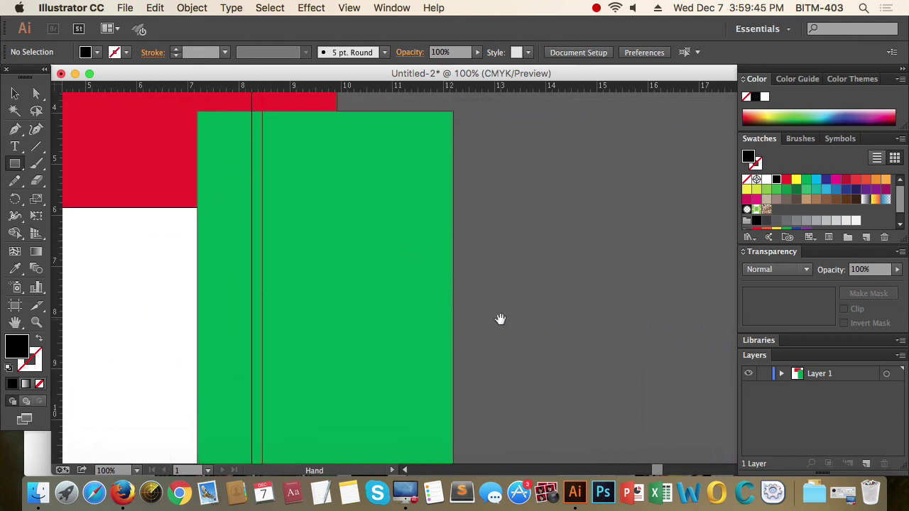
mouse_move(497, 331)
left_mouse_down()
mouse_move(473, 298)
mouse_move(461, 335)
mouse_move(390, 273)
mouse_move(504, 262)
mouse_move(518, 359)
mouse_move(534, 391)
mouse_move(527, 376)
left_mouse_up()
scroll(527, 376, "left", 3)
scroll(527, 376, "down", 2)
scroll(586, 286, "down", 3)
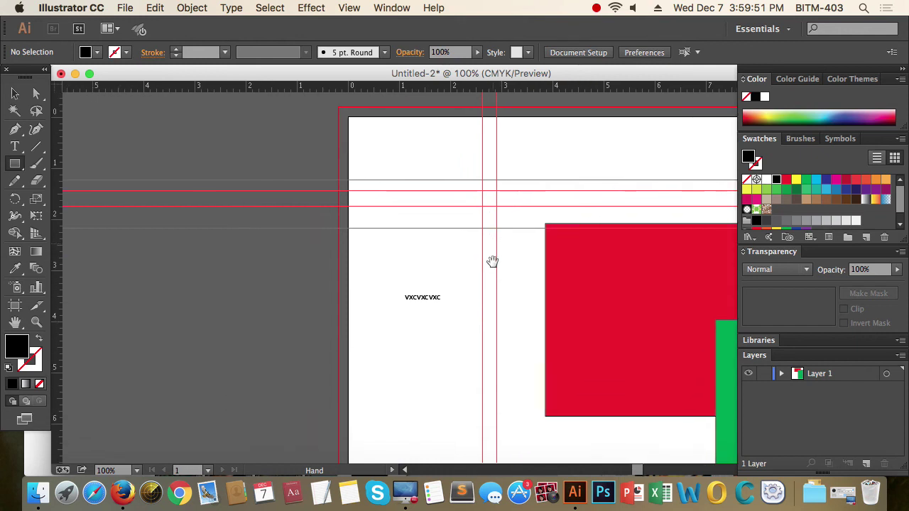
scroll(493, 262, "down", 4)
scroll(501, 233, "down", 4)
scroll(519, 265, "right", 5)
scroll(414, 288, "right", 4)
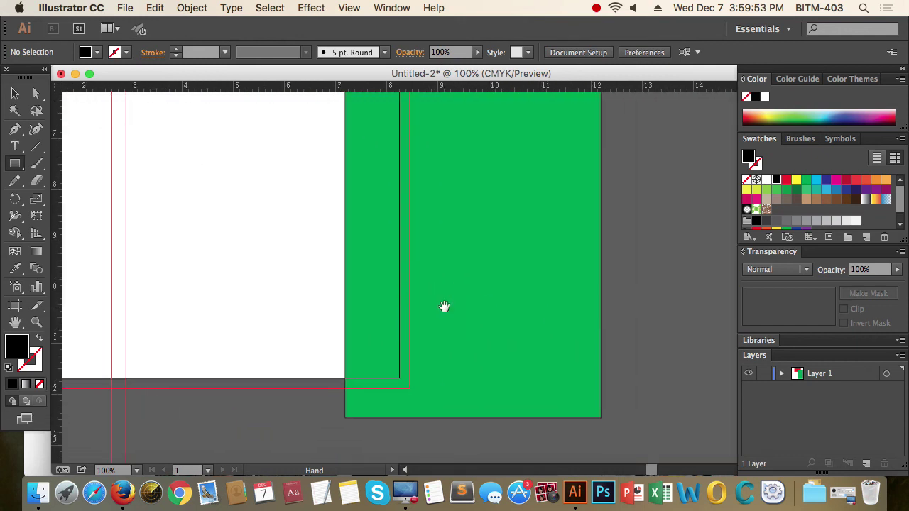
scroll(445, 306, "right", 1)
scroll(504, 345, "right", 2)
scroll(504, 346, "up", 2)
scroll(495, 299, "up", 4)
scroll(505, 322, "up", 3)
scroll(505, 323, "left", 1)
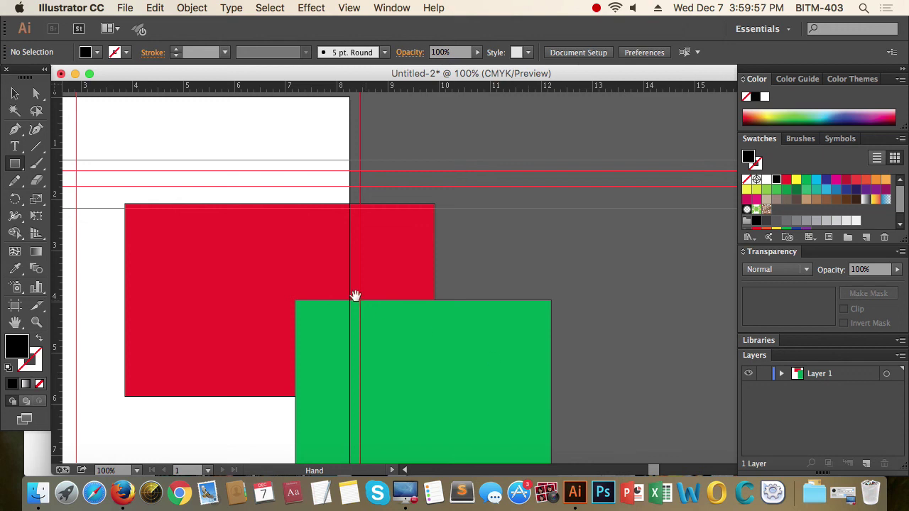
left_click_drag(355, 296, 501, 294)
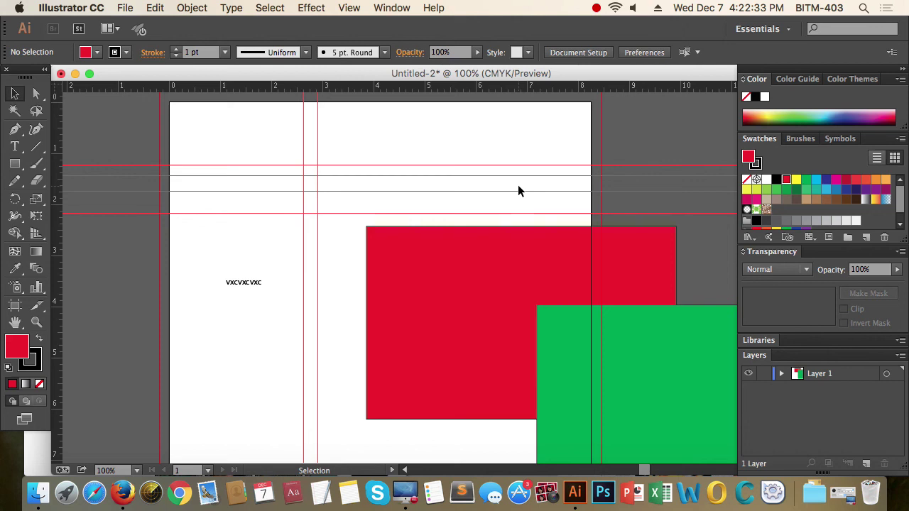
Cycle through screen modes, hide the rulers, then leave full-screen mode
key("f")
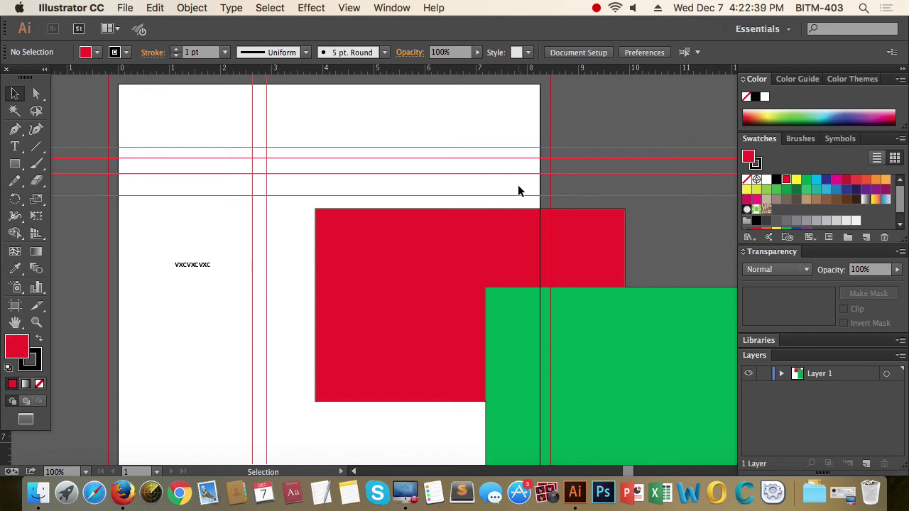
key("f")
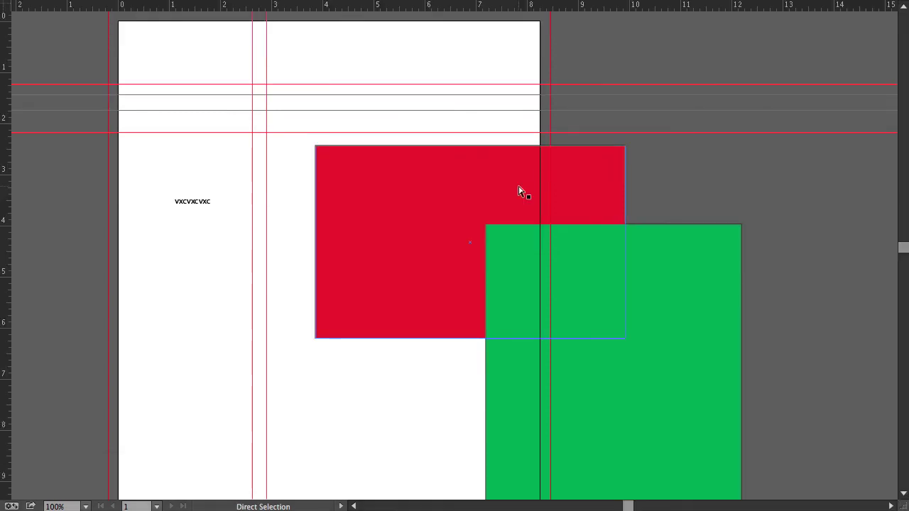
key("ctrl+r")
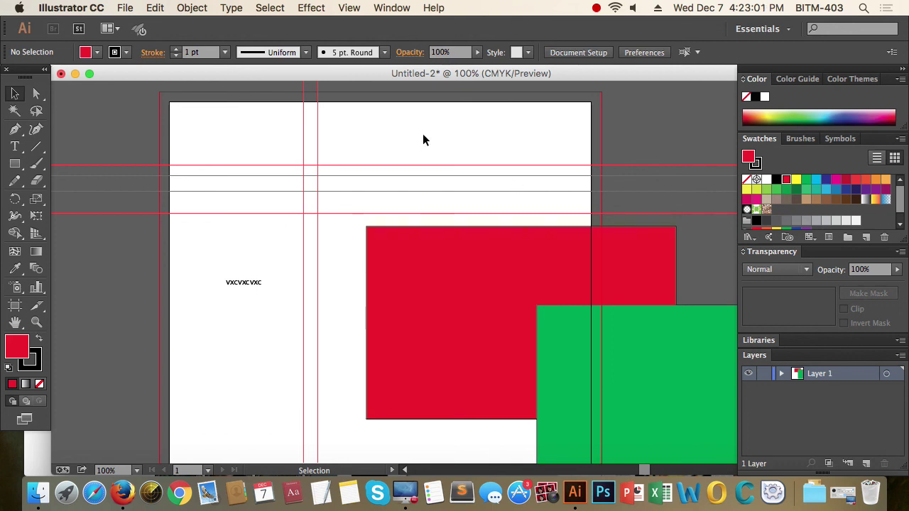
left_click_drag(429, 74, 441, 76)
key("f")
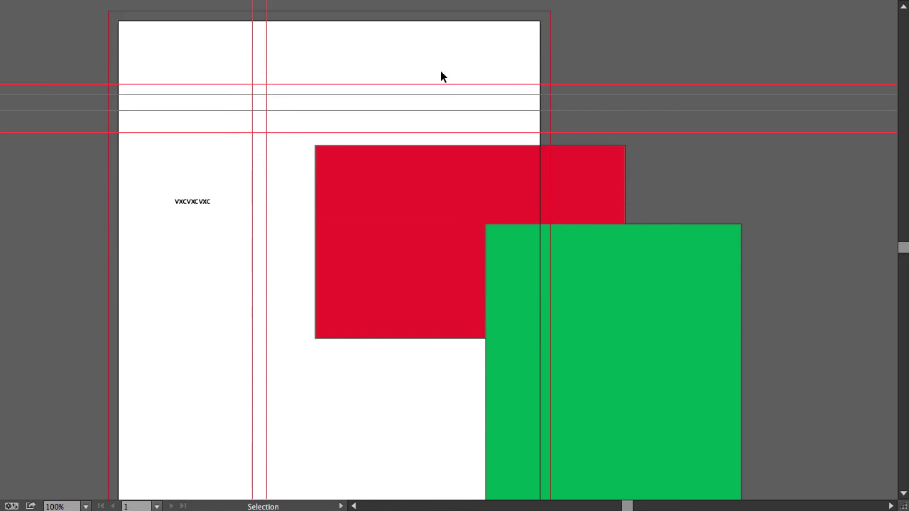
key("f")
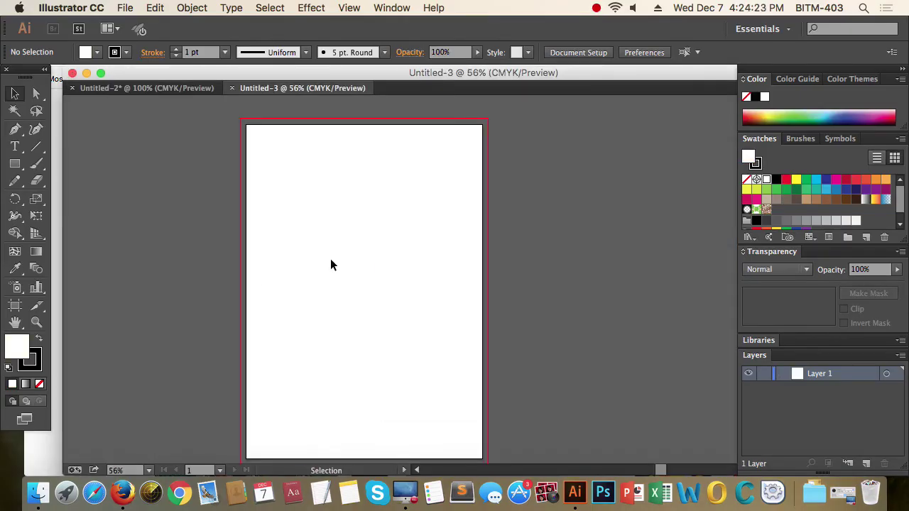
Hide and restore all panels with Tab, then only the right-side panels with Shift+Tab
key("Tab")
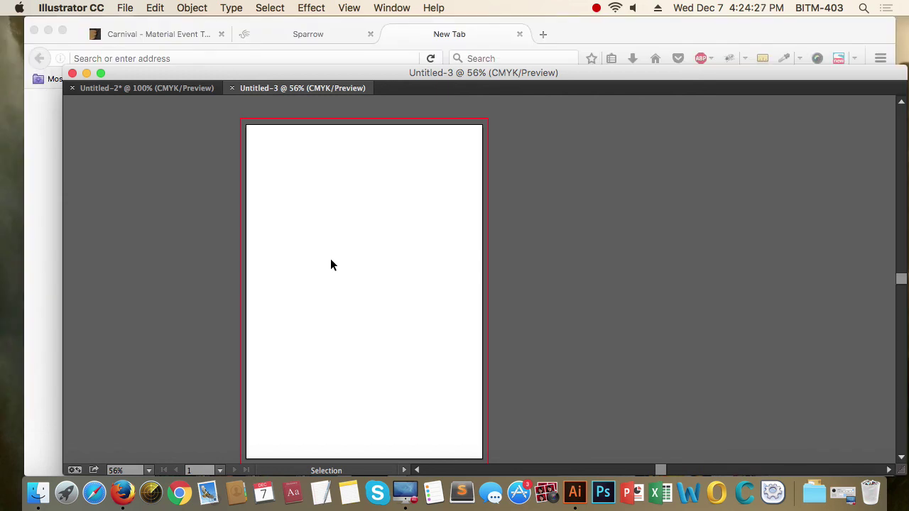
key("Tab")
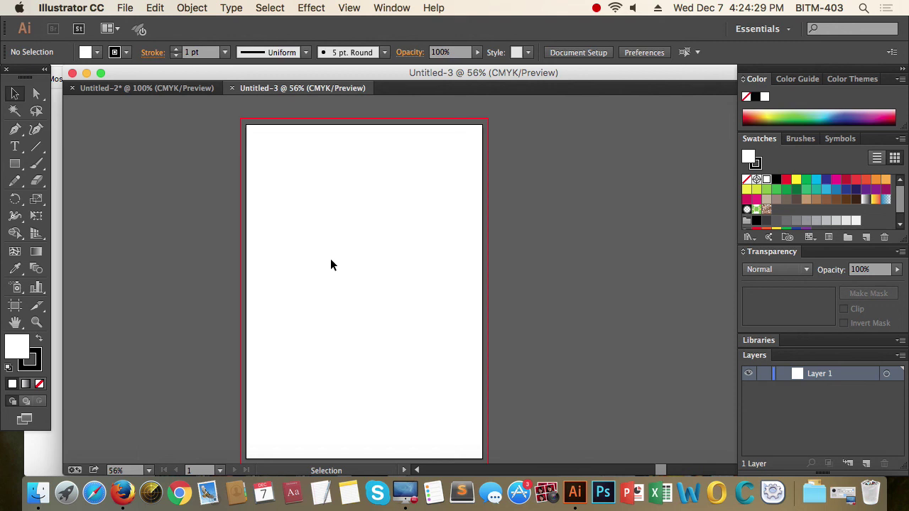
key("Tab")
key("Tab")
key("shift+Tab")
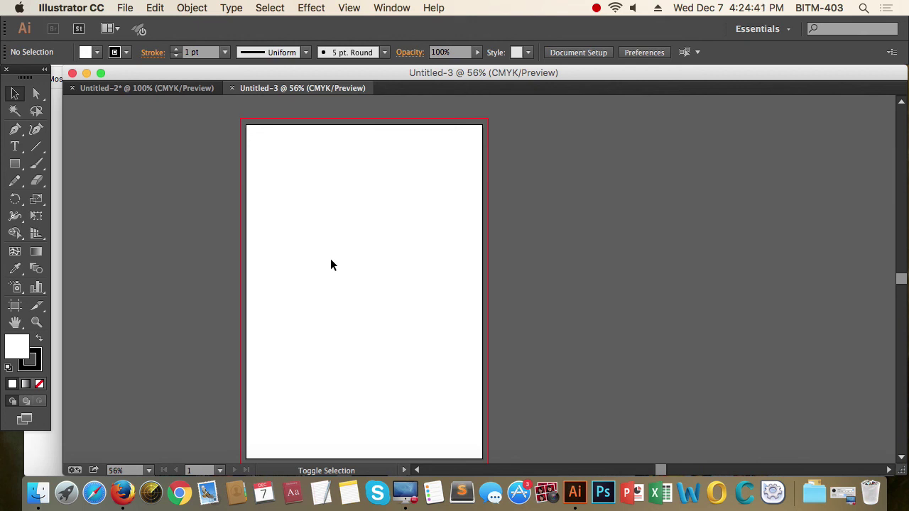
key("shift+Tab")
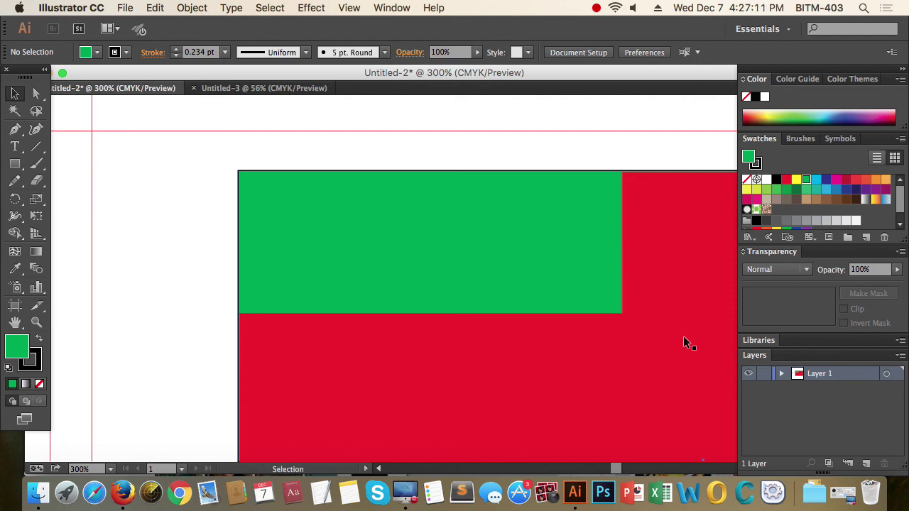
Switch the artwork display to Outline mode, toggling between preview and outline views
left_click(349, 8)
left_click(365, 27)
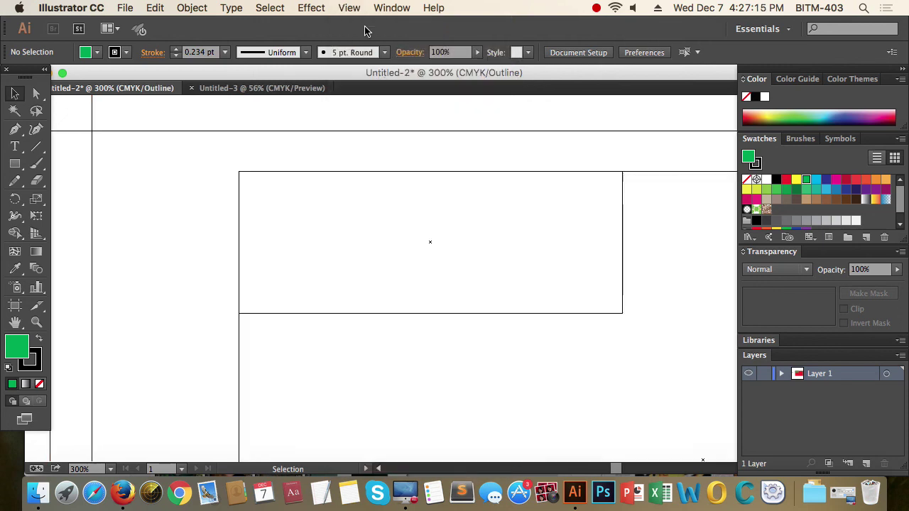
left_click(348, 8)
left_click(355, 25)
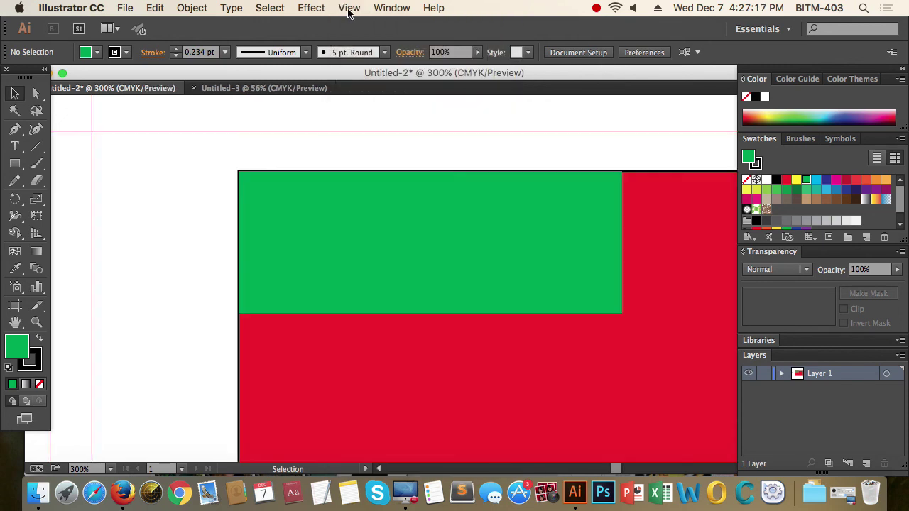
left_click(348, 8)
left_click(356, 25)
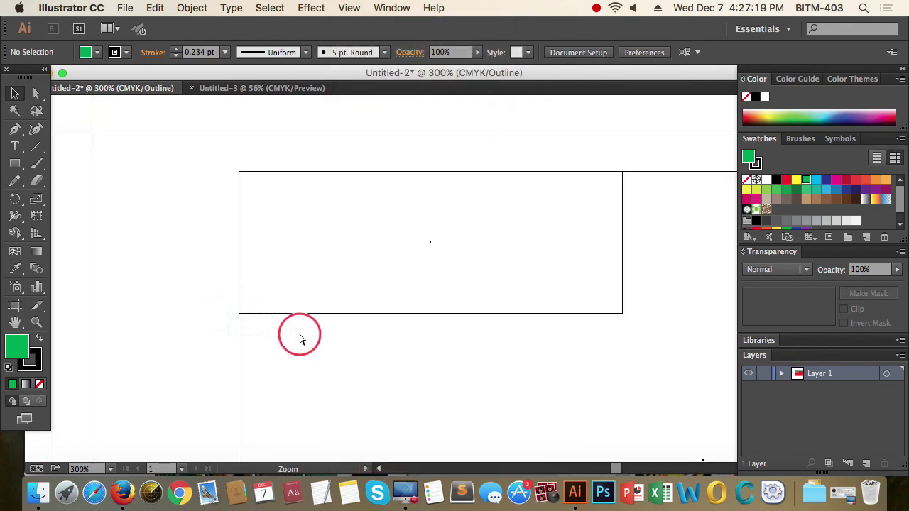
Zoom in where the rectangles meet and nudge the green rectangle so its edge lines up
left_click_drag(229, 315, 298, 333)
mouse_move(260, 270)
left_mouse_down()
mouse_move(351, 293)
mouse_move(327, 305)
left_mouse_up()
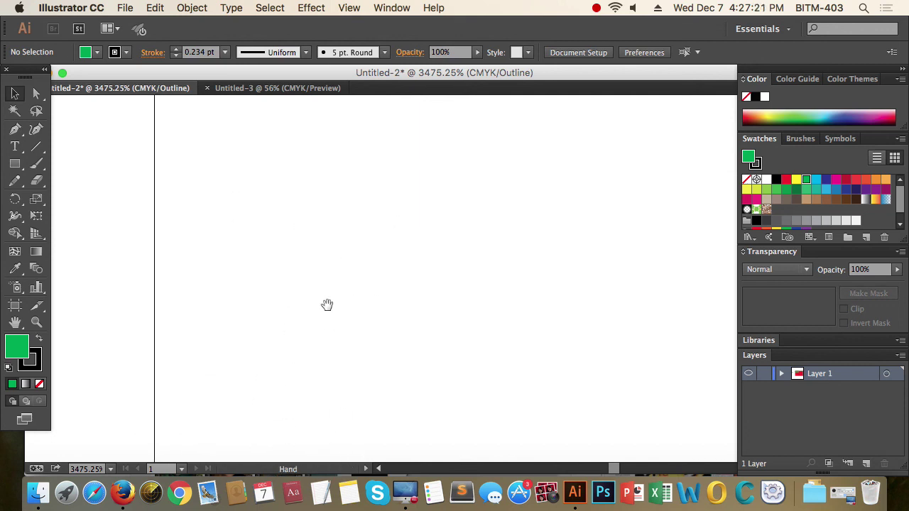
mouse_move(255, 316)
left_mouse_down()
mouse_move(402, 104)
mouse_move(392, 124)
left_mouse_up()
left_click_drag(385, 350, 391, 293)
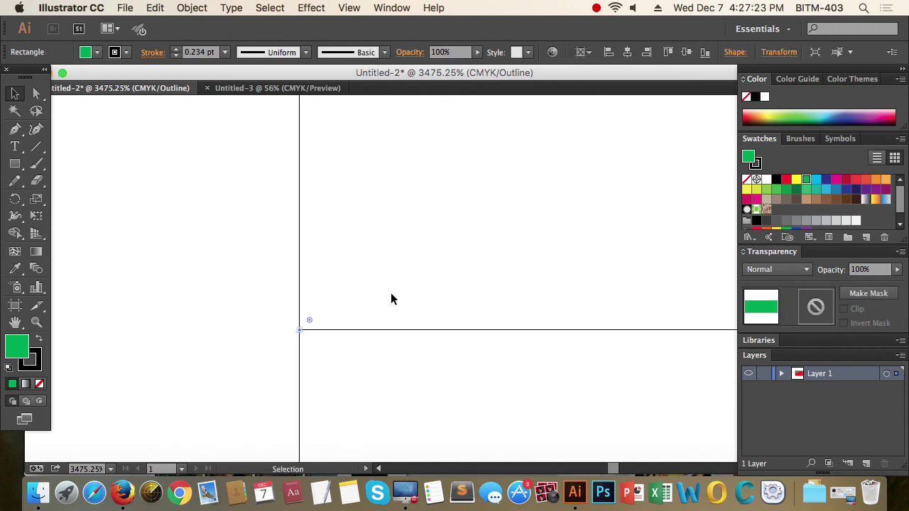
left_click_drag(388, 329, 419, 330)
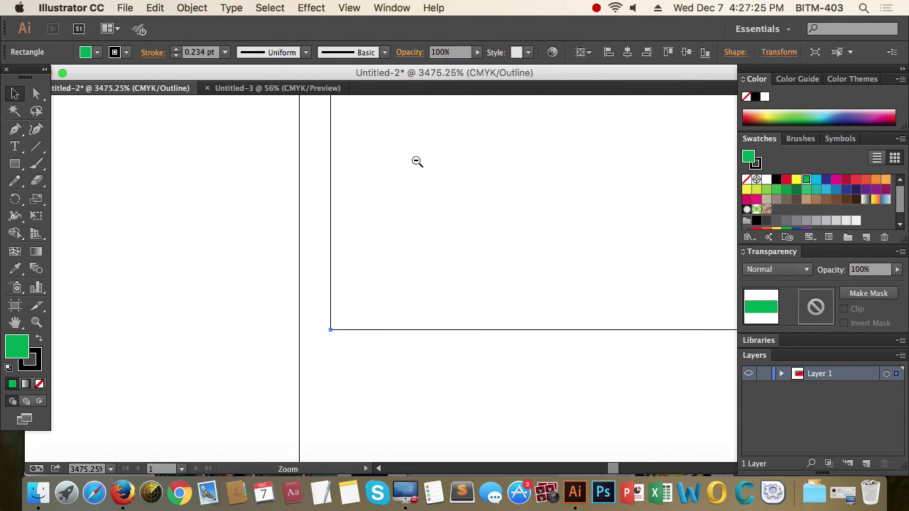
left_click(413, 158, "alt")
left_click(497, 183, "alt")
left_click(505, 181, "alt")
scroll(426, 206, "up", 3)
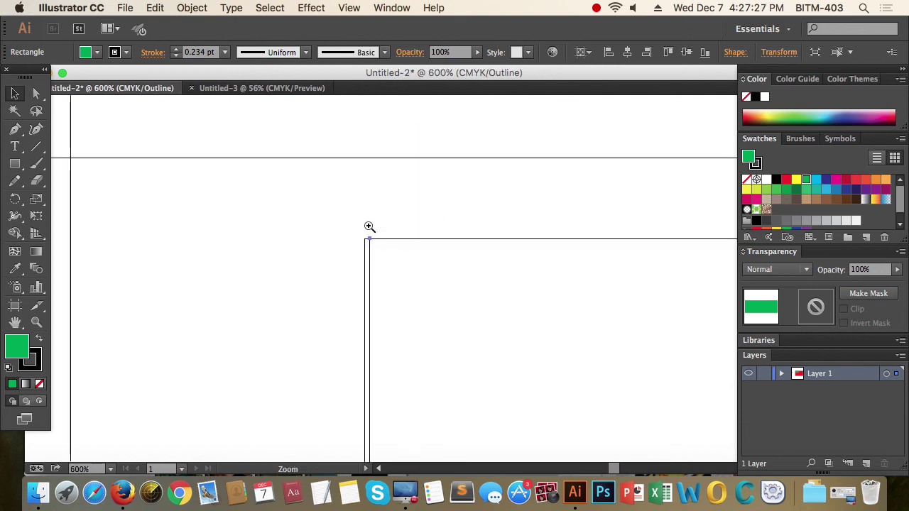
Zoom in extremely close to verify the edge alignment, then zoom back out to the rectangles
left_click_drag(364, 223, 416, 284)
mouse_move(286, 202)
left_mouse_down()
mouse_move(355, 254)
mouse_move(109, 260)
left_mouse_up()
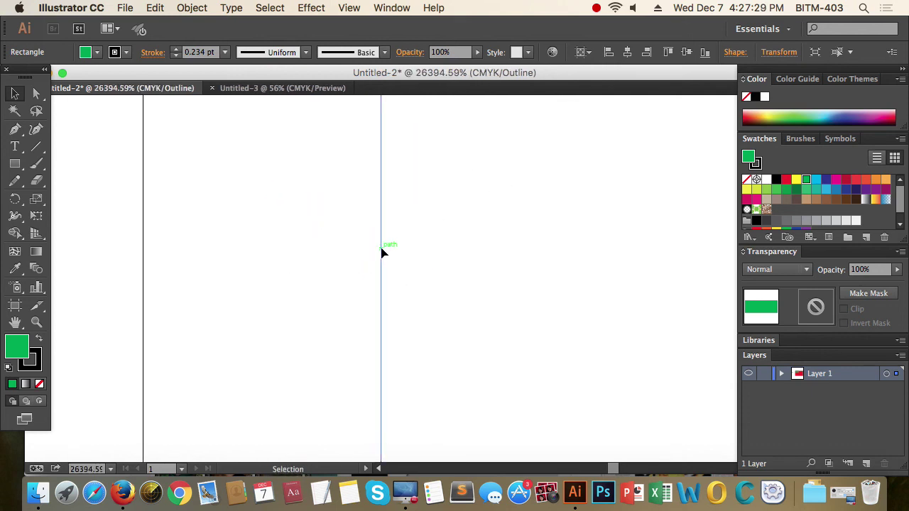
left_click(108, 260)
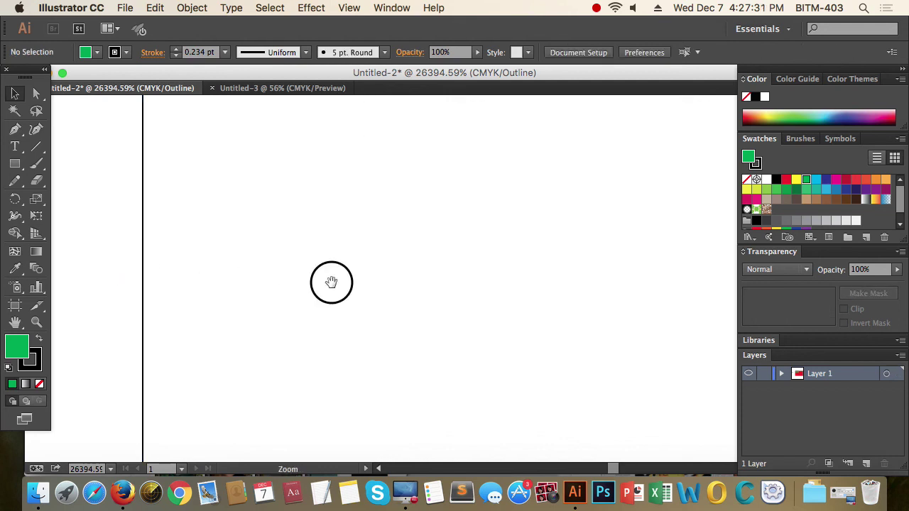
left_click(331, 283, "alt")
left_click(636, 284, "alt")
left_click(554, 268, "alt")
left_click(555, 269, "alt")
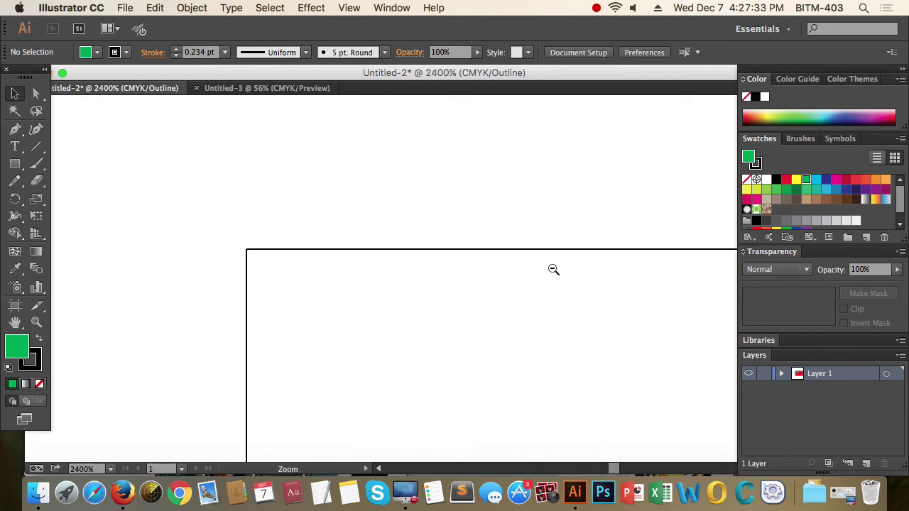
left_click(553, 268, "alt")
left_click(553, 268, "alt")
left_click(553, 268, "alt")
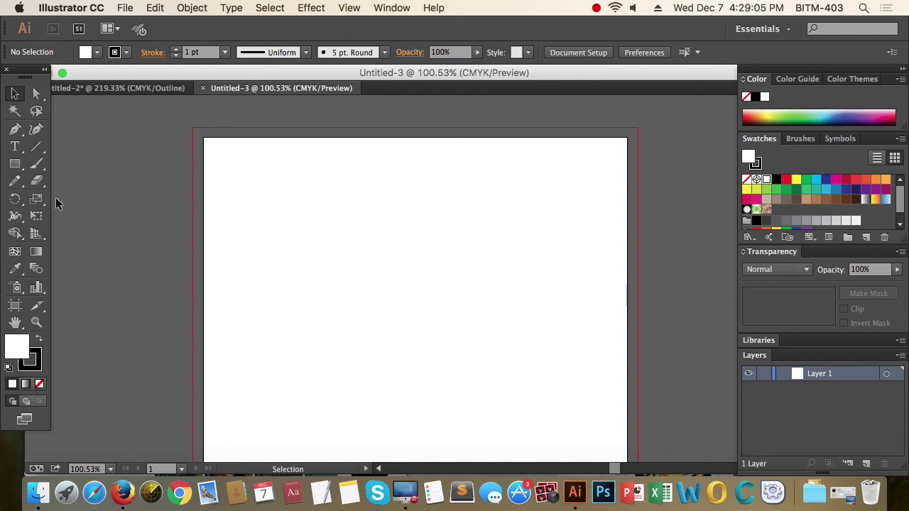
Draw a five-pointed star near the Untitled-3 artboard centre, then rotate and select it
left_click(15, 164)
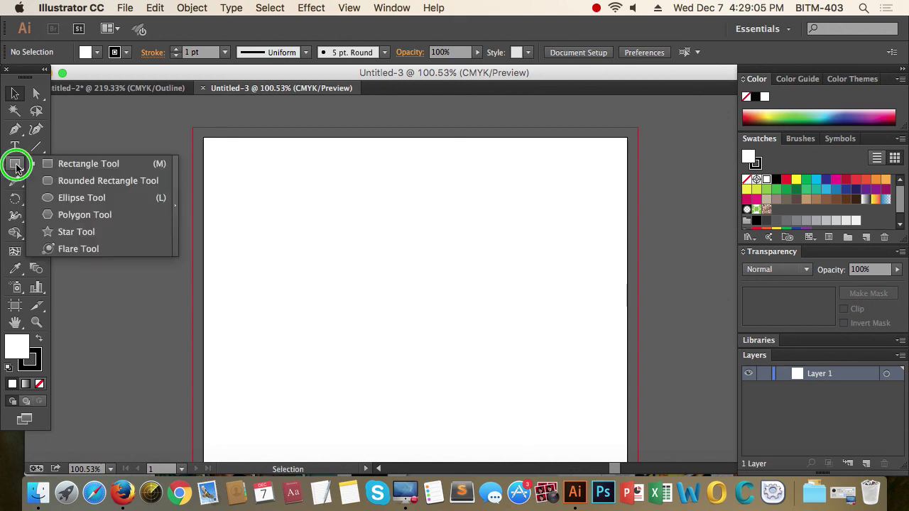
left_click(100, 232)
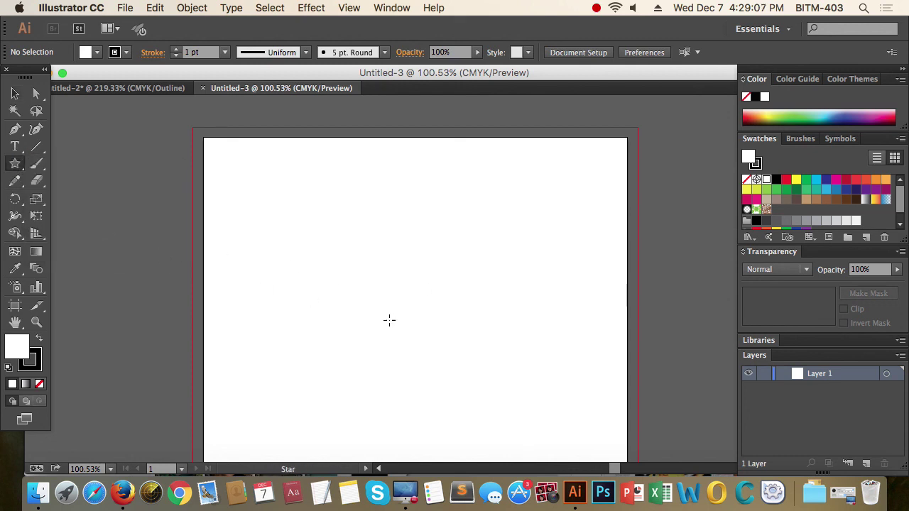
mouse_move(380, 284)
left_mouse_down()
mouse_move(515, 323)
mouse_move(507, 307)
left_mouse_up()
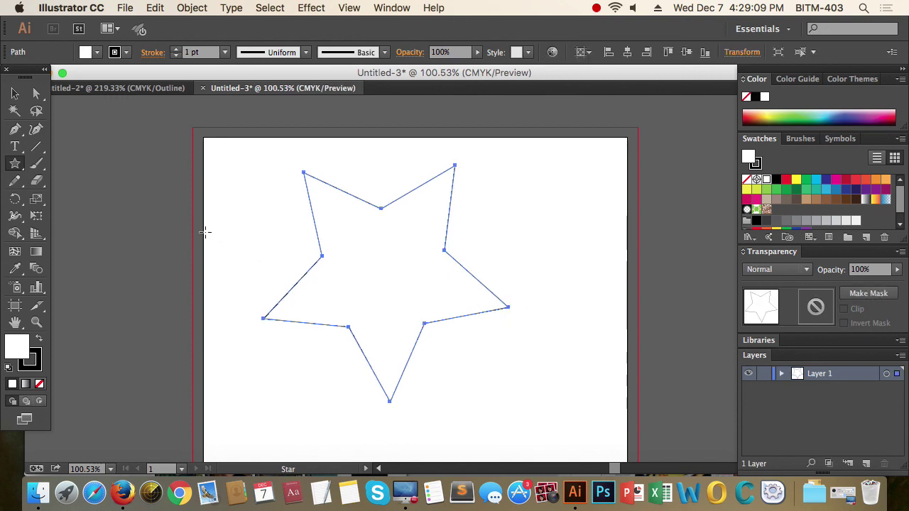
left_click(14, 95)
left_click_drag(274, 349, 251, 381)
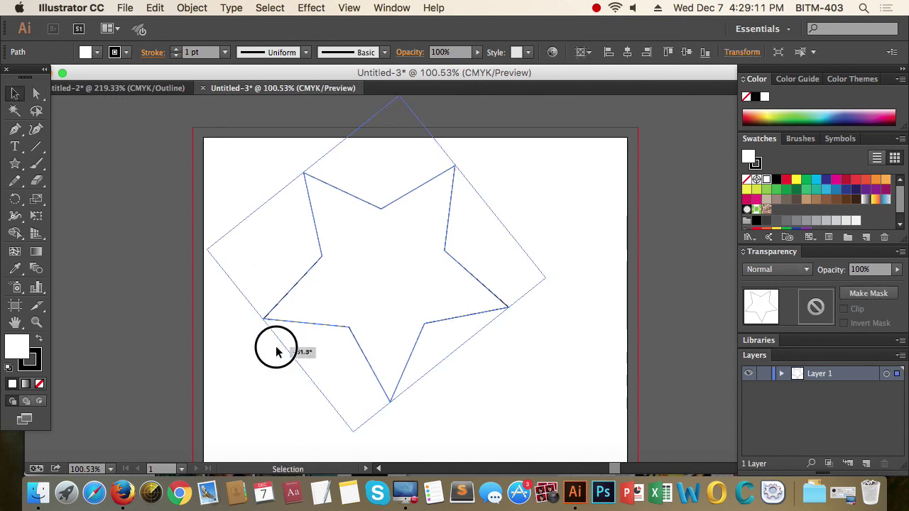
left_click(437, 294)
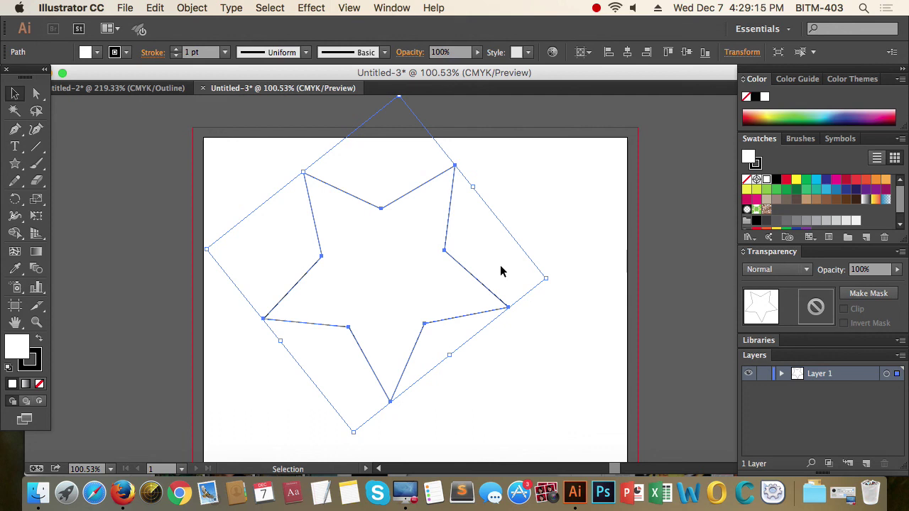
Convert the selected star into a guide via View > Guides > Make Guides
right_click(450, 222)
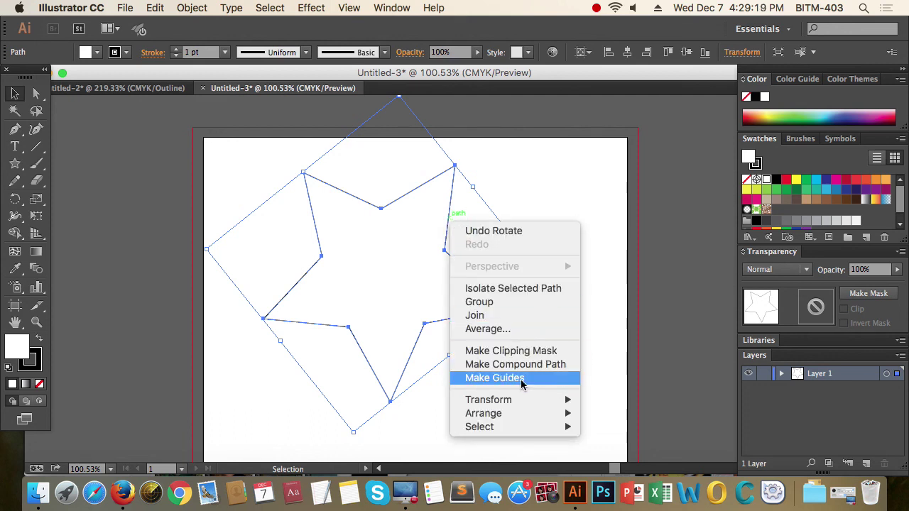
left_click(391, 7)
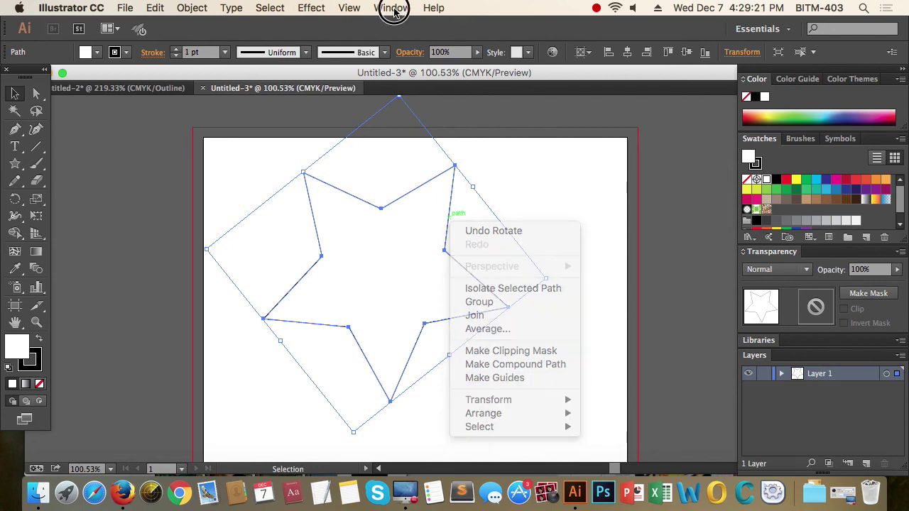
left_click(350, 8)
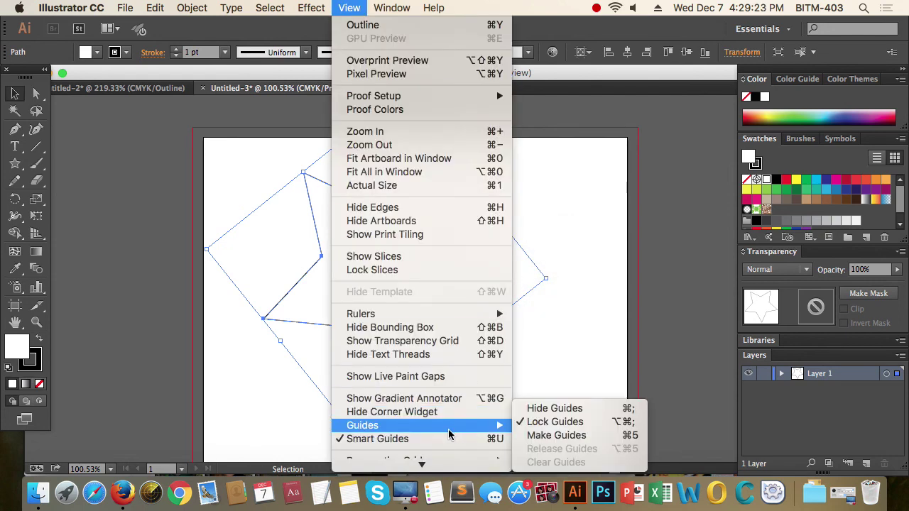
mouse_move(362, 426)
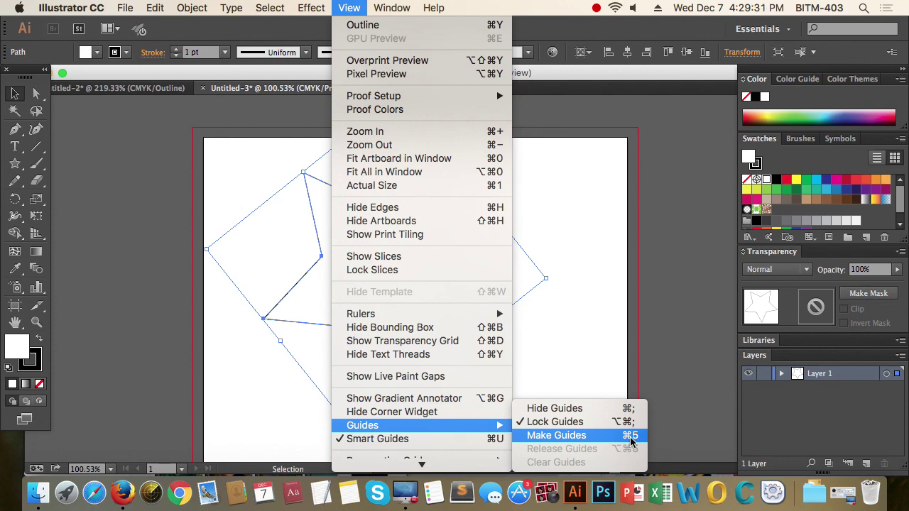
left_click(580, 435)
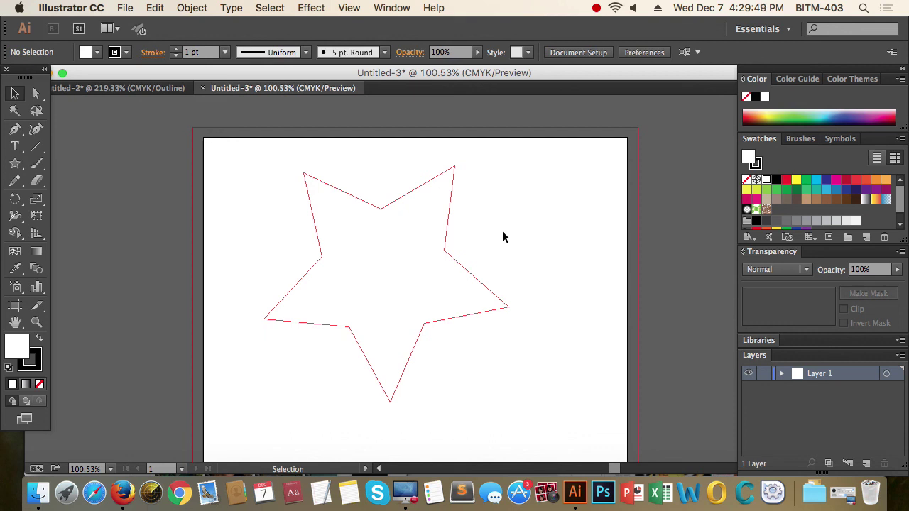
Unlock the guides and release the star guide back into a normal path
right_click(489, 204)
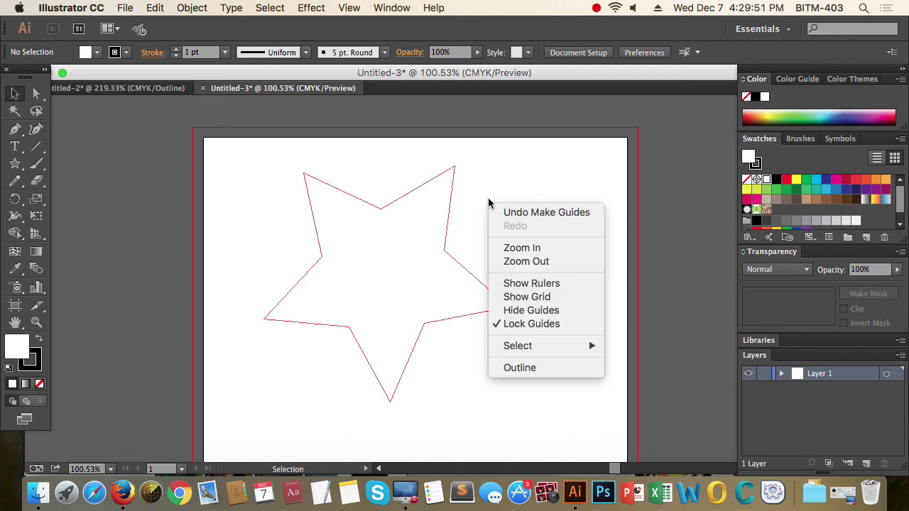
left_click(532, 325)
left_click(468, 310)
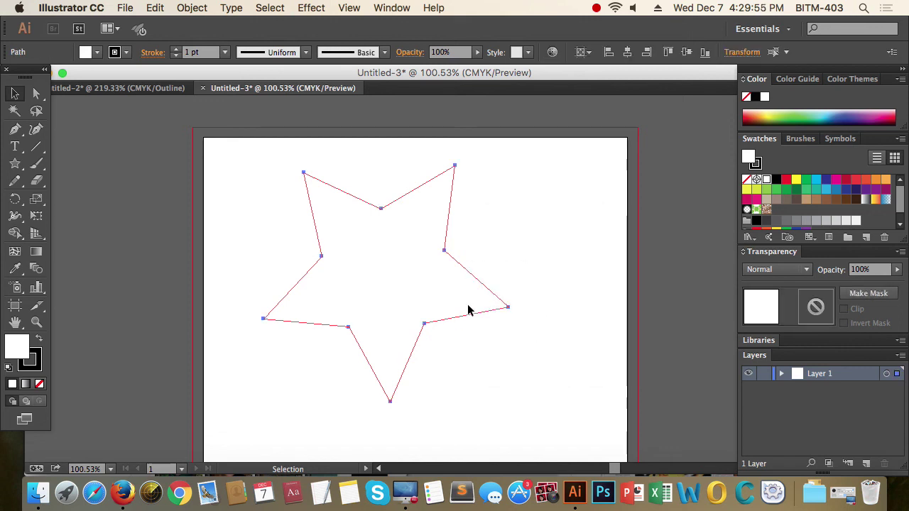
right_click(482, 286)
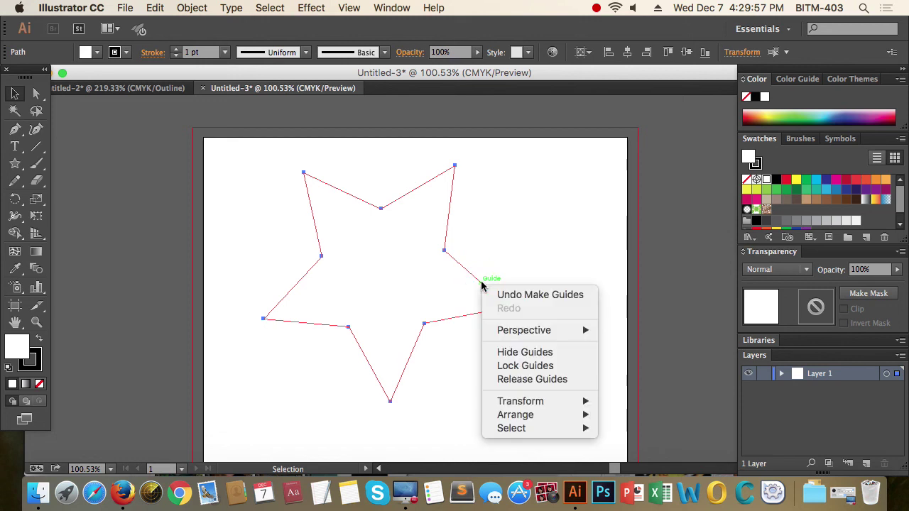
left_click(540, 380)
left_click(349, 8)
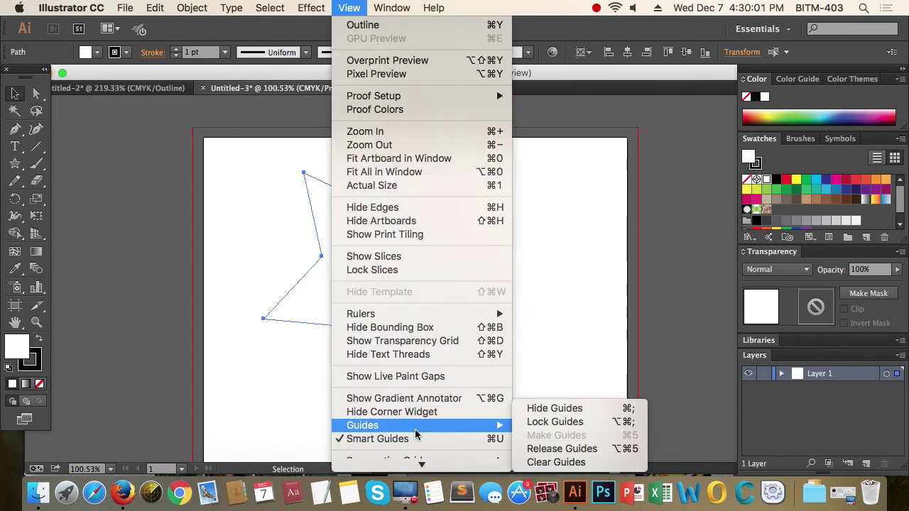
mouse_move(362, 426)
left_click(630, 450)
Reselect the star path, turn it back into a guide, and lock the guides
left_click(577, 378)
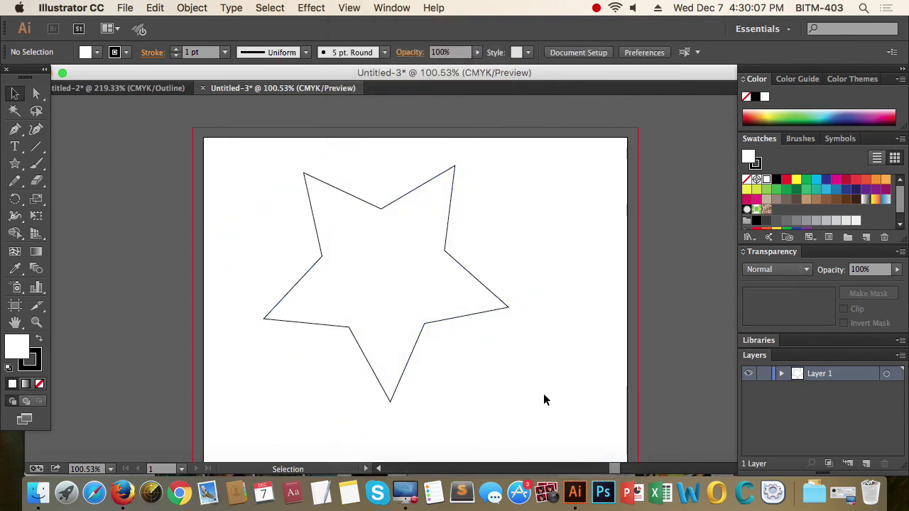
left_click_drag(544, 400, 427, 233)
right_click(461, 264)
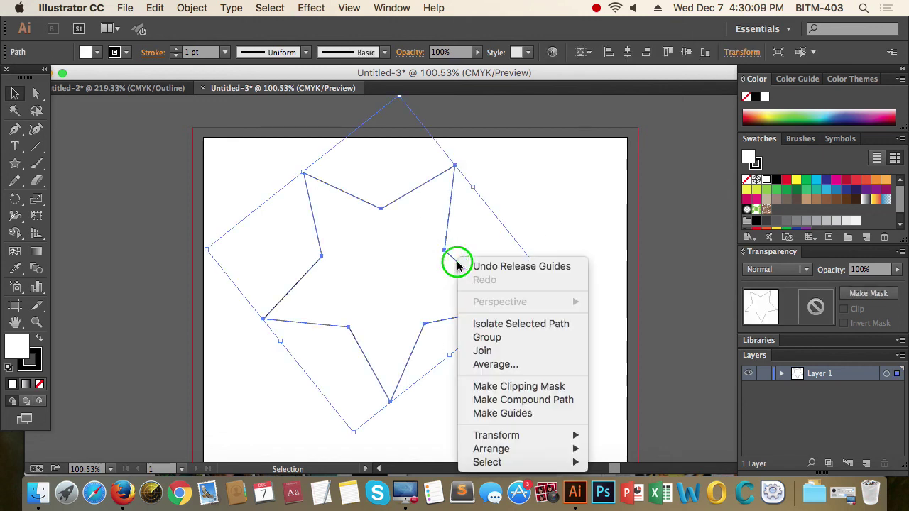
left_click(587, 337)
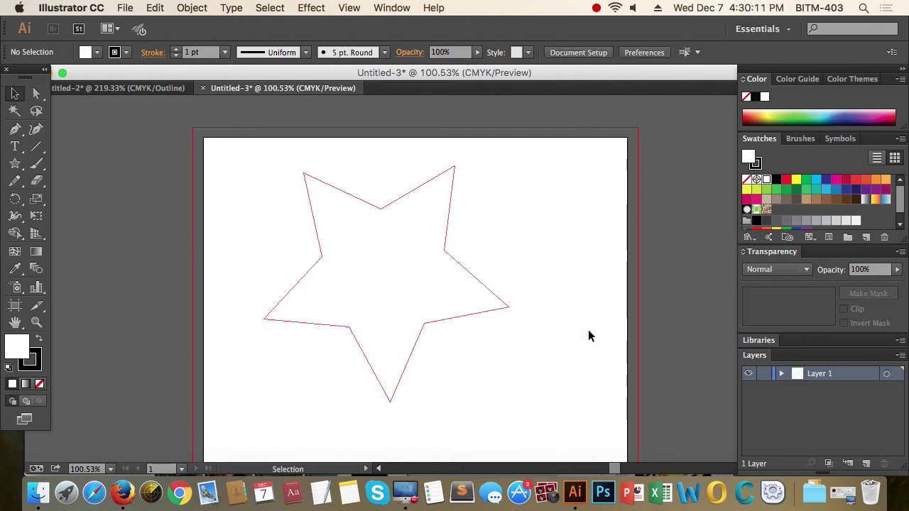
right_click(566, 320)
left_click(567, 359)
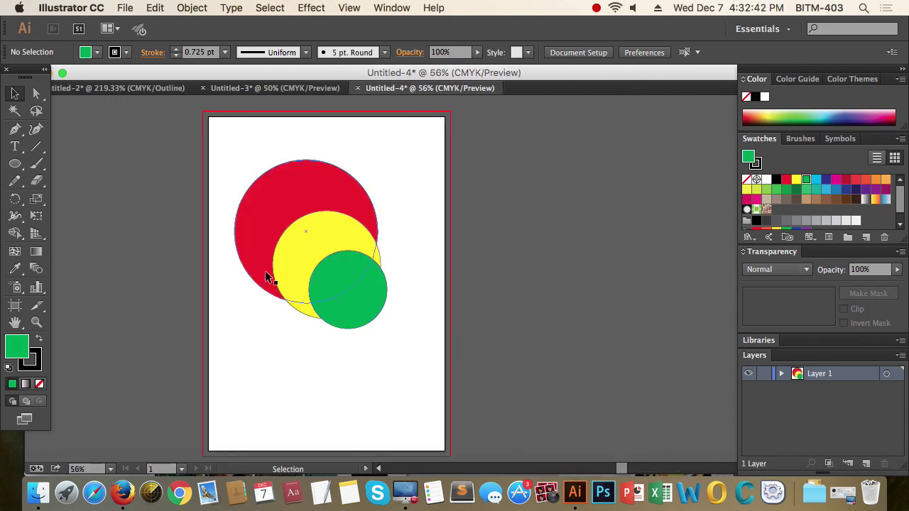
Crop all four artboard edges in around the three circles, to about 5.98 × 6.45 in
left_click(16, 306)
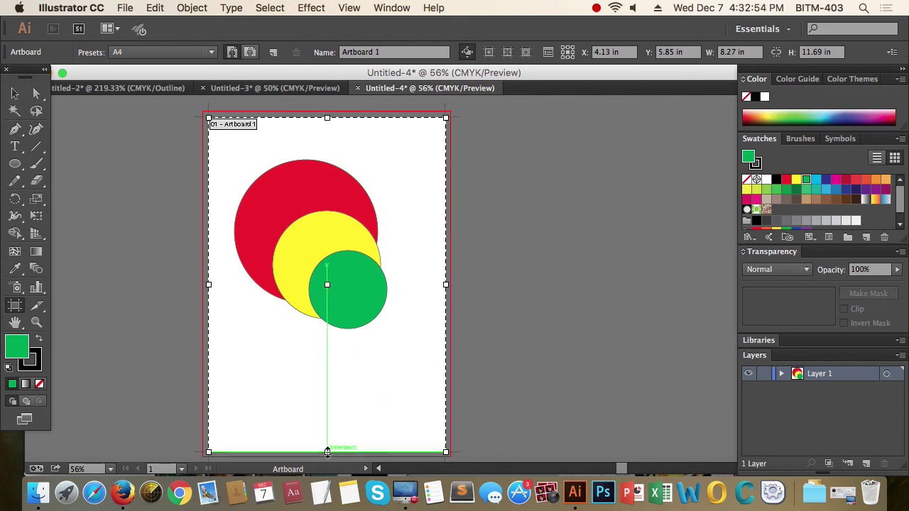
left_click_drag(327, 451, 339, 339)
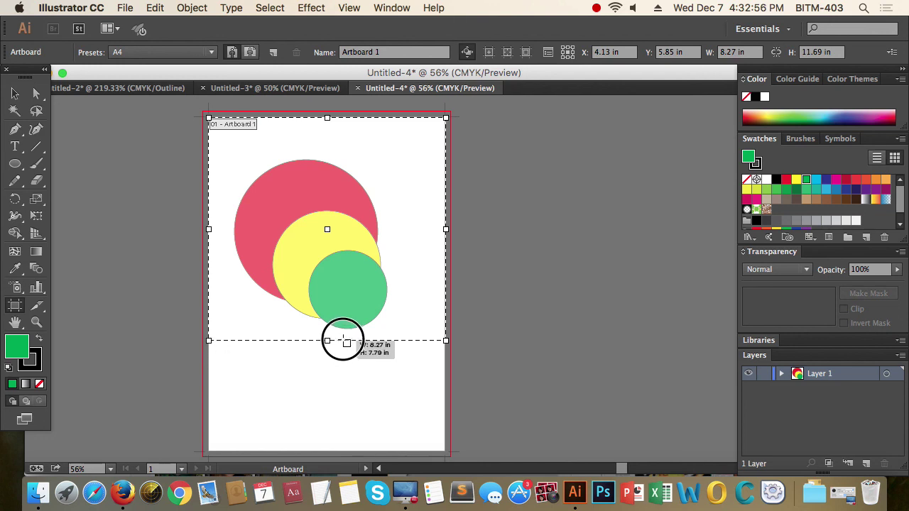
left_click_drag(327, 117, 328, 153)
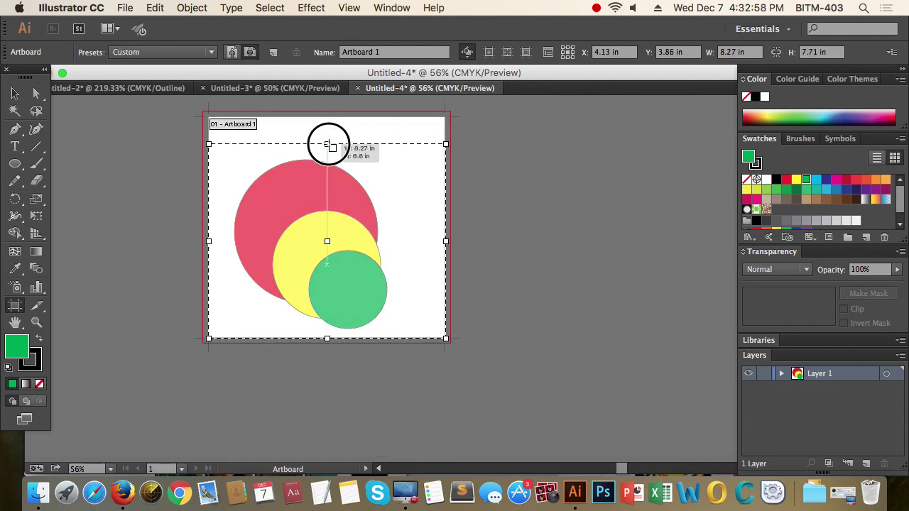
left_click_drag(445, 247, 402, 246)
left_click_drag(209, 246, 229, 247)
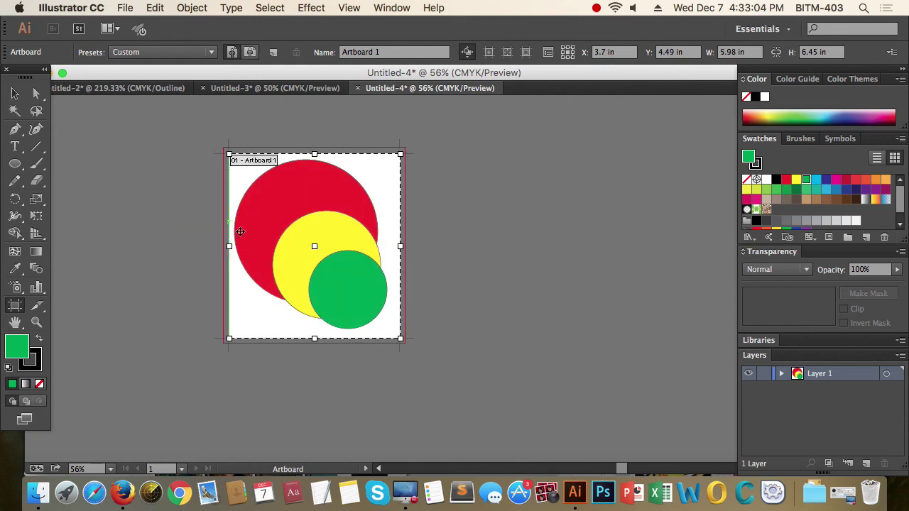
left_click(15, 94)
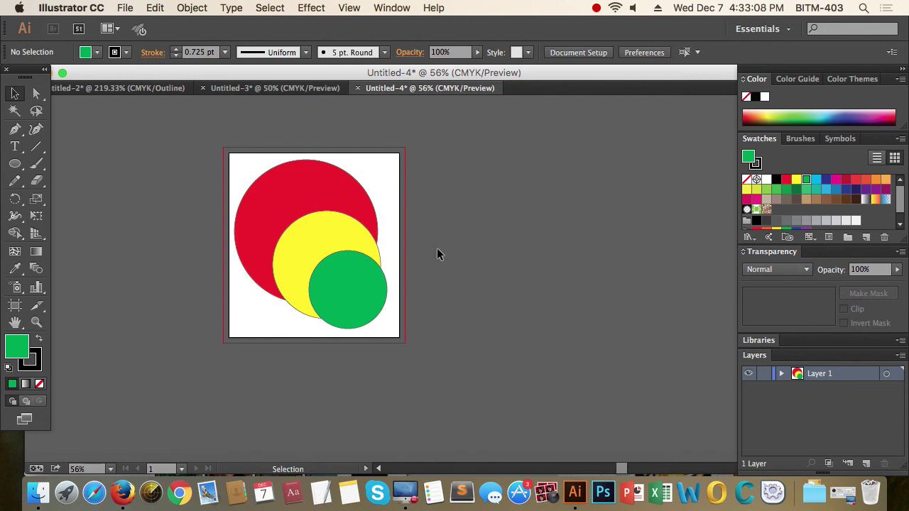
left_click(125, 7)
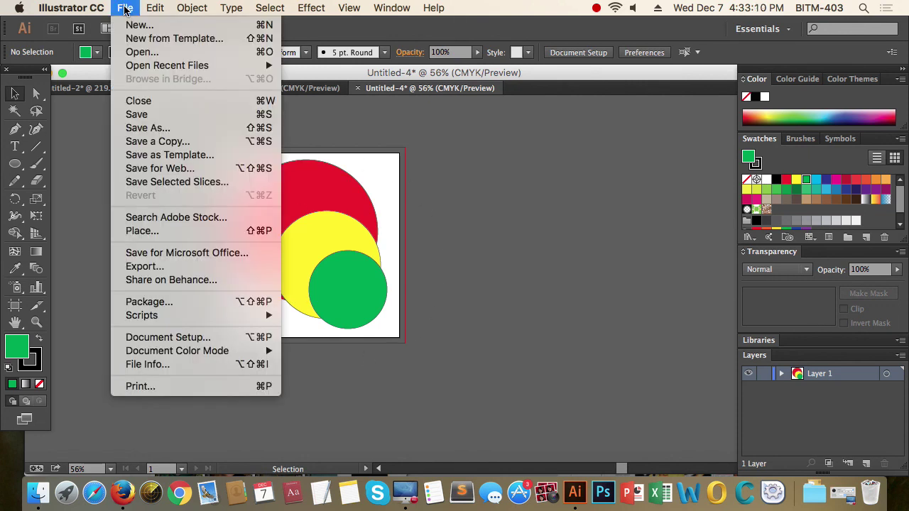
left_click(207, 170)
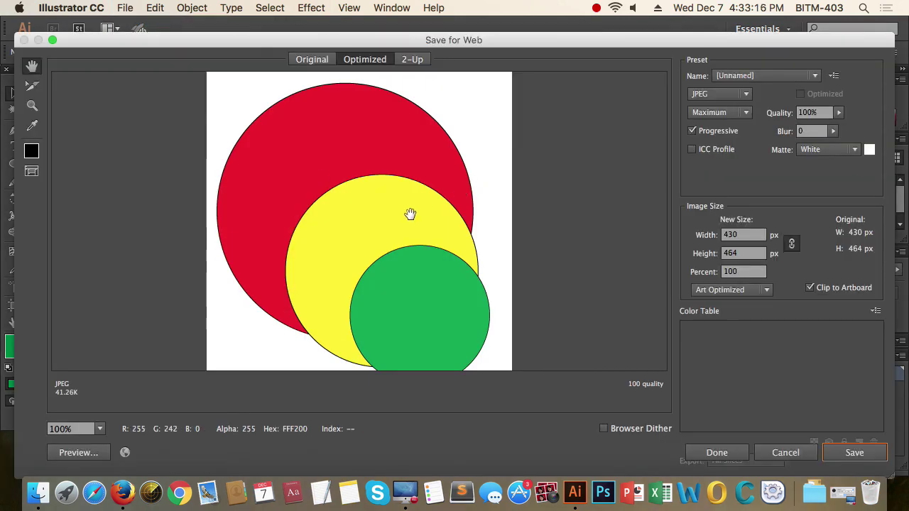
mouse_move(410, 214)
left_mouse_down()
mouse_move(400, 147)
mouse_move(361, 243)
left_mouse_up()
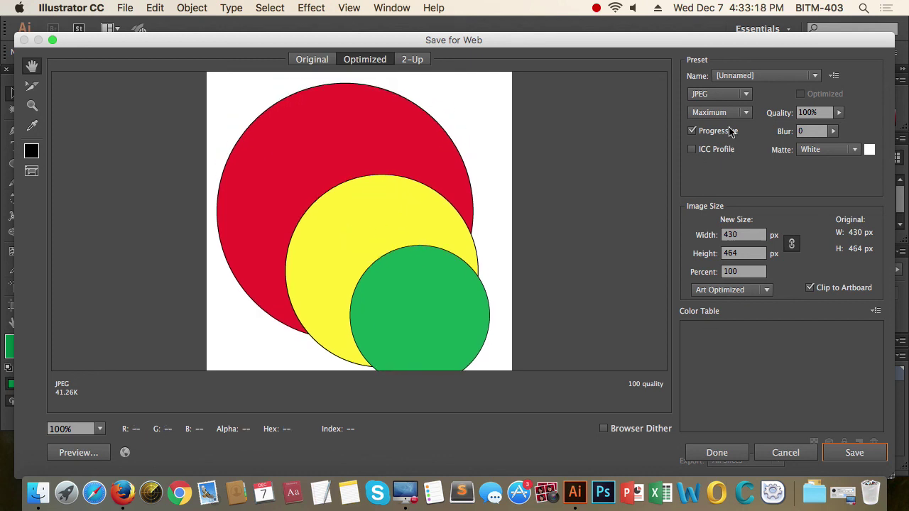
left_click(739, 93)
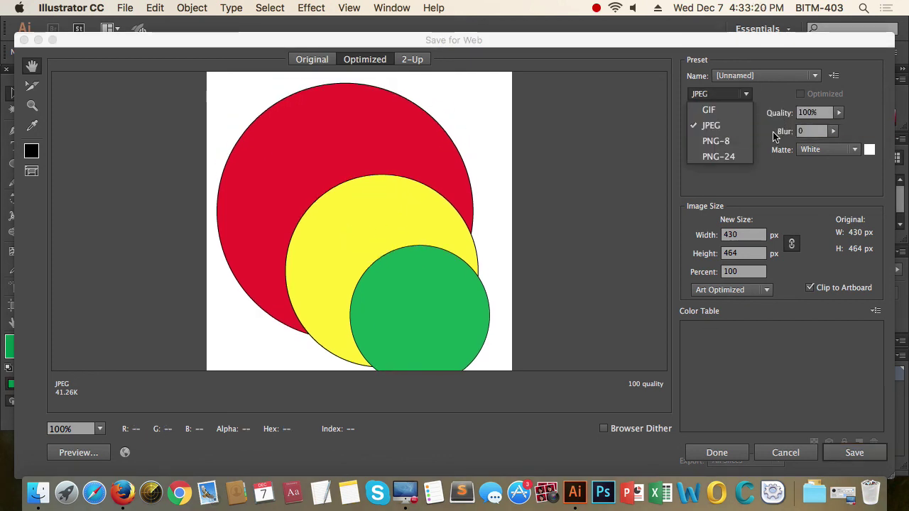
left_click(724, 128)
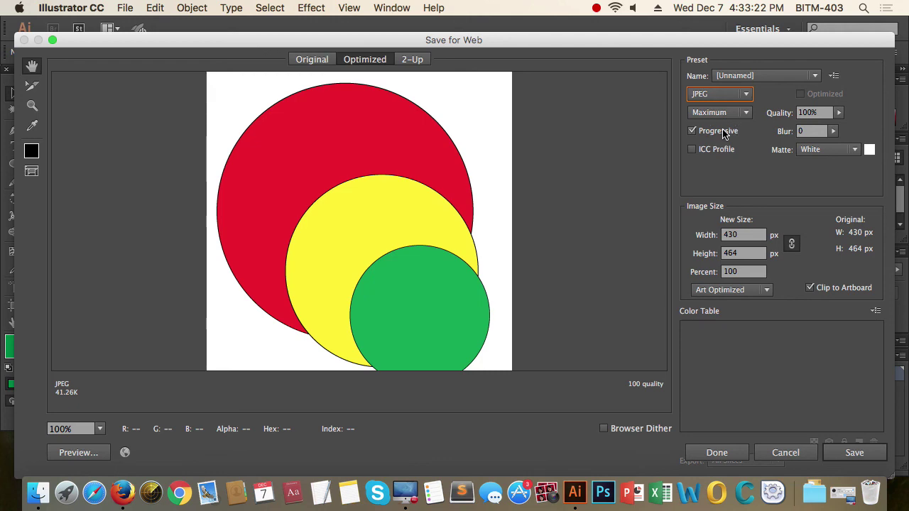
left_click(855, 454)
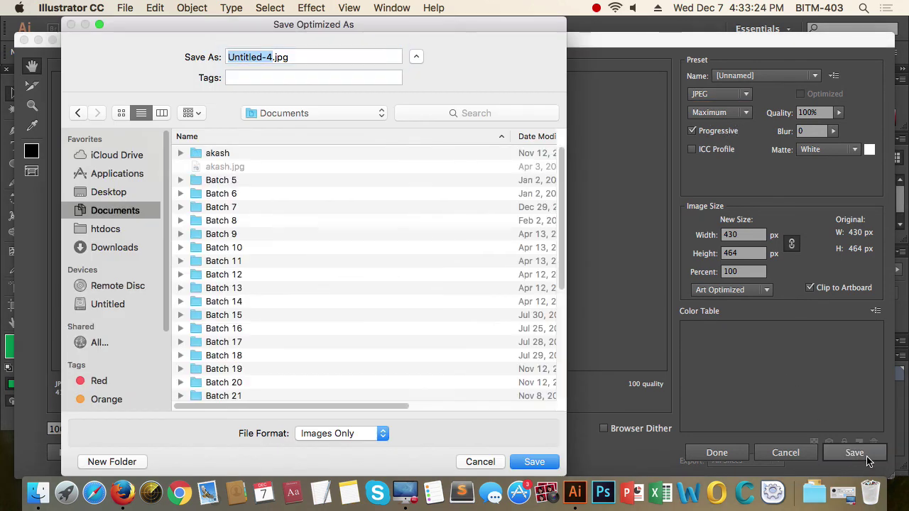
left_click(489, 461)
left_click(719, 452)
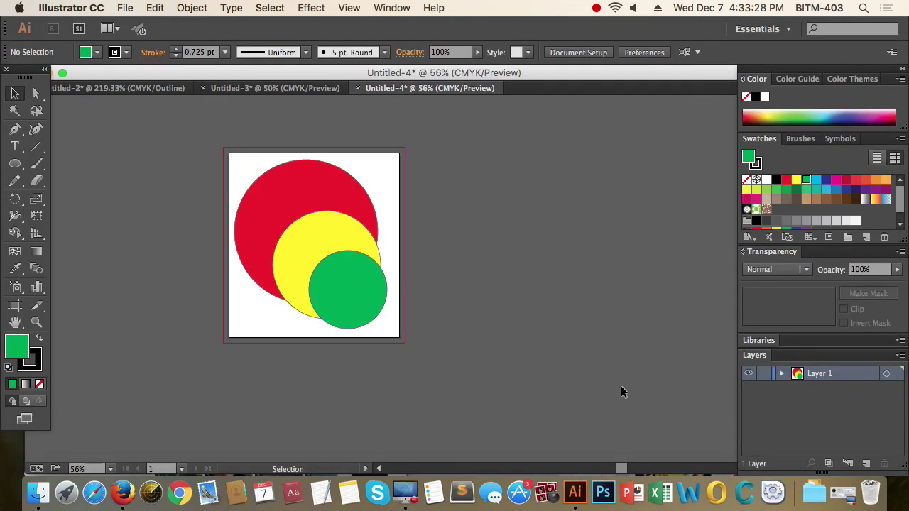